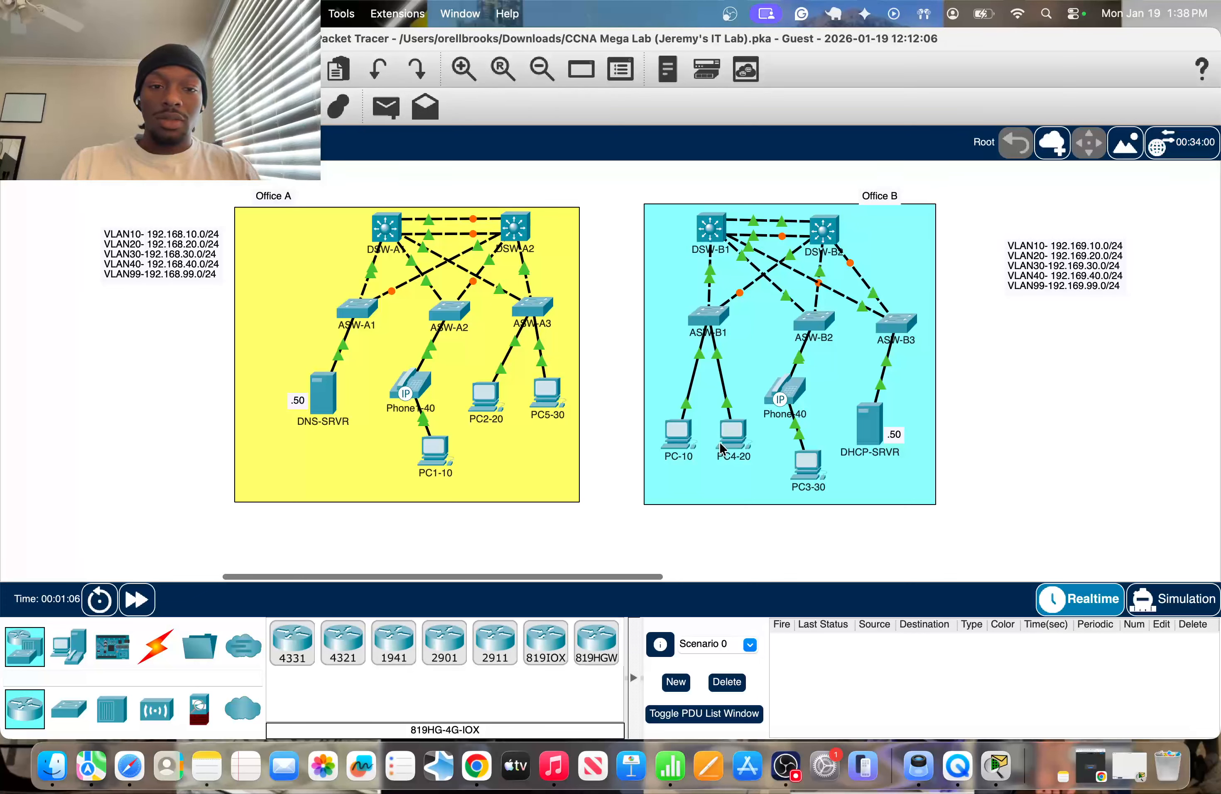
pyautogui.moveTo(722, 447)
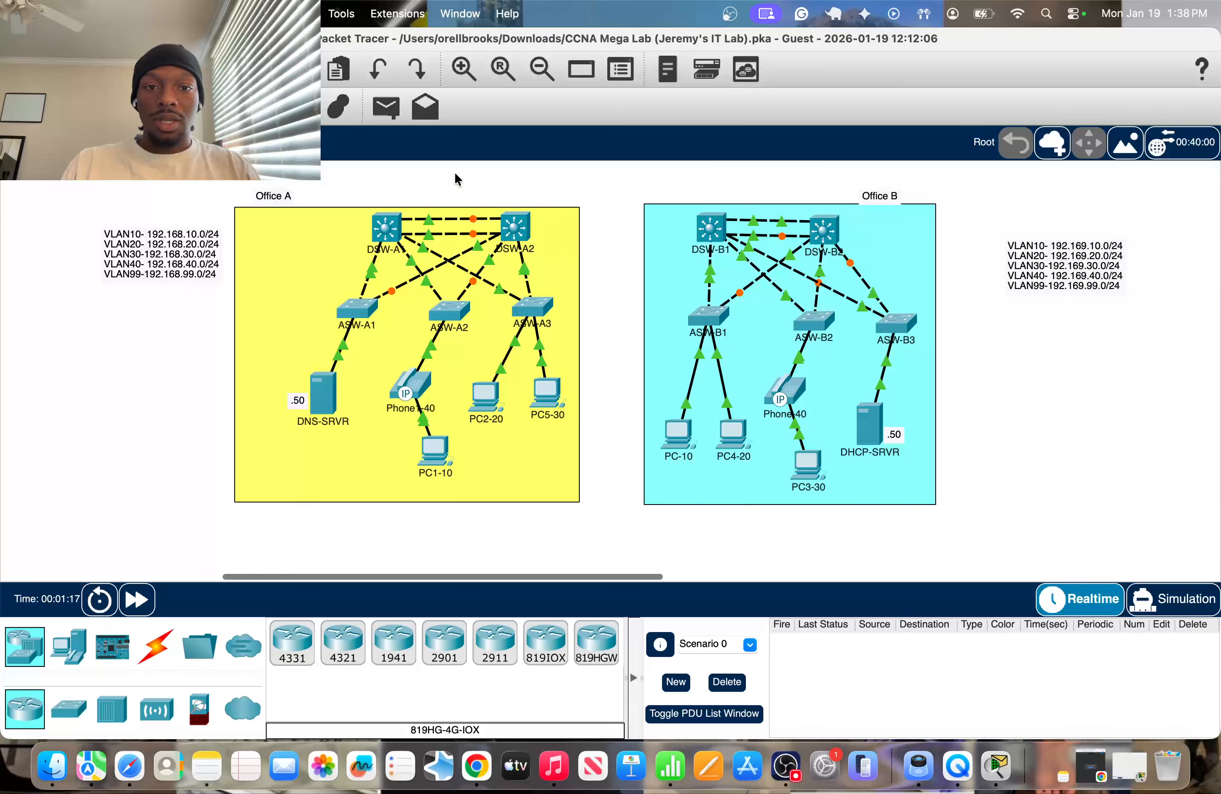
pyautogui.scroll(3, 455, 179)
pyautogui.scroll(1, 446, 227)
pyautogui.moveTo(423, 163); pyautogui.dragTo(790, 264)
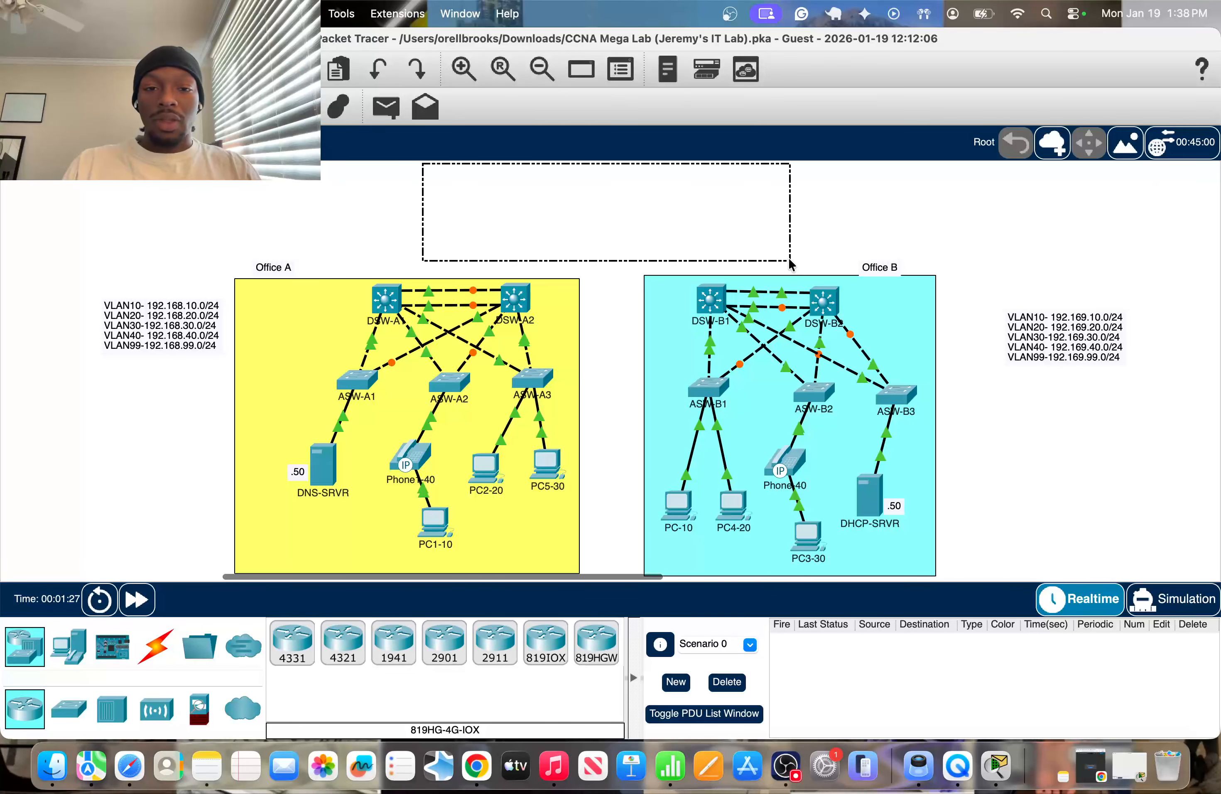
pyautogui.moveTo(790, 264); pyautogui.dragTo(791, 264)
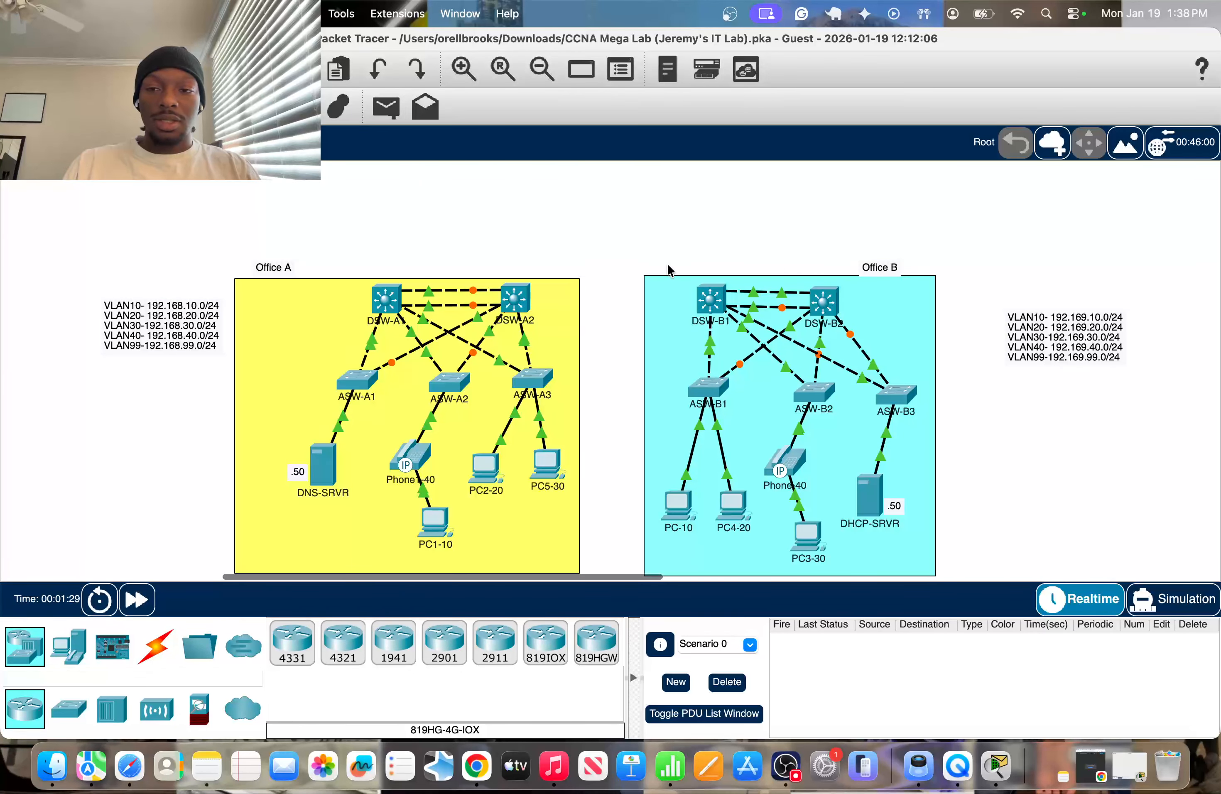
pyautogui.scroll(-3, 668, 272)
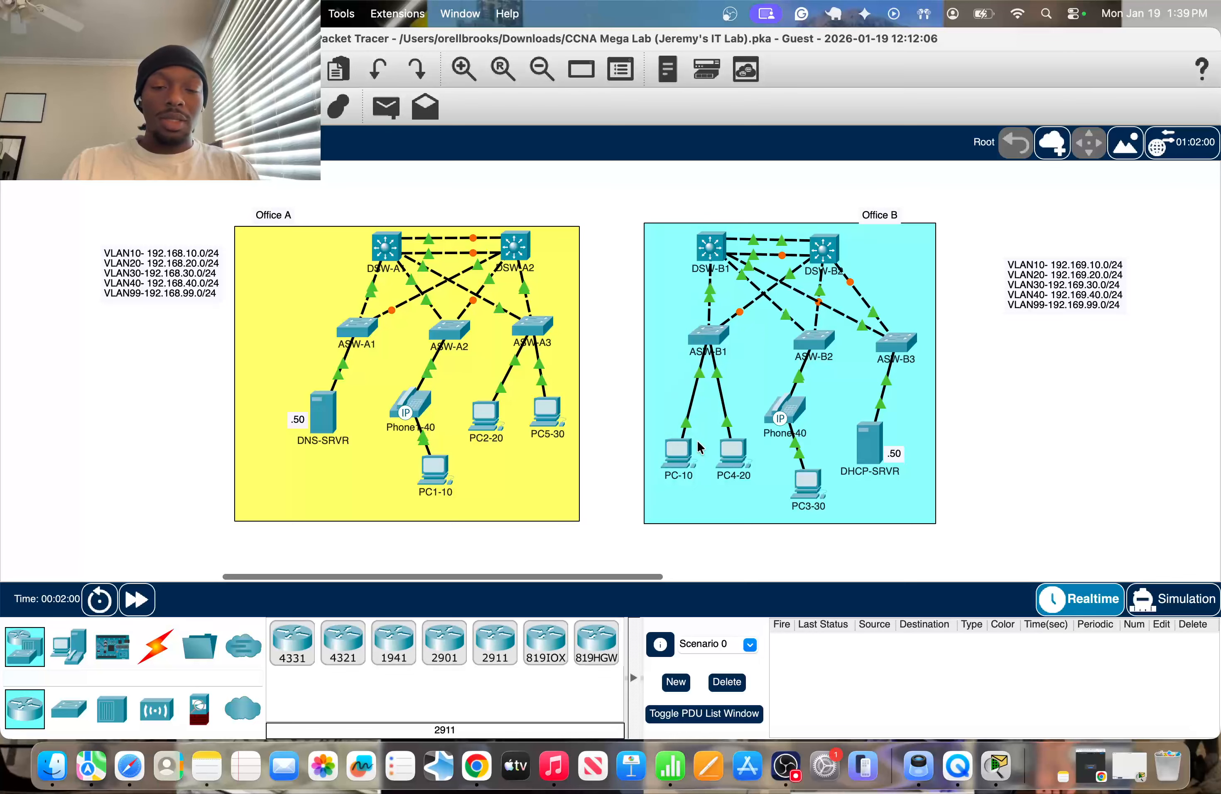
pyautogui.scroll(-1, 364, 435)
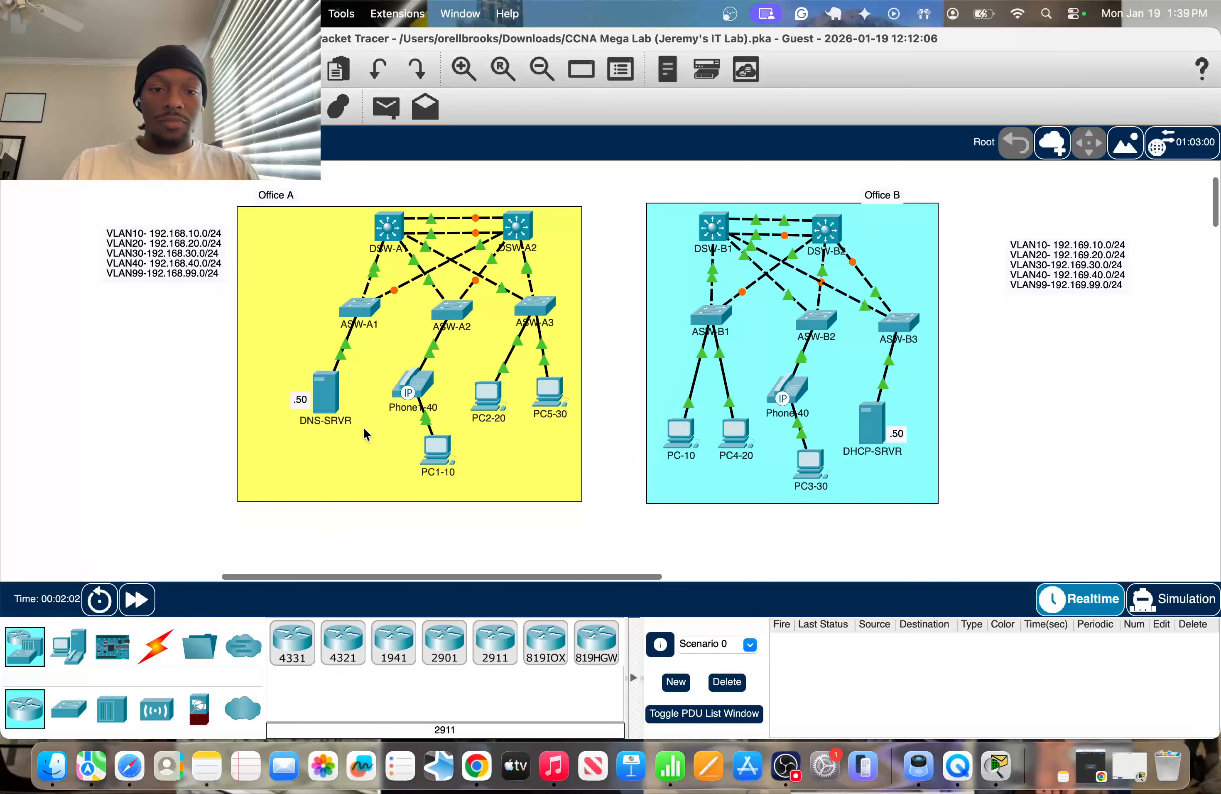
pyautogui.scroll(2, 364, 436)
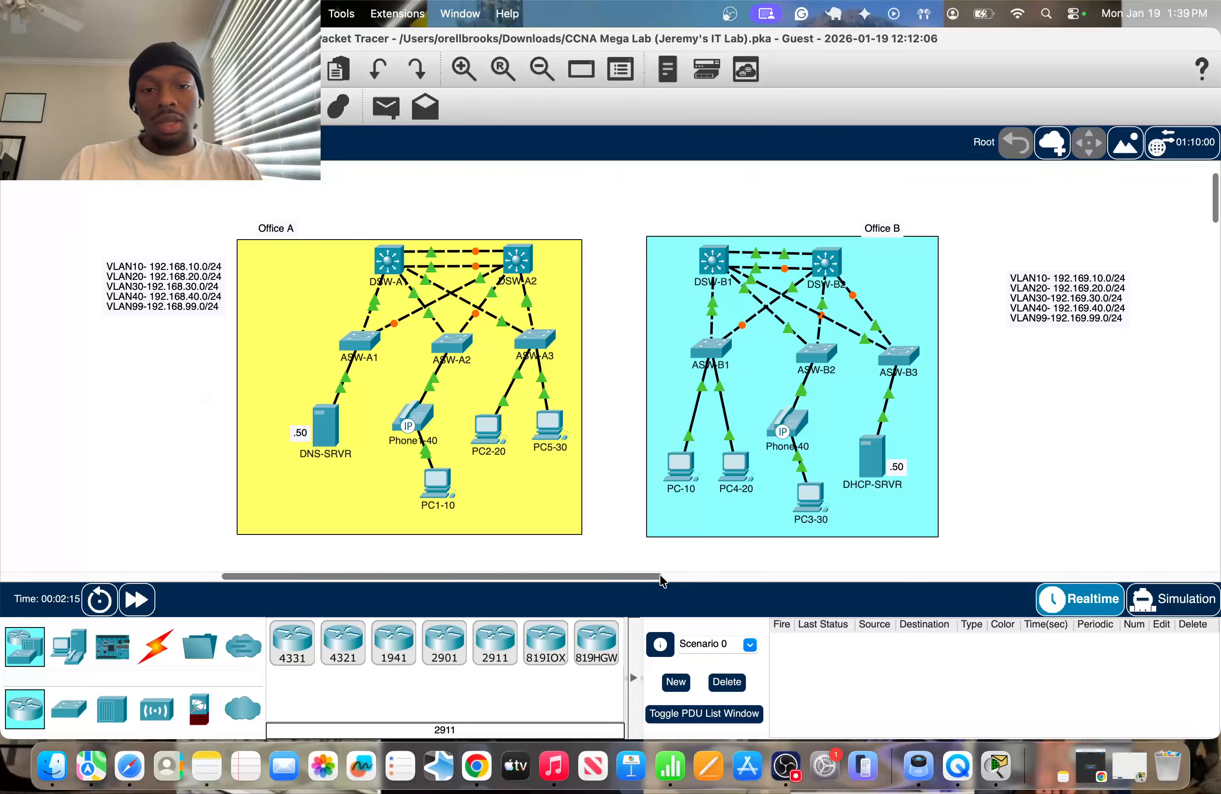
# Open the command line of access switch ASW-A1 in Office A and bring up its Switch> prompt.
pyautogui.click(359, 340)
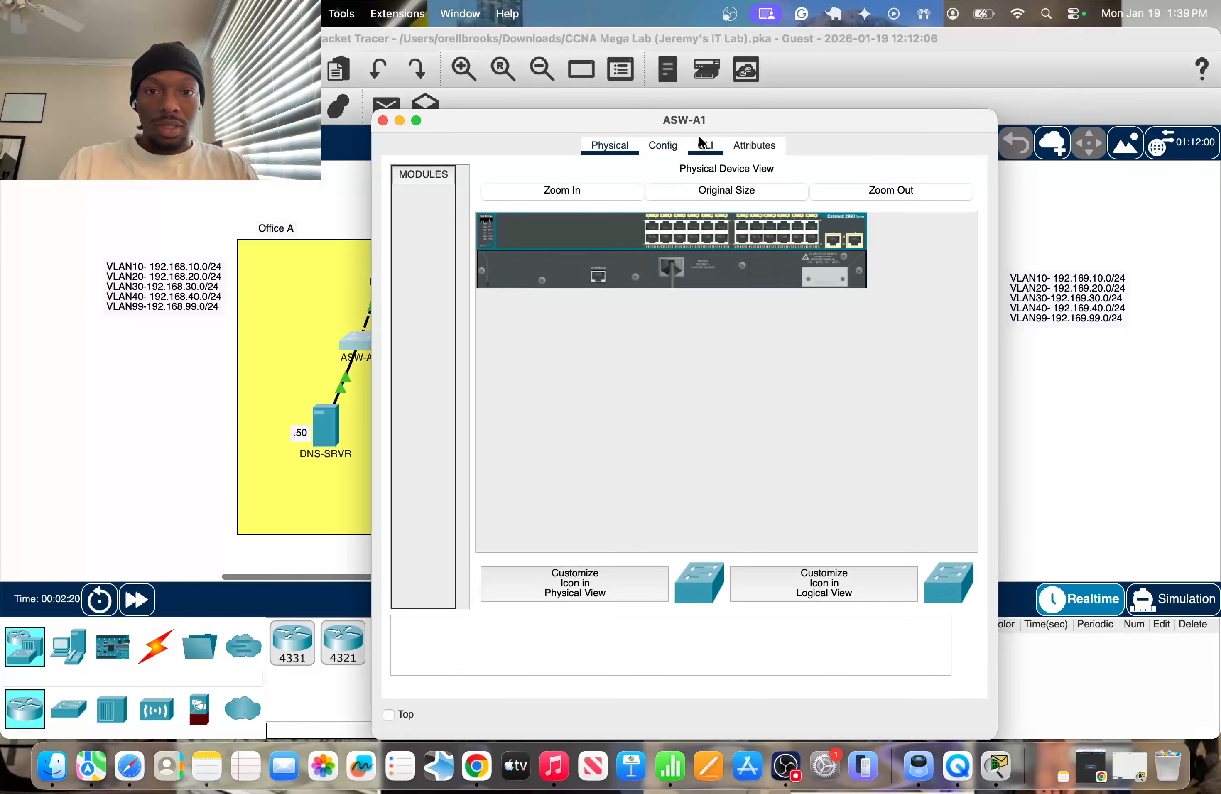
pyautogui.click(703, 145)
pyautogui.moveTo(699, 129); pyautogui.dragTo(881, 70)
pyautogui.press('Return')
# Enter privileged mode and global configuration mode on ASW-A1 with en and conf t.
pyautogui.press('Return')
pyautogui.press('Return')
pyautogui.press('Return')
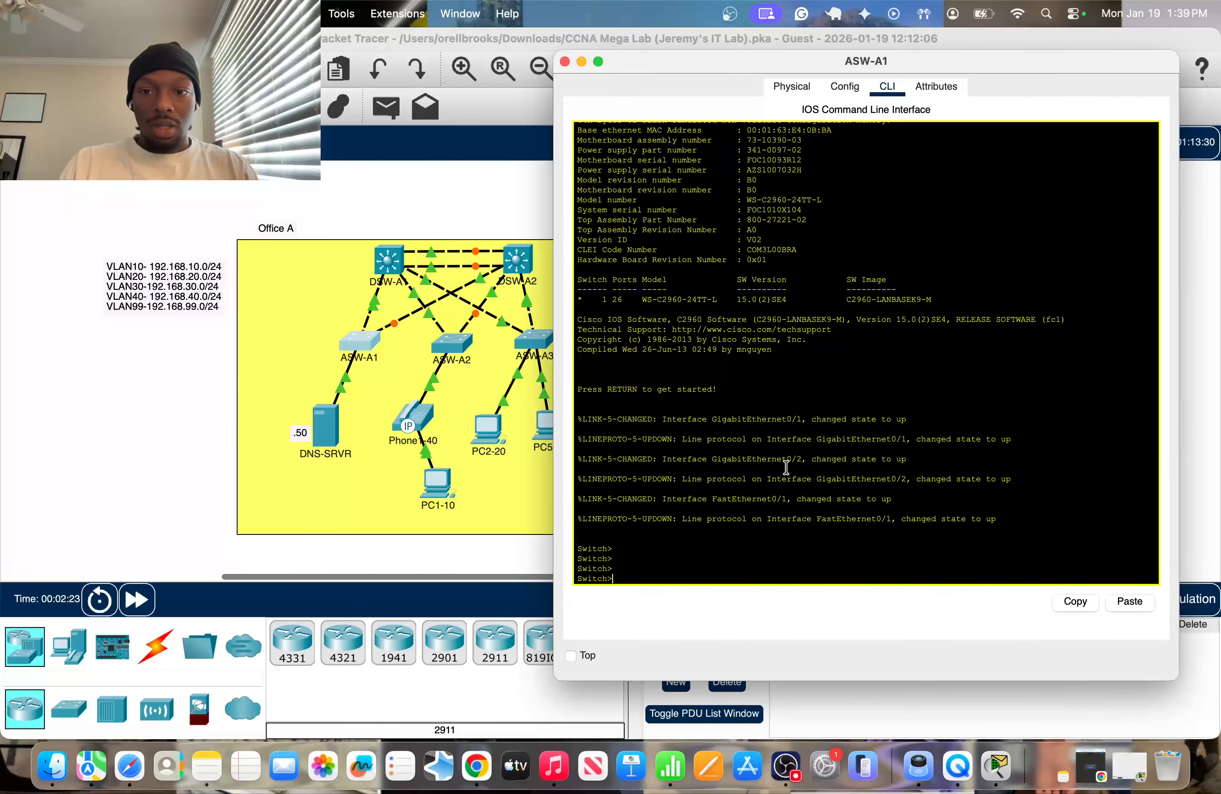
pyautogui.write('d')
pyautogui.write('n')
pyautogui.press('Return')
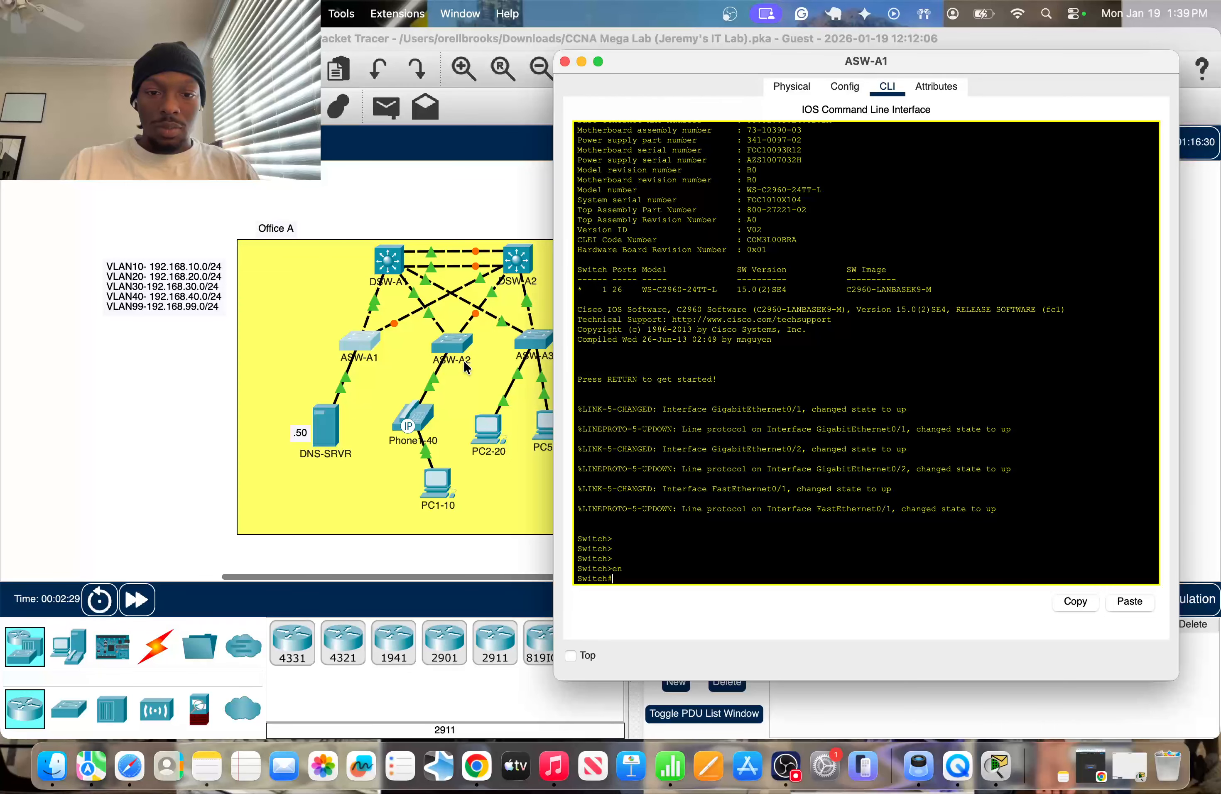
pyautogui.write('t')
pyautogui.press('Return')
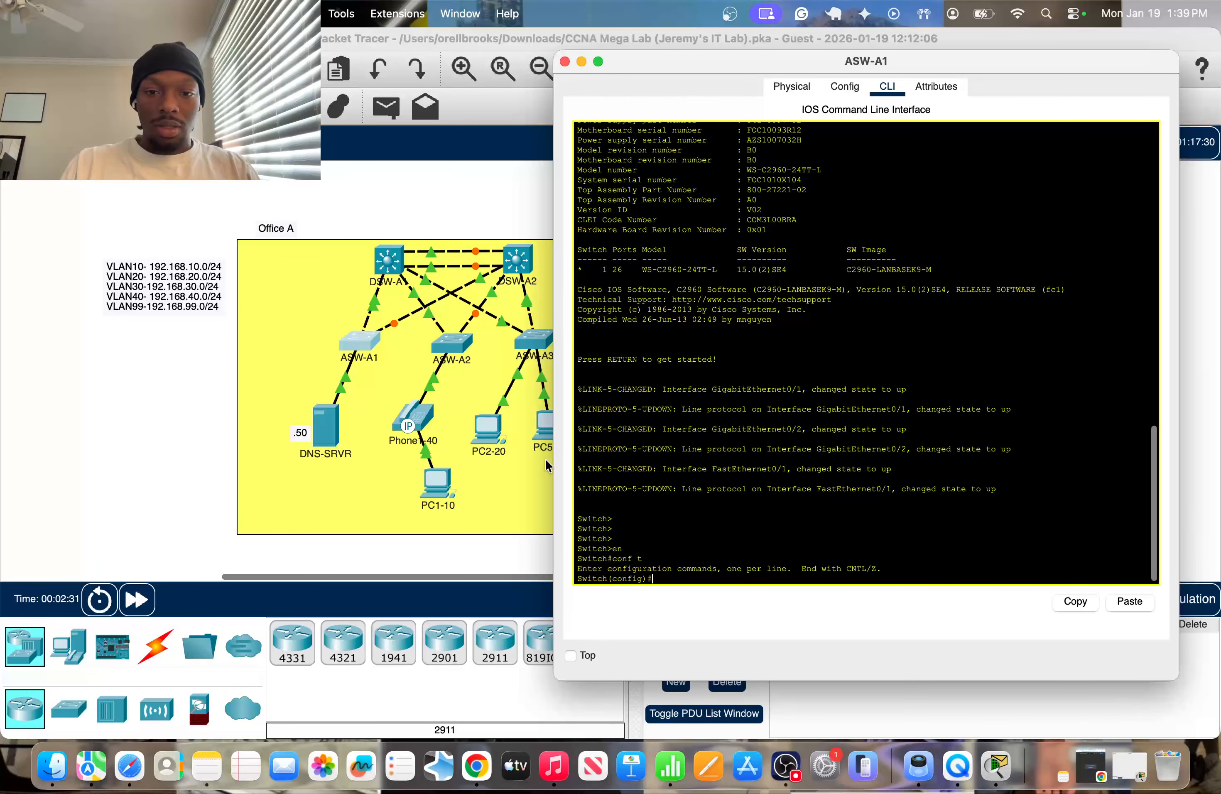
pyautogui.press('Return')
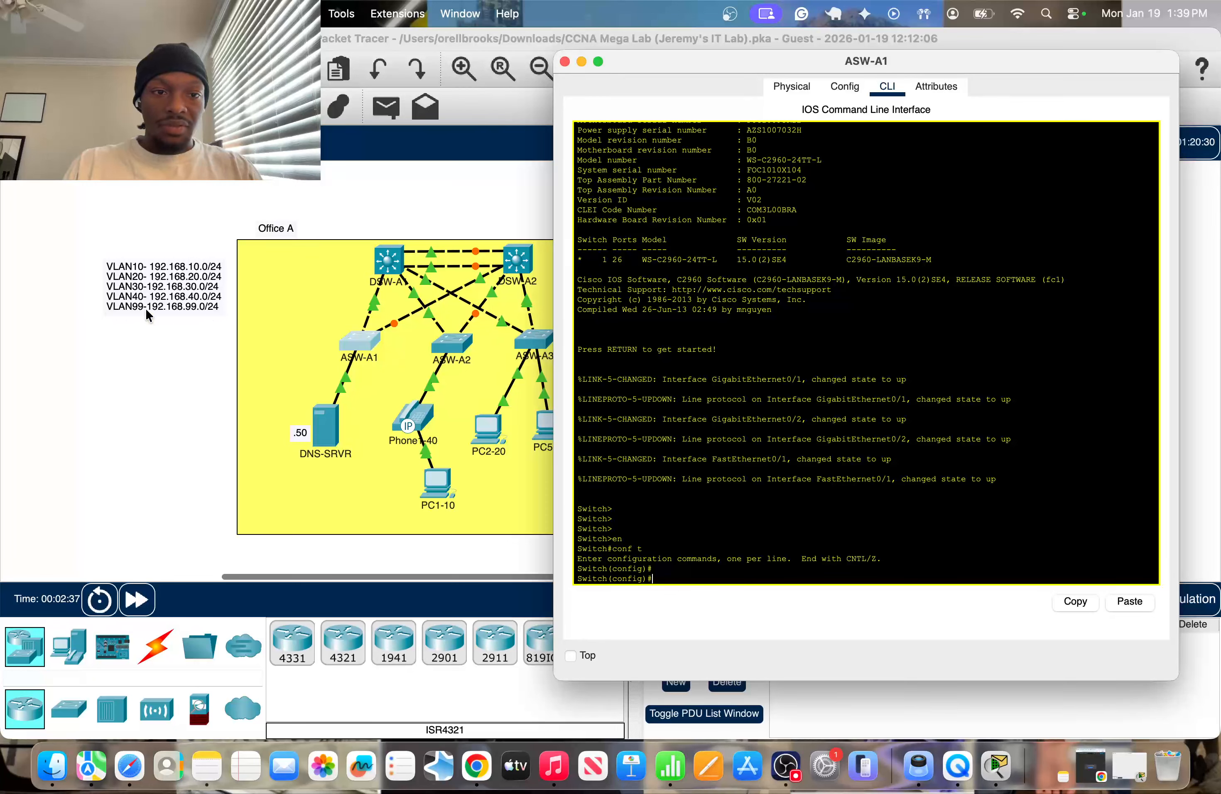
pyautogui.press('Return')
pyautogui.press('Return')
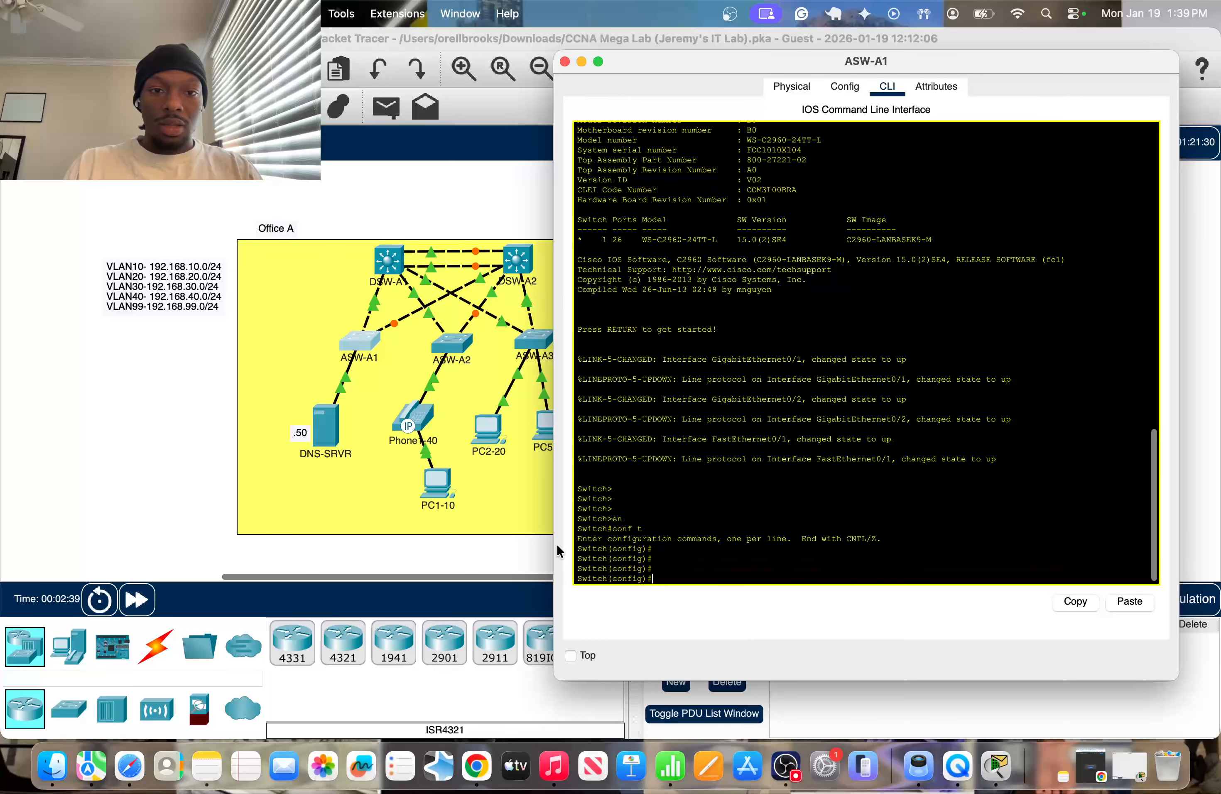
# Enable Show Port Labels When Mouse Over in Logical Workspace in the program preferences.
pyautogui.click(171, 444)
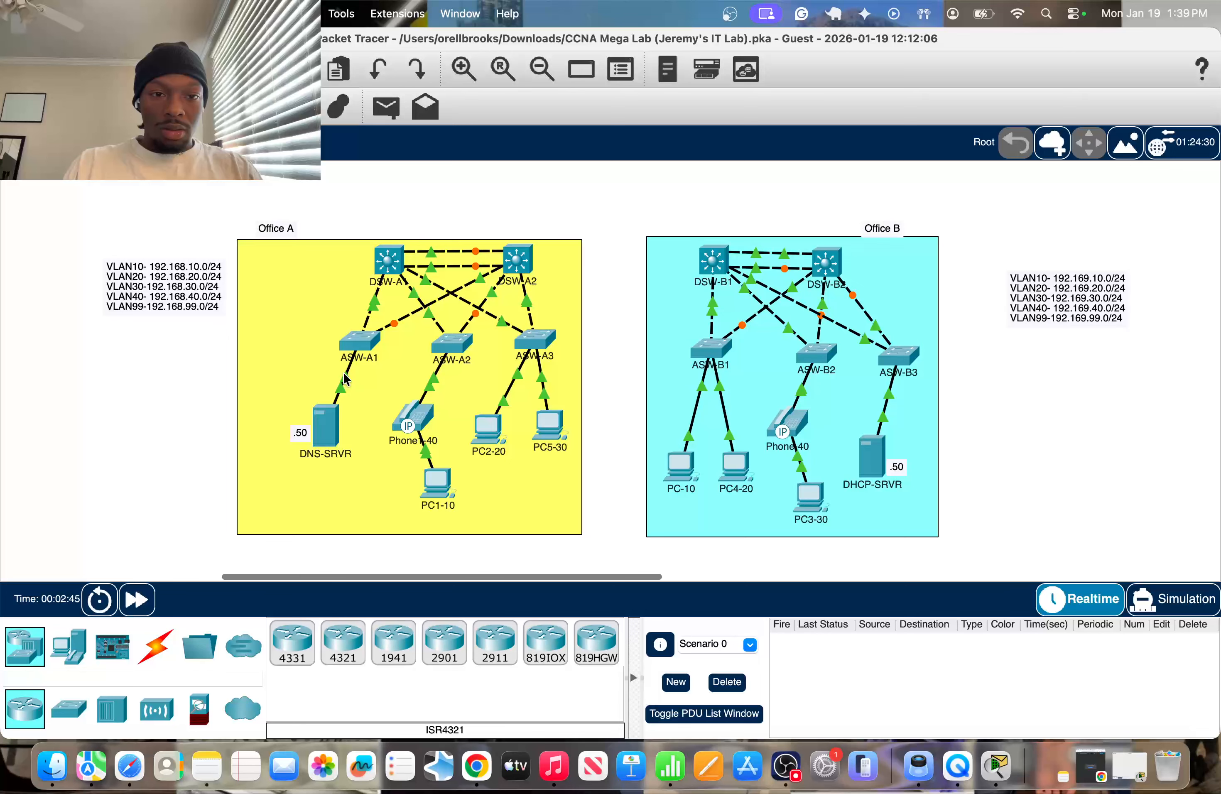
pyautogui.click(91, 14)
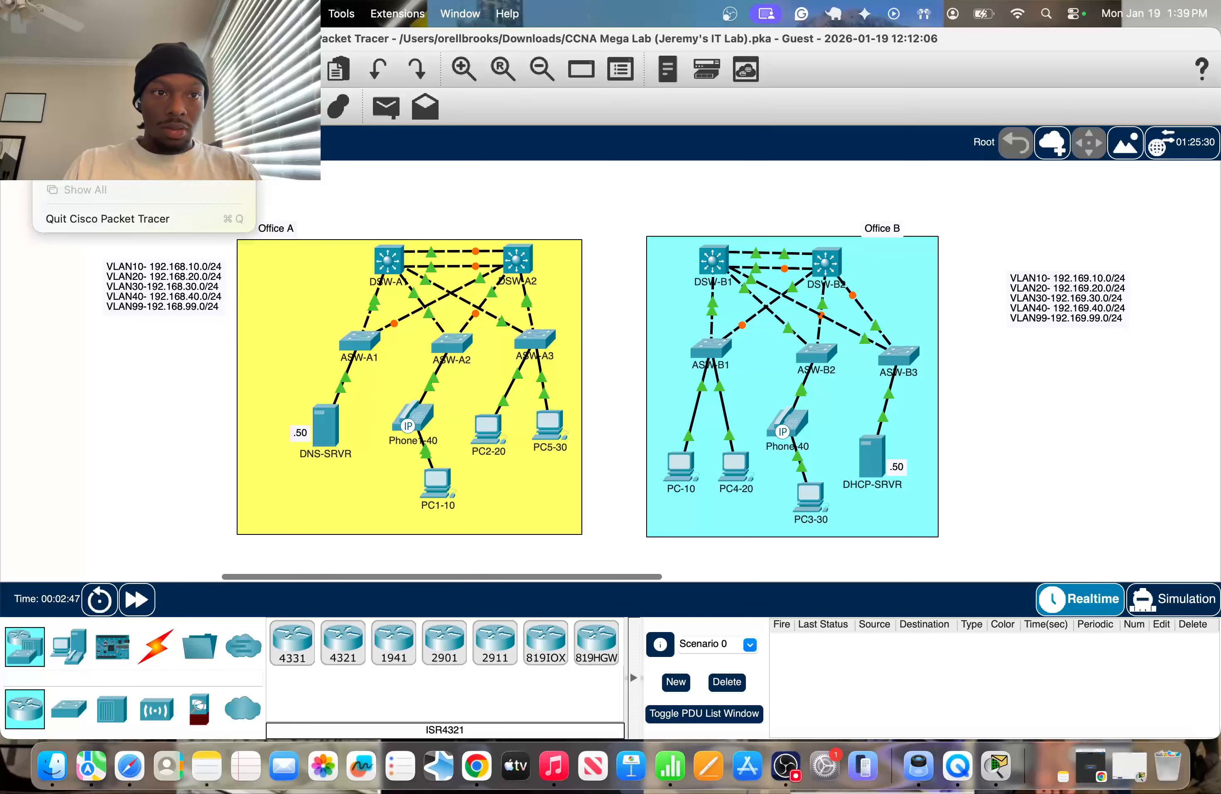
pyautogui.click(91, 91)
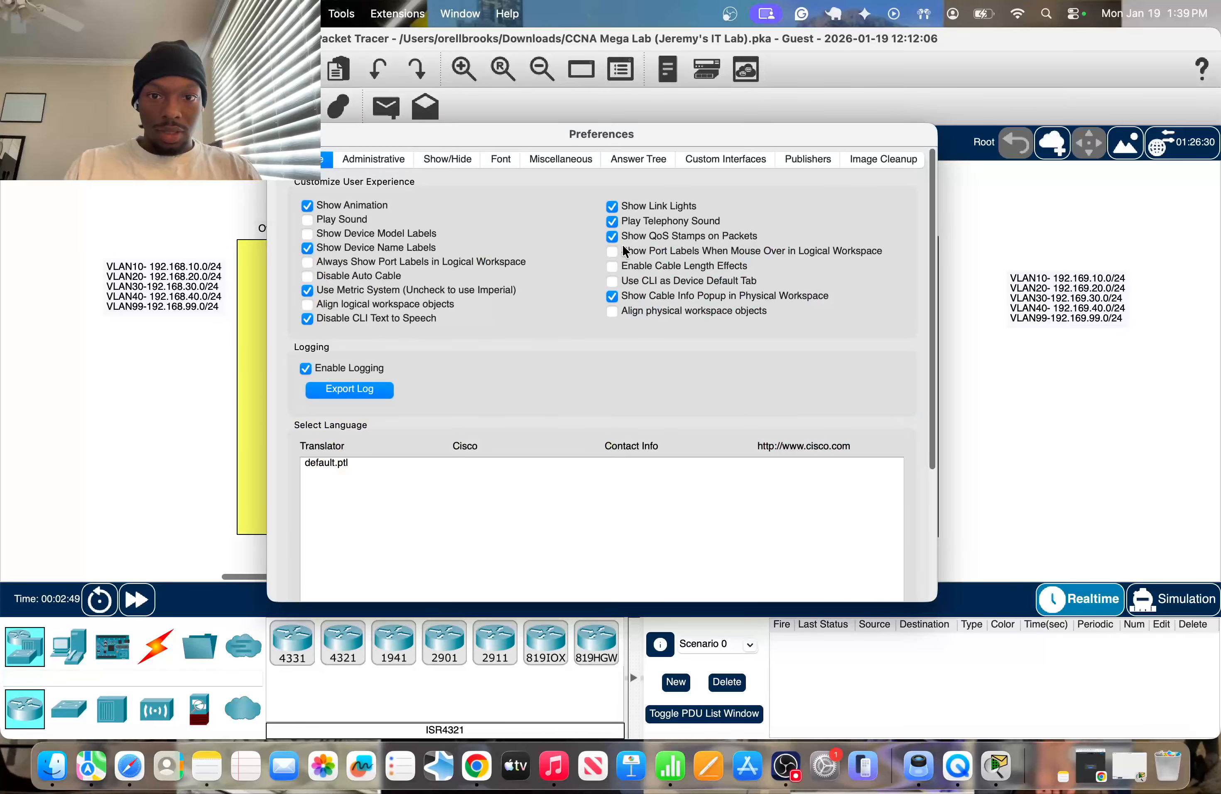
pyautogui.click(613, 252)
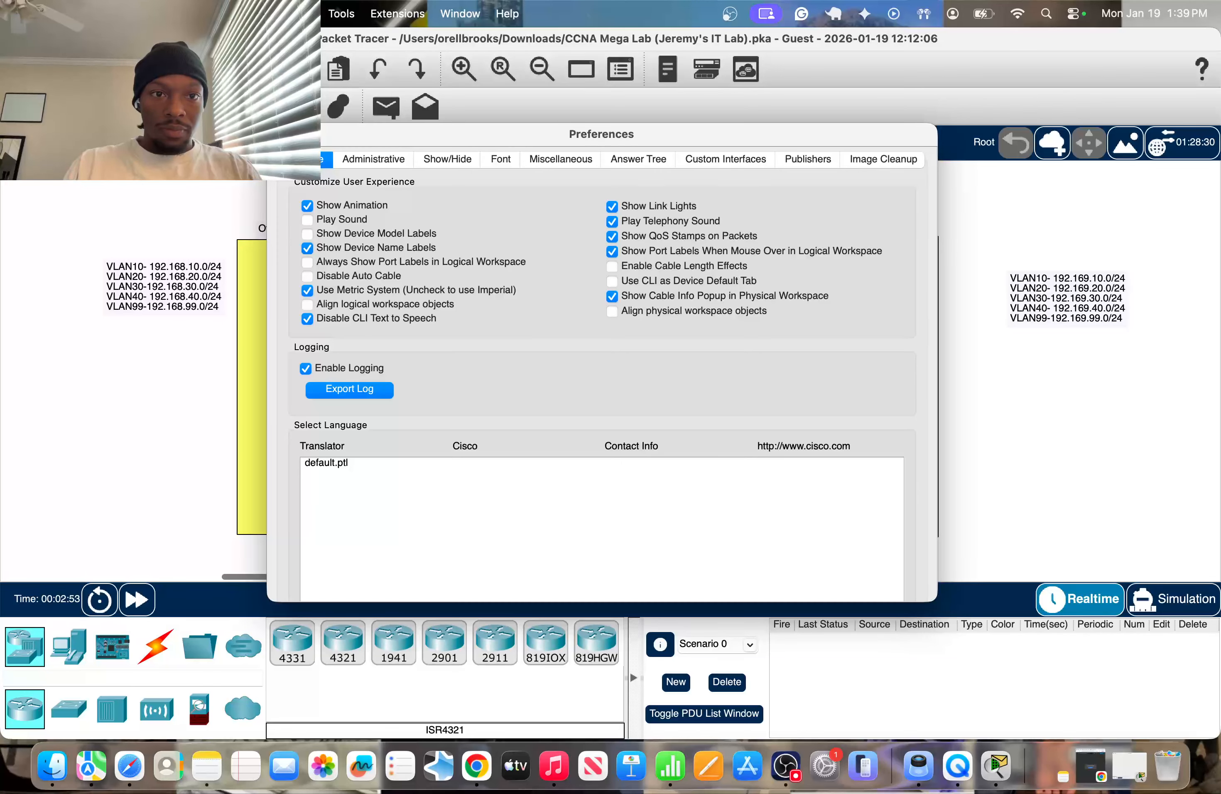
pyautogui.click(280, 135)
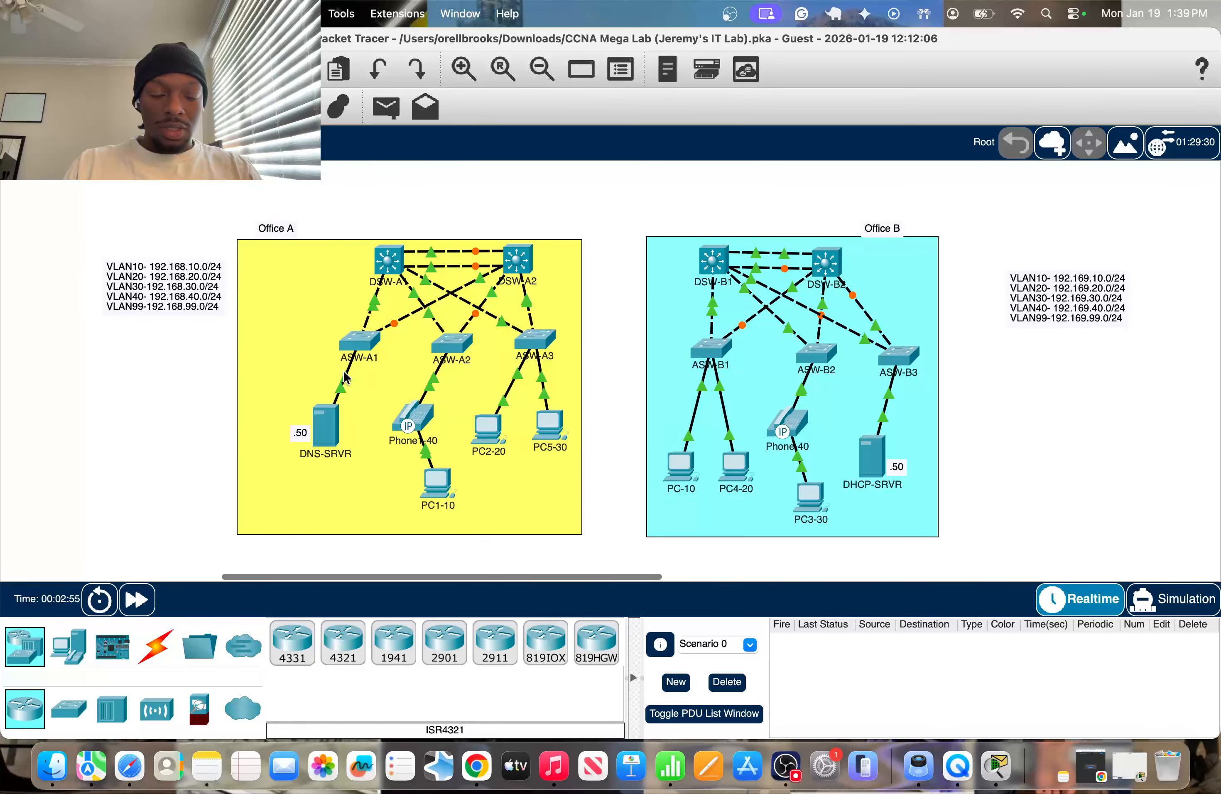
# Configure ASW-A1's interface f0/1, the link to DNS-SRVR, as an access port in VLAN 99 and exit interface configuration.
pyautogui.moveTo(344, 371)
pyautogui.click(359, 341)
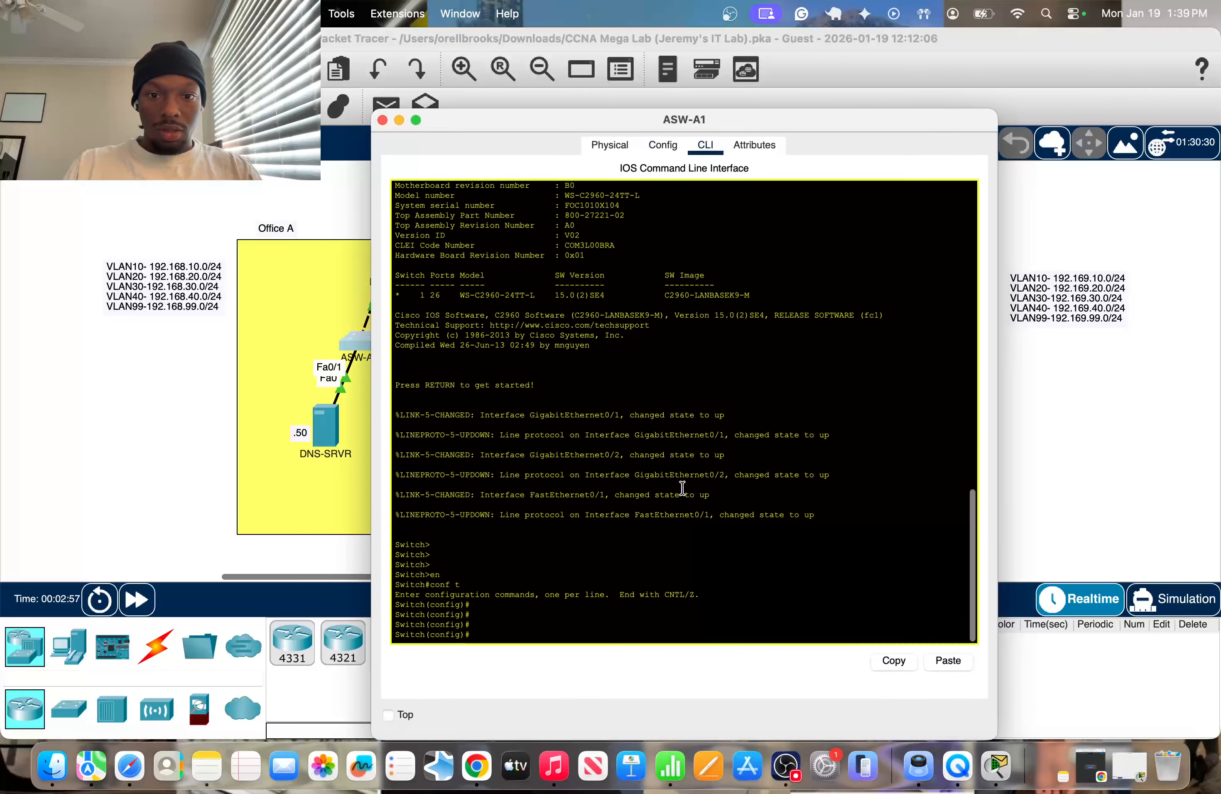
pyautogui.press('Return')
pyautogui.write('int')
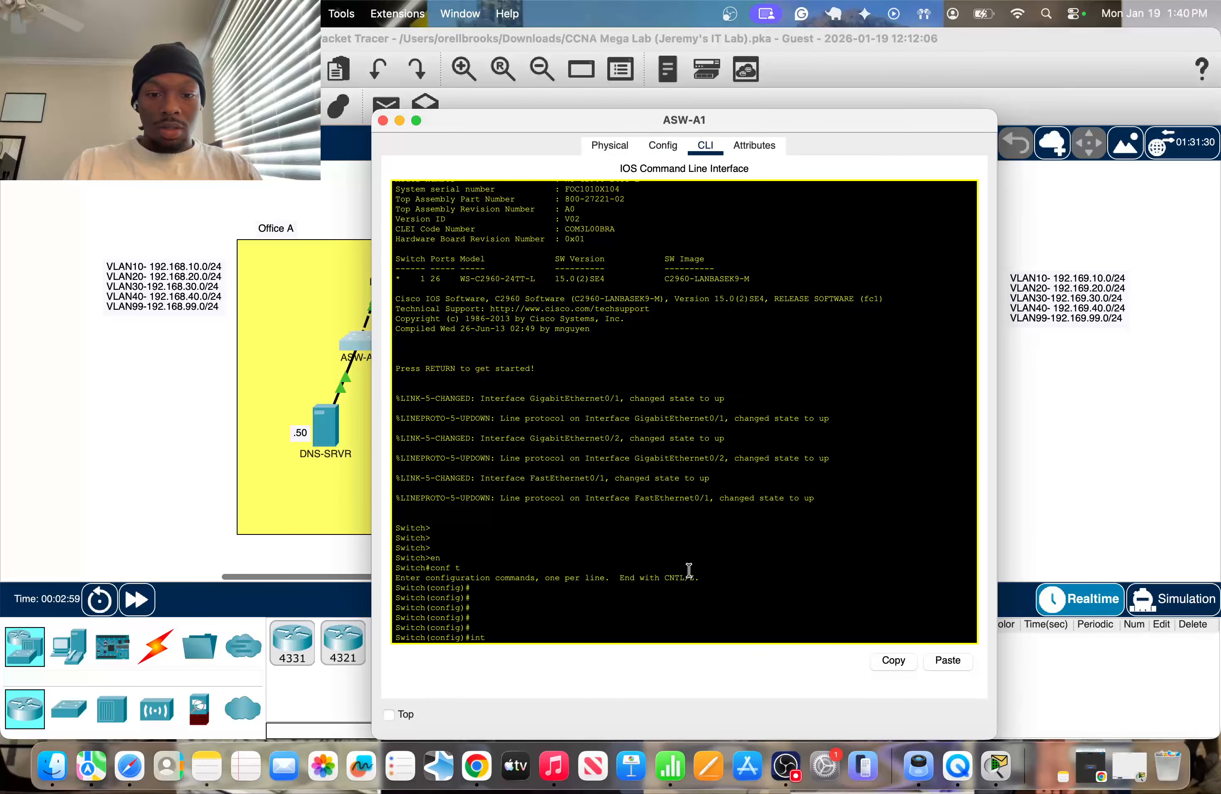
pyautogui.write(' f0/1')
pyautogui.press('Return')
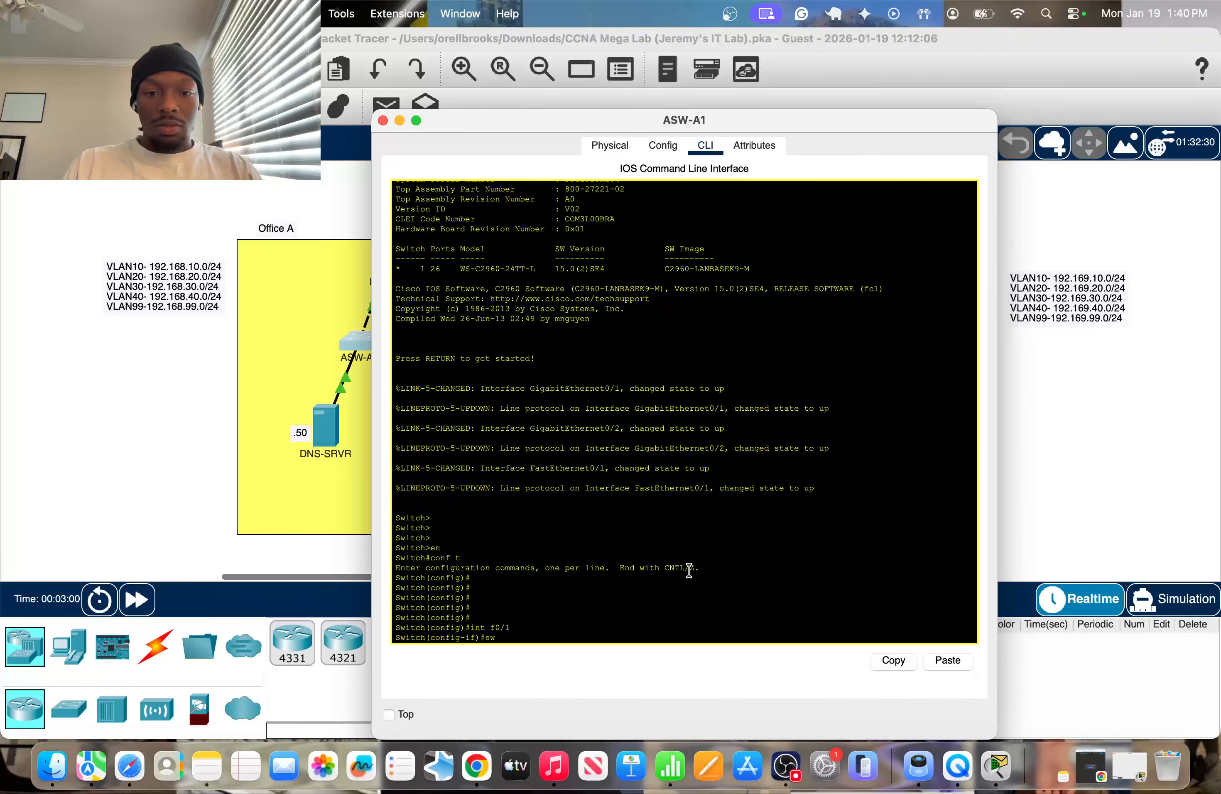
pyautogui.write('sw m a')
pyautogui.press('Return')
pyautogui.write('sw a vlan')
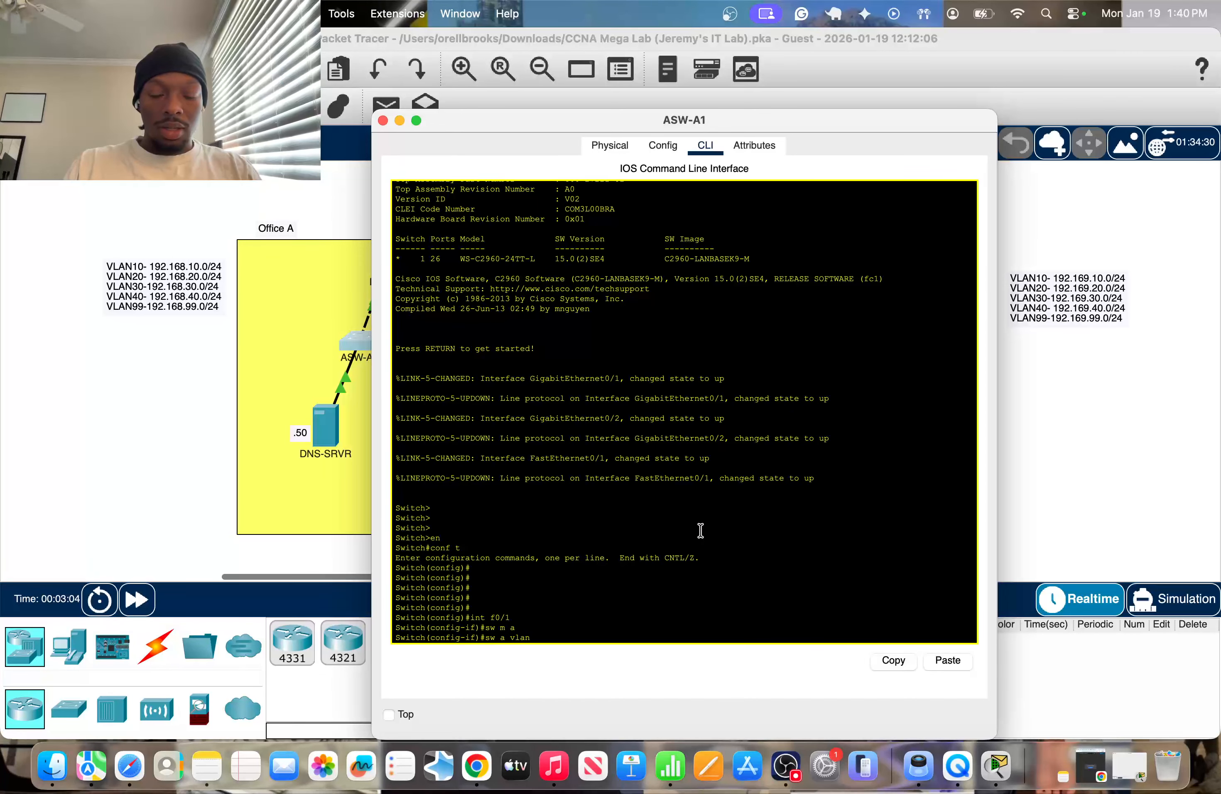
pyautogui.write(' 99')
pyautogui.press('Return')
pyautogui.moveTo(606, 119); pyautogui.dragTo(791, 118)
pyautogui.write('exi')
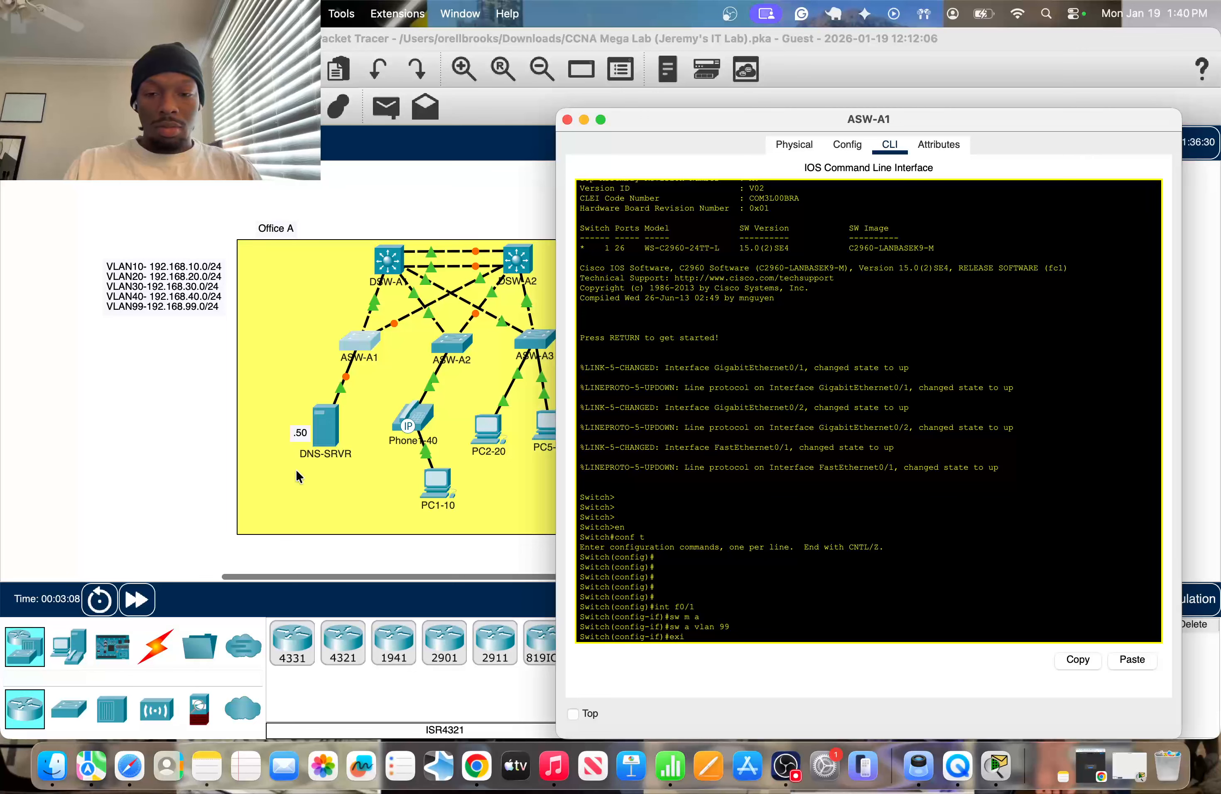
pyautogui.write('t')
pyautogui.press('Return')
# Display the brief VLAN list of ASW-A1 from configuration mode with do sh vl b.
pyautogui.write('do vl b')
pyautogui.press('Return')
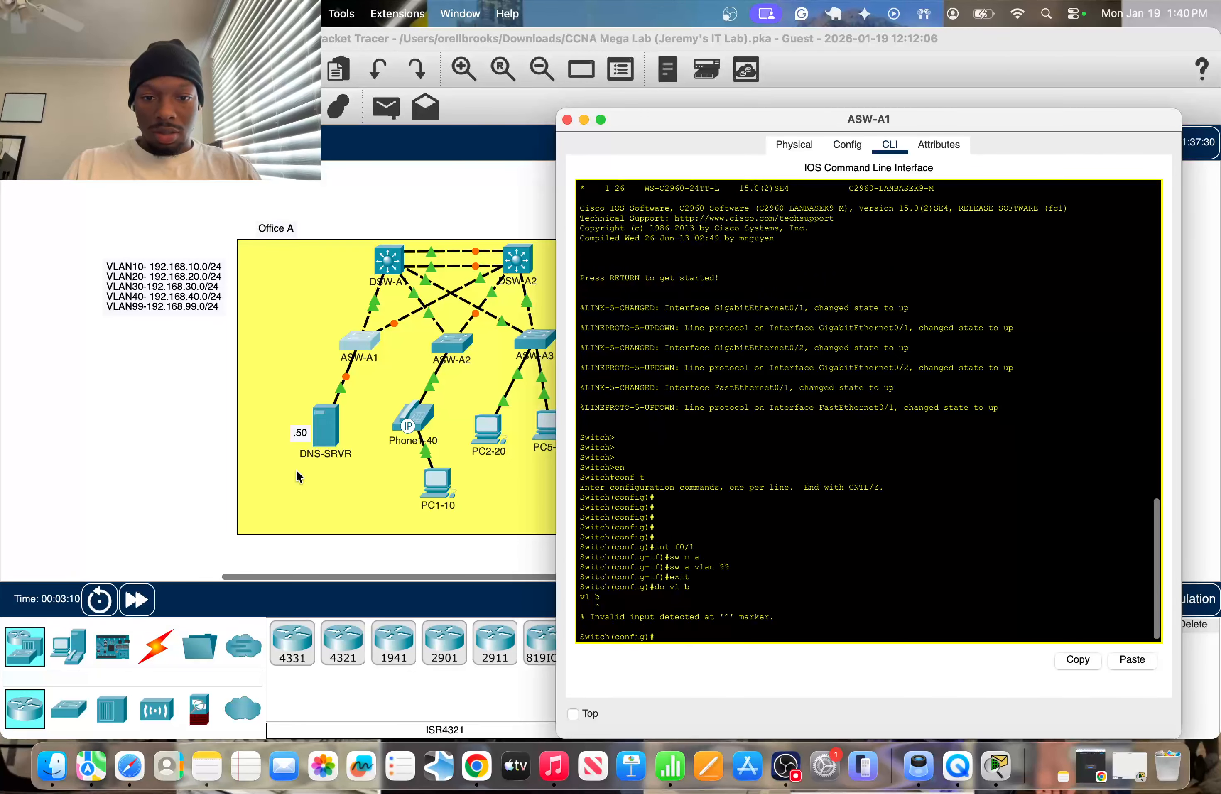
pyautogui.write('do sh vl b')
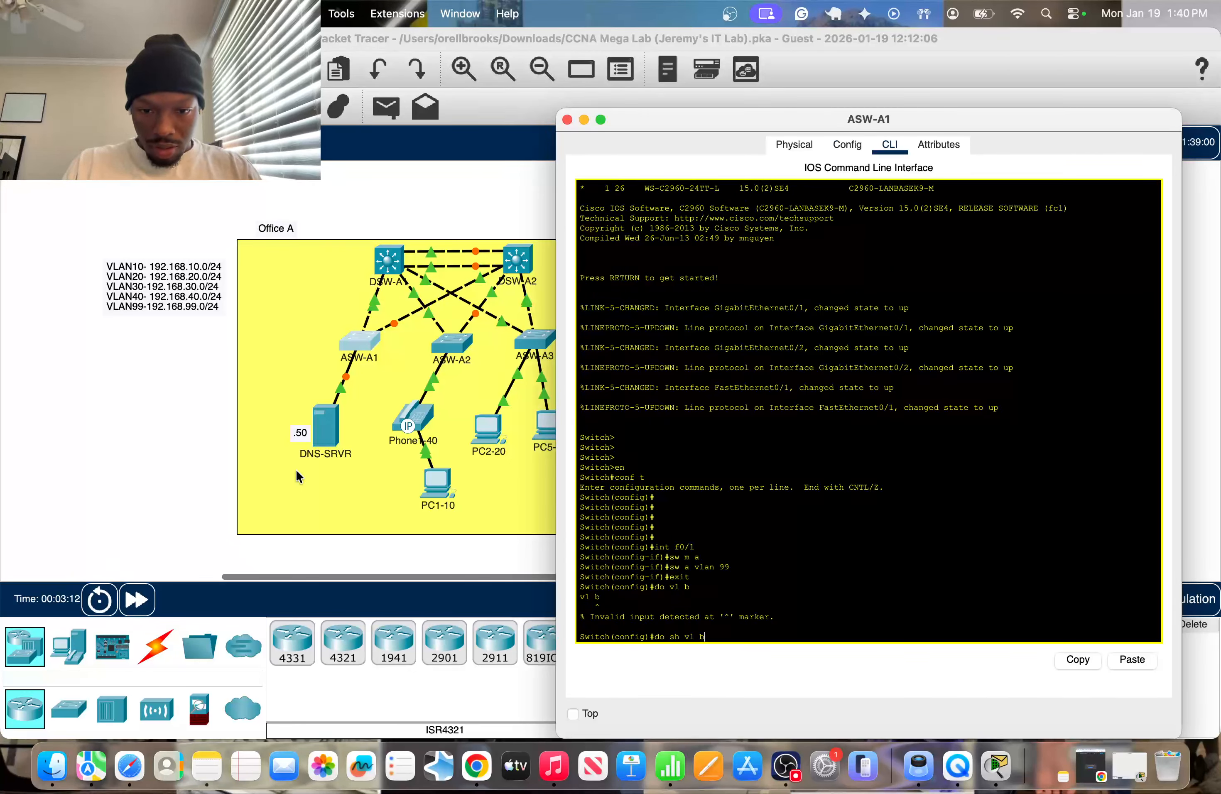
pyautogui.press('Return')
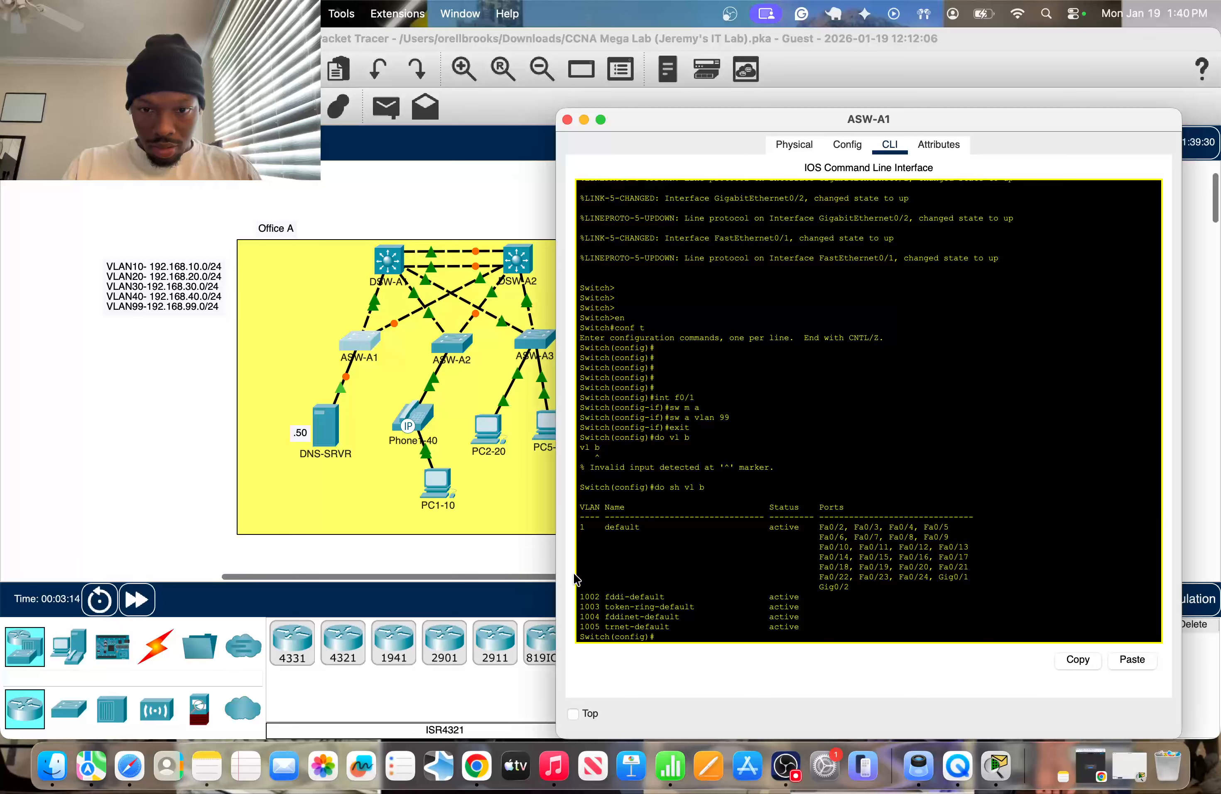
# Try to create VLAN 99 on ASW-A1.
pyautogui.write('v')
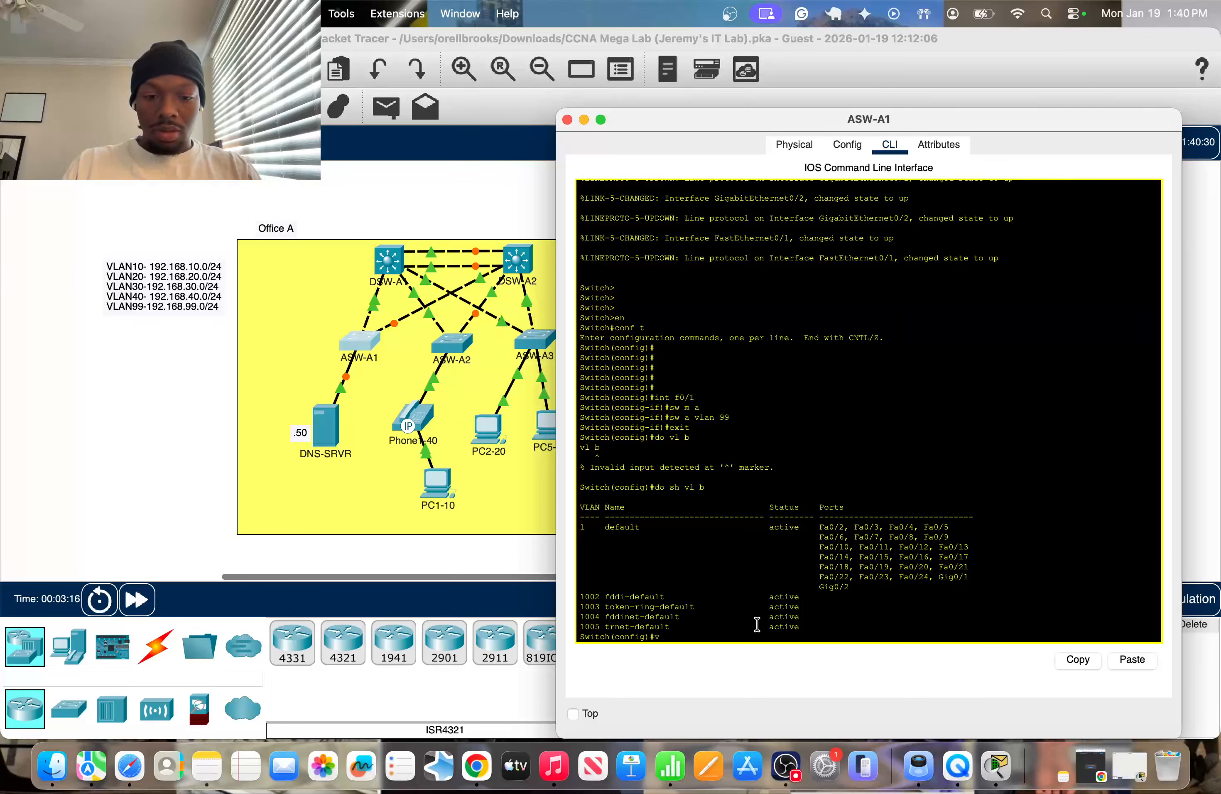
pyautogui.write('lan 99')
pyautogui.press('Return')
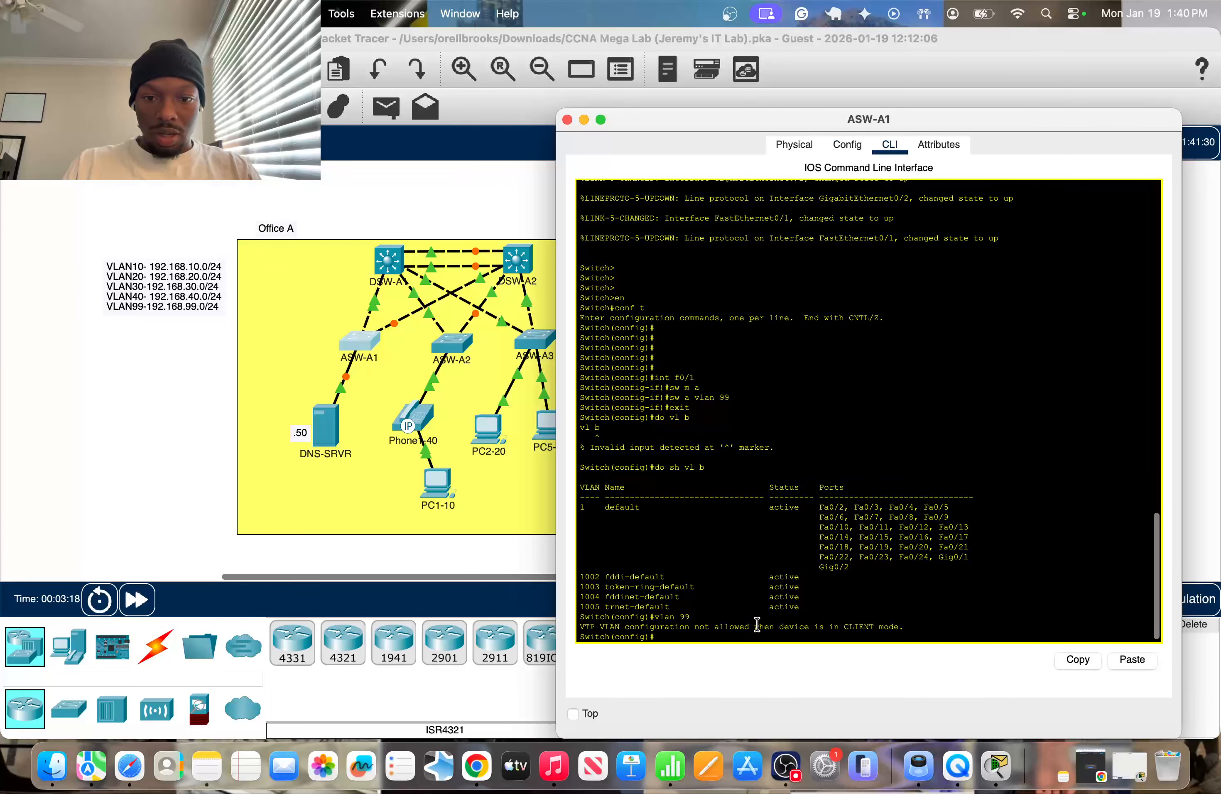
pyautogui.press('Return')
pyautogui.press('Return')
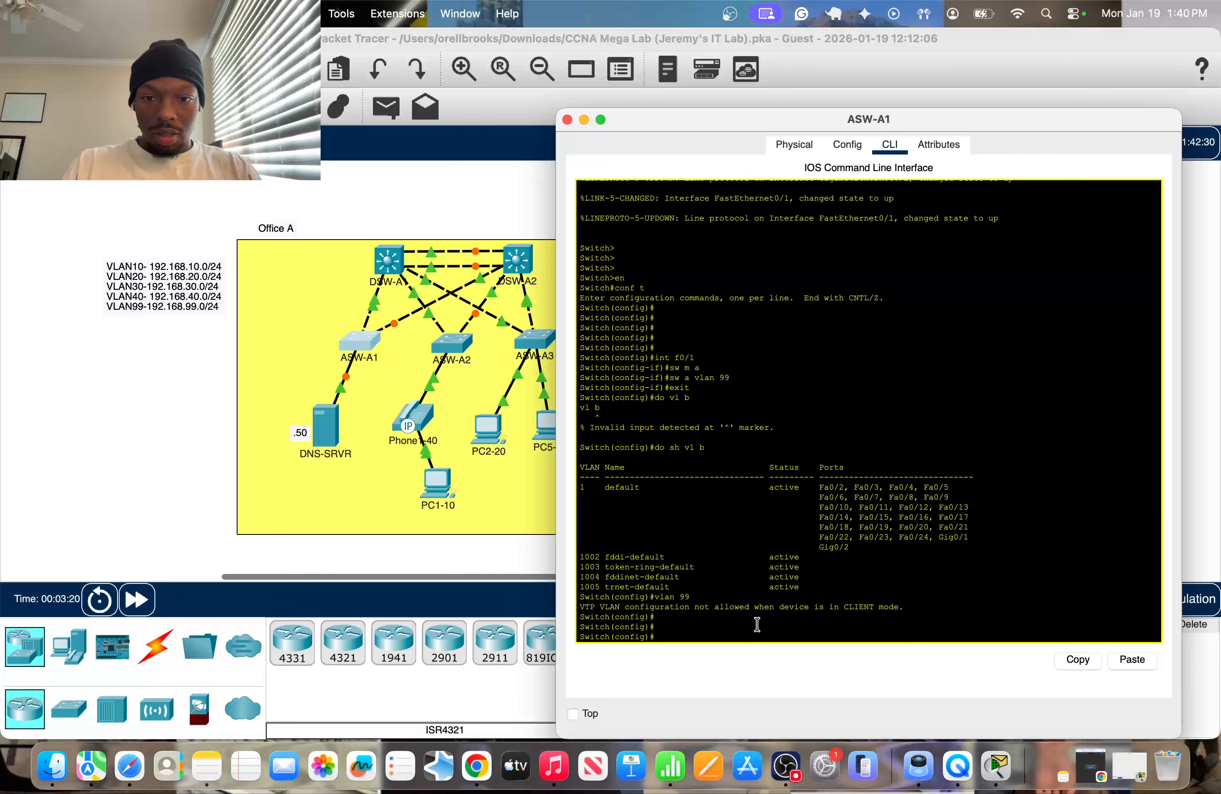
pyautogui.write('vt')
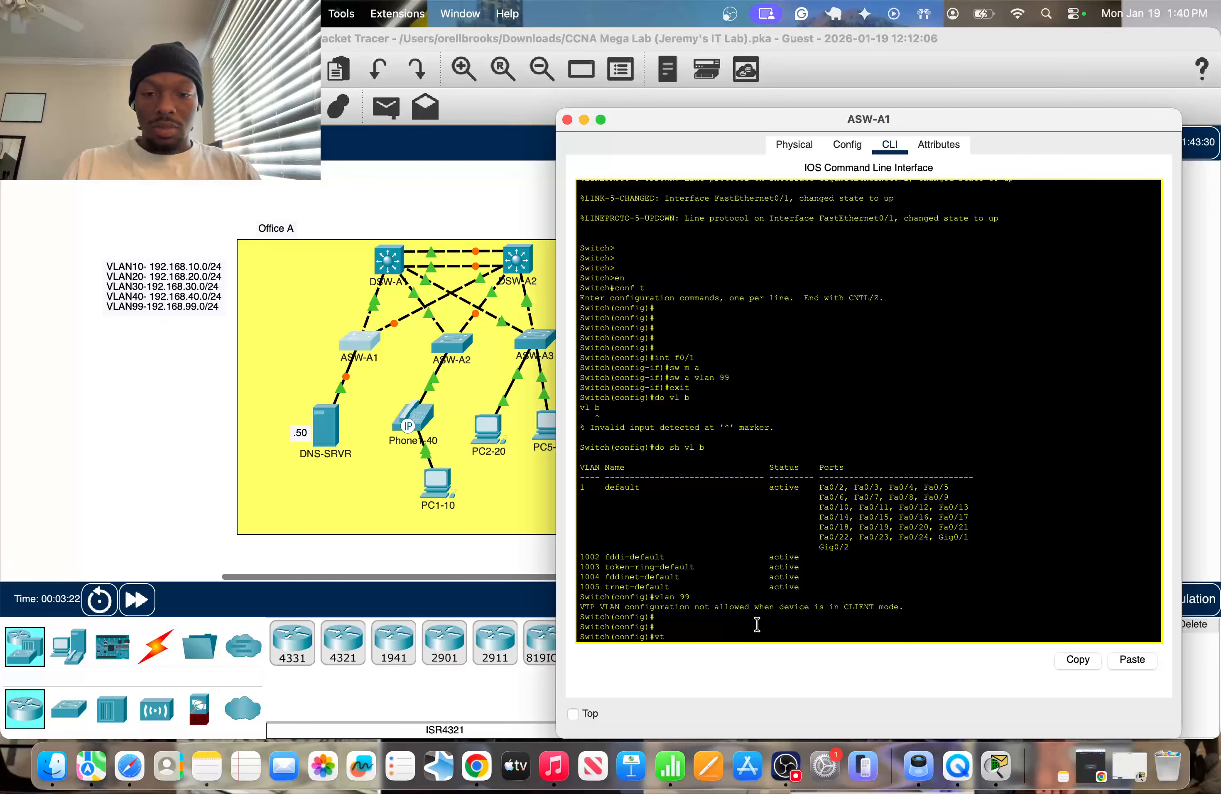
pyautogui.press('BackSpace')
pyautogui.press('BackSpace')
pyautogui.write('no v')
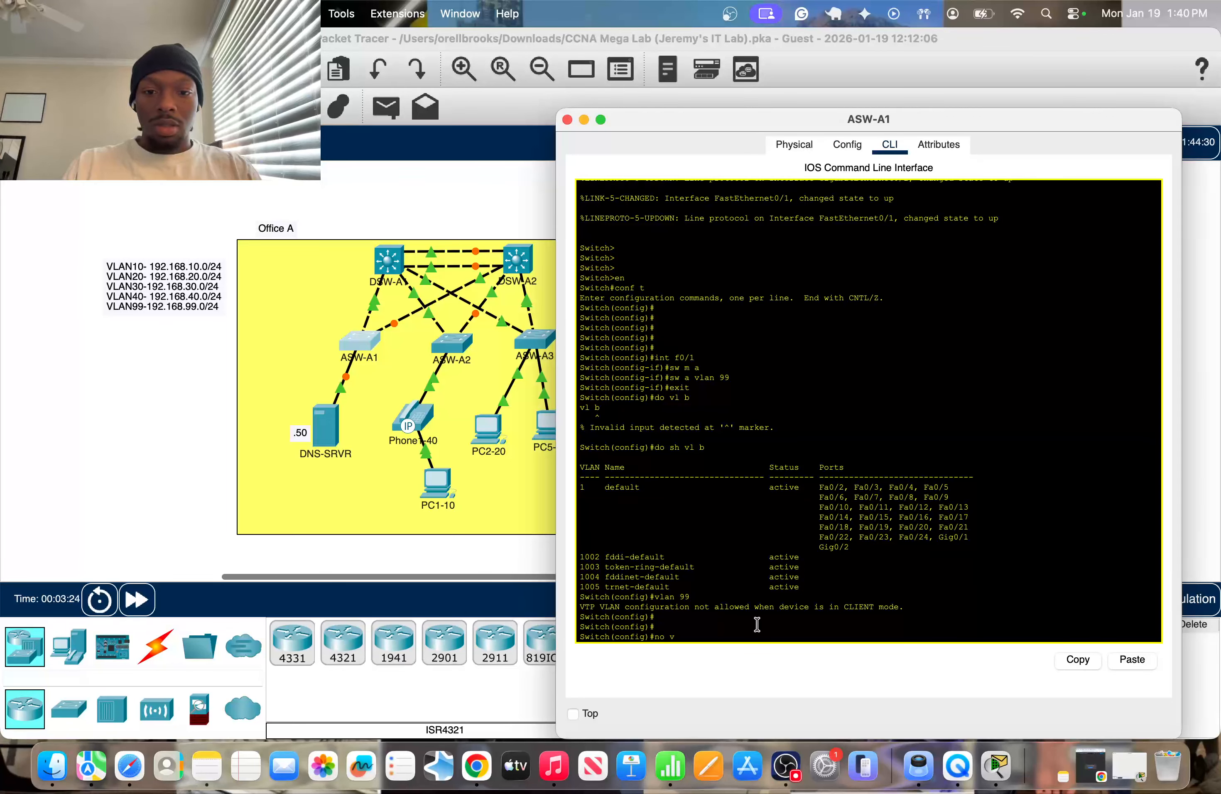
pyautogui.write('tp mode')
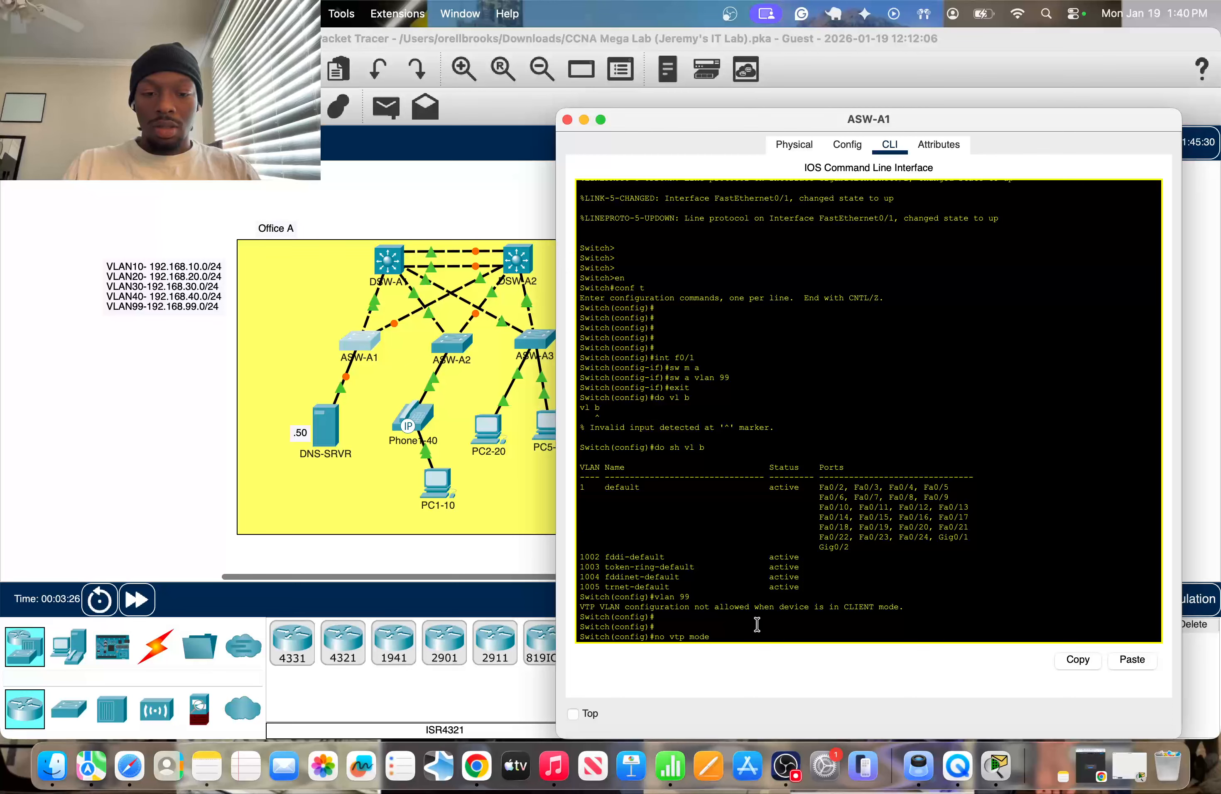
pyautogui.press('BackSpace')
pyautogui.press('BackSpace')
pyautogui.press('BackSpace')
pyautogui.press('BackSpace')
pyautogui.press('BackSpace')
pyautogui.press('BackSpace')
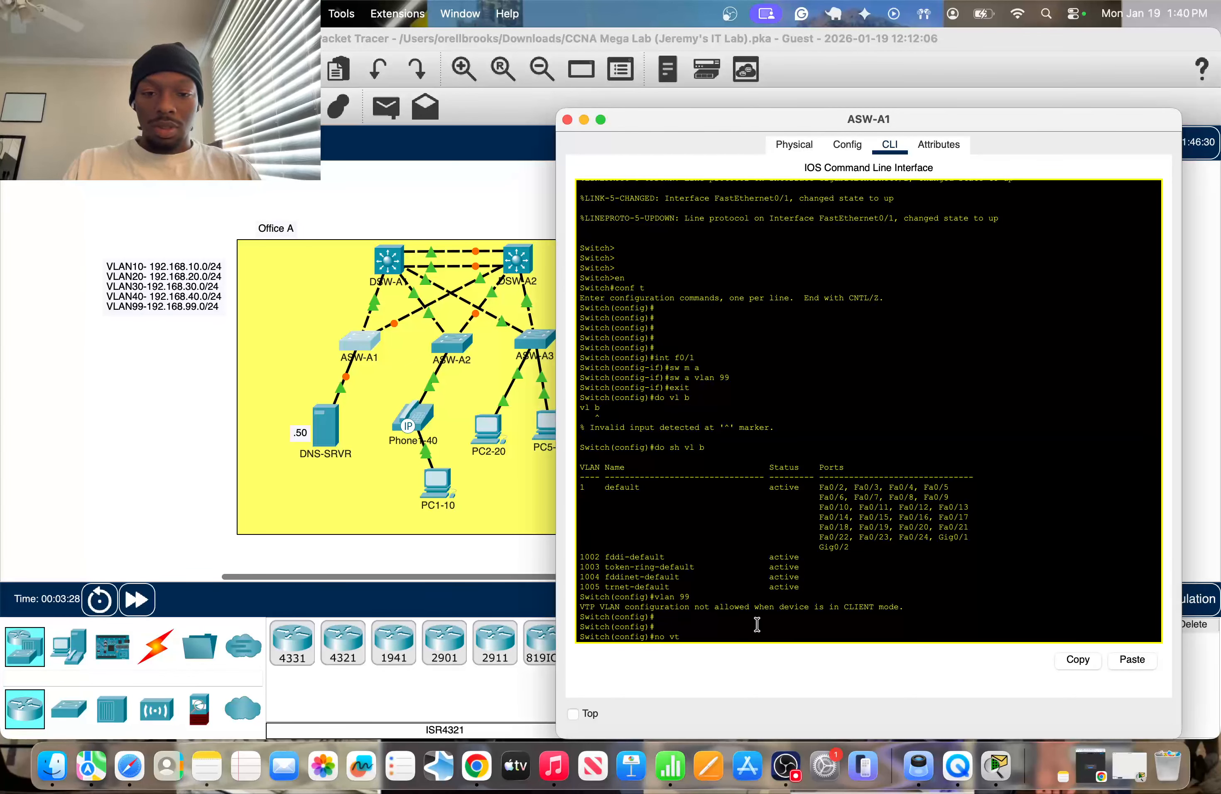
pyautogui.press('BackSpace')
pyautogui.press('BackSpace')
pyautogui.press('BackSpace')
pyautogui.press('BackSpace')
pyautogui.press('BackSpace')
# Set the VTP mode of ASW-A1 to server.
pyautogui.write('vtp mode')
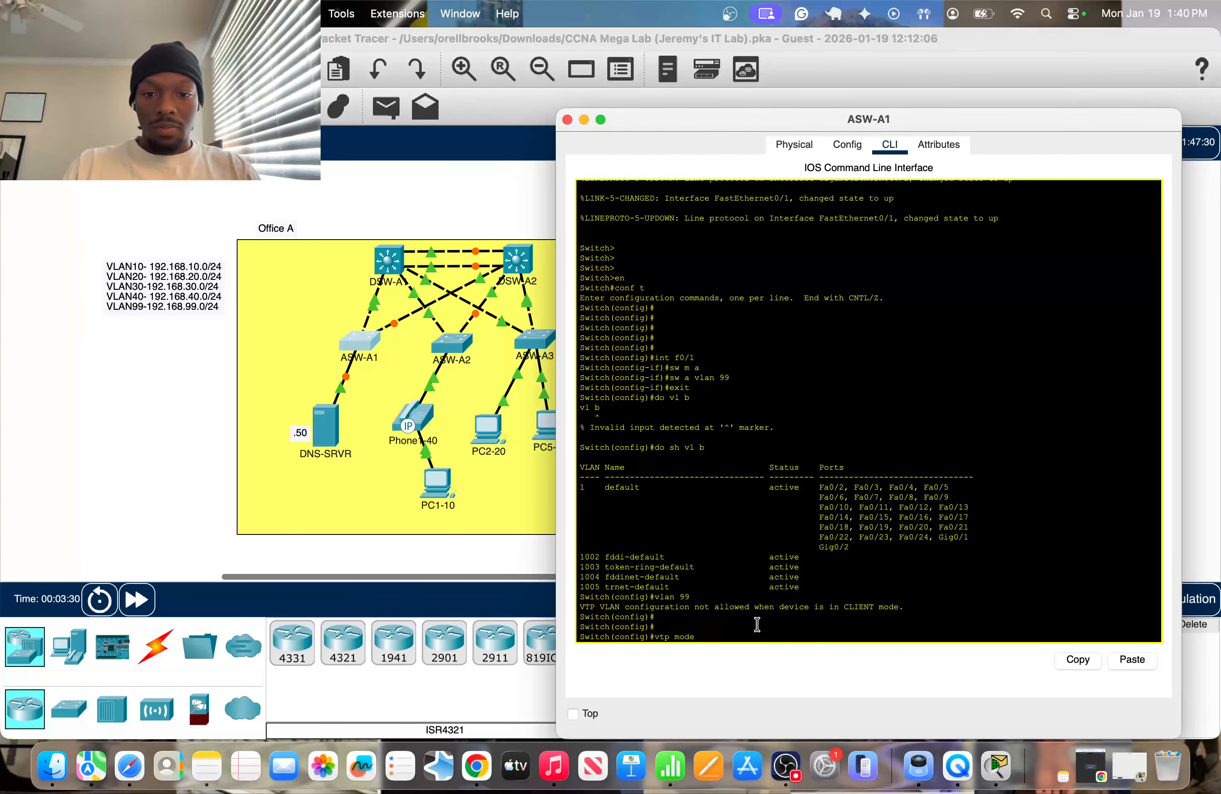
pyautogui.write(' ser')
pyautogui.press('Tab')
pyautogui.press('Return')
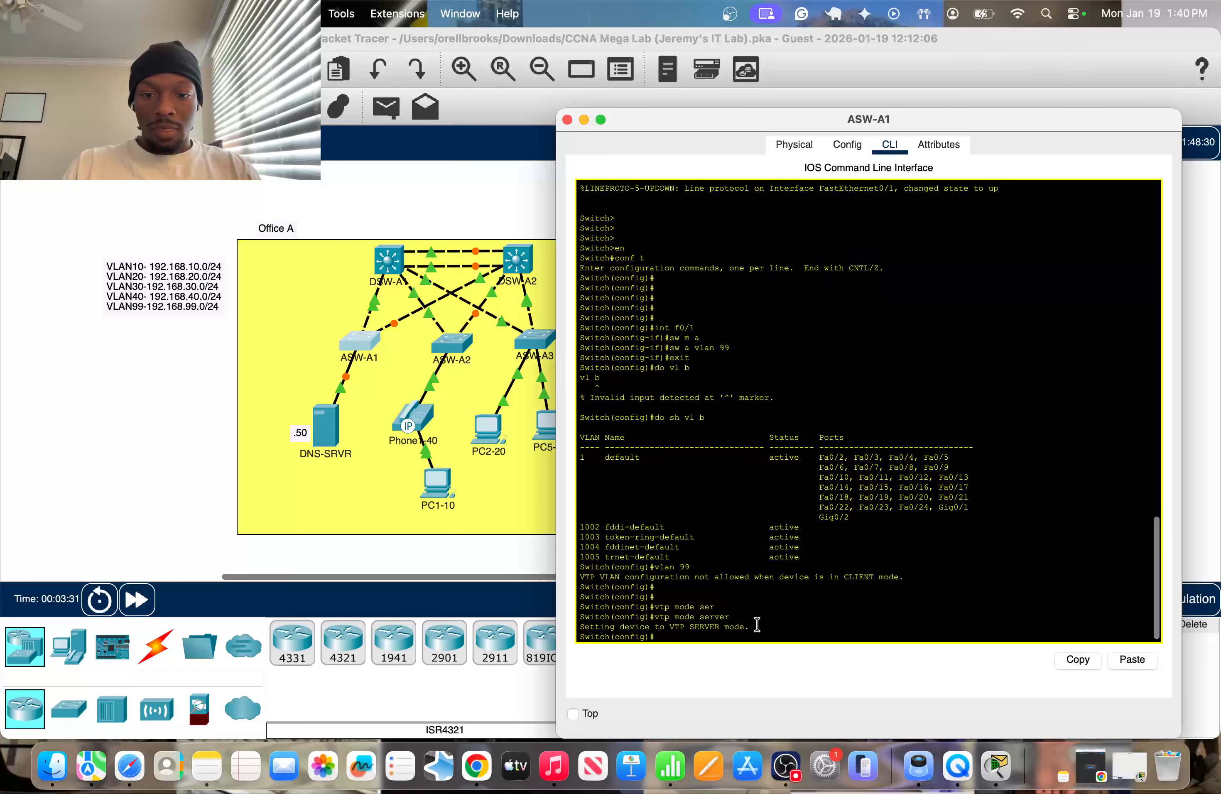
# Assign ASW-A1's interface f0/1 to access VLAN 99 again.
pyautogui.write('do sh vl b')
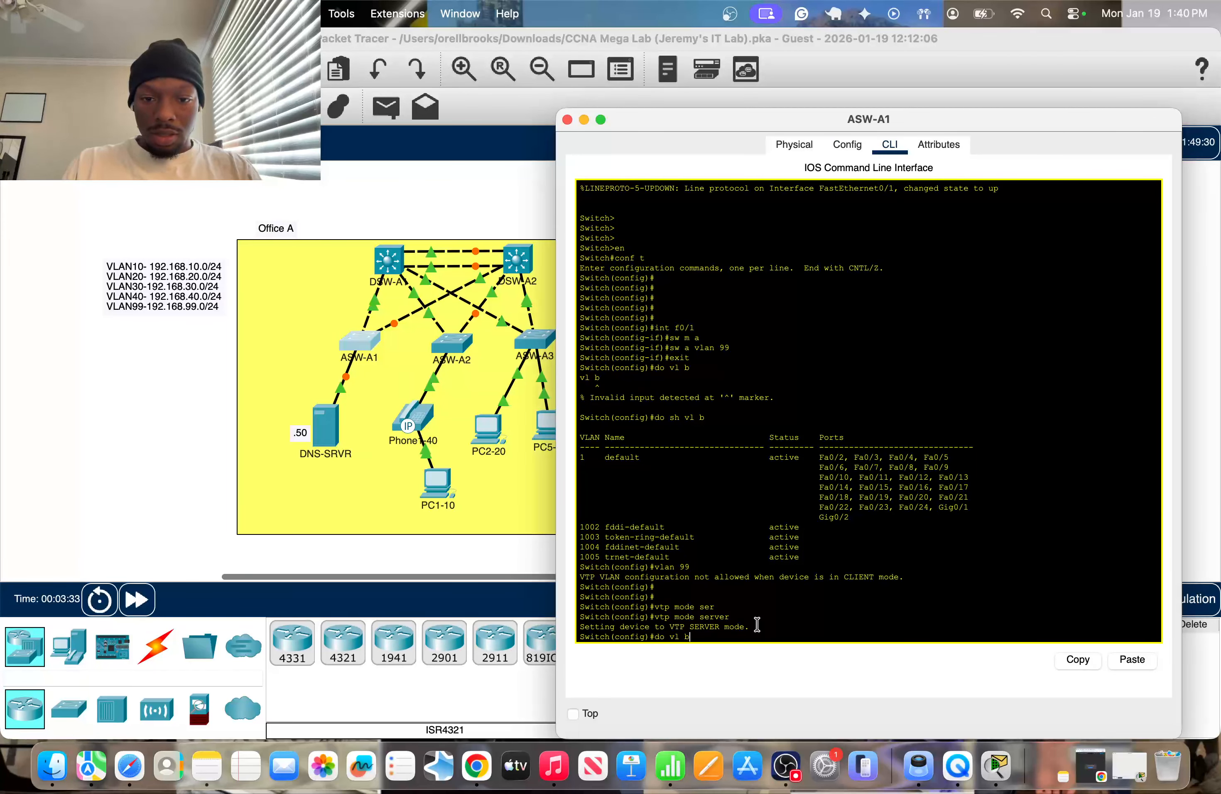
pyautogui.press('Up')
pyautogui.press('Up')
pyautogui.press('Up')
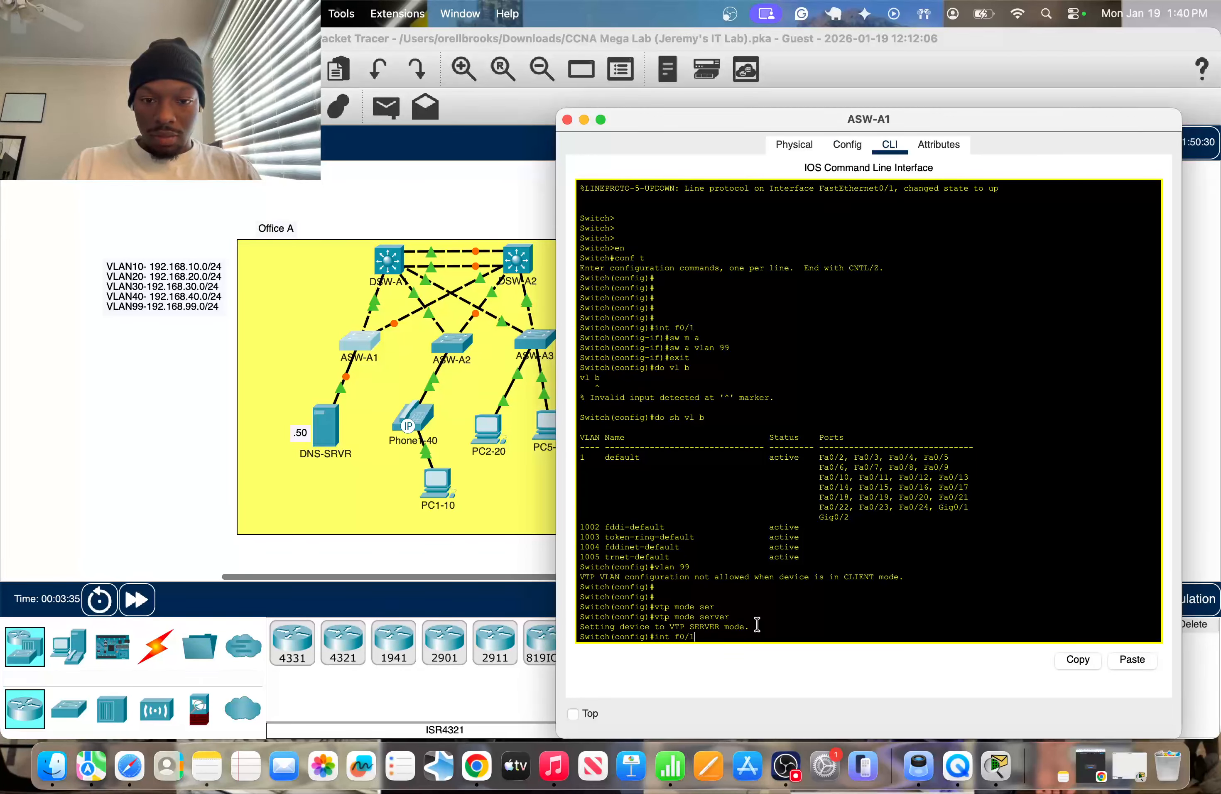
pyautogui.press('Return')
pyautogui.press('Up')
pyautogui.press('Up')
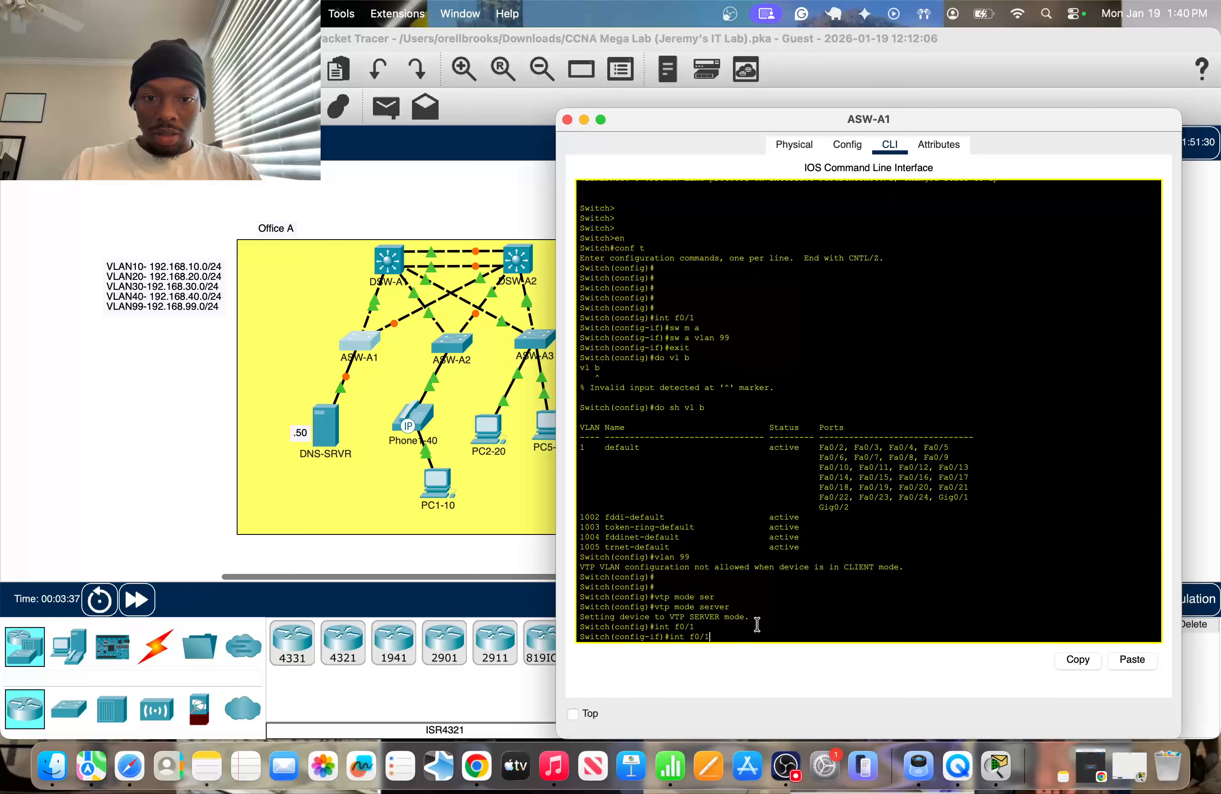
pyautogui.press('Up')
pyautogui.press('Up')
pyautogui.press('Up')
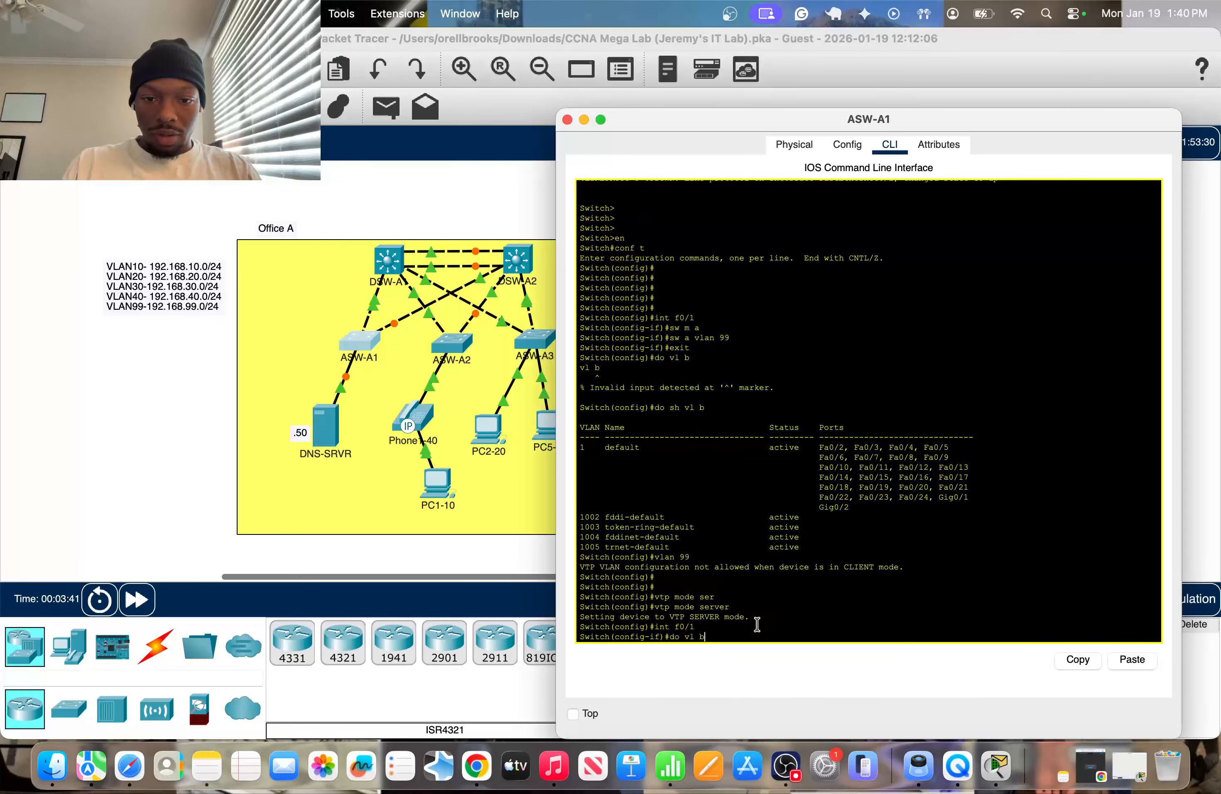
pyautogui.press('Up')
pyautogui.press('Up')
pyautogui.press('Return')
pyautogui.press('Return')
pyautogui.press('Return')
pyautogui.press('Return')
pyautogui.press('Return')
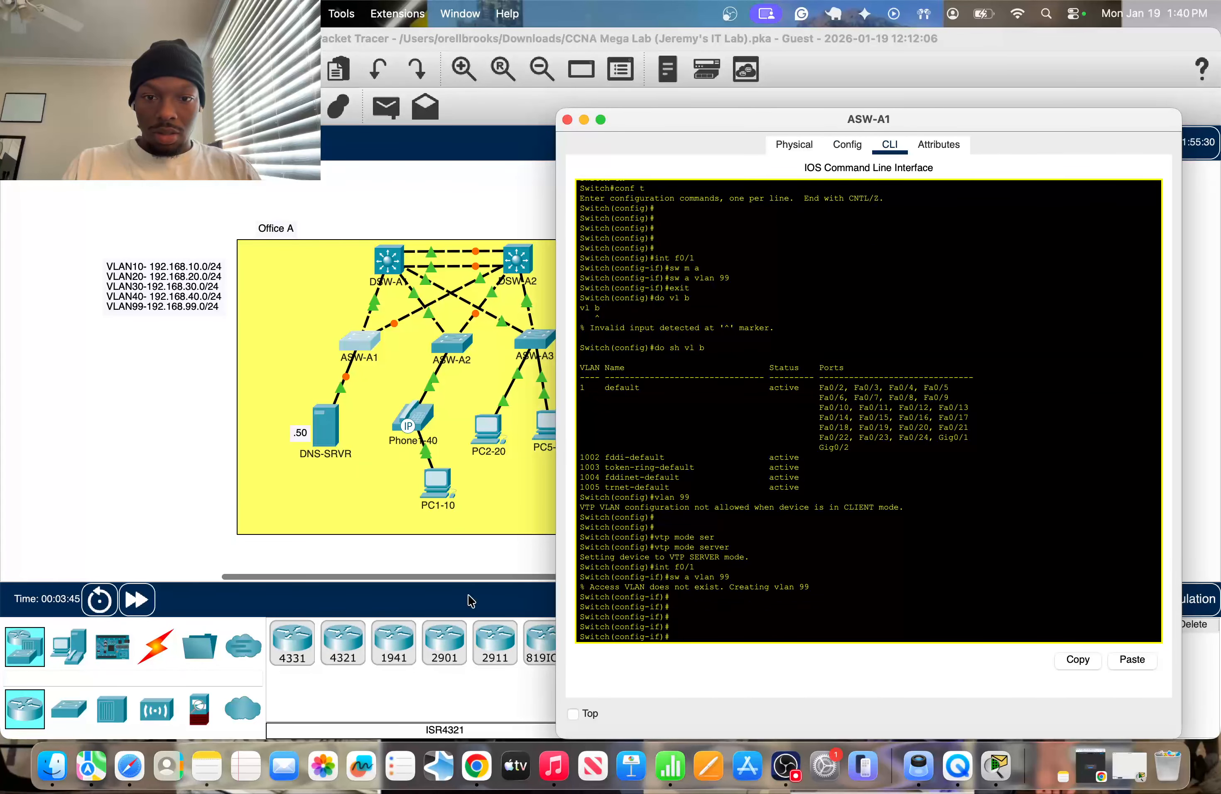
# Open the command line of switch ASW-A2 and enter global configuration mode.
pyautogui.click(165, 472)
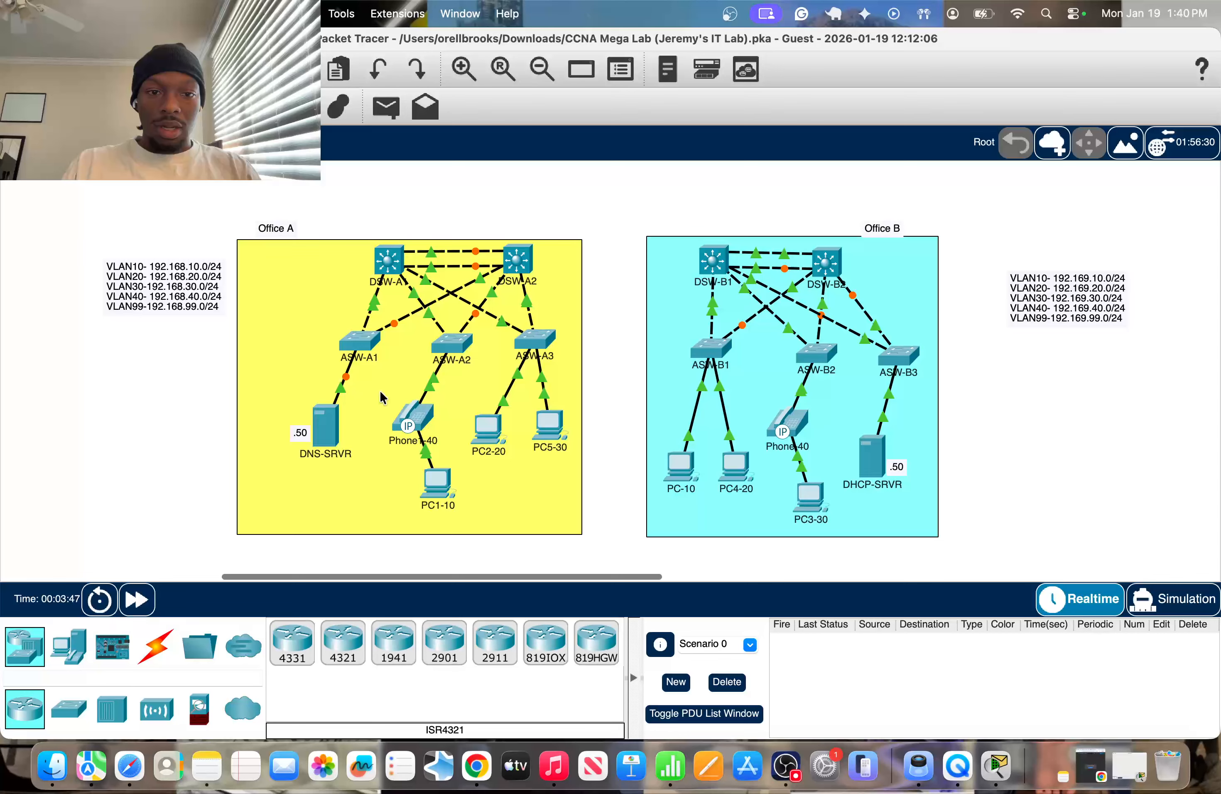
pyautogui.click(456, 341)
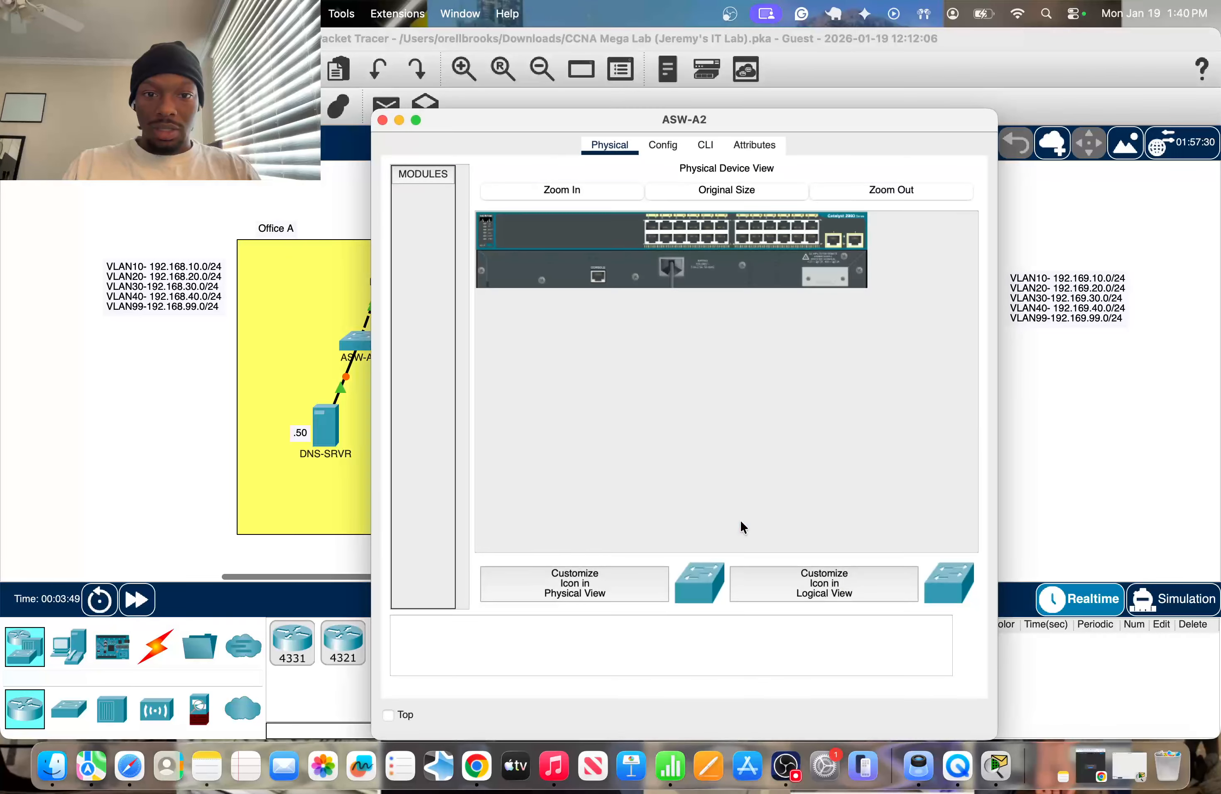
pyautogui.click(704, 144)
pyautogui.press('Return')
pyautogui.press('Return')
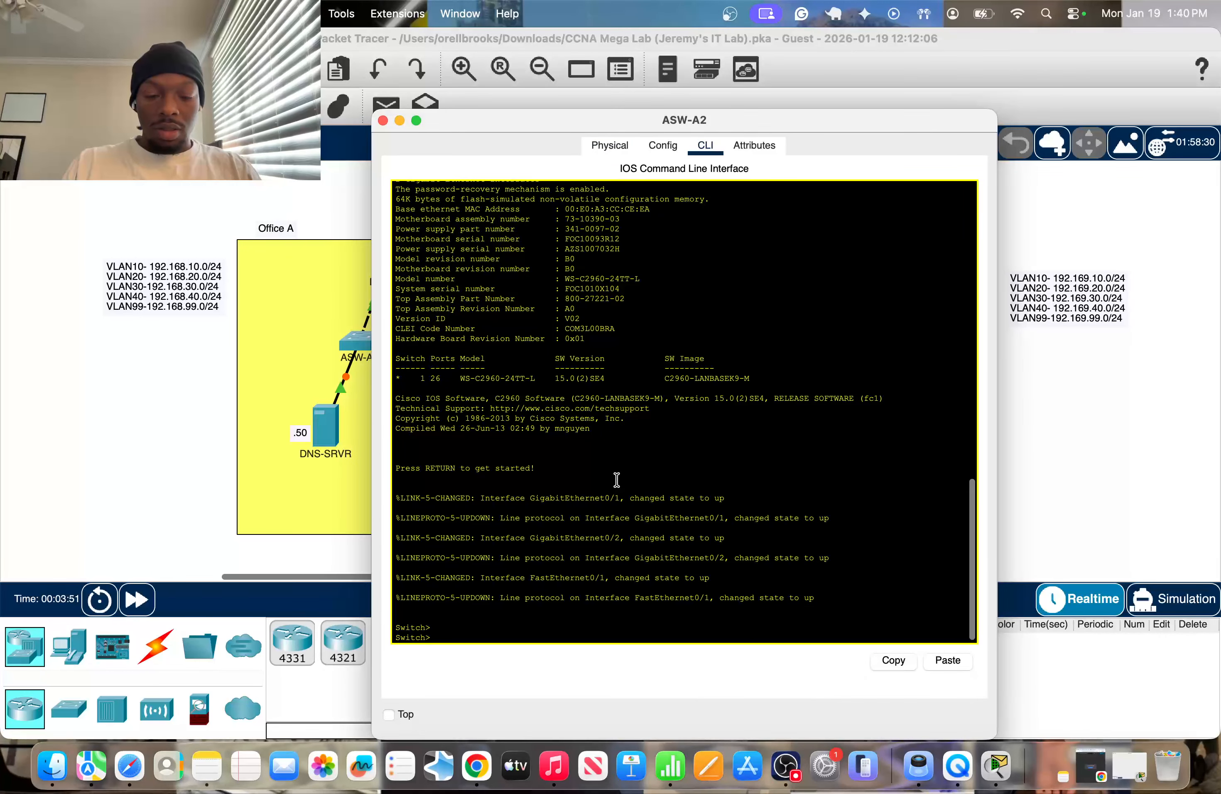
pyautogui.write('en')
pyautogui.press('Return')
pyautogui.write('vont')
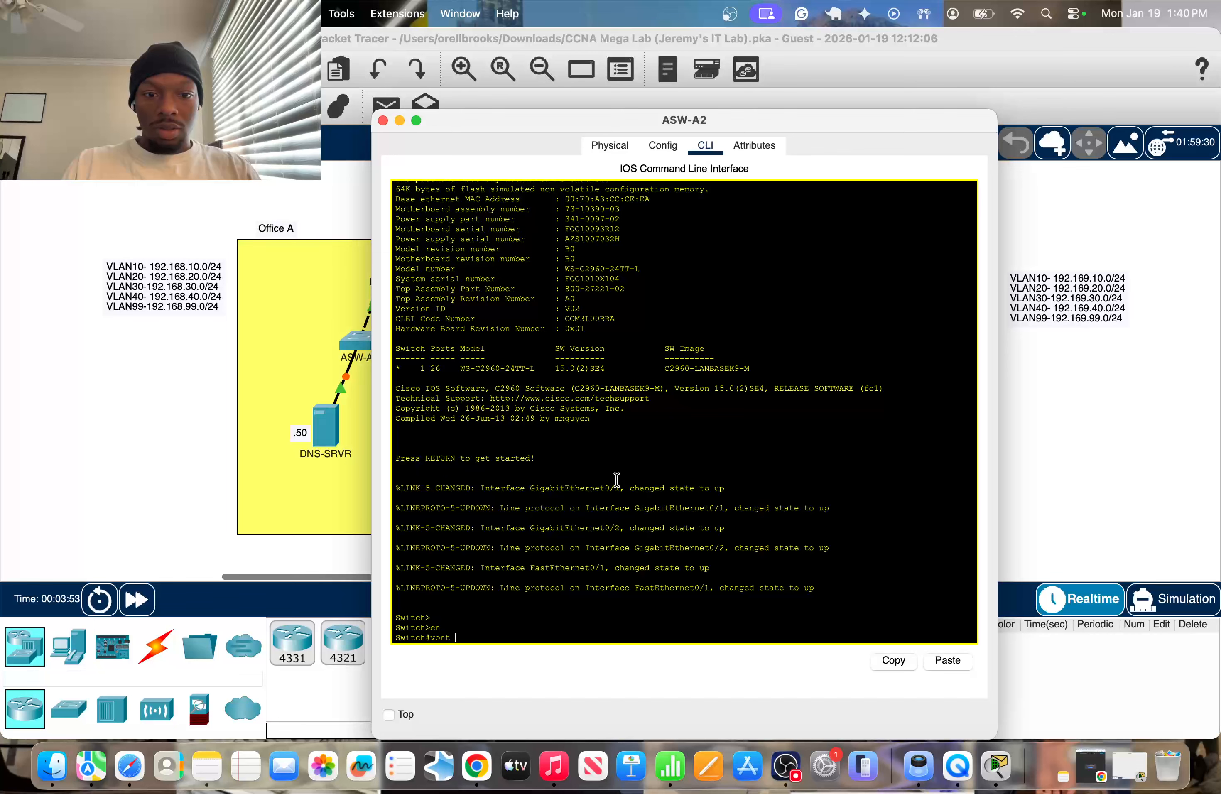
pyautogui.press('BackSpace')
pyautogui.press('BackSpace')
pyautogui.press('BackSpace')
pyautogui.press('BackSpace')
pyautogui.press('BackSpace')
pyautogui.write('c')
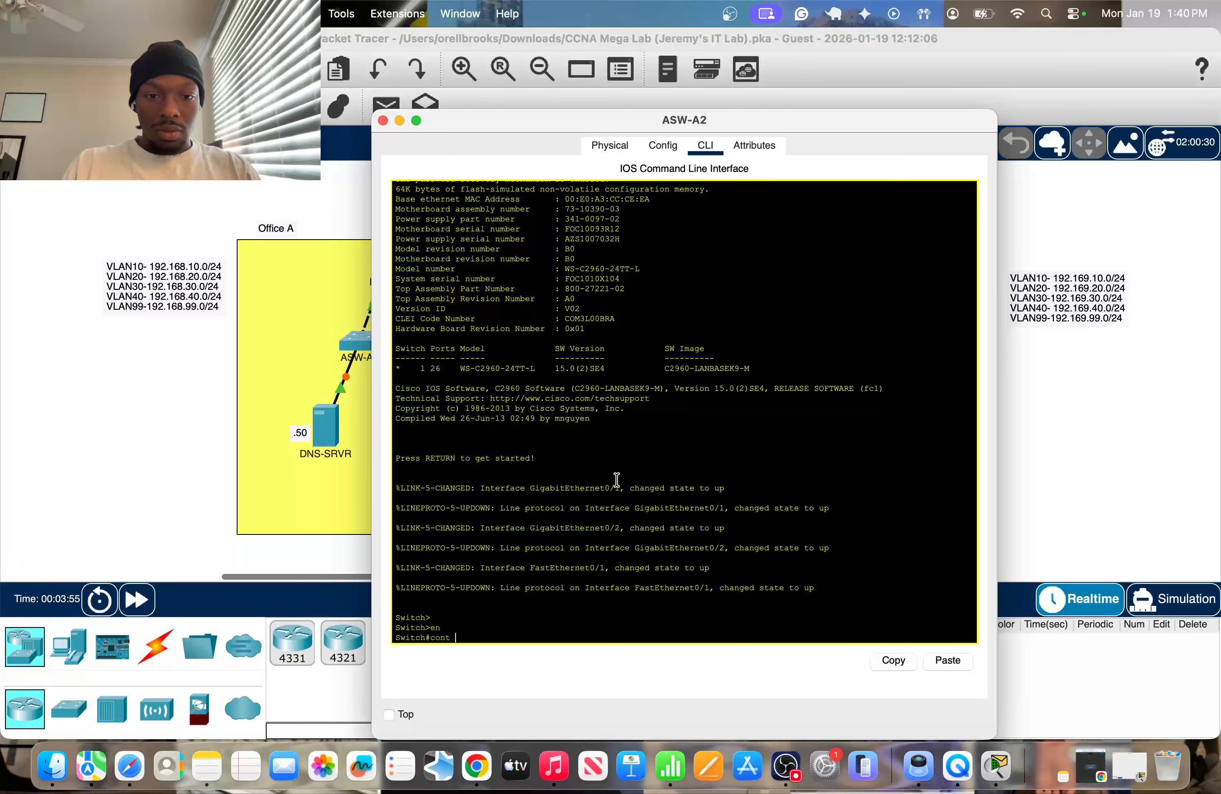
pyautogui.write('onf t')
pyautogui.press('Return')
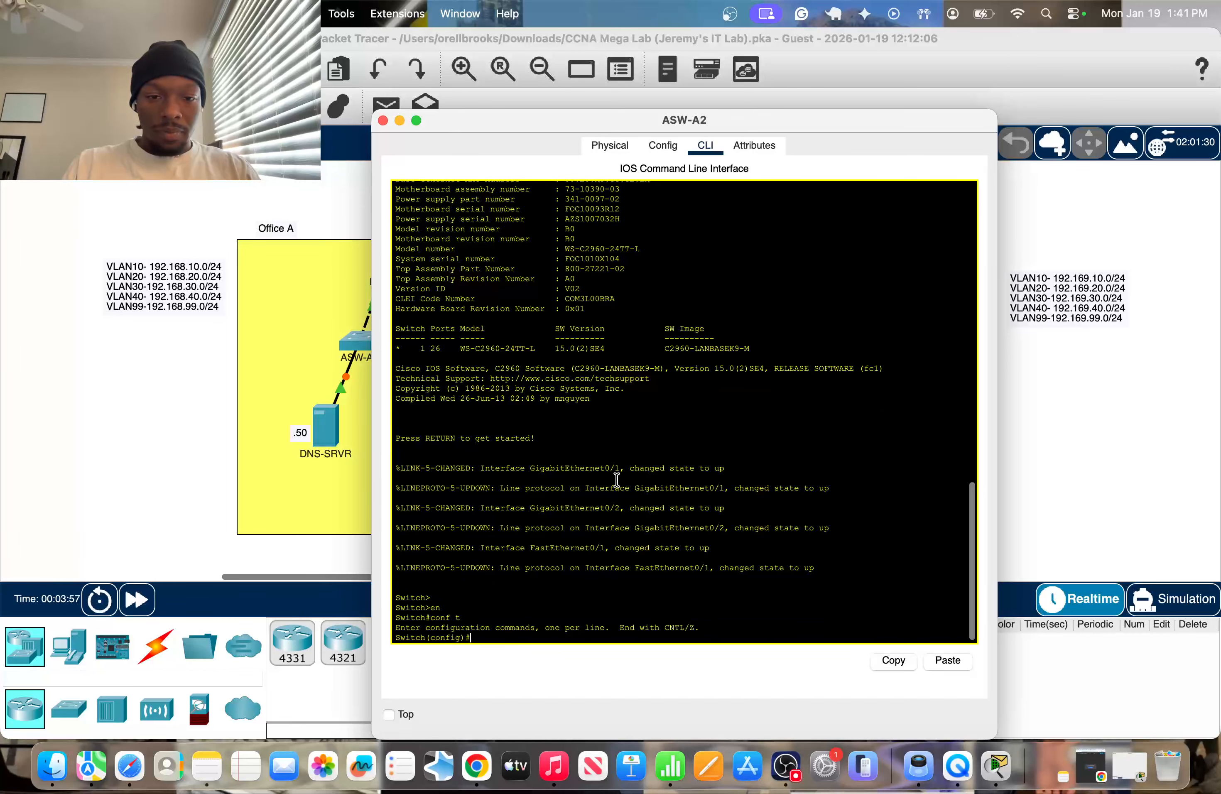
# Set the VTP mode of ASW-A2 to server.
pyautogui.write('vt')
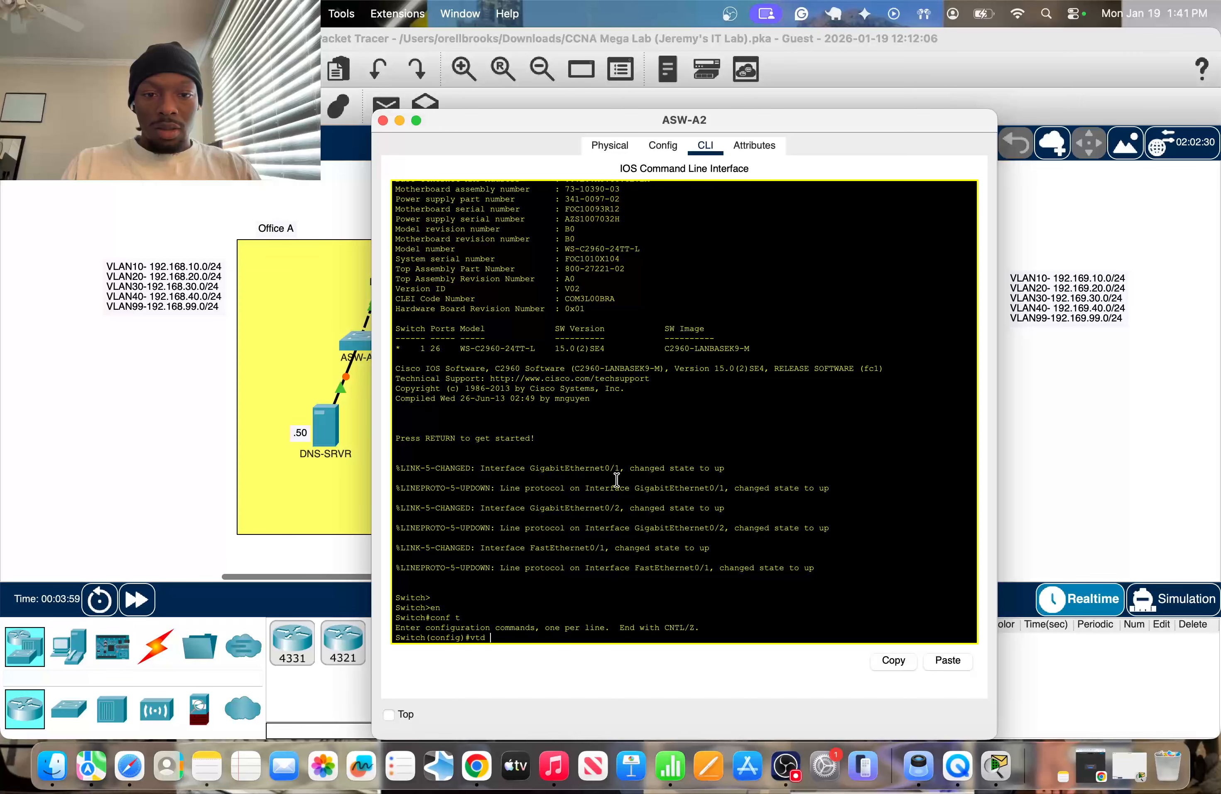
pyautogui.write('p mode ')
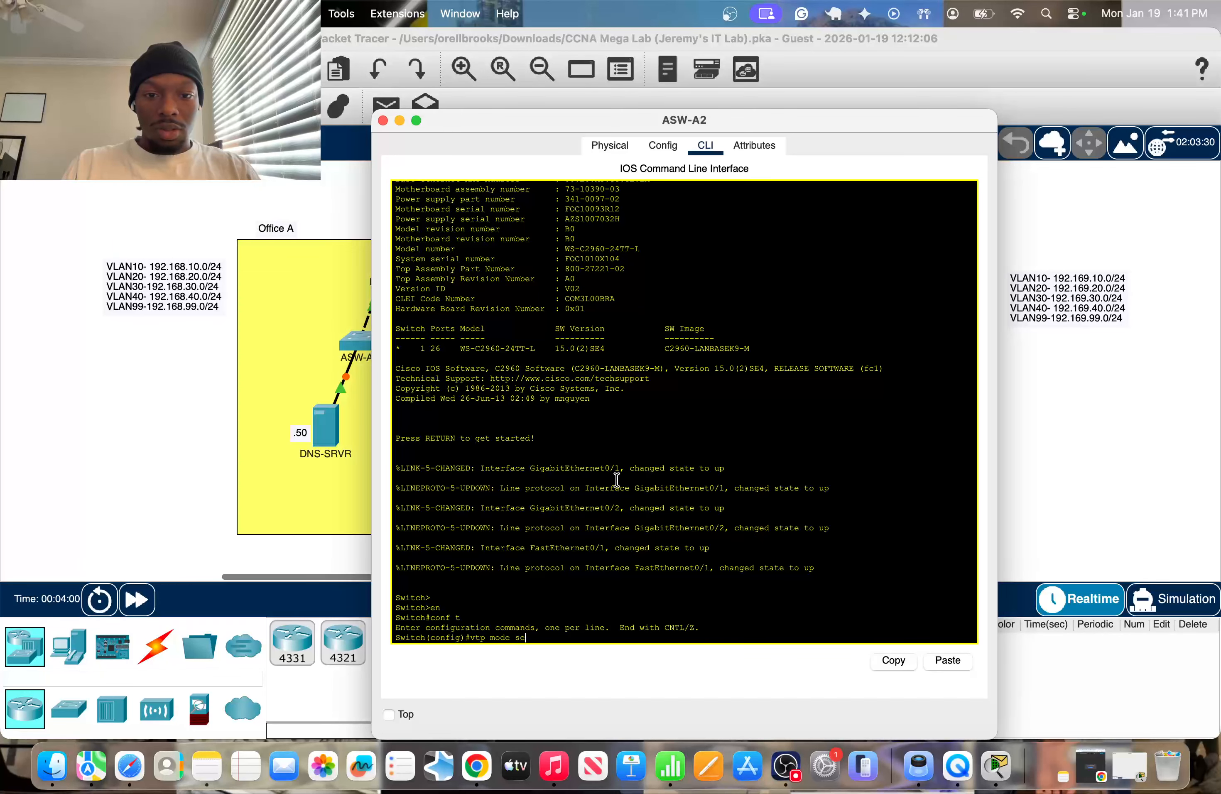
pyautogui.write('se')
pyautogui.press('Tab')
pyautogui.press('Return')
# Set ASW-A2's interface f0/1, the link to the Office A IP phone, to switchport access mode.
pyautogui.moveTo(618, 122); pyautogui.dragTo(920, 117)
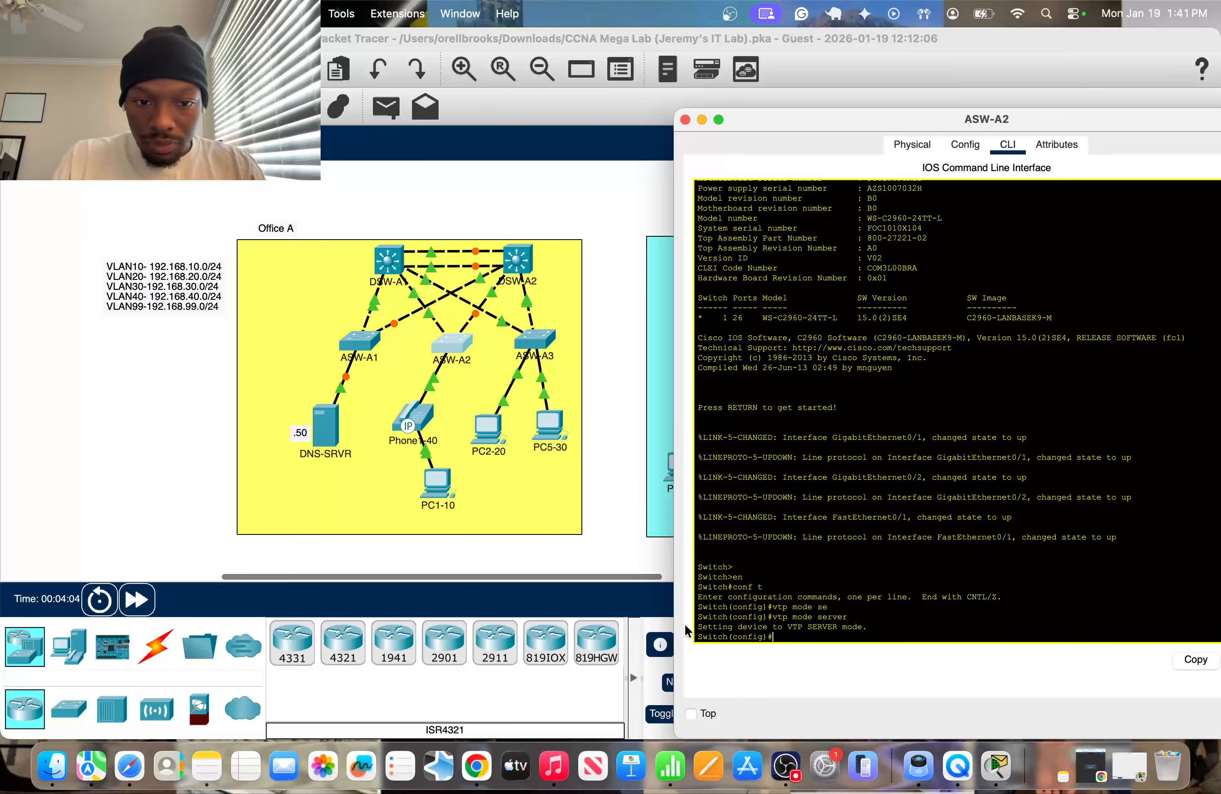
pyautogui.click(95, 425)
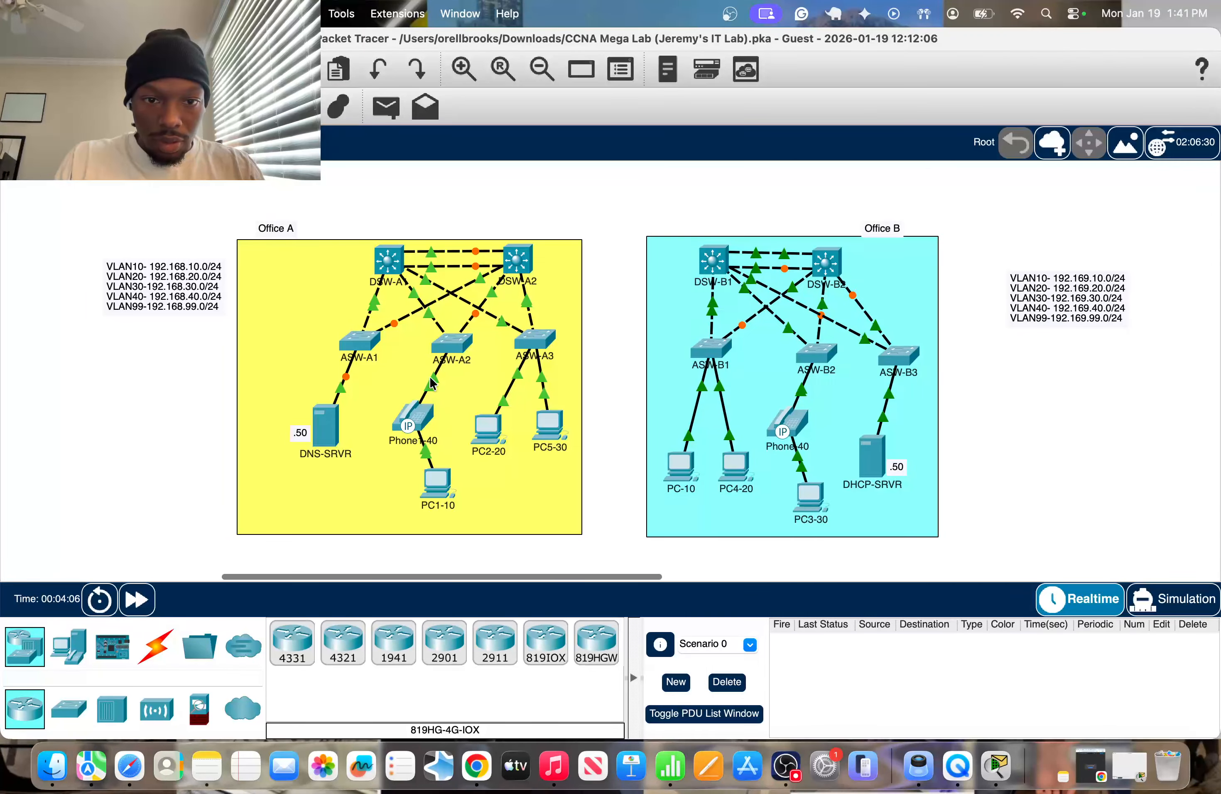
pyautogui.click(466, 344)
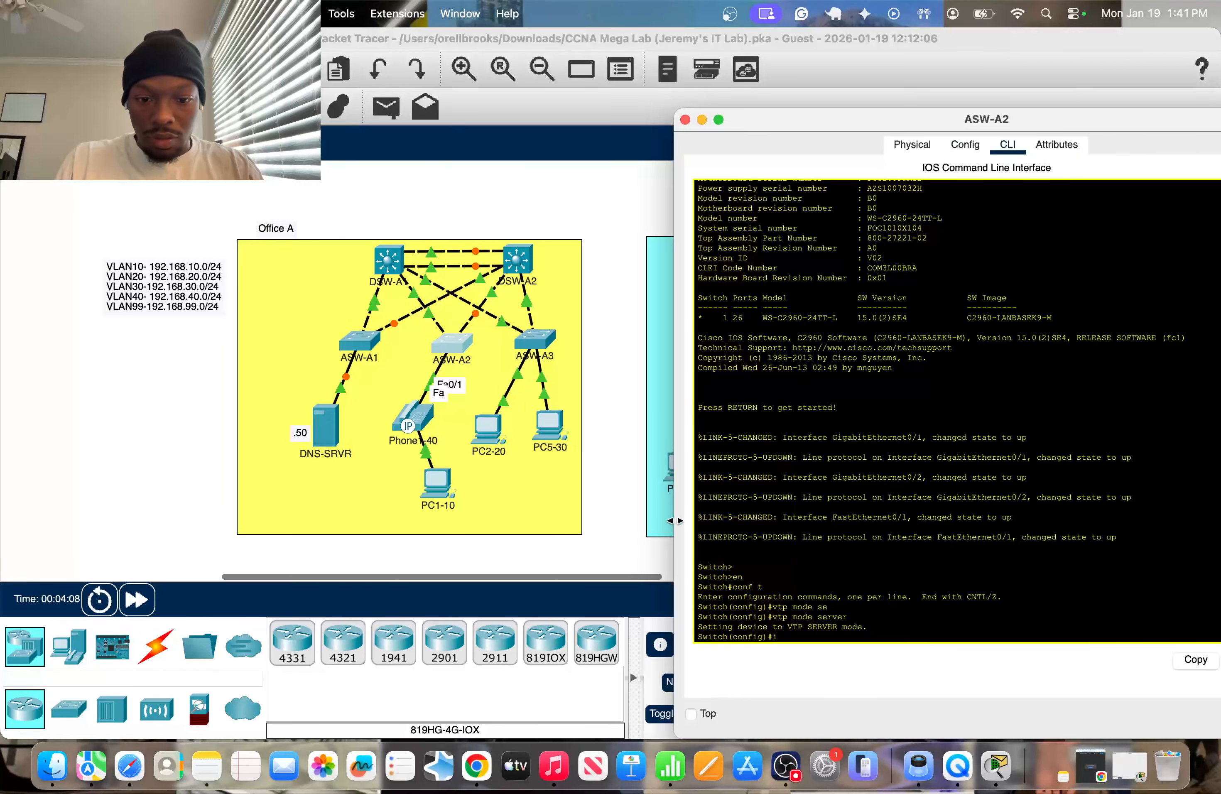
pyautogui.write('int f0/1')
pyautogui.press('Return')
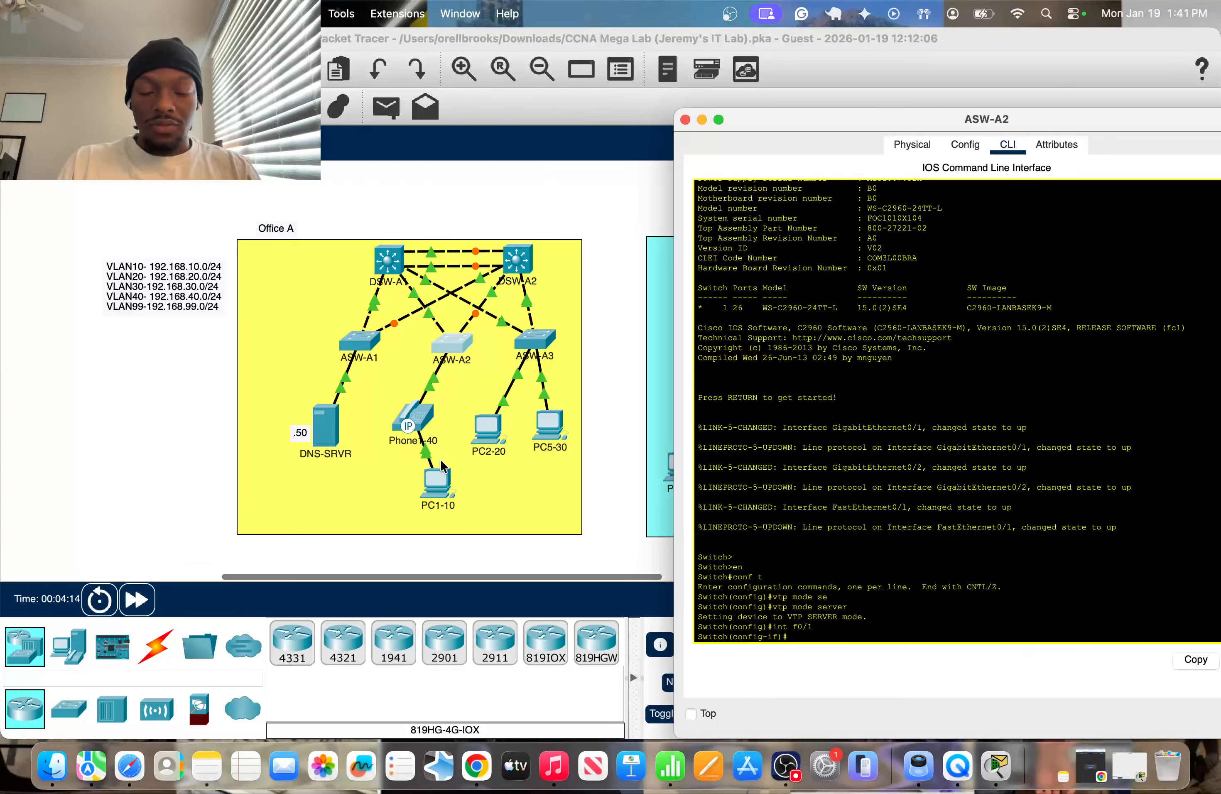
pyautogui.press('BackSpace')
pyautogui.press('BackSpace')
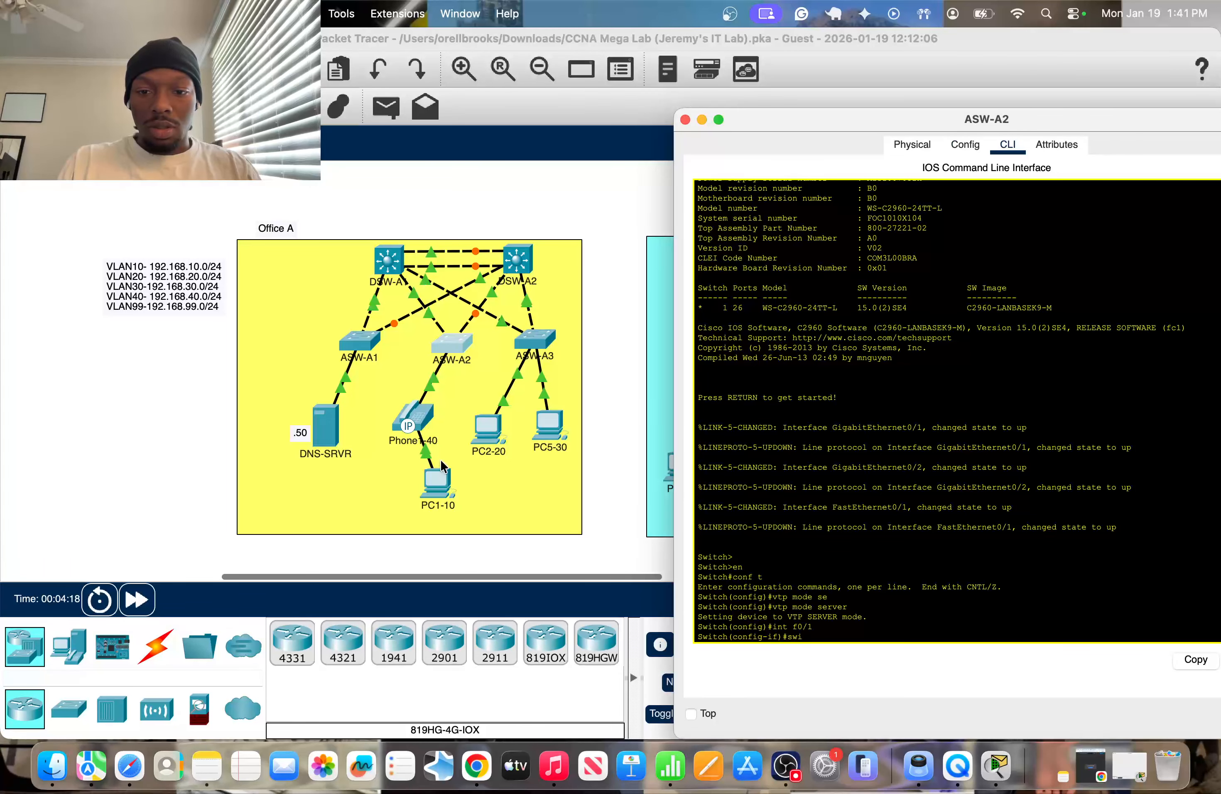
pyautogui.write('wi')
pyautogui.press('Tab')
pyautogui.write('m')
pyautogui.press('Tab')
pyautogui.write('a')
pyautogui.press('Tab')
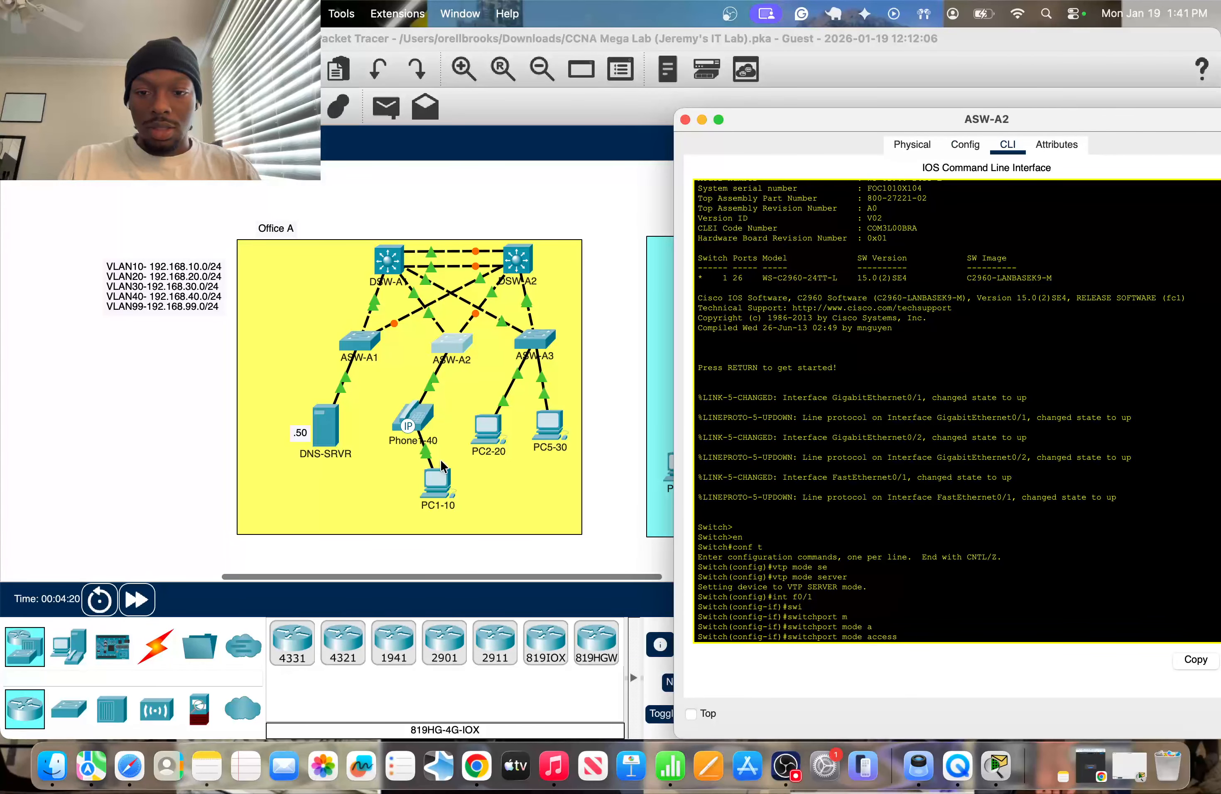
pyautogui.press('Return')
# Assign voice VLAN 40 to ASW-A2's interface f0/1 for the connected IP phone.
pyautogui.write('swa')
pyautogui.press('Tab')
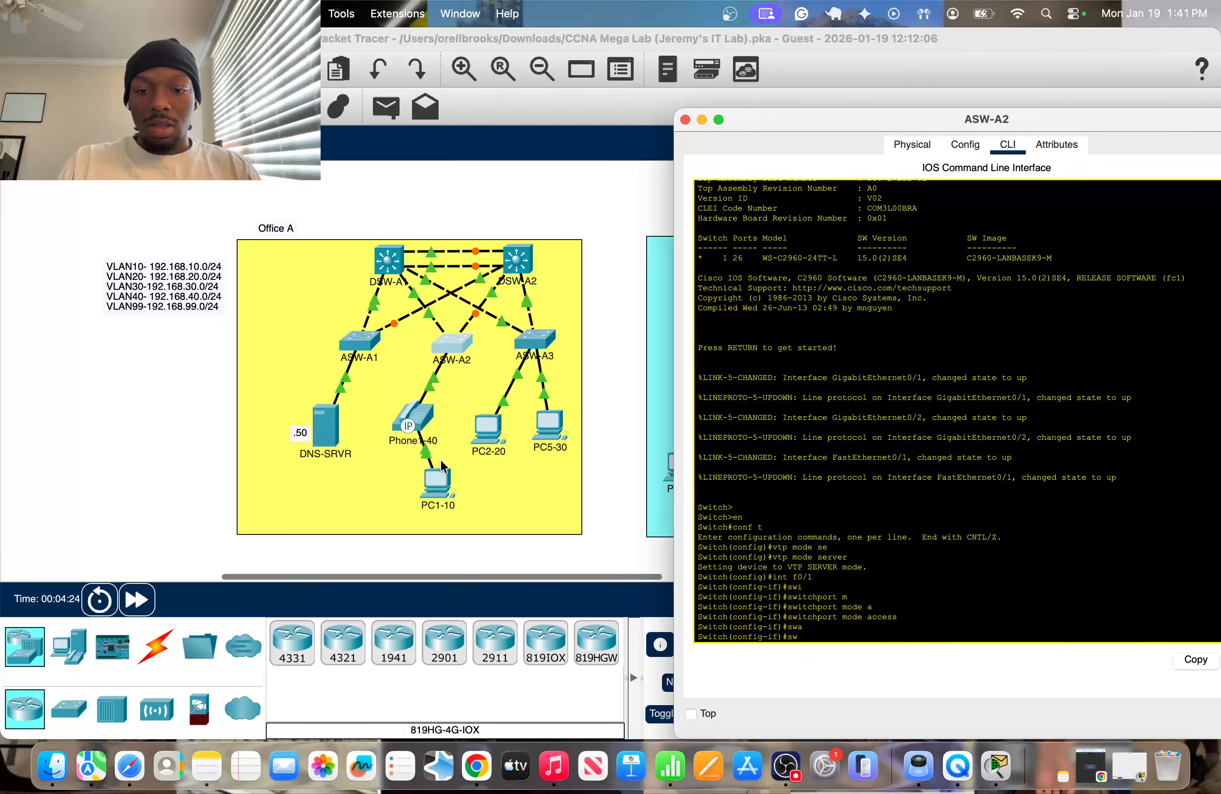
pyautogui.write('i')
pyautogui.press('Tab')
pyautogui.write('vo')
pyautogui.press('Tab')
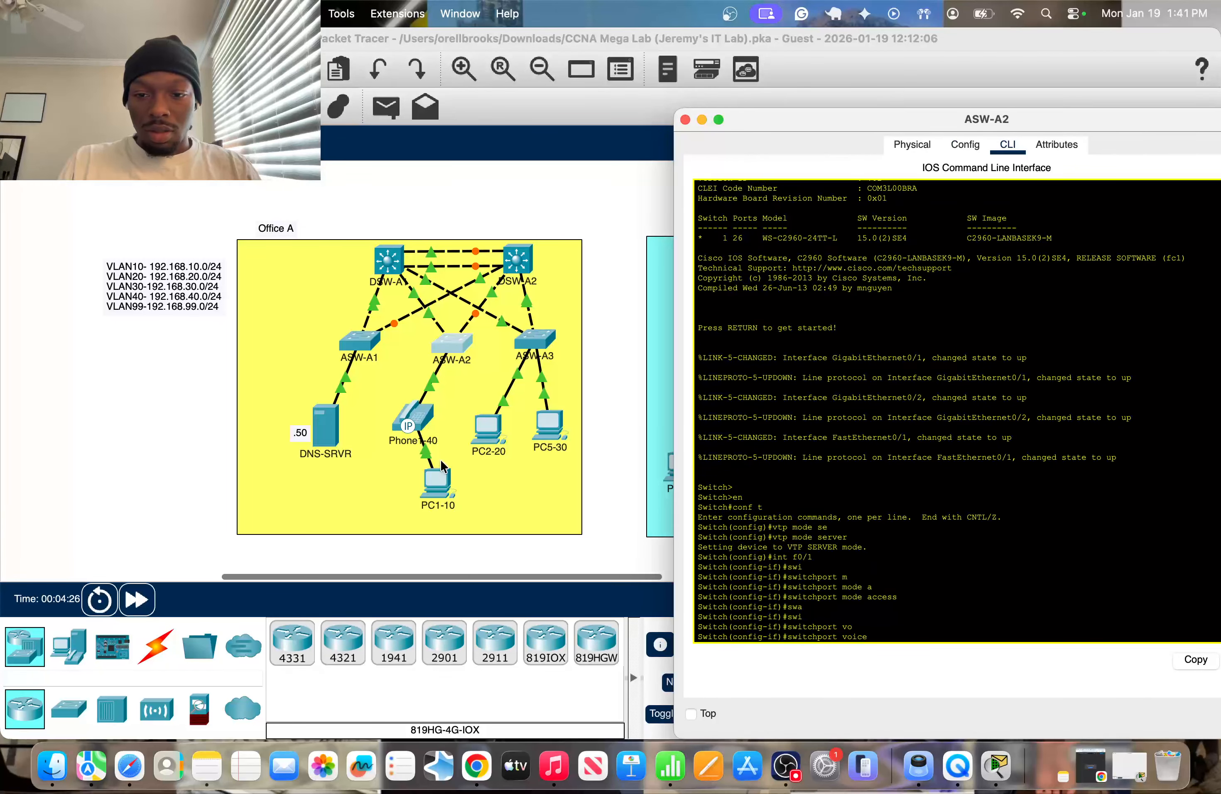
pyautogui.write('vl')
pyautogui.press('Tab')
pyautogui.write('40')
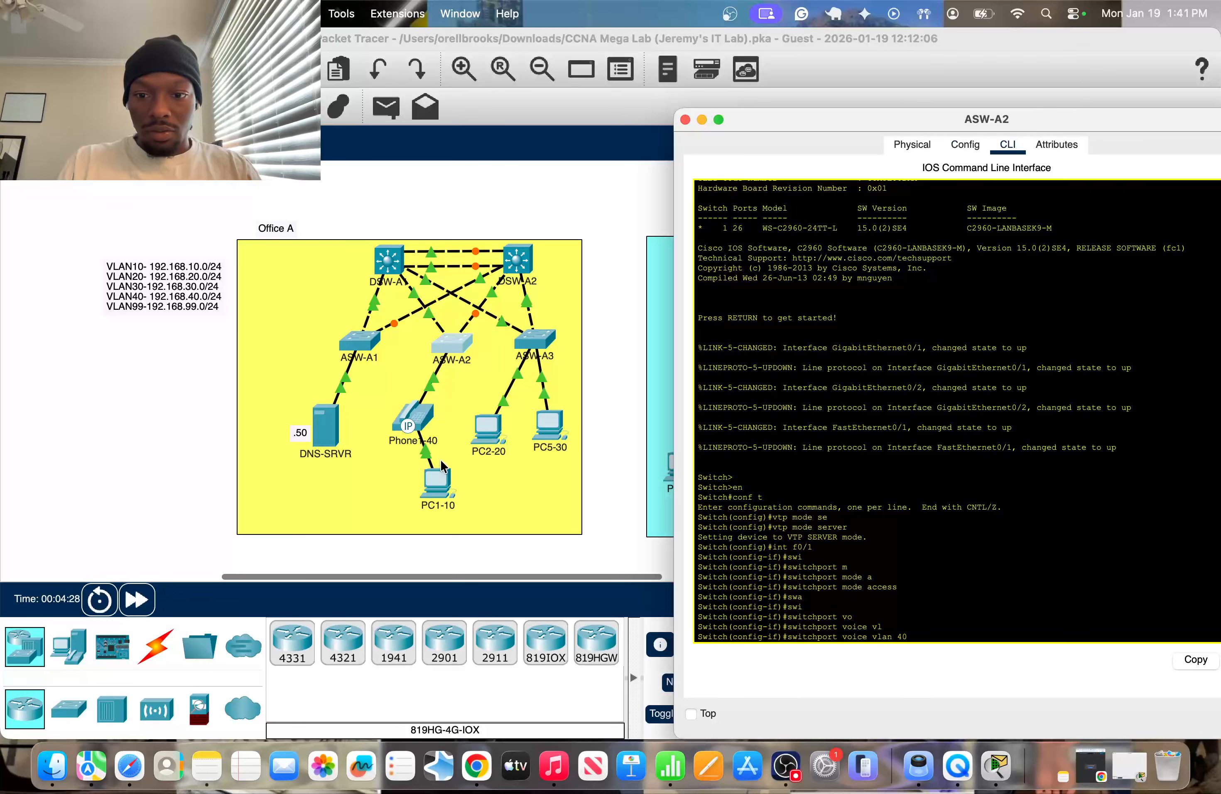
pyautogui.press('Return')
# Assign access VLAN 10 to ASW-A2's interface f0/1 for PC1 behind the phone.
pyautogui.write('swi')
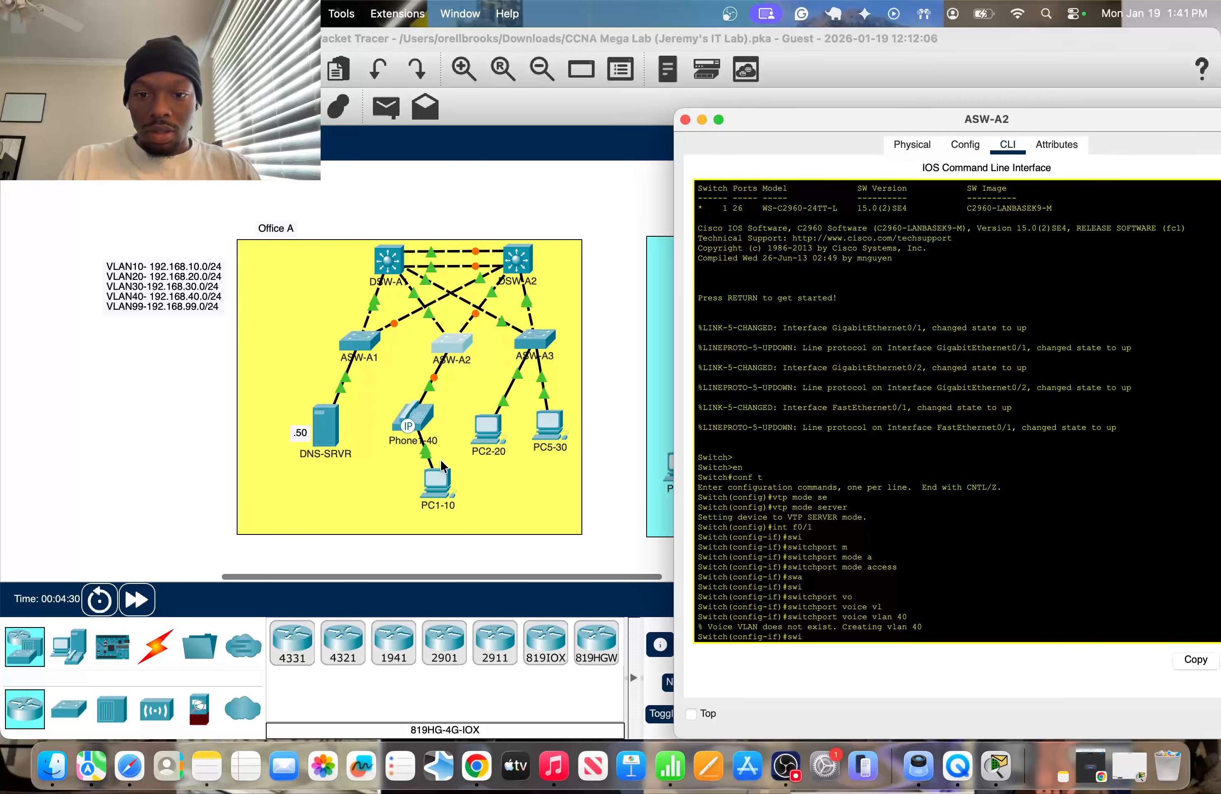
pyautogui.press('Tab')
pyautogui.write('v')
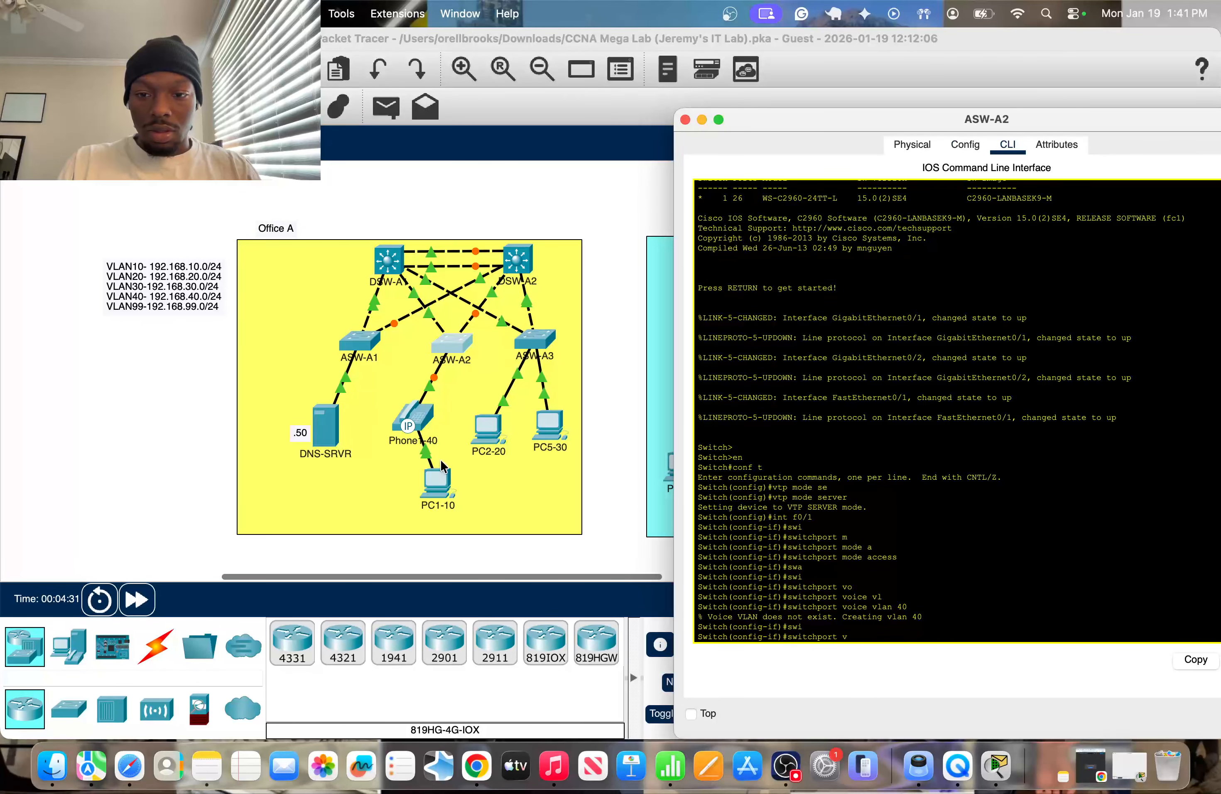
pyautogui.press('BackSpace')
pyautogui.write('a')
pyautogui.press('Tab')
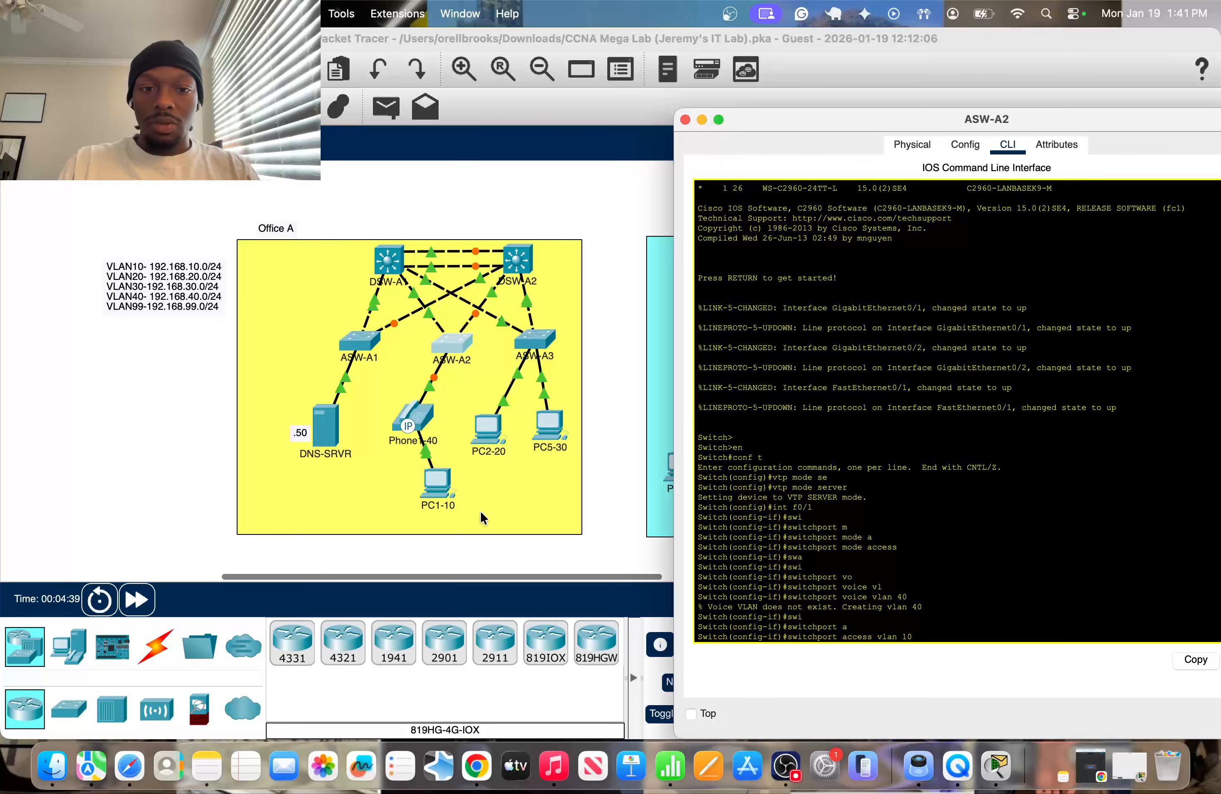
pyautogui.press('Return')
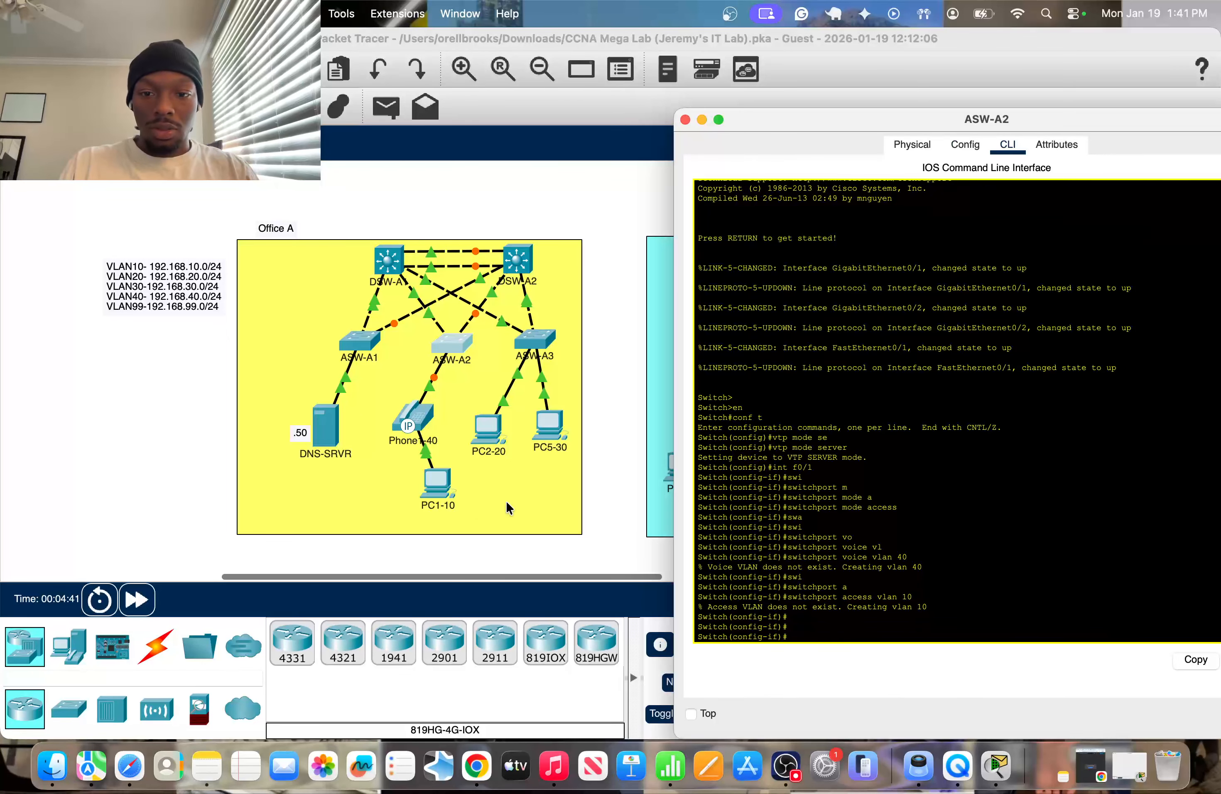
# Open the command line of switch ASW-A3 beside the topology, check its PC2 link's port, and enter global configuration mode.
pyautogui.click(453, 559)
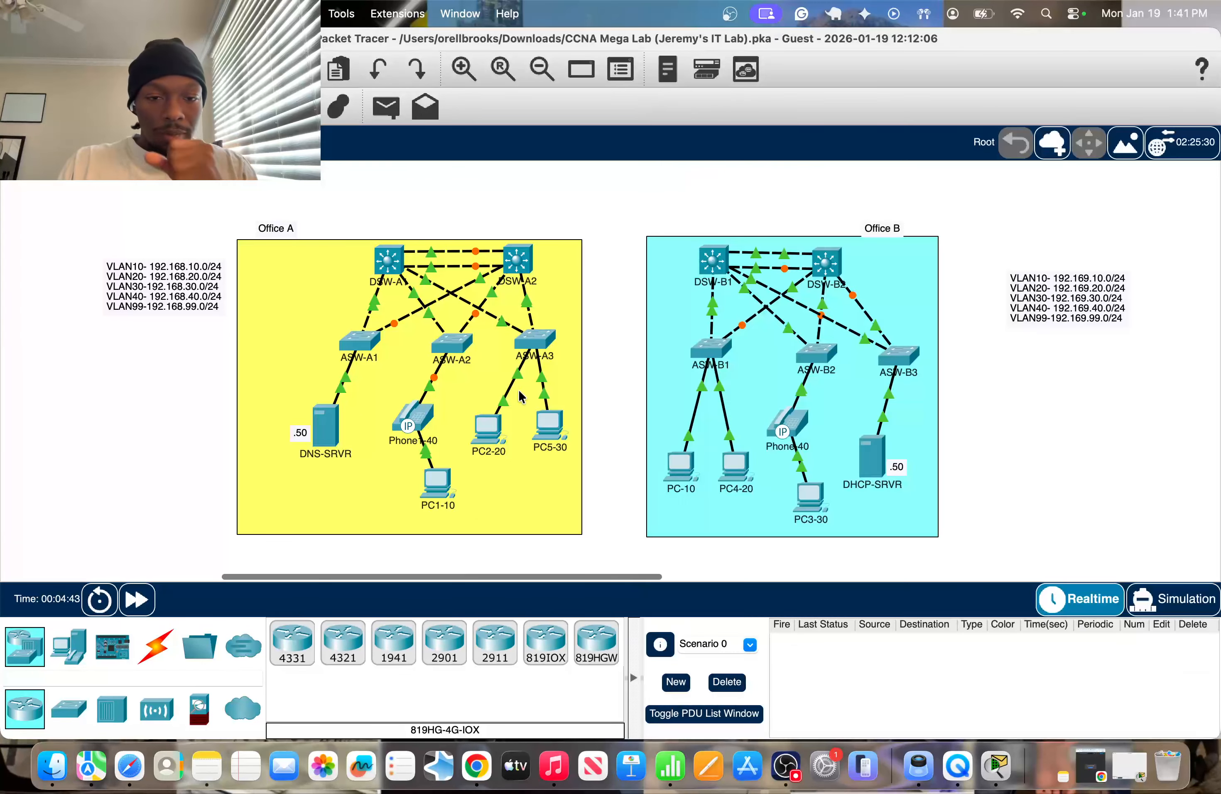
pyautogui.click(544, 341)
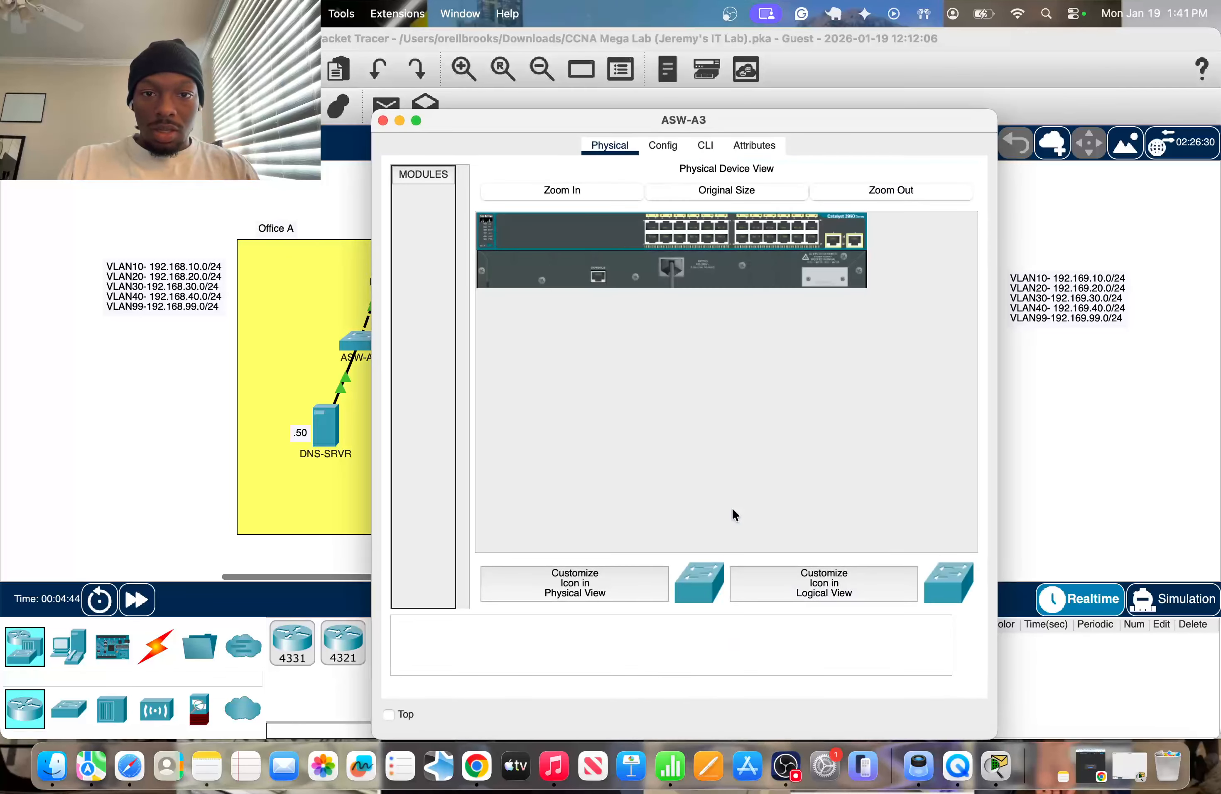
pyautogui.click(716, 149)
pyautogui.moveTo(720, 122); pyautogui.dragTo(1044, 121)
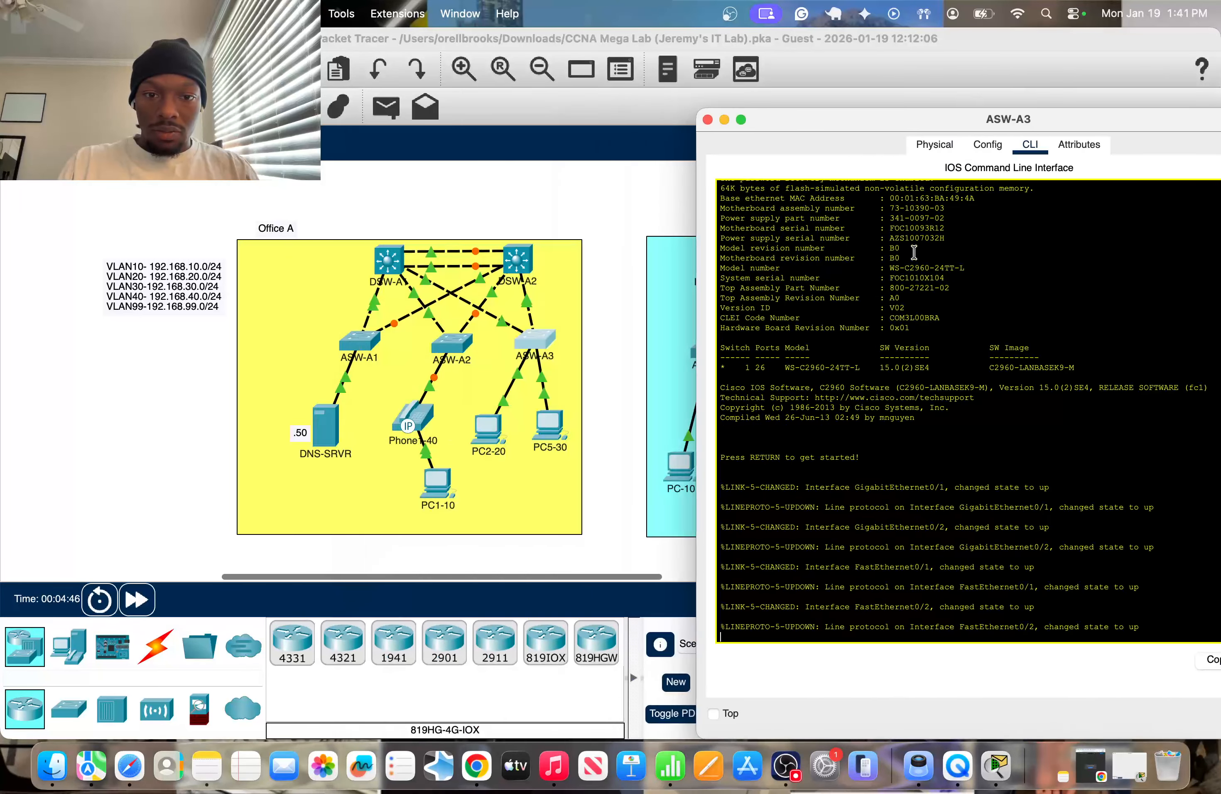
pyautogui.click(590, 474)
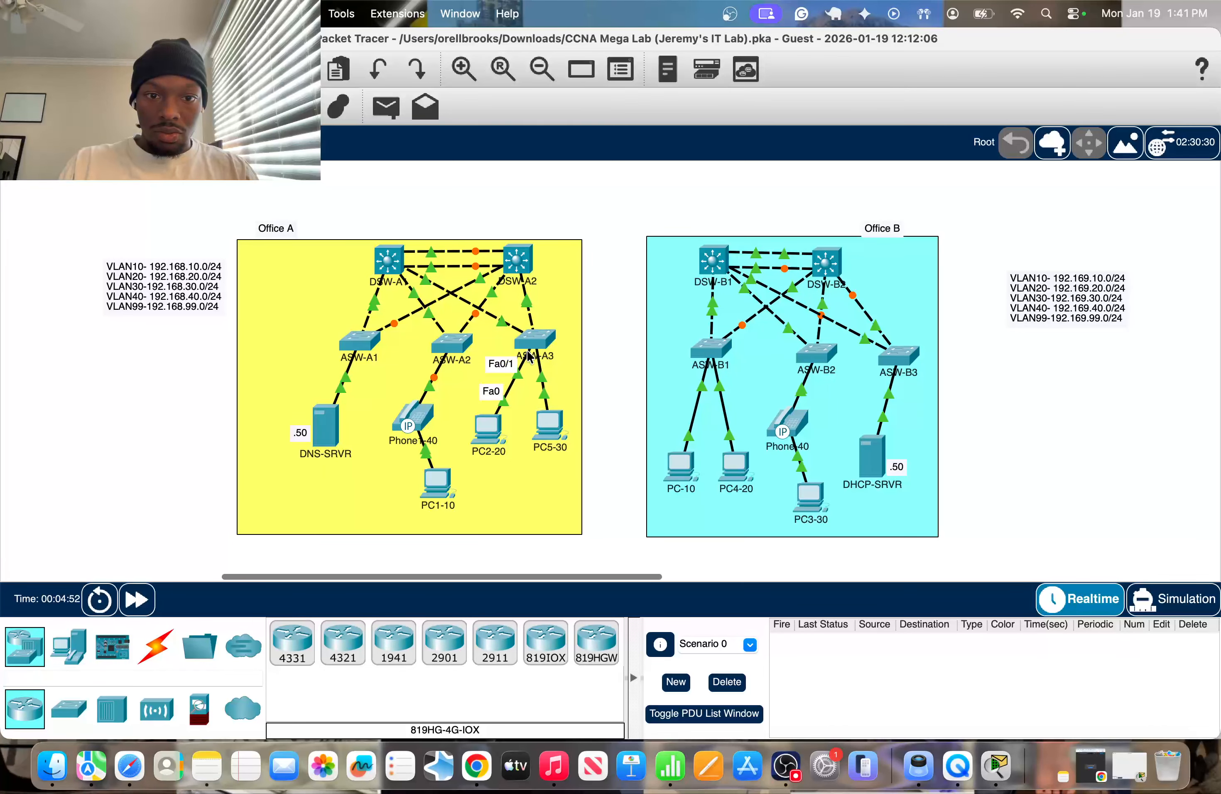
pyautogui.click(541, 341)
pyautogui.click(903, 630)
pyautogui.press('Return')
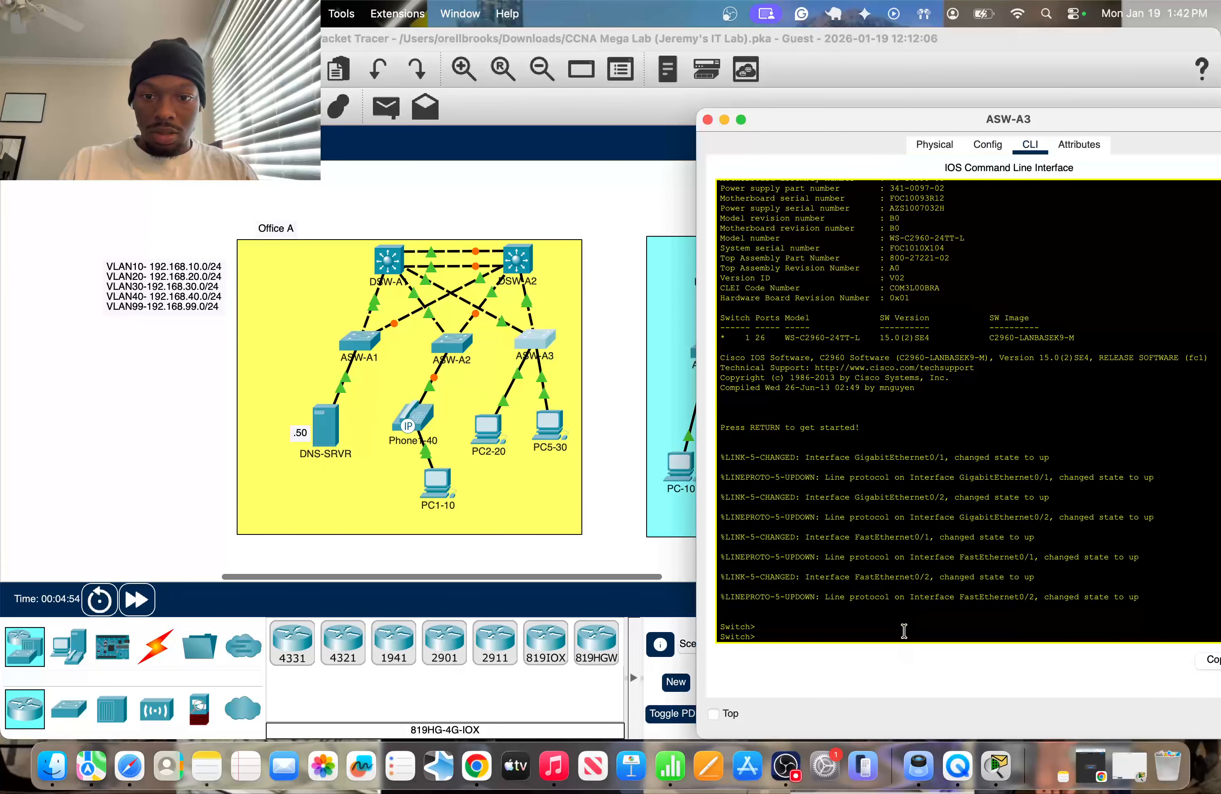
pyautogui.write('en')
pyautogui.press('Return')
pyautogui.write('conf t')
pyautogui.press('Return')
pyautogui.write('int f0.')
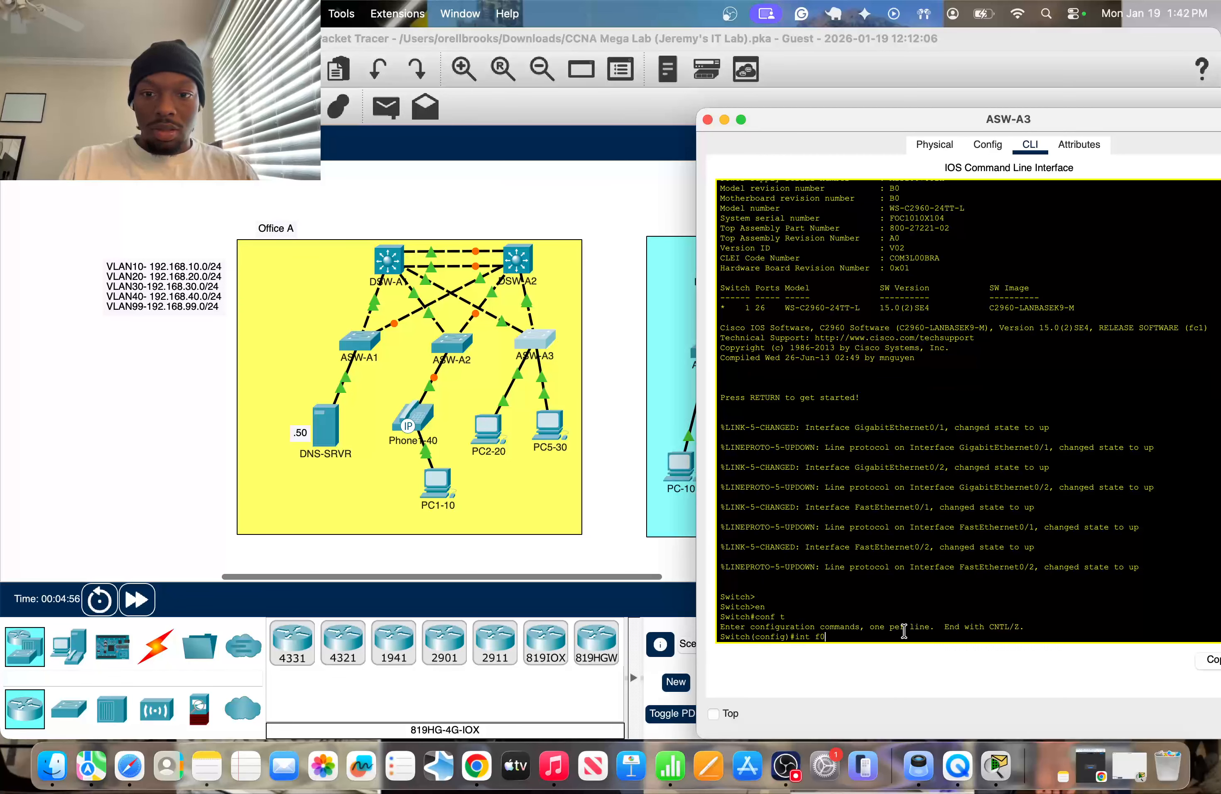
pyautogui.press('BackSpace')
pyautogui.press('BackSpace')
pyautogui.press('BackSpace')
pyautogui.press('BackSpace')
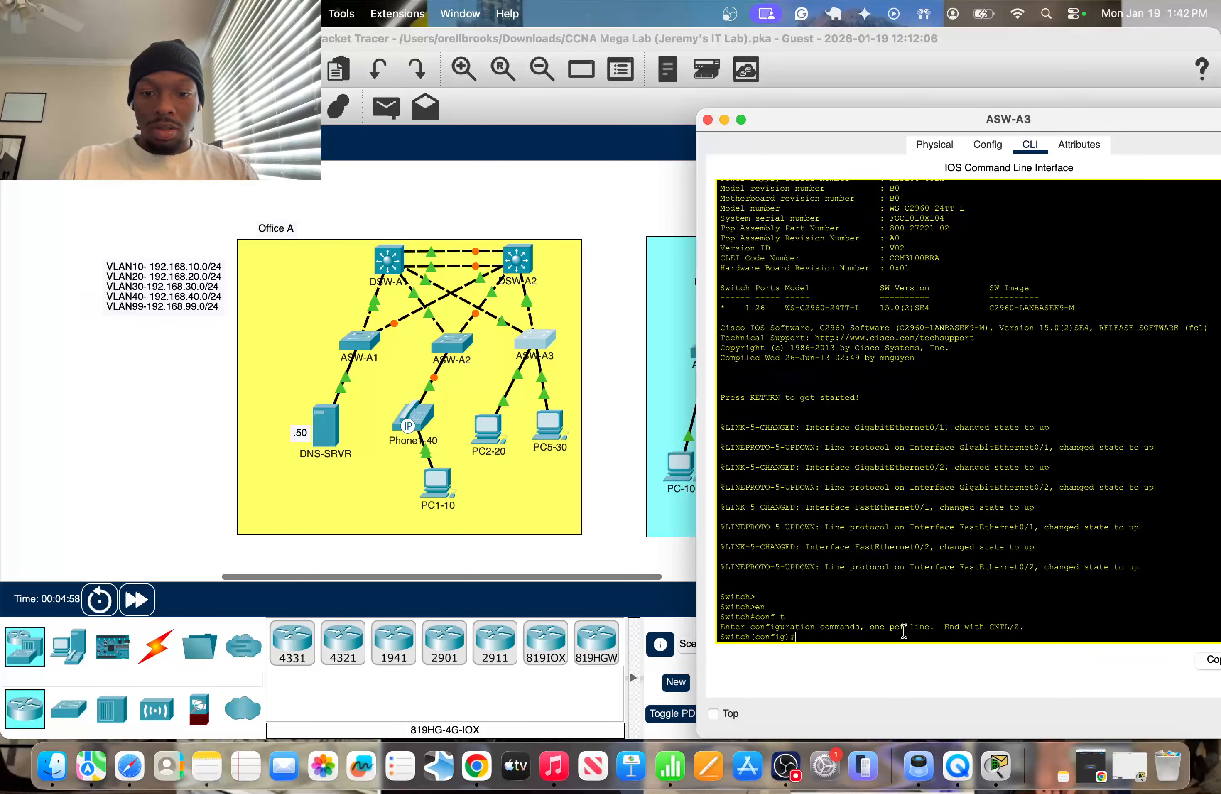
# Set the VTP mode of ASW-A3 to client.
pyautogui.write('nfig)#vtp mo')
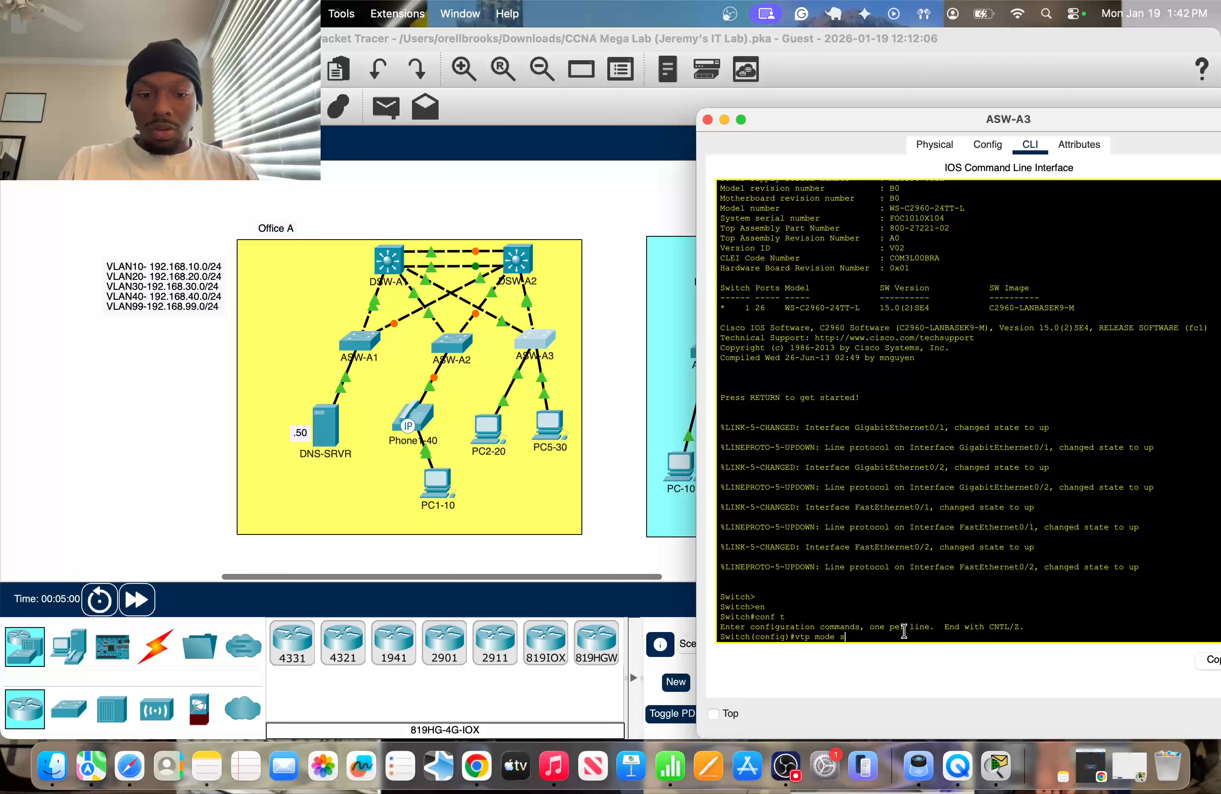
pyautogui.write('de cl')
pyautogui.press('Tab')
pyautogui.press('Return')
pyautogui.press('Return')
pyautogui.press('Return')
pyautogui.press('Return')
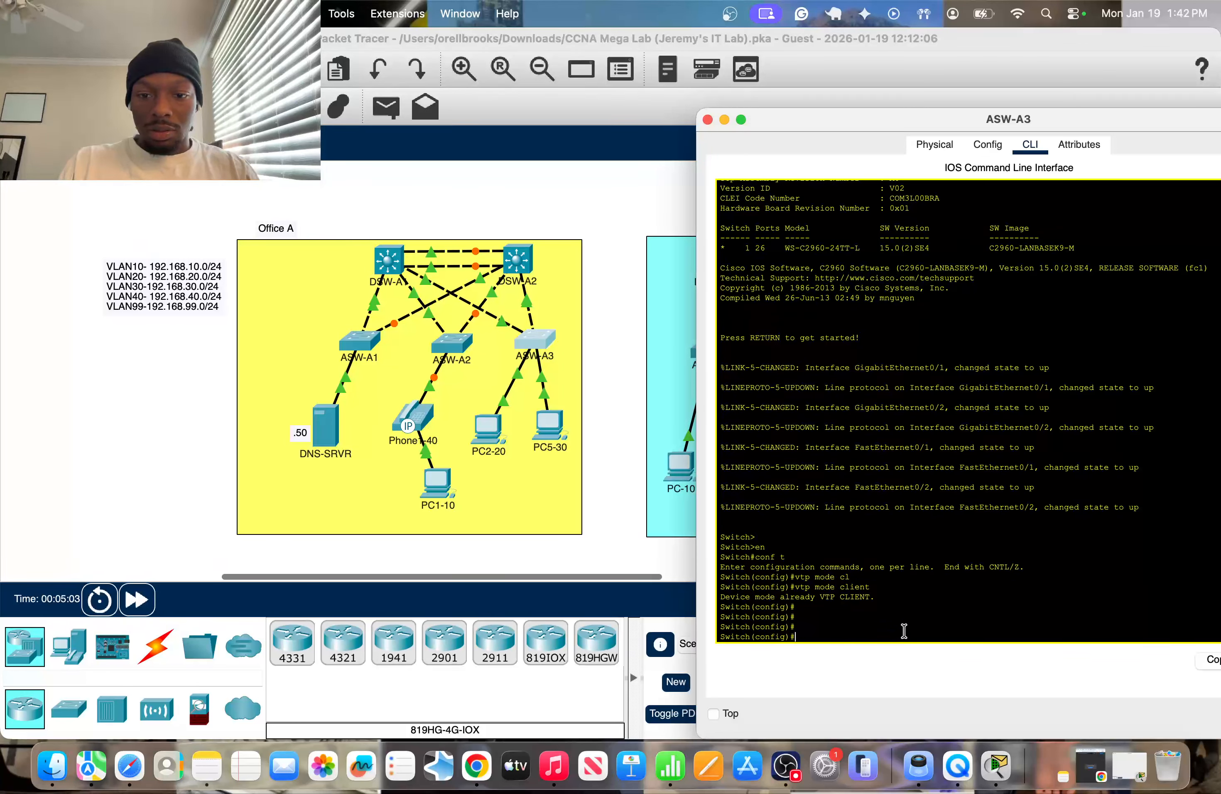
# Put ASW-A3's interface f0/1, which connects PC2, into access mode.
pyautogui.write('int f0.1')
pyautogui.press('Return')
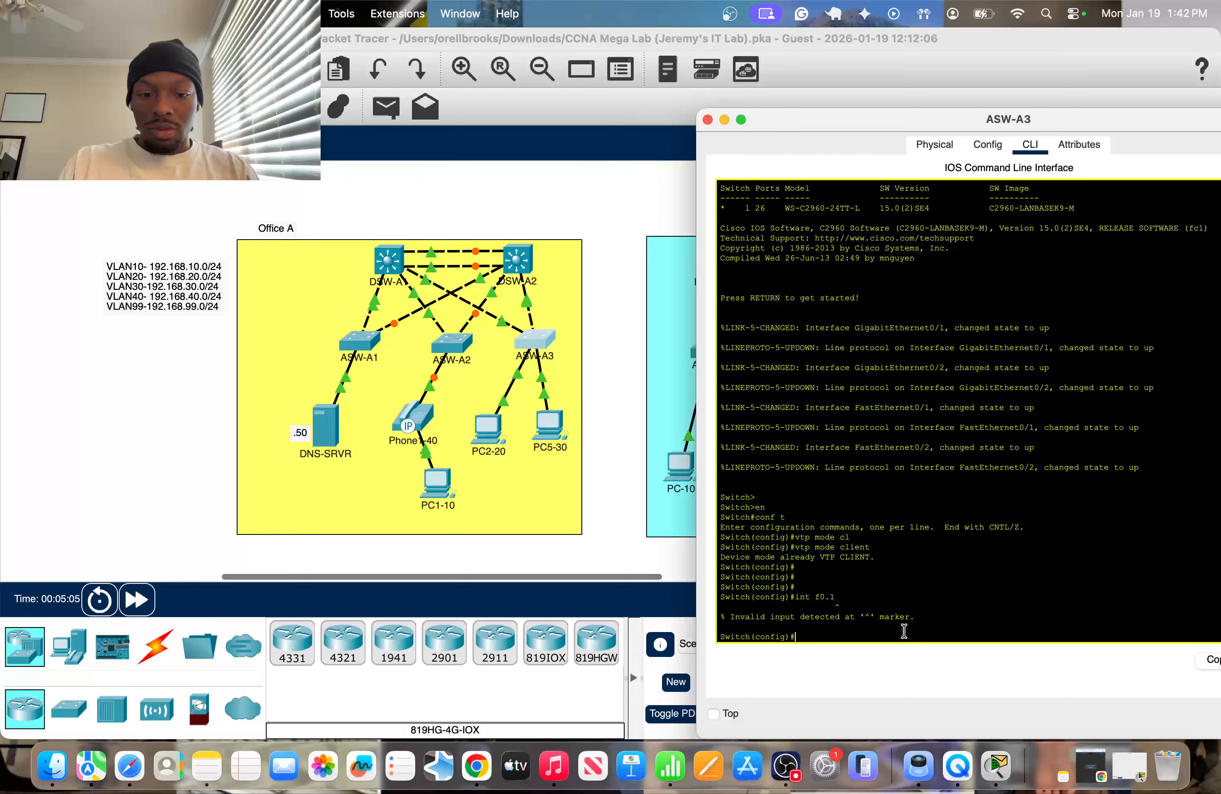
pyautogui.write('int f01')
pyautogui.press('Return')
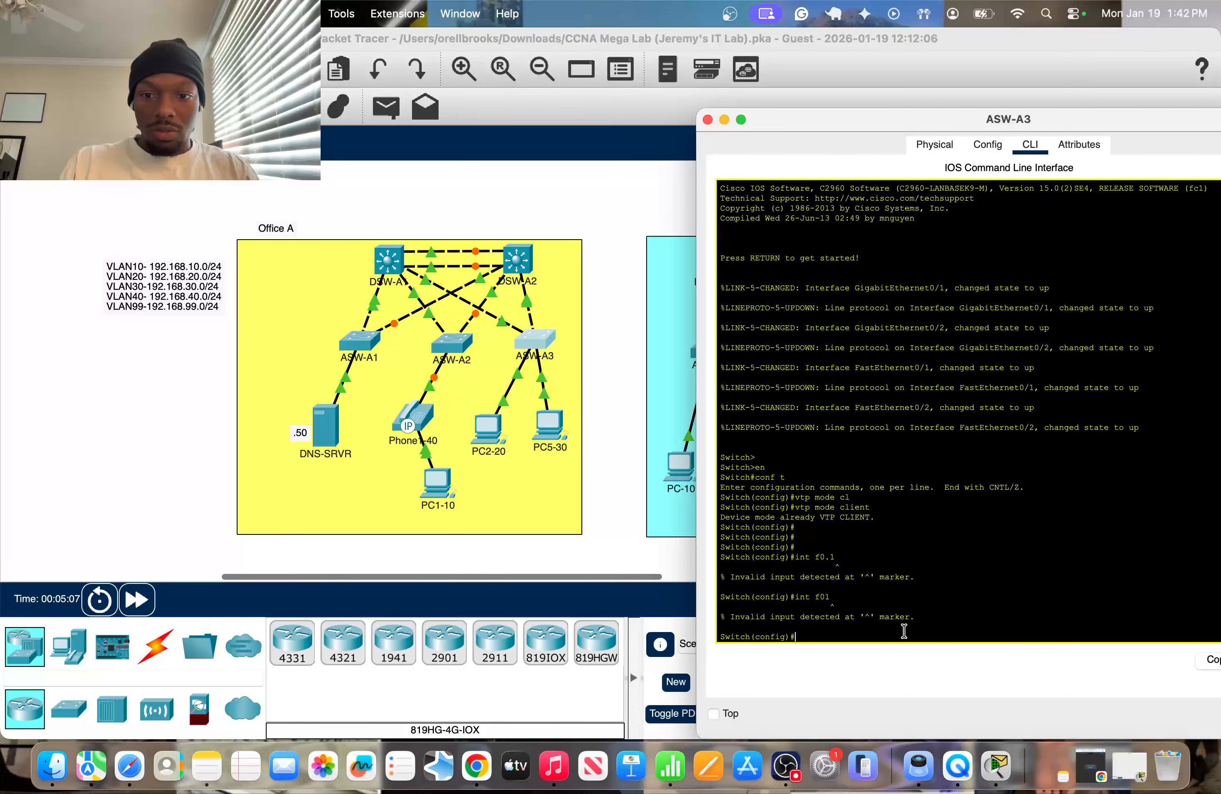
pyautogui.write('int f0/1')
pyautogui.press('Return')
pyautogui.write('sw m')
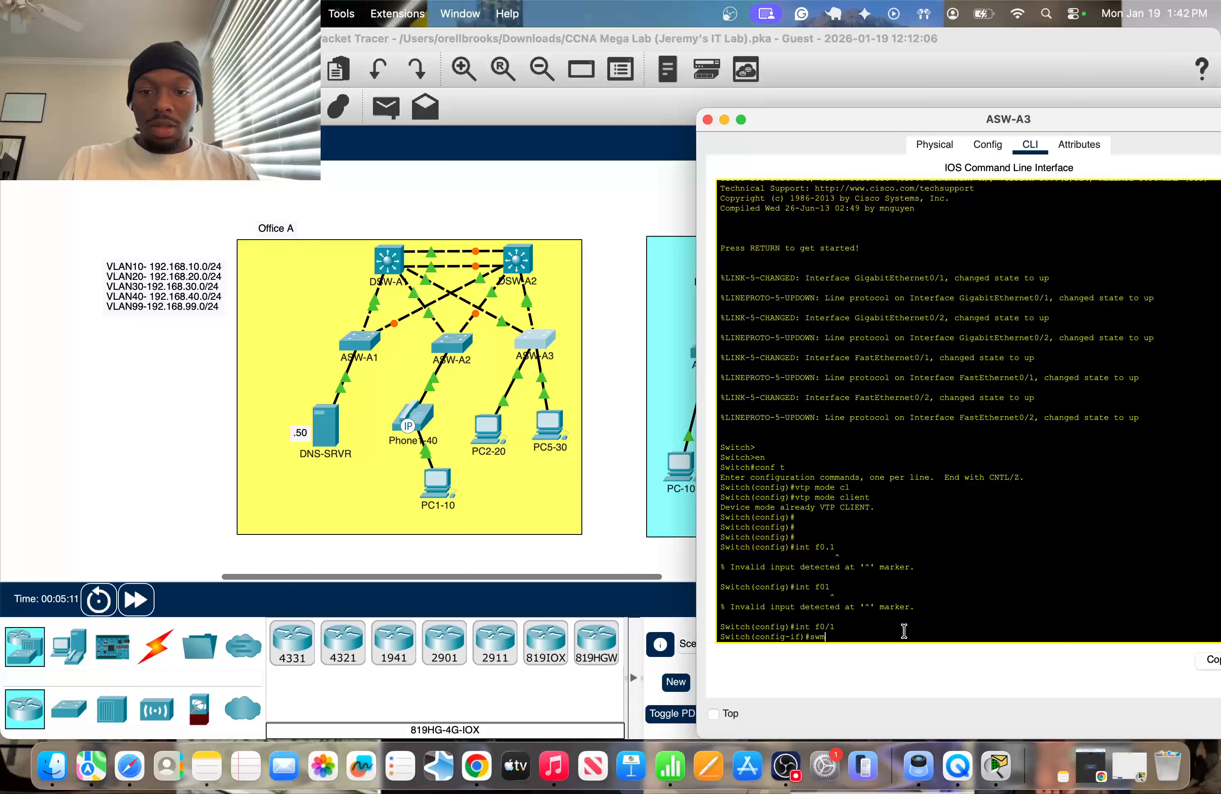
pyautogui.press('BackSpace')
pyautogui.write('m a')
pyautogui.press('Return')
# Assign access VLAN 20 to ASW-A3's interface f0/1 for PC2.
pyautogui.write('s')
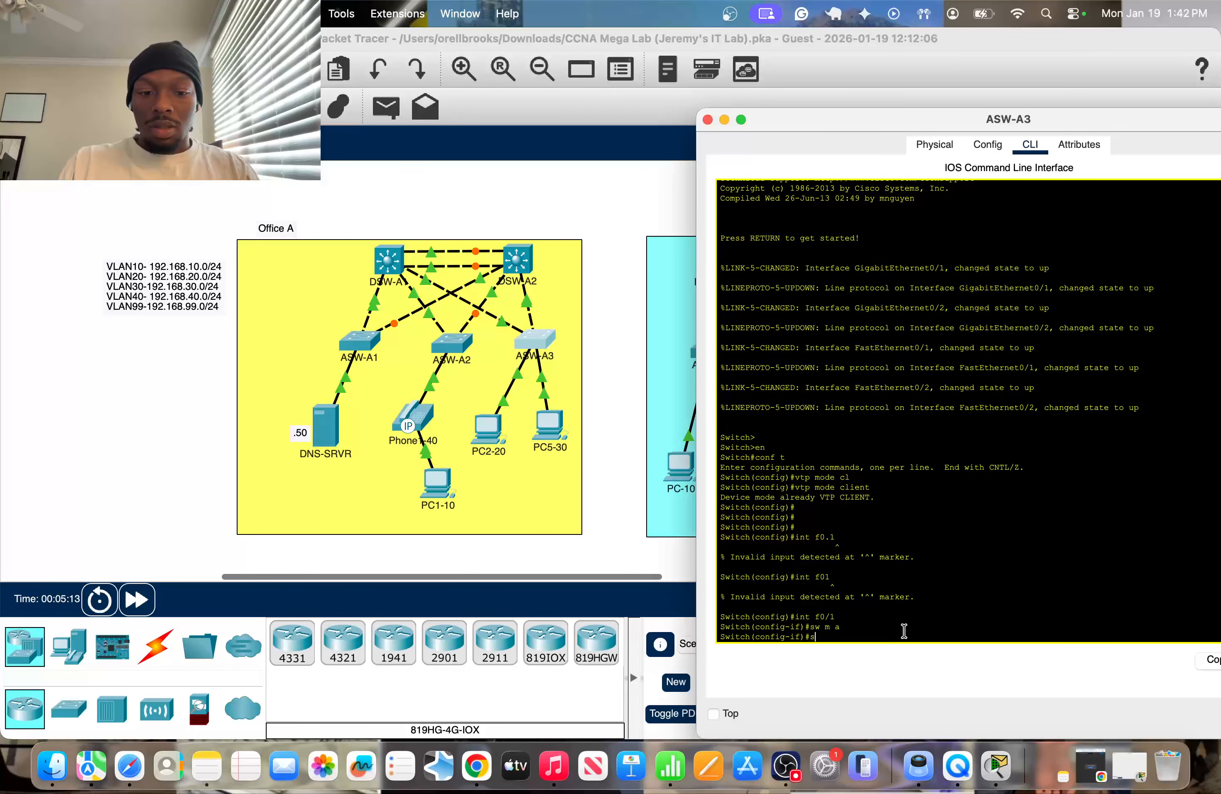
pyautogui.write('w a vlan ')
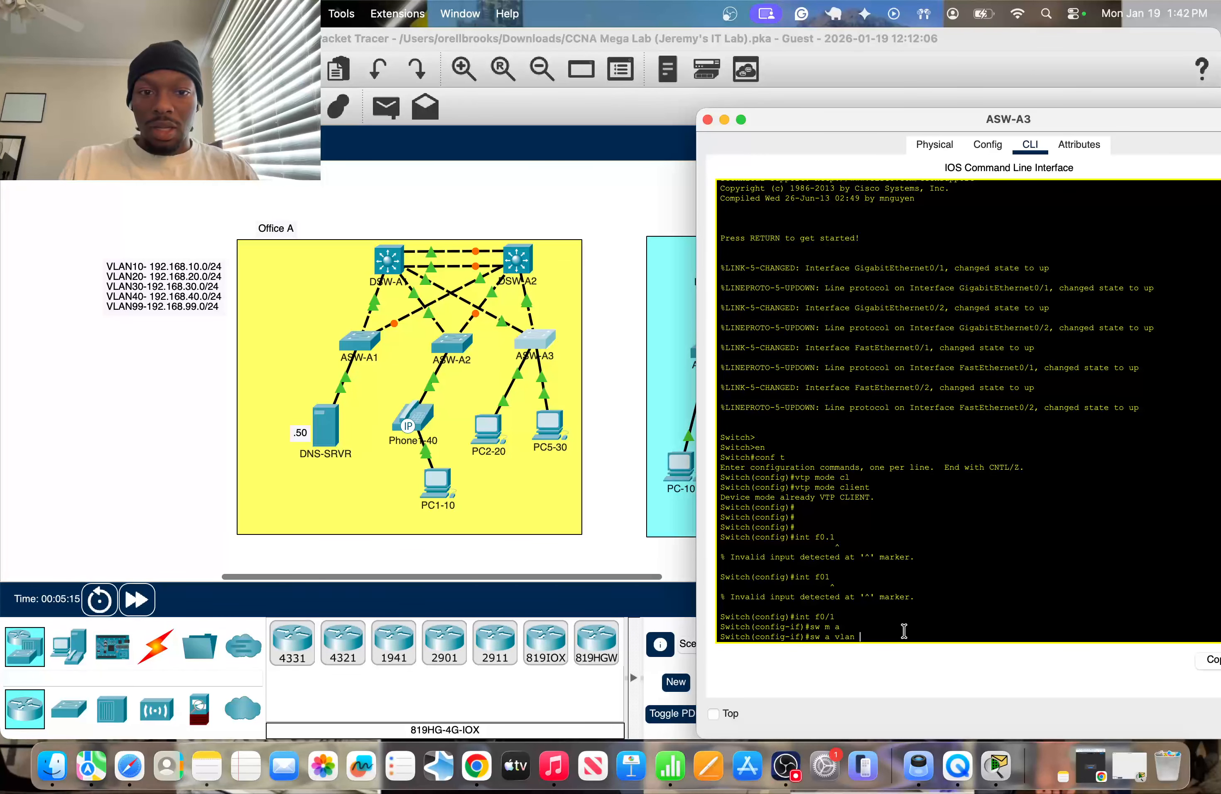
pyautogui.write('20')
pyautogui.press('Return')
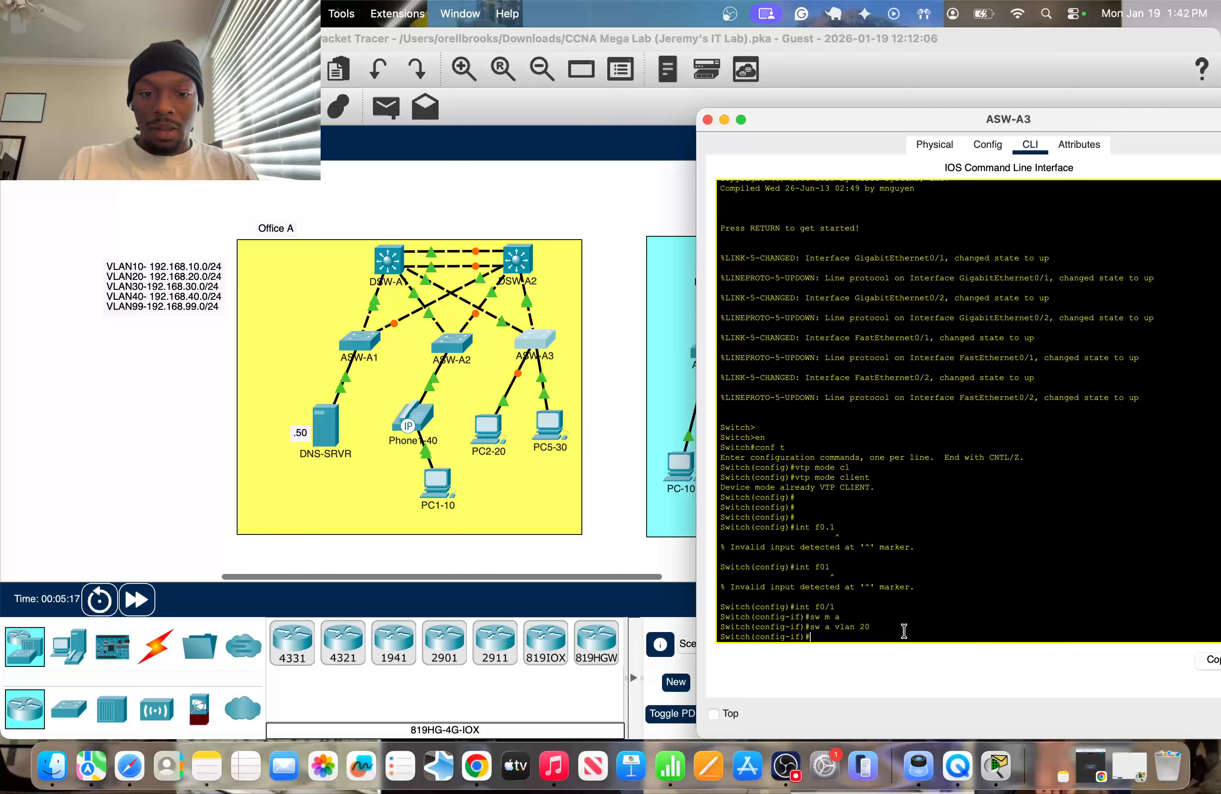
# Enter interface f0/2 on ASW-A3, which connects PC5, and set it to access mode.
pyautogui.write('in')
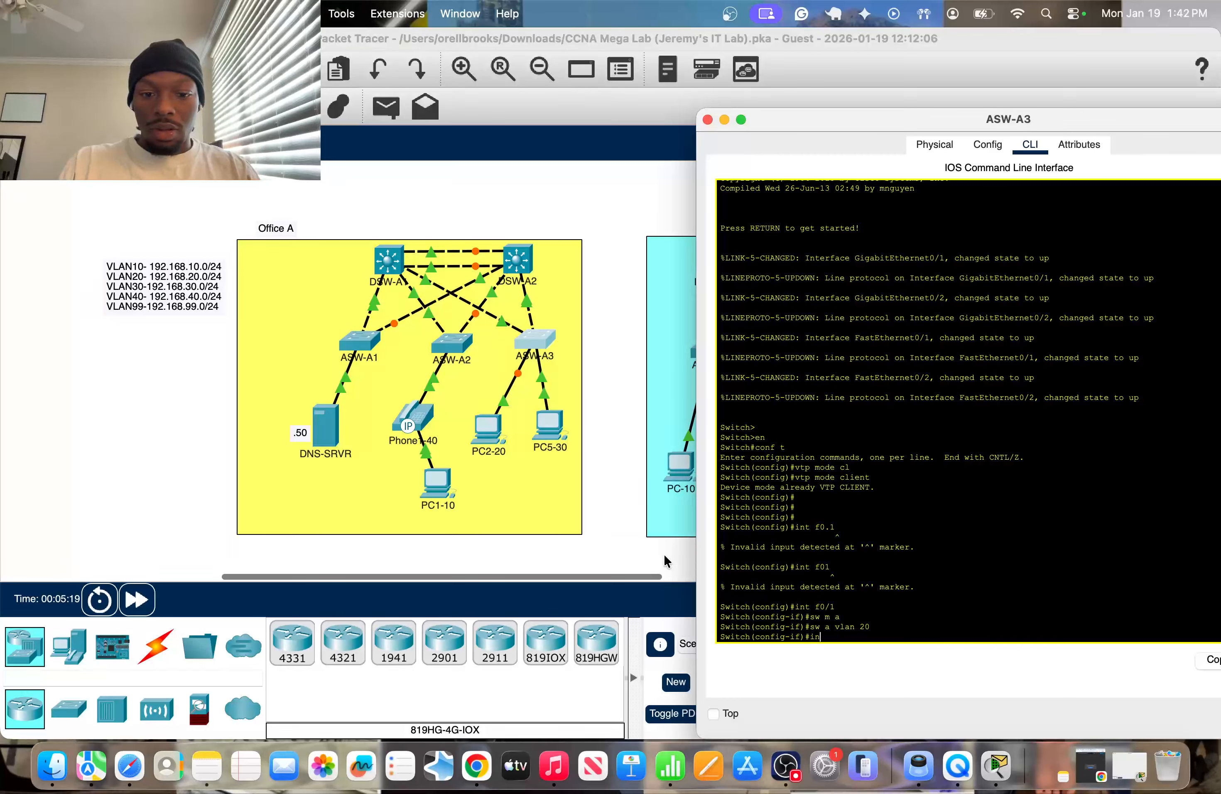
pyautogui.write('t f0/2')
pyautogui.press('Return')
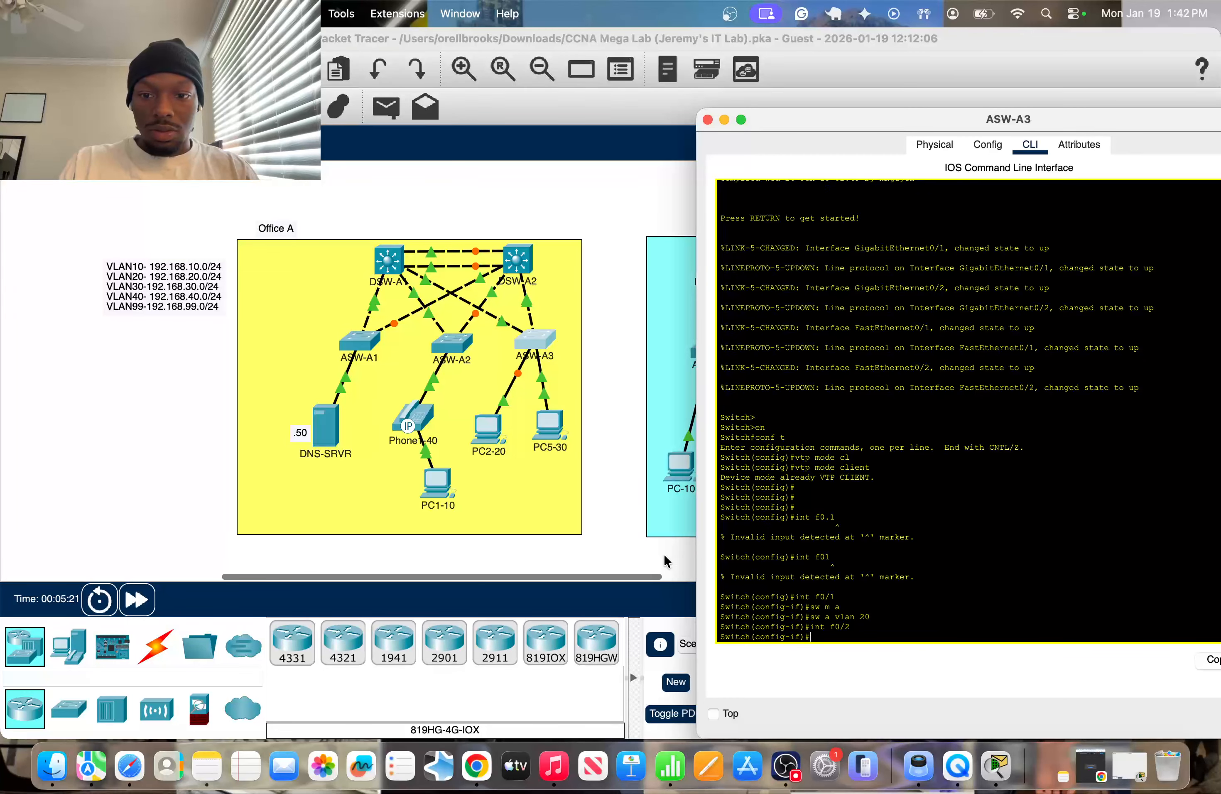
pyautogui.write('sw m a')
pyautogui.press('Return')
# Assign access VLAN 30 to ASW-A3's interface f0/2 for PC5.
pyautogui.write('s')
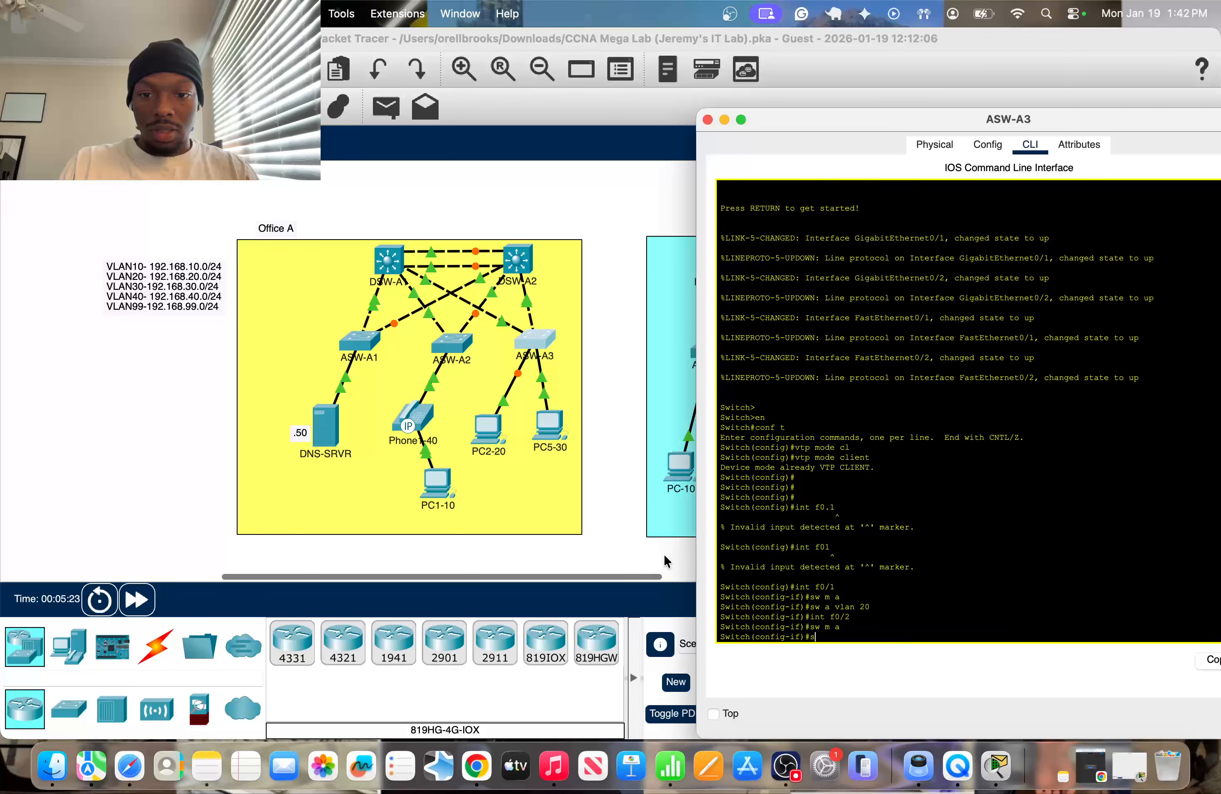
pyautogui.write('w avlan')
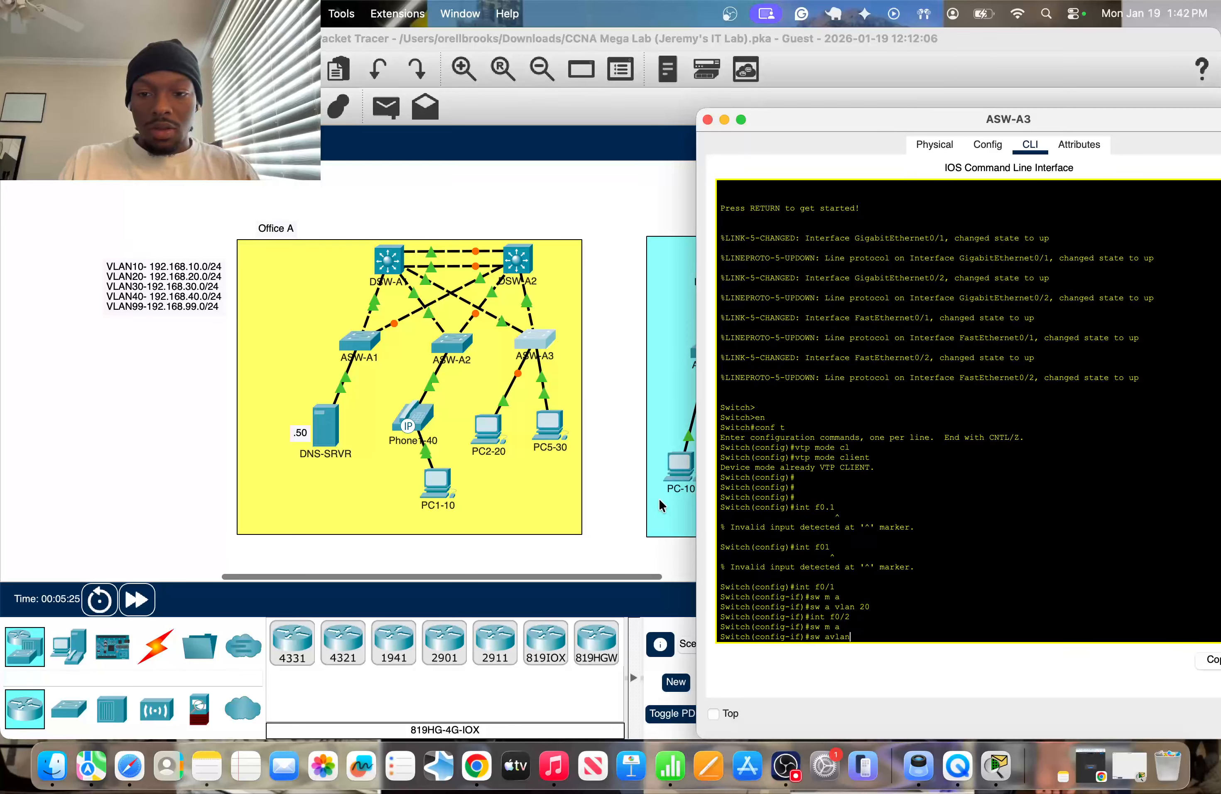
pyautogui.press('BackSpace')
pyautogui.press('BackSpace')
pyautogui.press('BackSpace')
pyautogui.press('BackSpace')
pyautogui.write('vlan ')
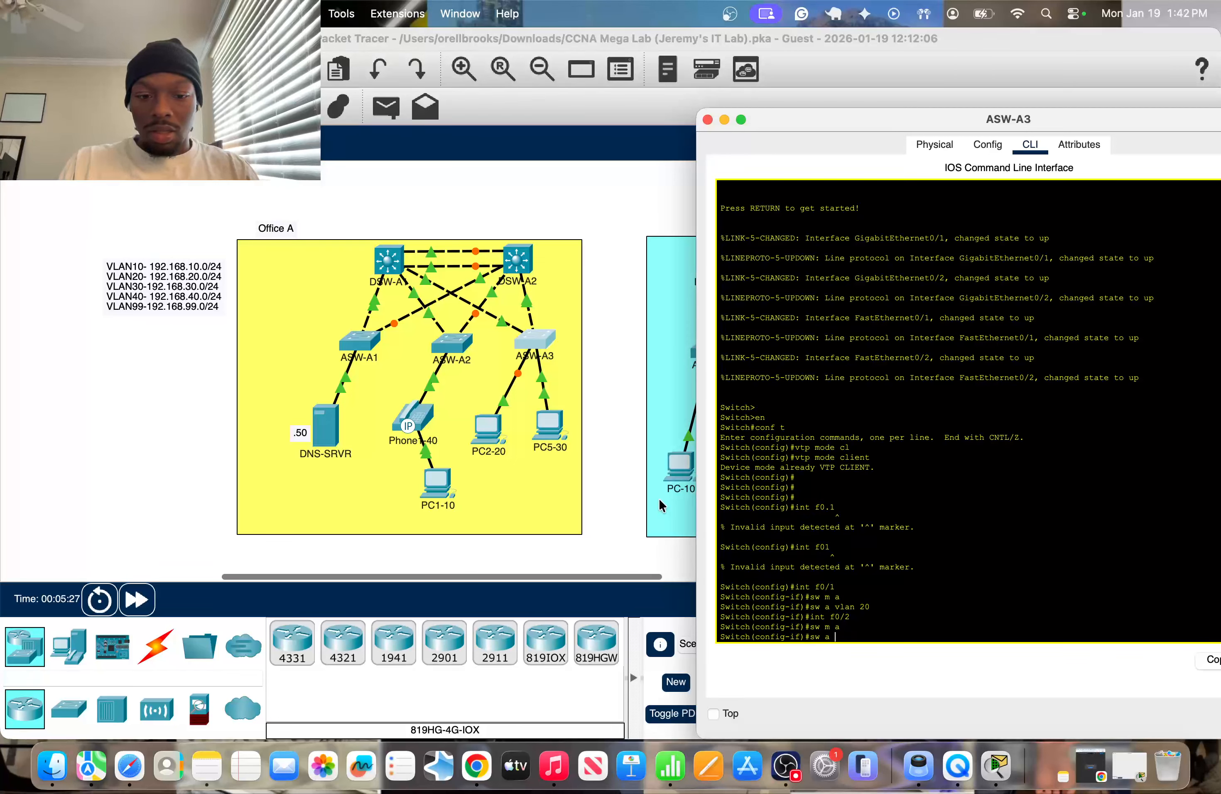
pyautogui.write('30')
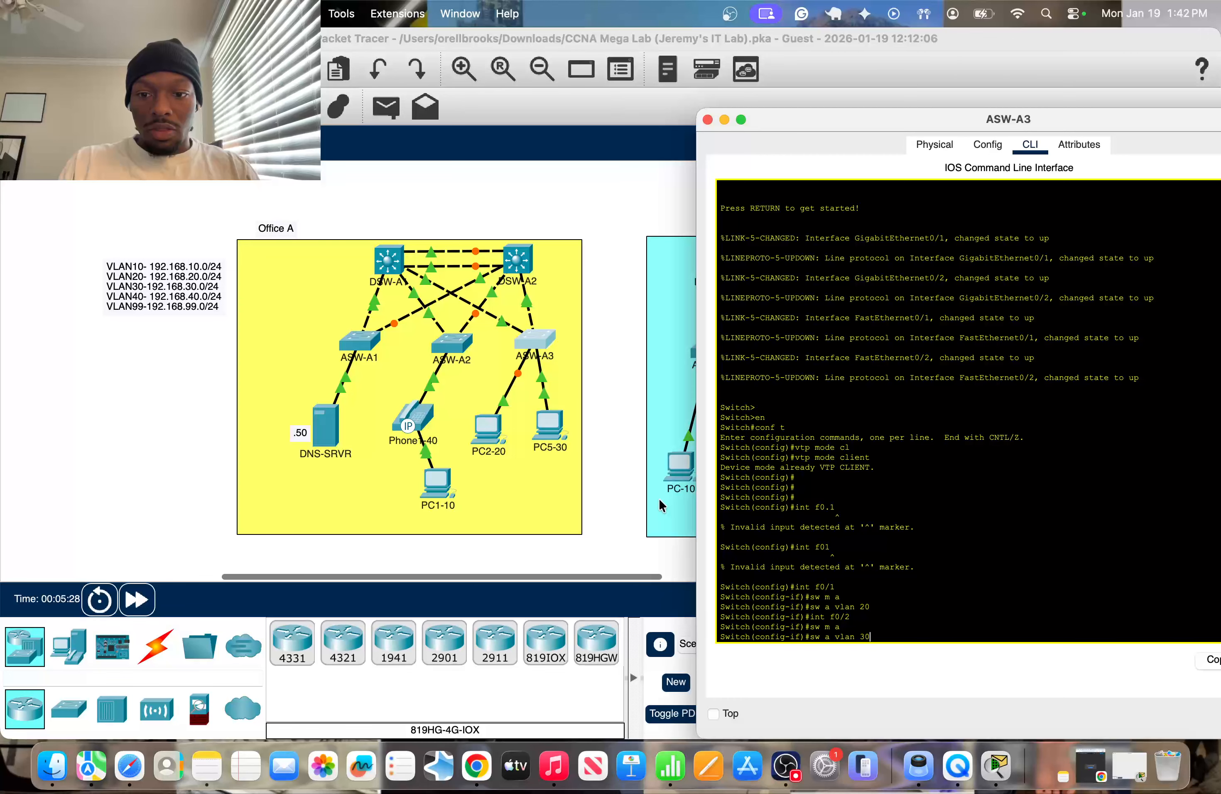
pyautogui.press('Return')
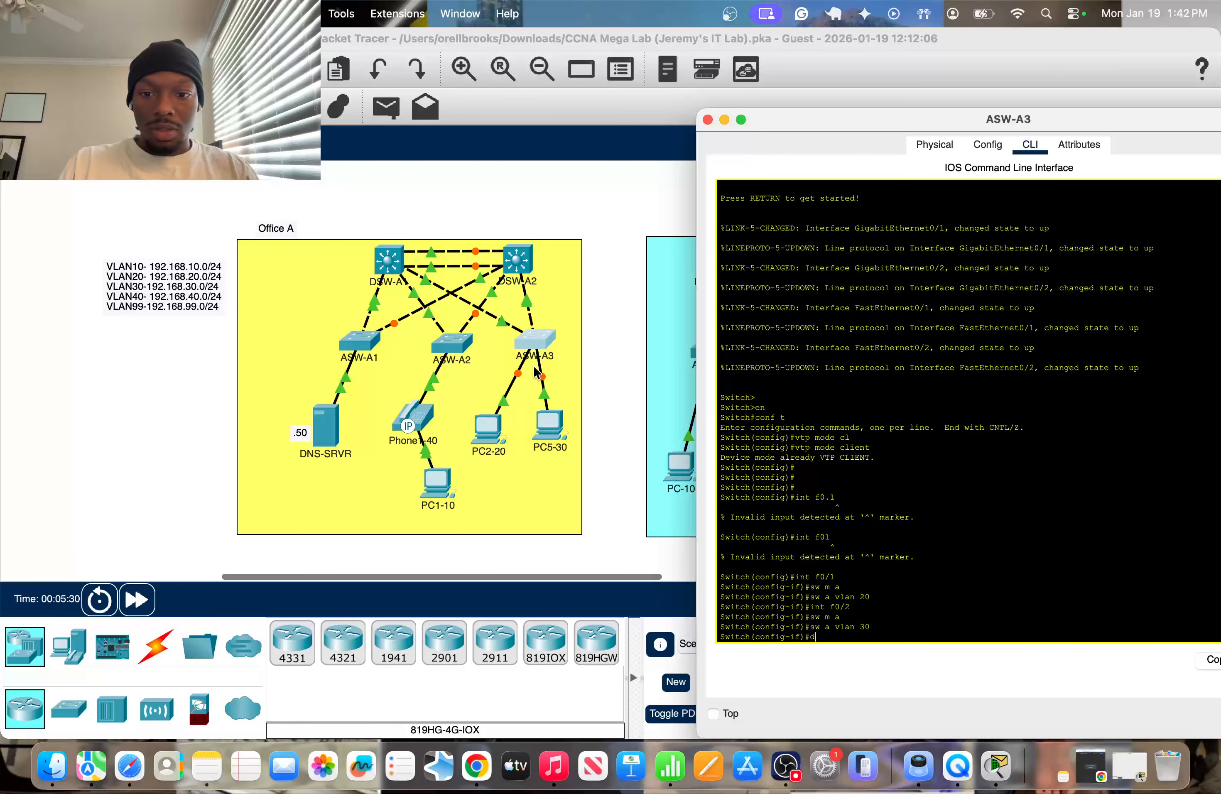
# Show ASW-A3's brief VLAN table from interface configuration mode to check the port assignments.
pyautogui.write('do sh vl b')
pyautogui.press('Return')
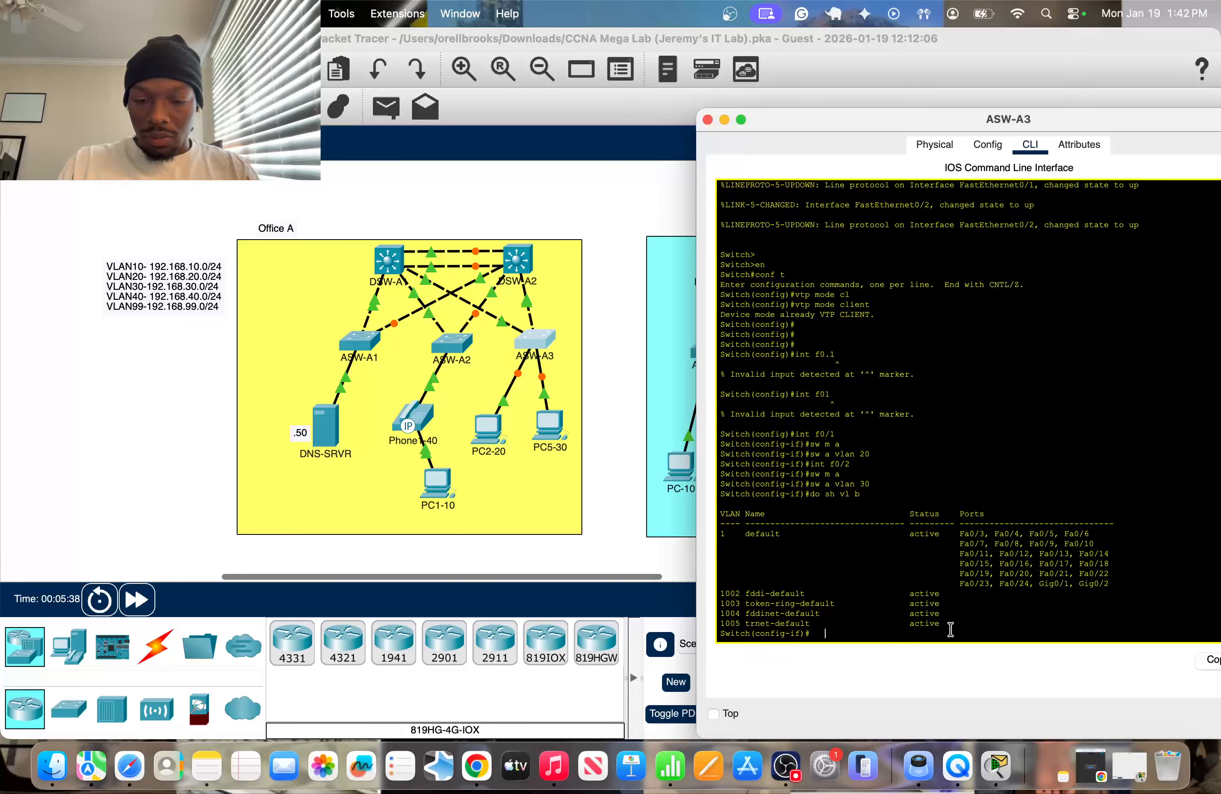
# Return ASW-A3 to global configuration mode and set its VTP mode to server.
pyautogui.write('e')
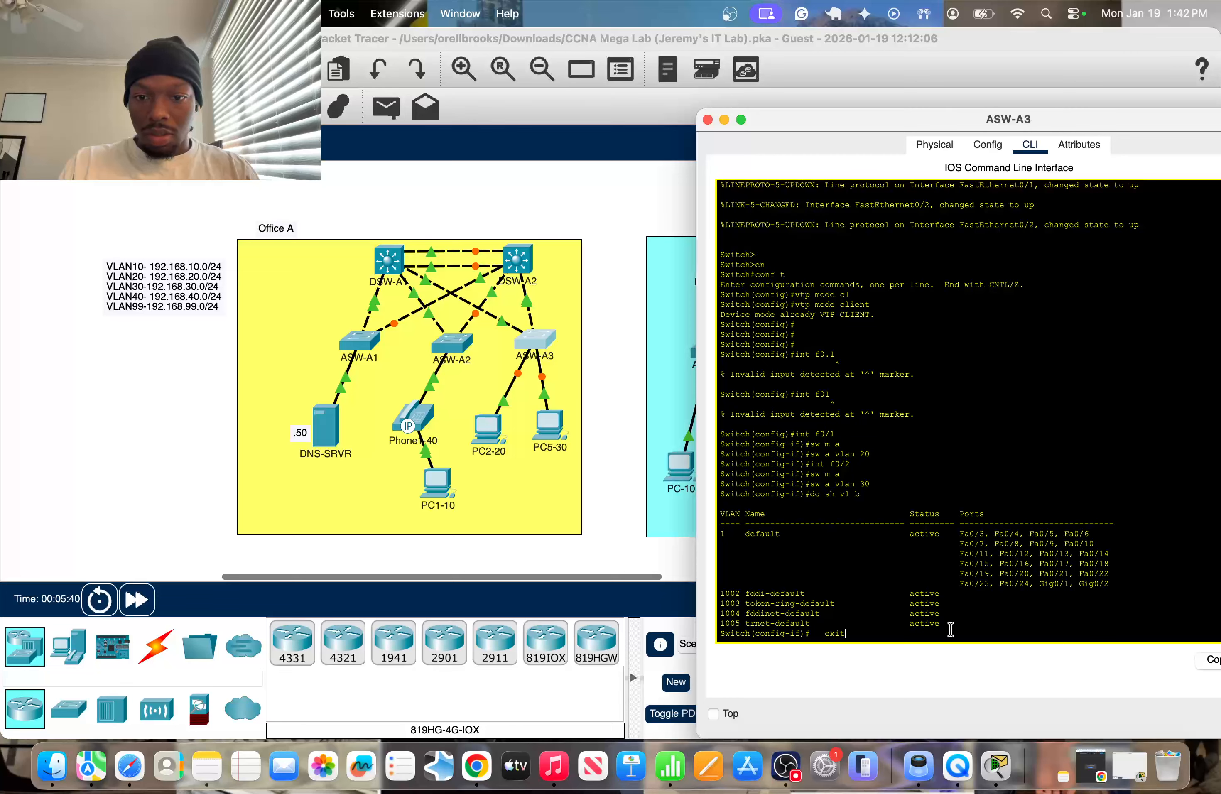
pyautogui.write('xit')
pyautogui.press('Return')
pyautogui.press('Return')
pyautogui.press('Return')
pyautogui.press('Return')
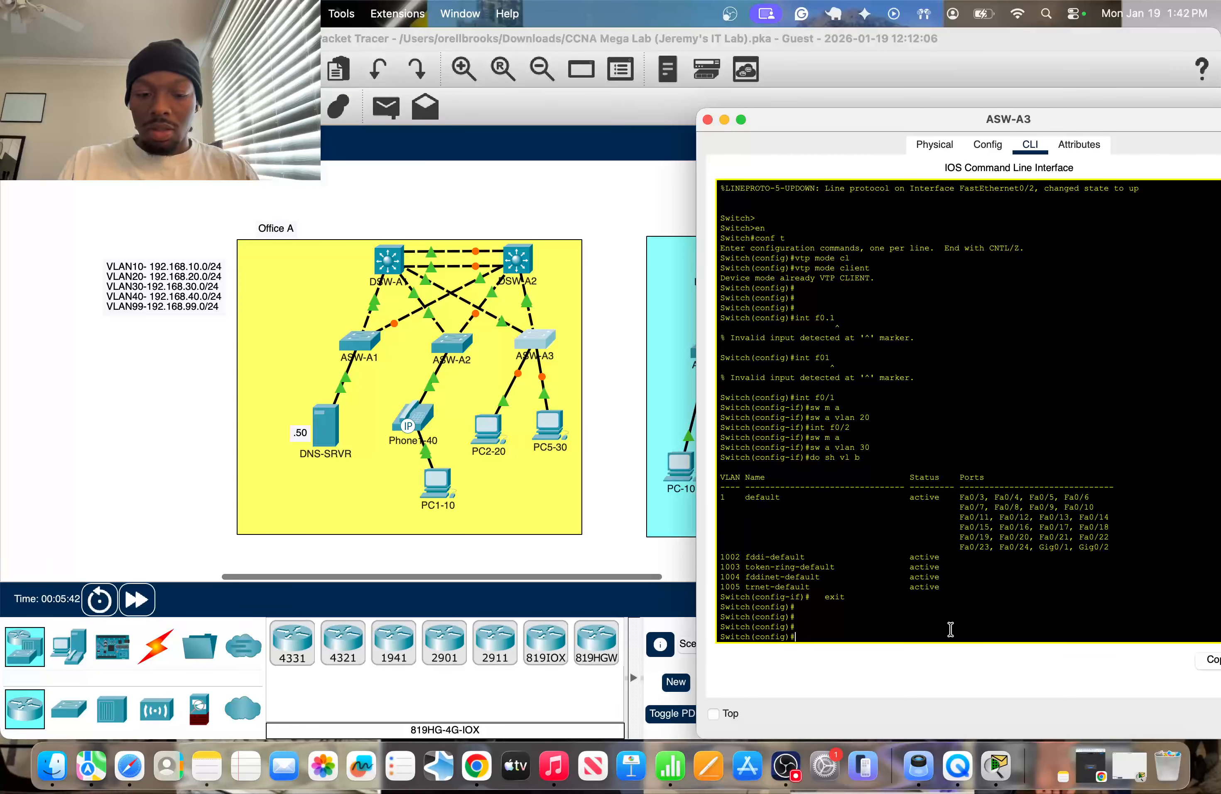
pyautogui.write('vtp mo')
pyautogui.press('Tab')
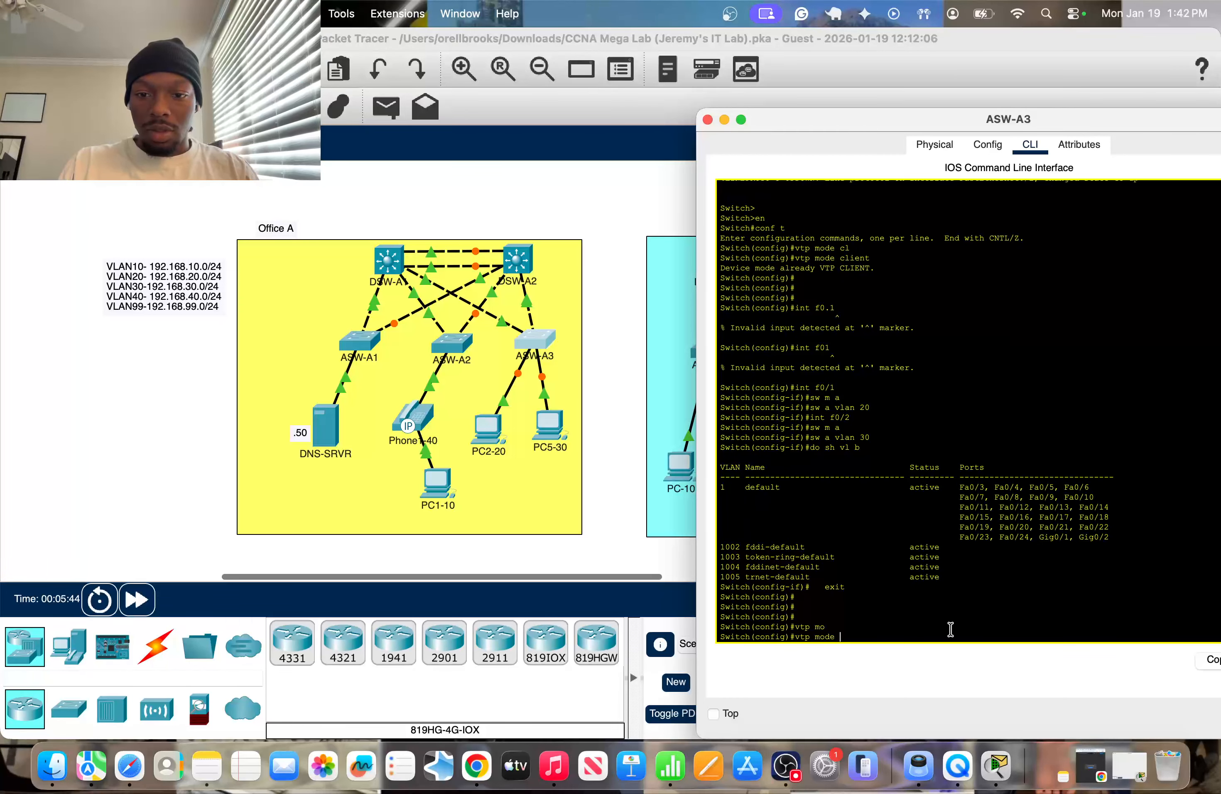
pyautogui.write('se')
pyautogui.press('Tab')
pyautogui.press('Return')
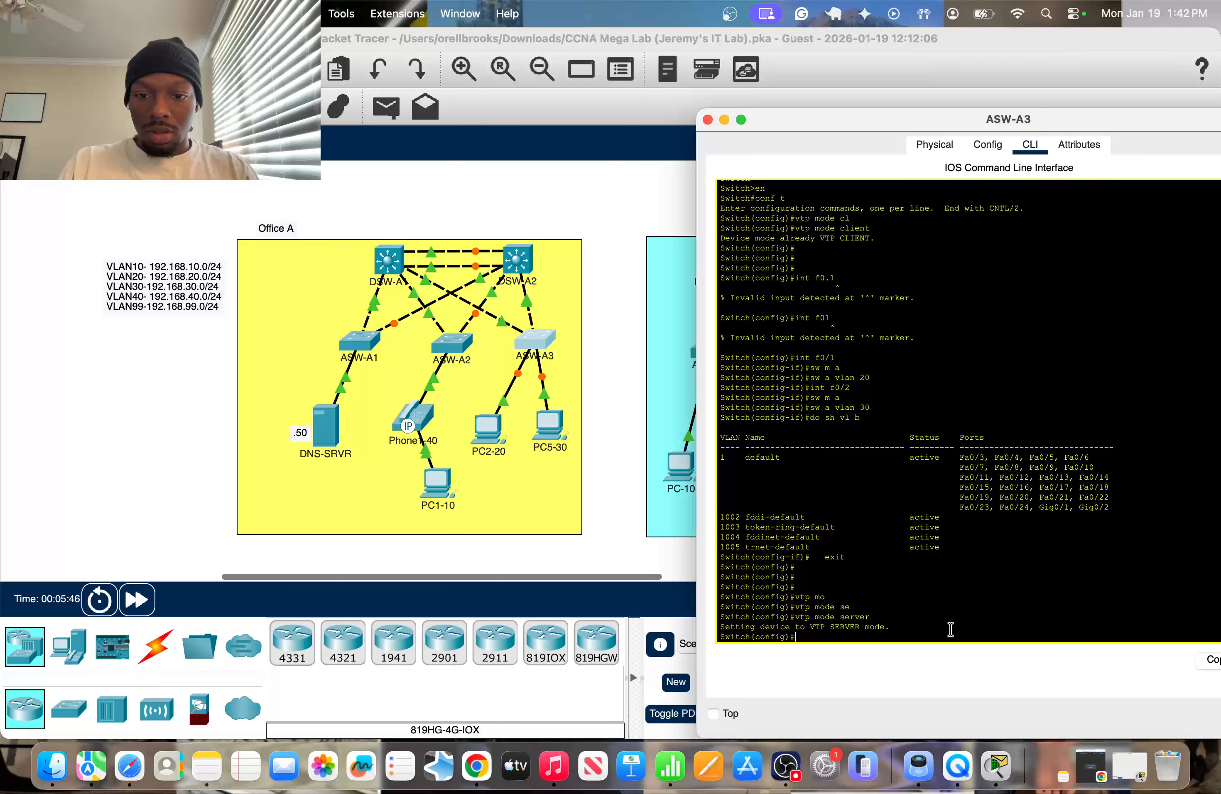
pyautogui.press('Return')
# Reenter interface f0/1 on ASW-A3 and reapply access mode using the previously entered commands.
pyautogui.write('do sh vl b')
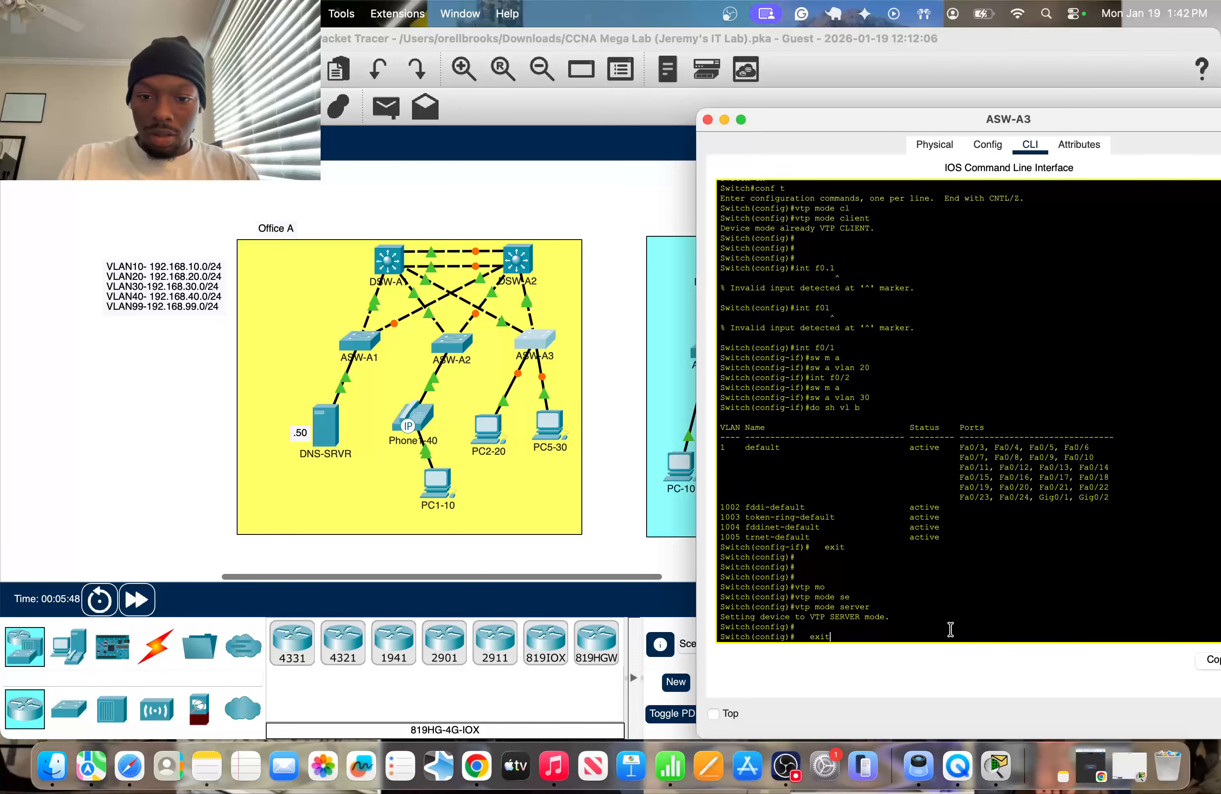
pyautogui.press('Up')
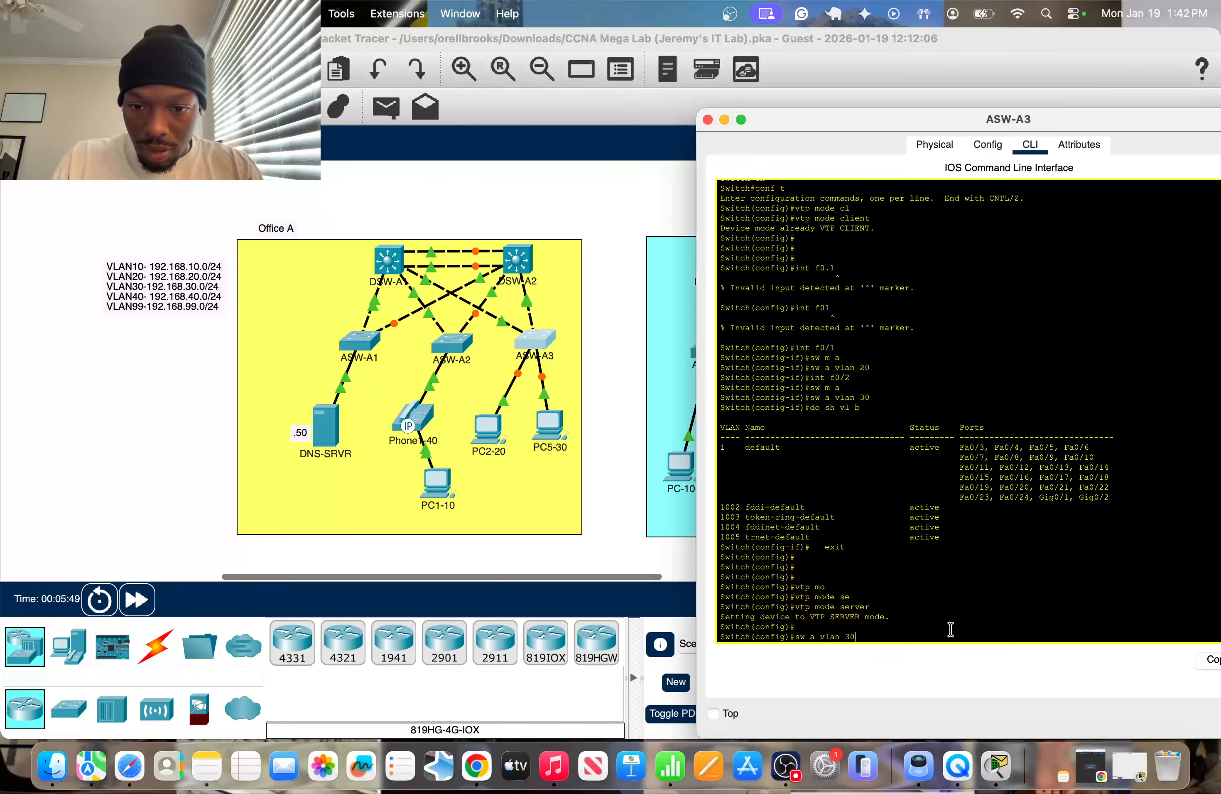
pyautogui.press('Up')
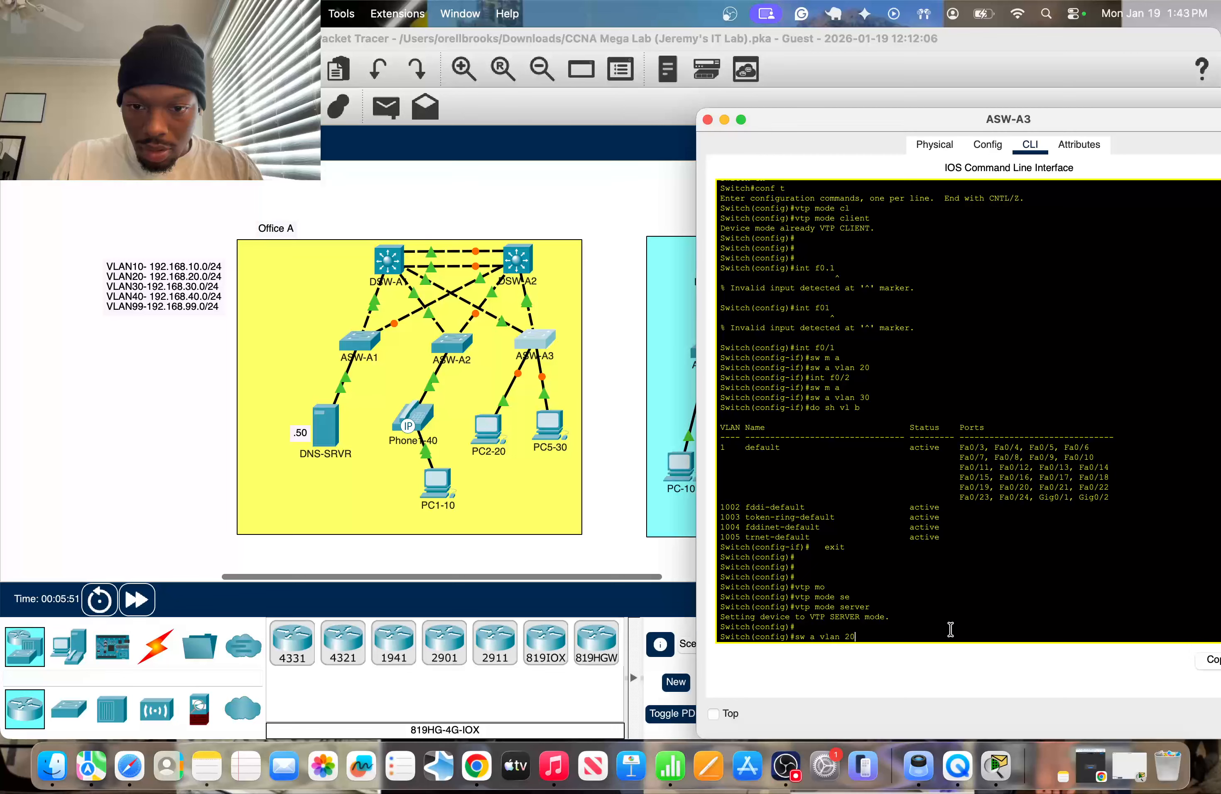
pyautogui.press('Up')
pyautogui.press('Up')
pyautogui.press('Return')
pyautogui.press('Up')
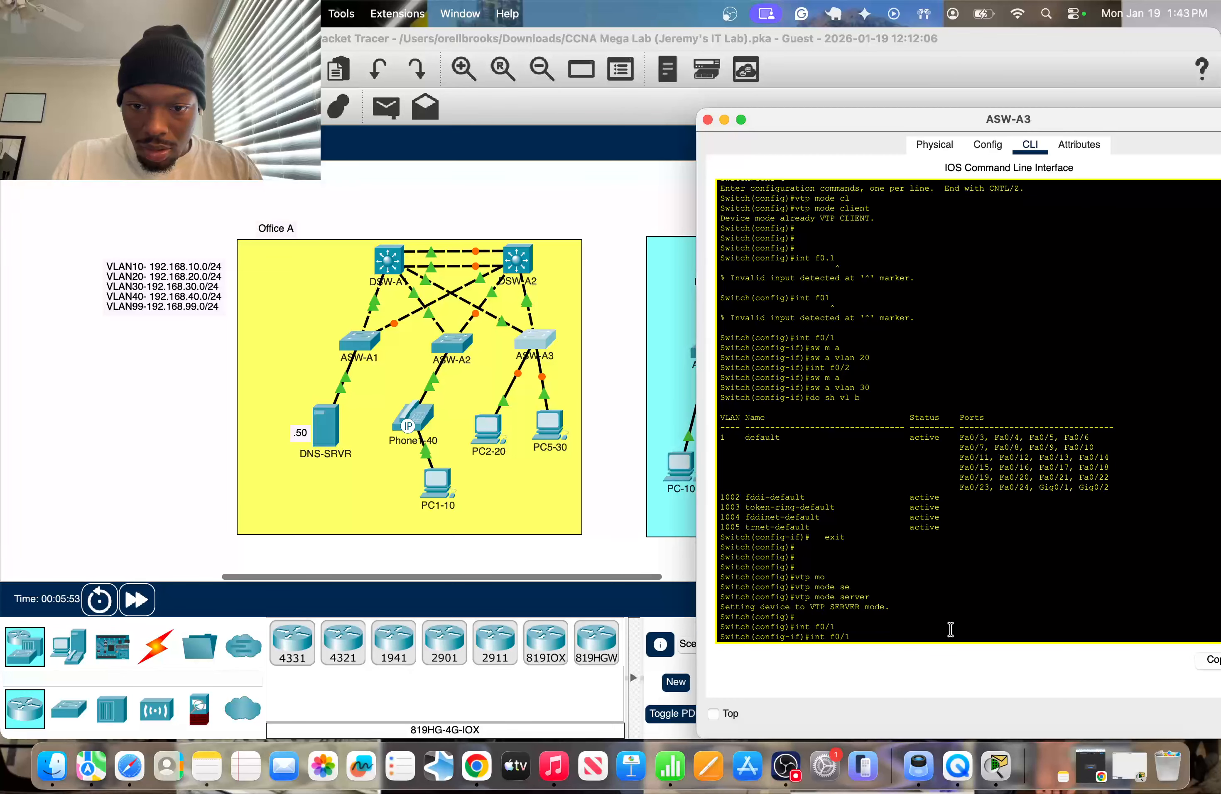
pyautogui.press('Up')
pyautogui.press('Up')
pyautogui.press('Up')
pyautogui.press('Up')
pyautogui.press('Up')
pyautogui.press('Up')
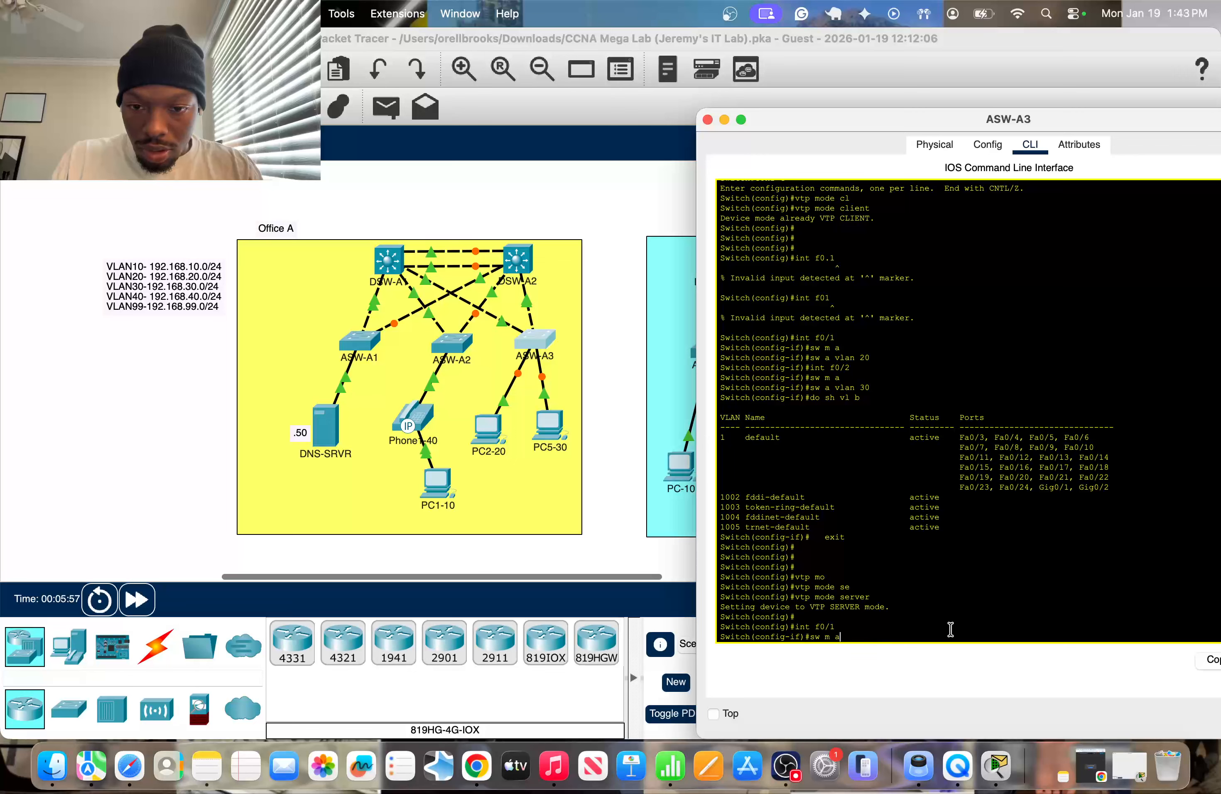
pyautogui.press('Return')
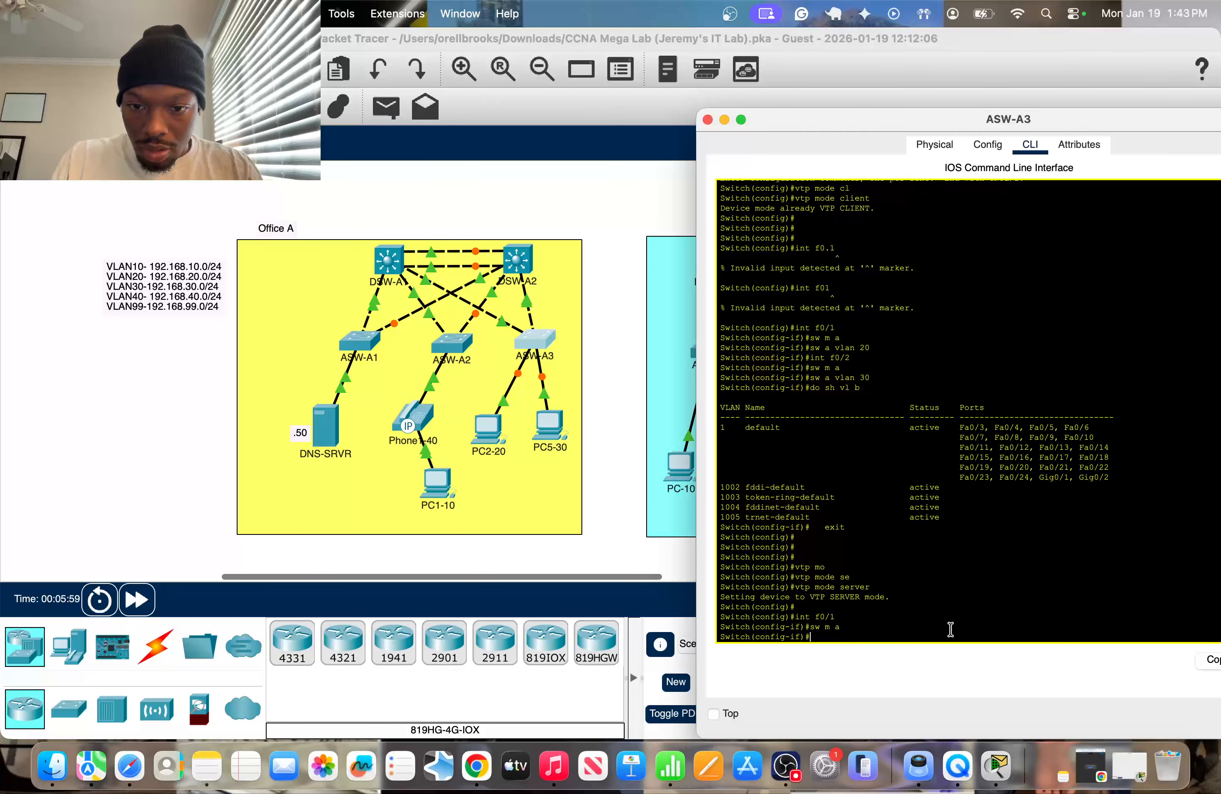
# Reapply access VLAN 20 to ASW-A3's interface f0/1 for PC2.
pyautogui.write('sw a vlan 30')
pyautogui.press('Up')
pyautogui.press('Up')
pyautogui.press('Return')
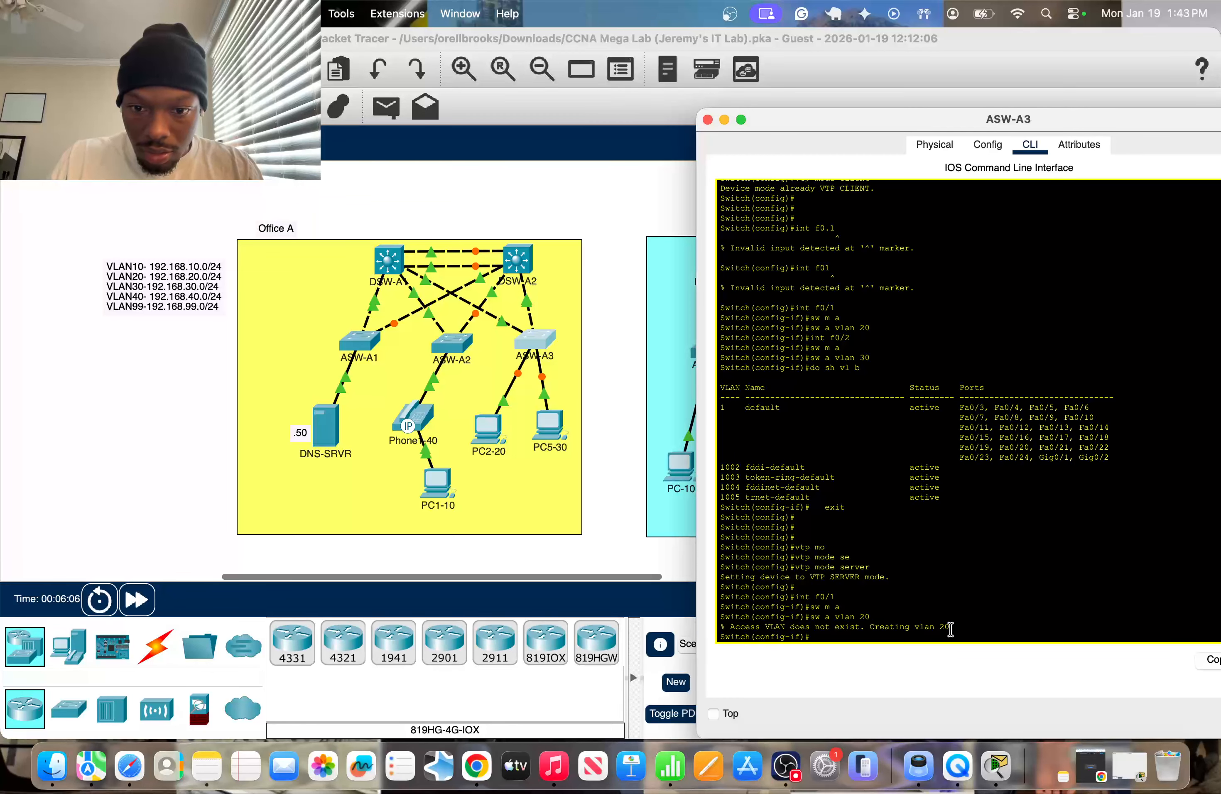
# Reenter interface f0/2 on ASW-A3 and reapply access mode for the PC5 link.
pyautogui.press('Up')
pyautogui.press('Up')
pyautogui.press('Up')
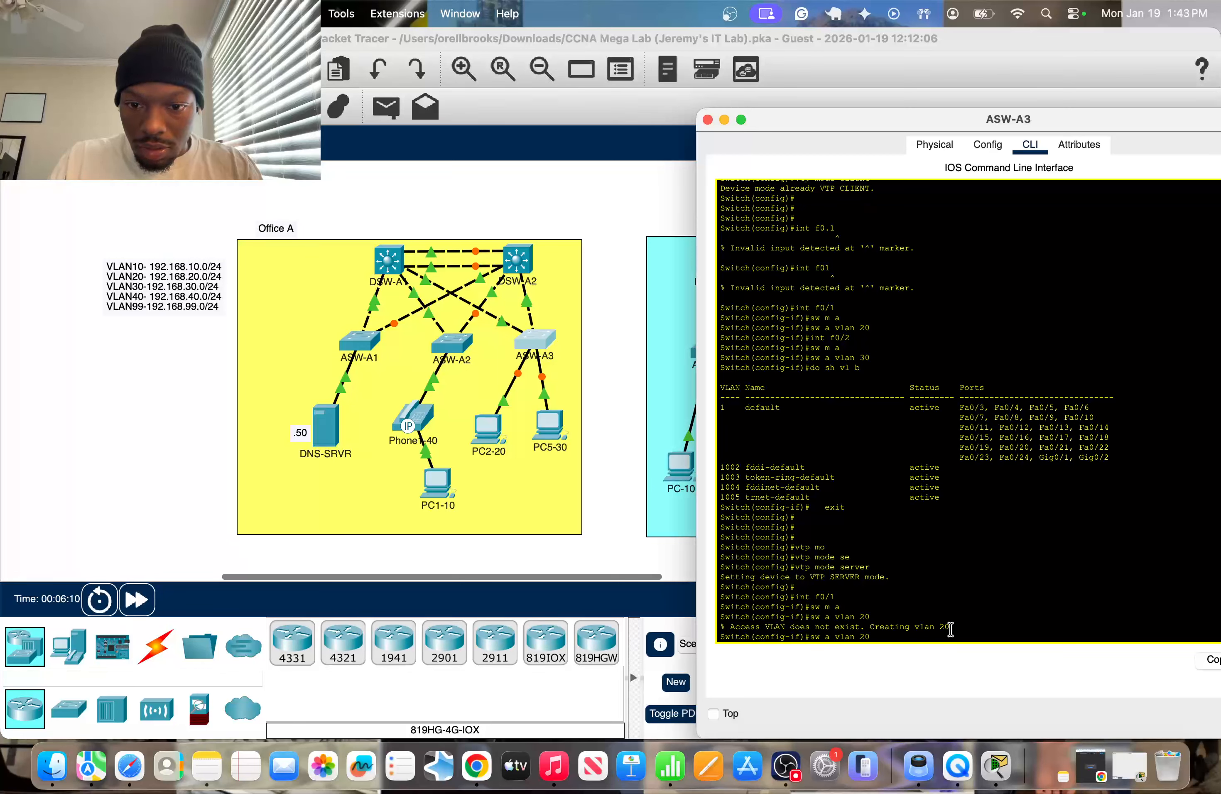
pyautogui.press('Up')
pyautogui.press('Up')
pyautogui.press('Up')
pyautogui.press('Up')
pyautogui.press('Up')
pyautogui.press('Up')
pyautogui.press('Return')
pyautogui.press('Up')
pyautogui.press('Up')
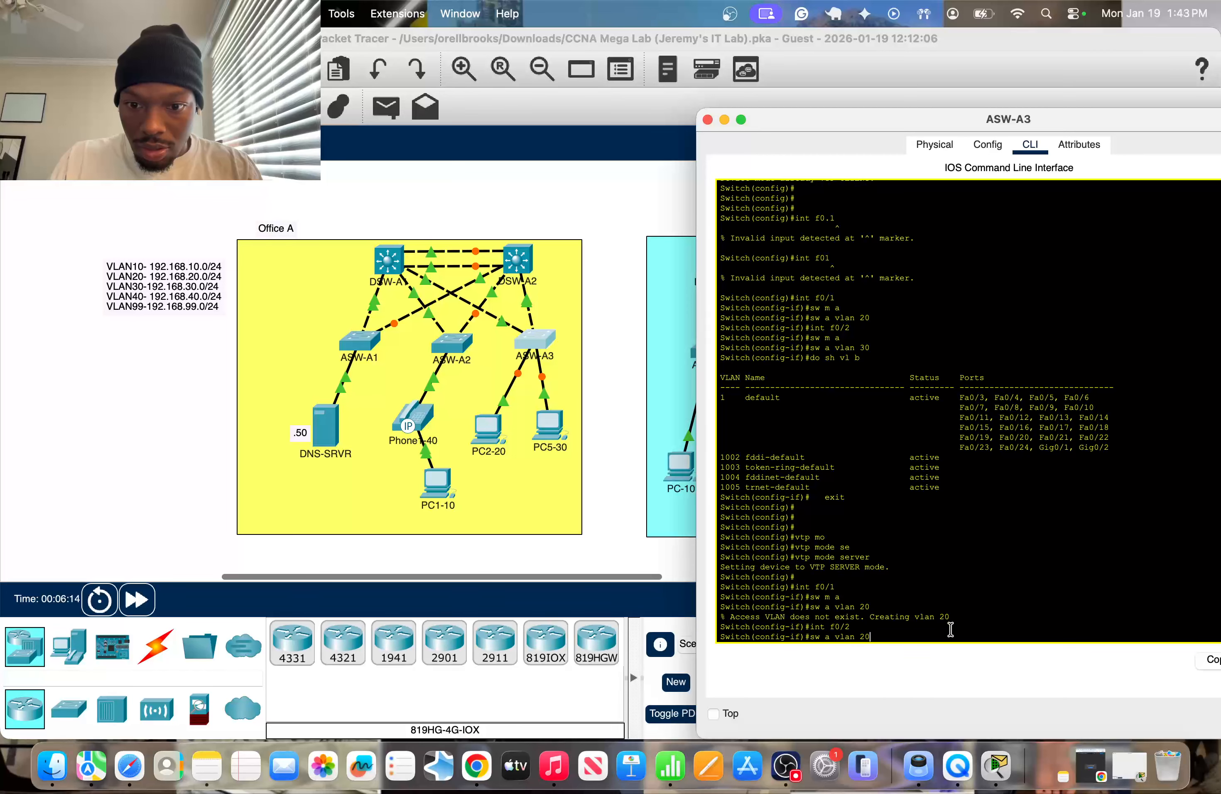
pyautogui.press('Down')
pyautogui.press('Down')
pyautogui.press('Return')
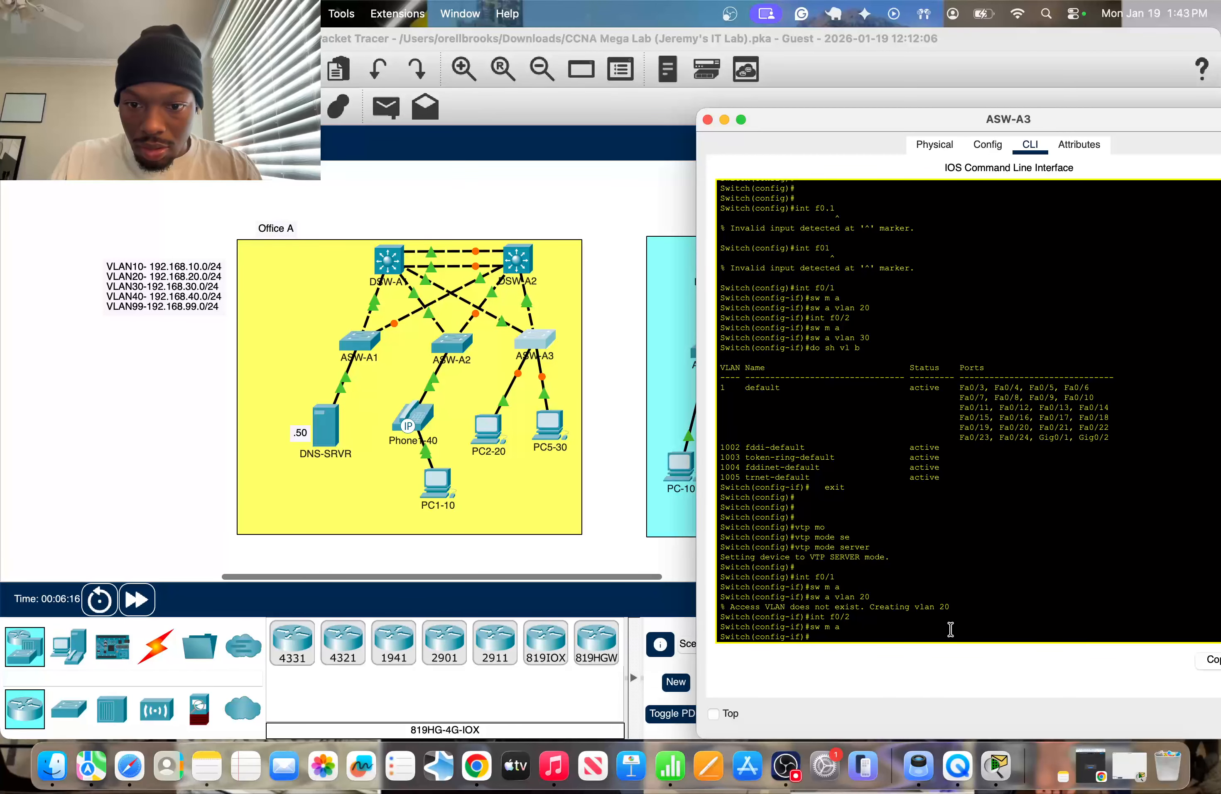
# Reapply access VLAN 30 to ASW-A3's interface f0/2 for PC5.
pyautogui.press('Up')
pyautogui.press('Up')
pyautogui.press('Up')
pyautogui.press('Up')
pyautogui.press('Up')
pyautogui.press('Up')
pyautogui.press('Up')
pyautogui.press('Up')
pyautogui.press('Up')
pyautogui.press('Return')
pyautogui.press('Return')
pyautogui.press('Return')
pyautogui.press('Return')
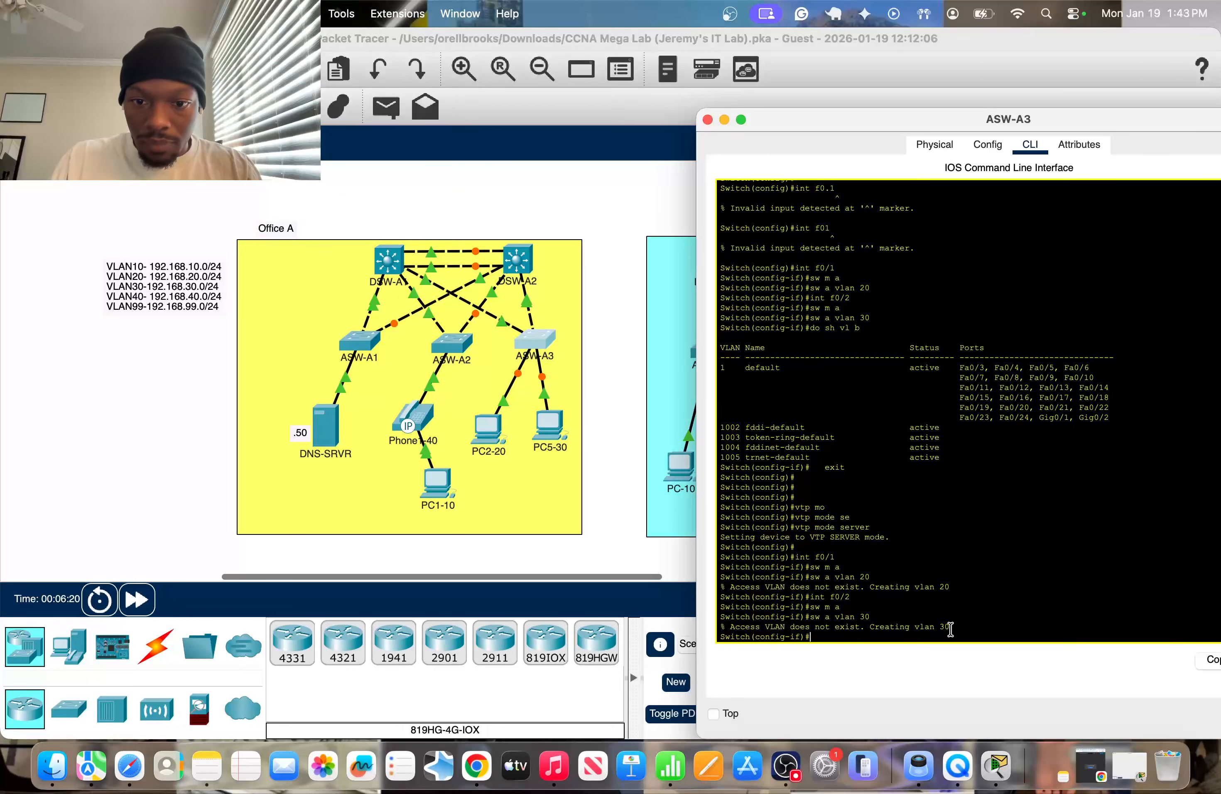
# Show ASW-A3's brief VLAN table, check the ports of VLANs 20 and 30, and close the switch window.
pyautogui.write('do sh vl b')
pyautogui.press('Return')
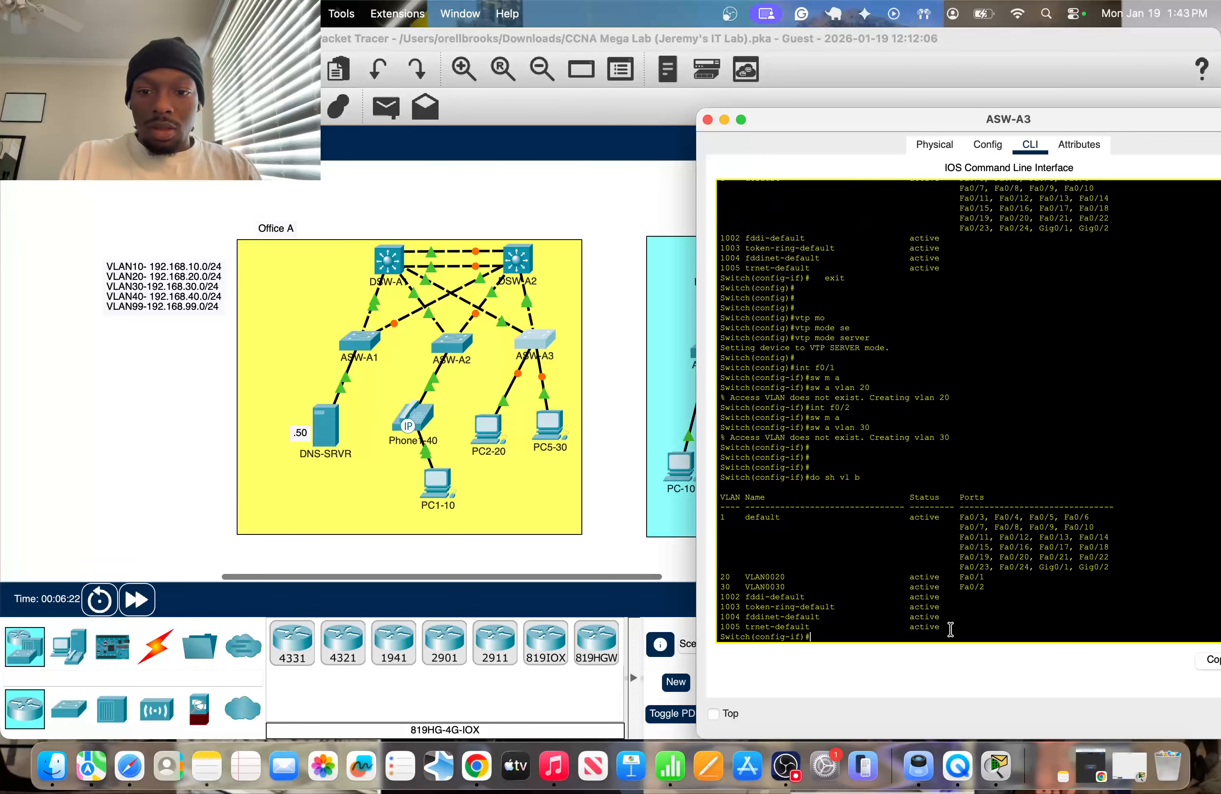
pyautogui.moveTo(804, 566); pyautogui.dragTo(1073, 588)
pyautogui.press('super+w')
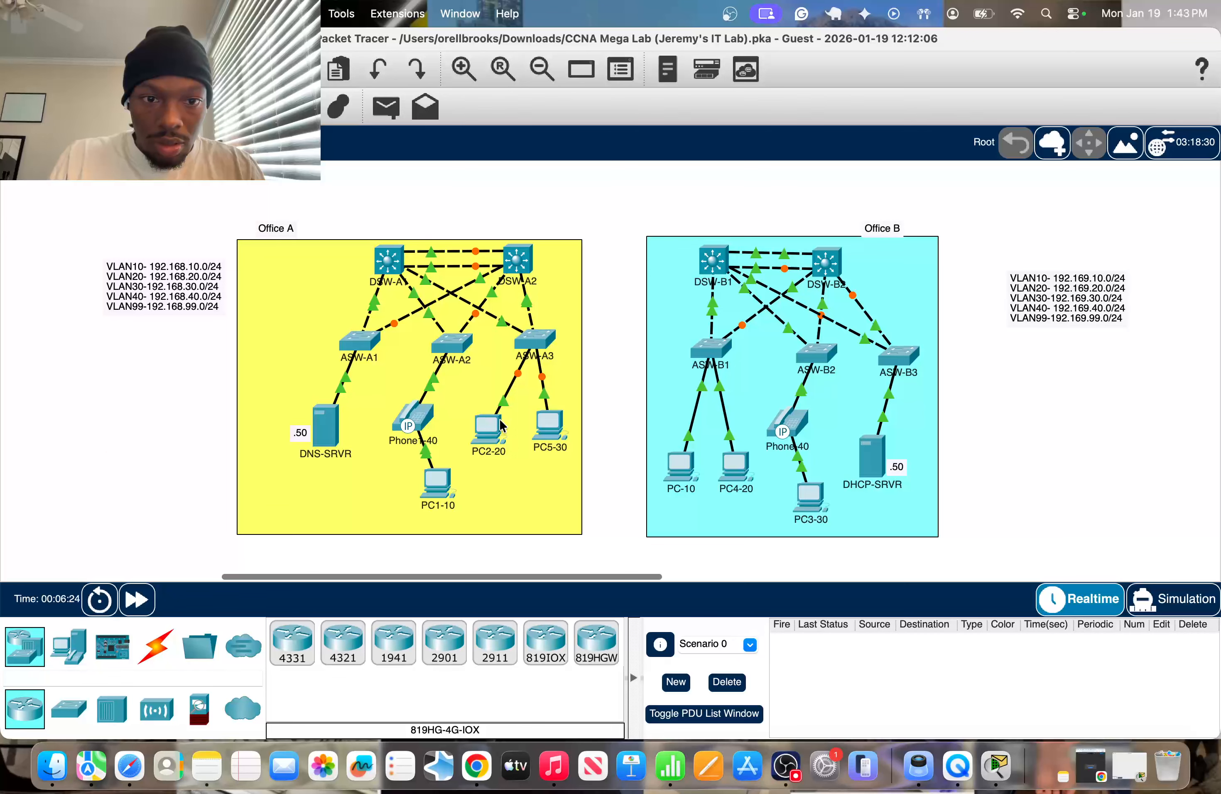
# Open ASW-A2's command line, return to global configuration mode, and check VLAN 10's port in the brief VLAN table.
pyautogui.click(452, 343)
pyautogui.write('do')
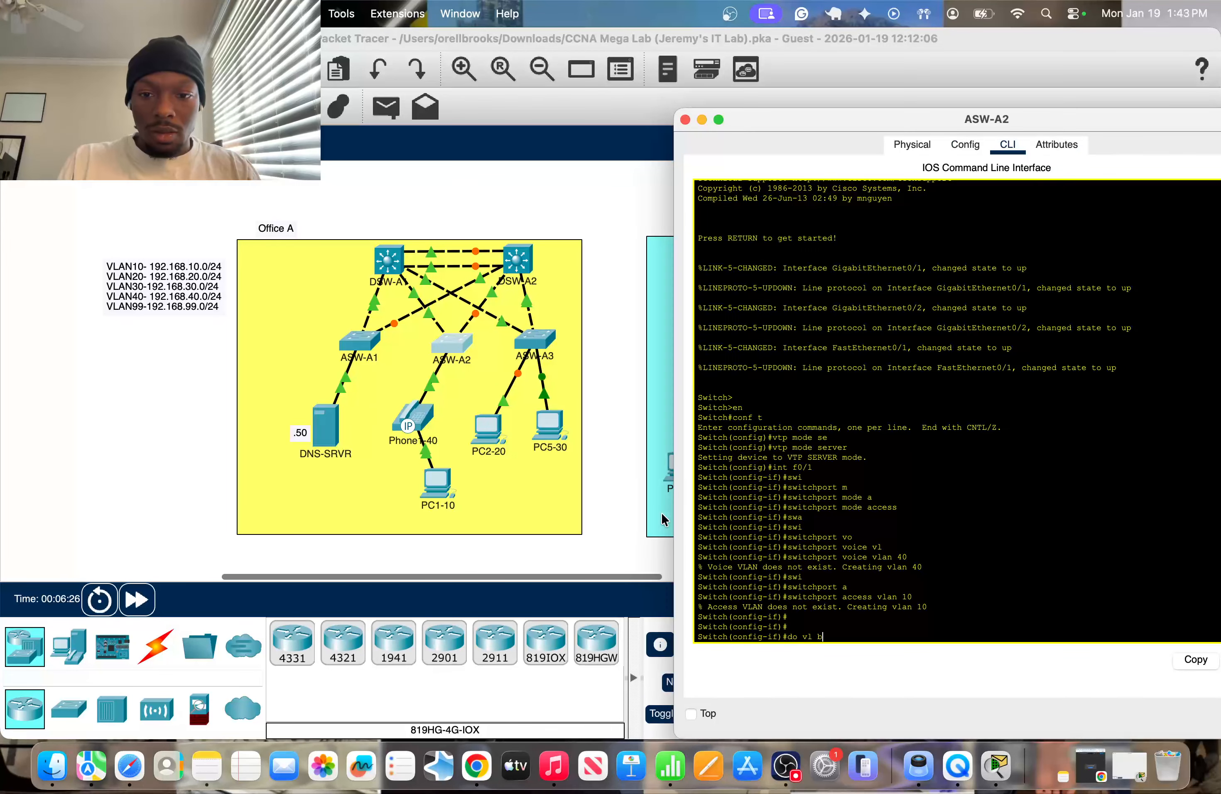
pyautogui.write(' vl b')
pyautogui.press('Return')
pyautogui.write('exit')
pyautogui.press('Return')
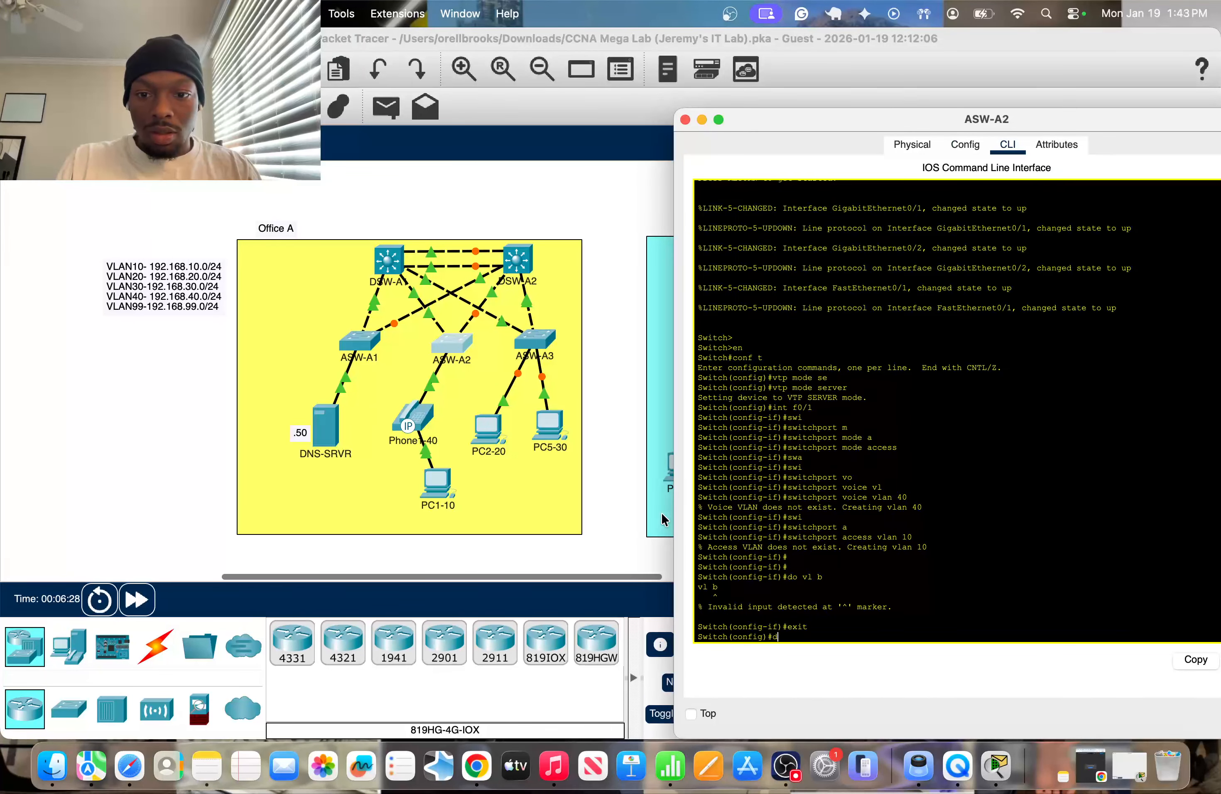
pyautogui.write('do sh vl b')
pyautogui.press('Return')
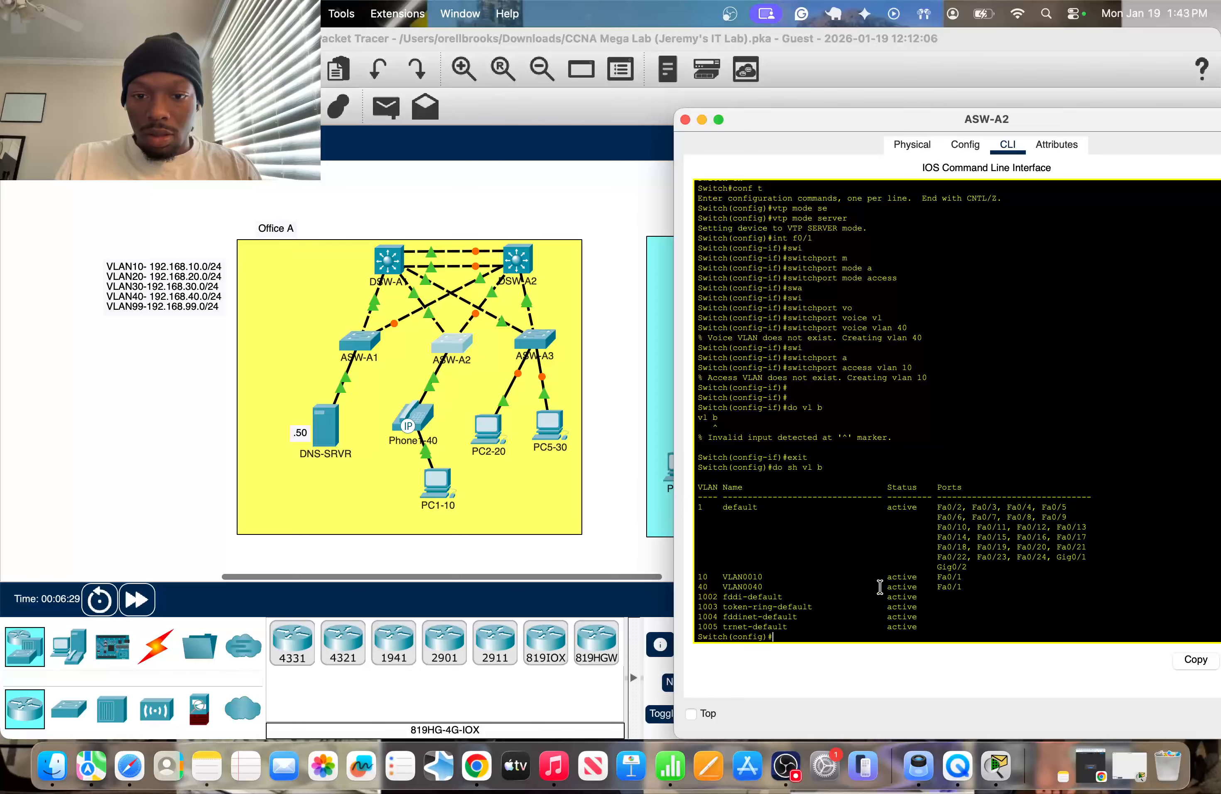
pyautogui.moveTo(846, 567); pyautogui.dragTo(962, 578)
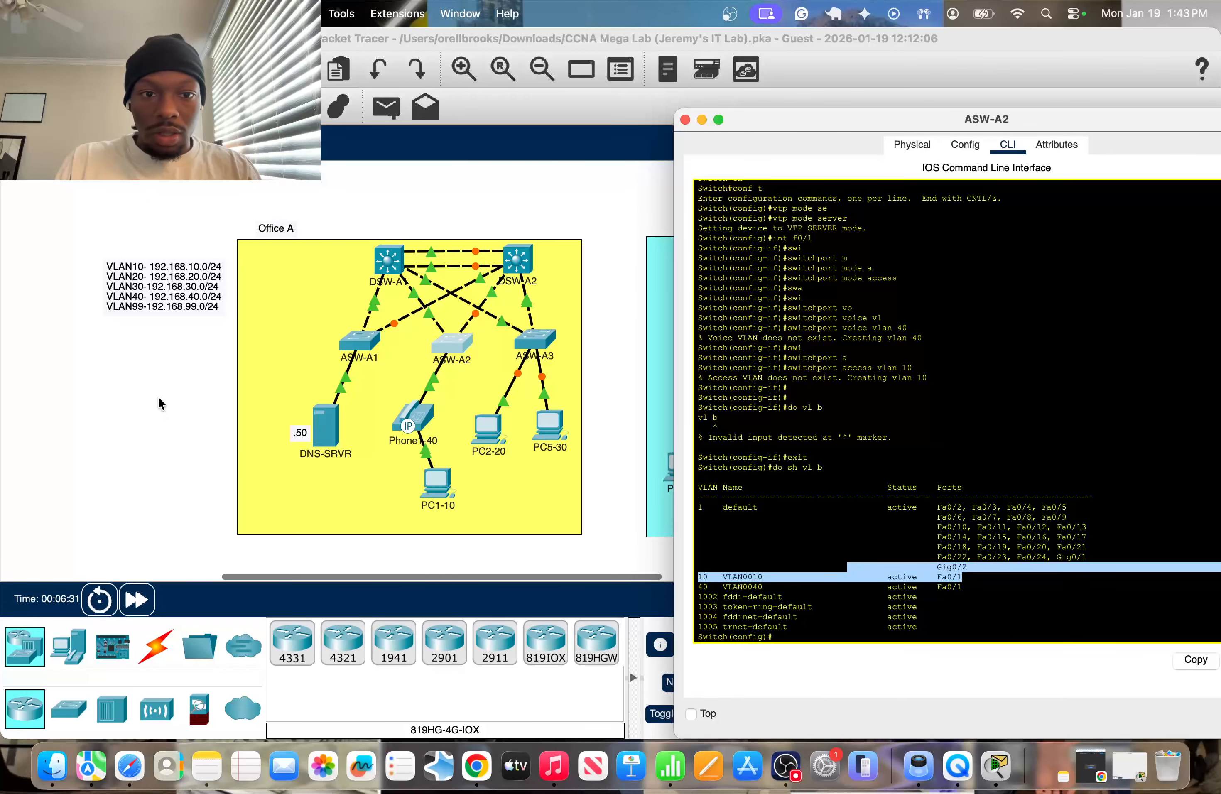
# Exit interface configuration on ASW-A1, show its brief VLAN table, check VLAN 99's port, and close the switch window.
pyautogui.click(194, 425)
pyautogui.click(356, 344)
pyautogui.write('exit')
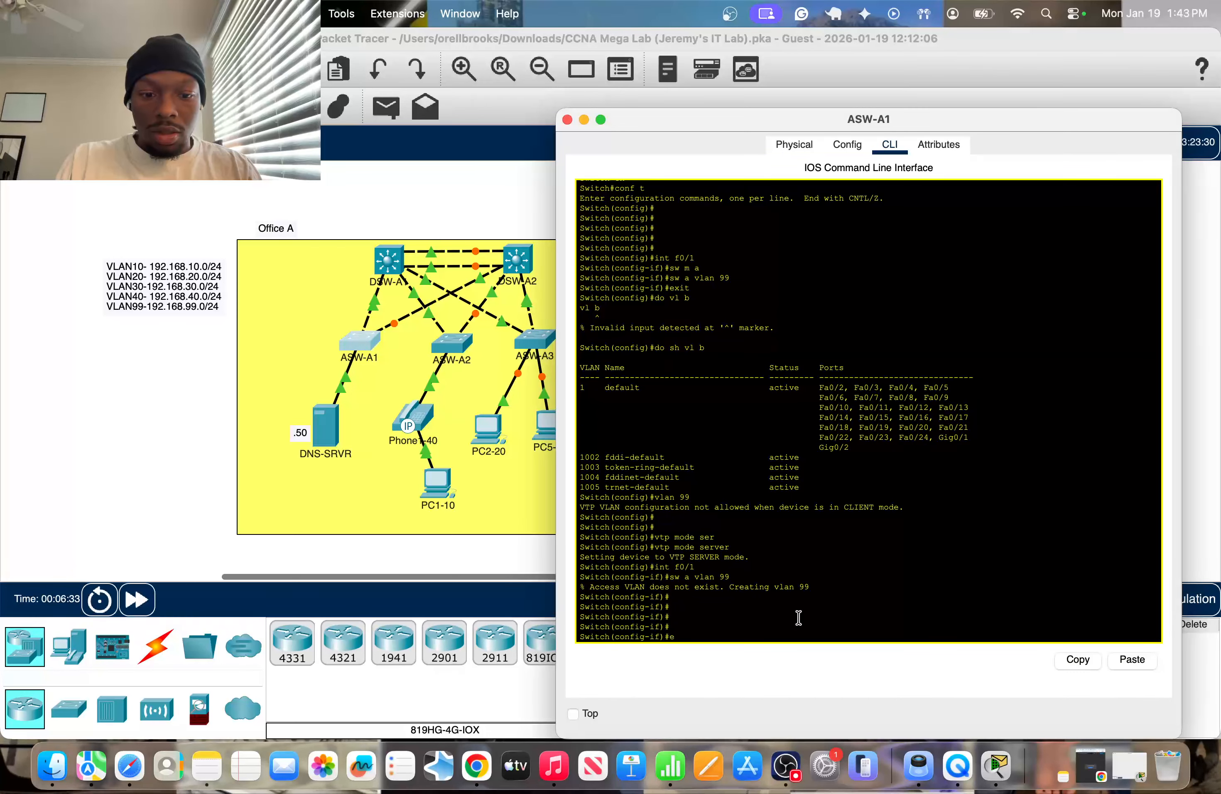
pyautogui.press('Return')
pyautogui.write('do sh vl b')
pyautogui.press('Return')
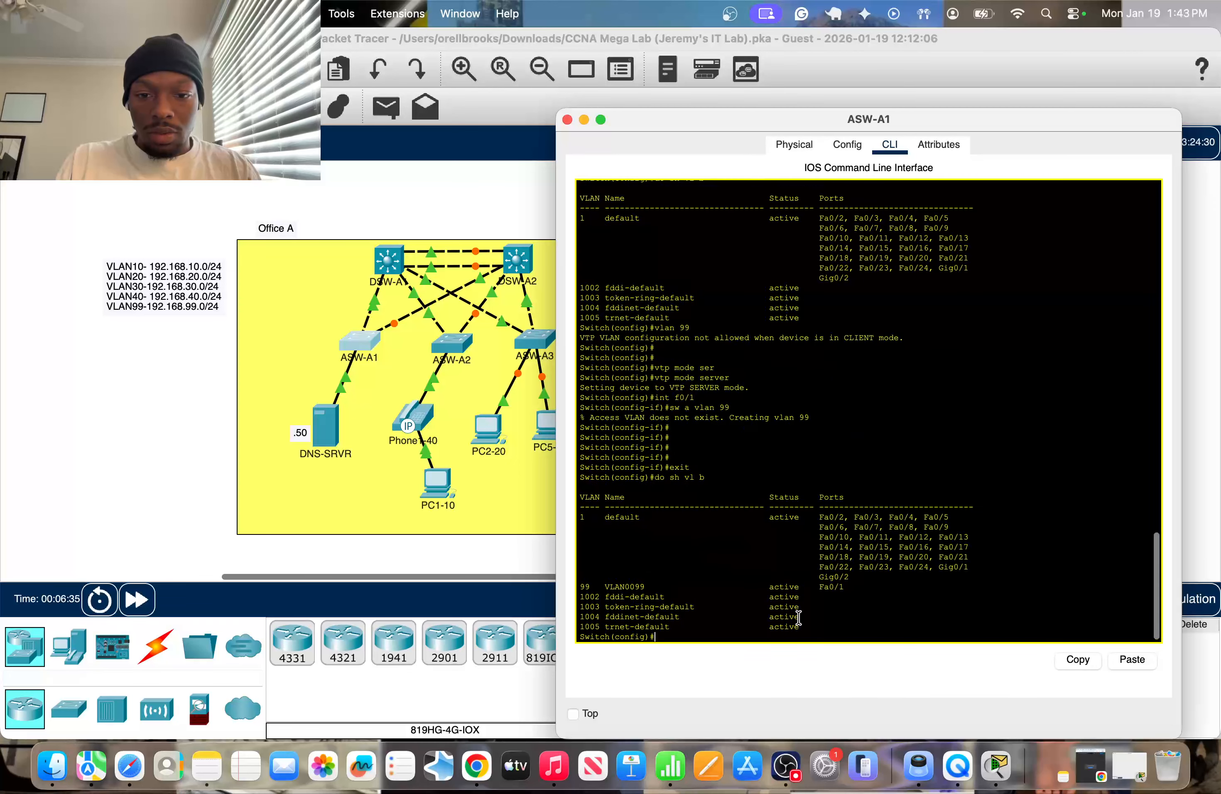
pyautogui.moveTo(768, 586); pyautogui.dragTo(876, 587)
pyautogui.click(111, 436)
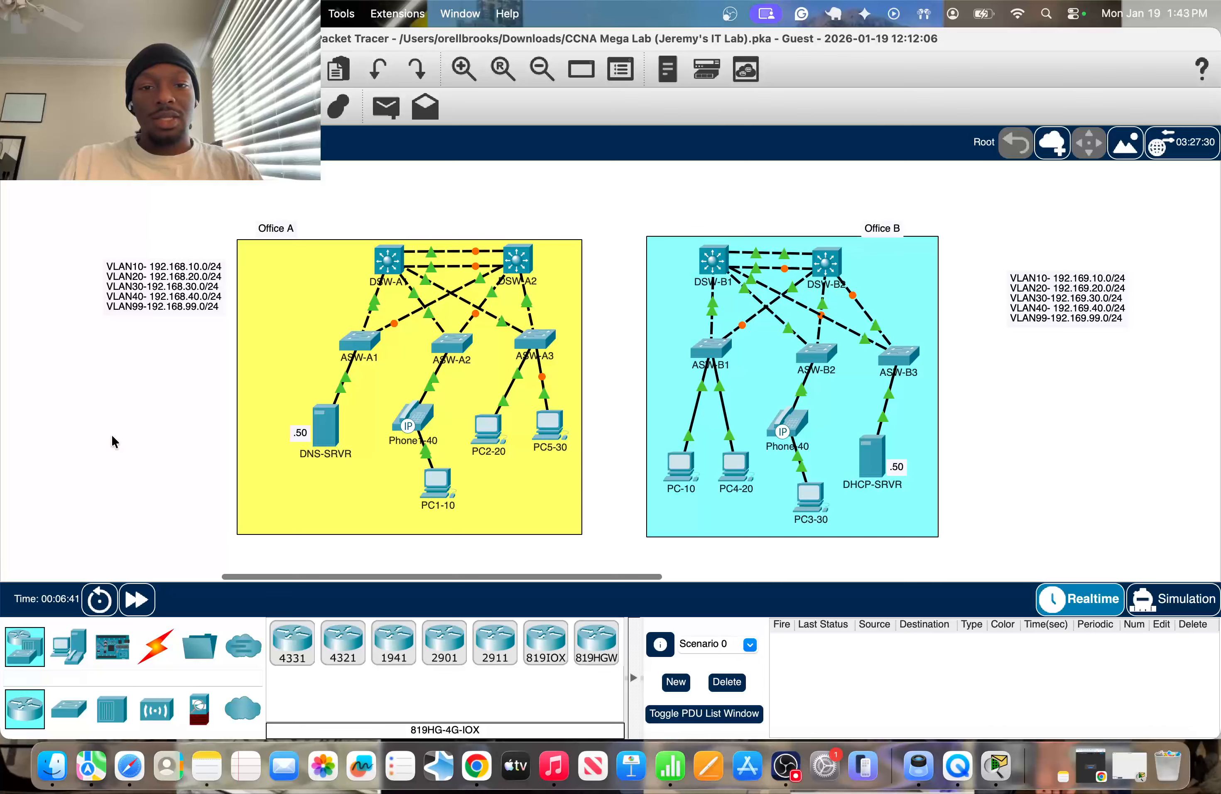
# Shift the yellow Office A background slightly toward Office B and move ASW-A1 a little lower, closer to DNS-SRVR.
pyautogui.moveTo(296, 367)
pyautogui.mouseDown()
pyautogui.moveTo(346, 357)
pyautogui.moveTo(409, 389)
pyautogui.moveTo(359, 359)
pyautogui.mouseUp()
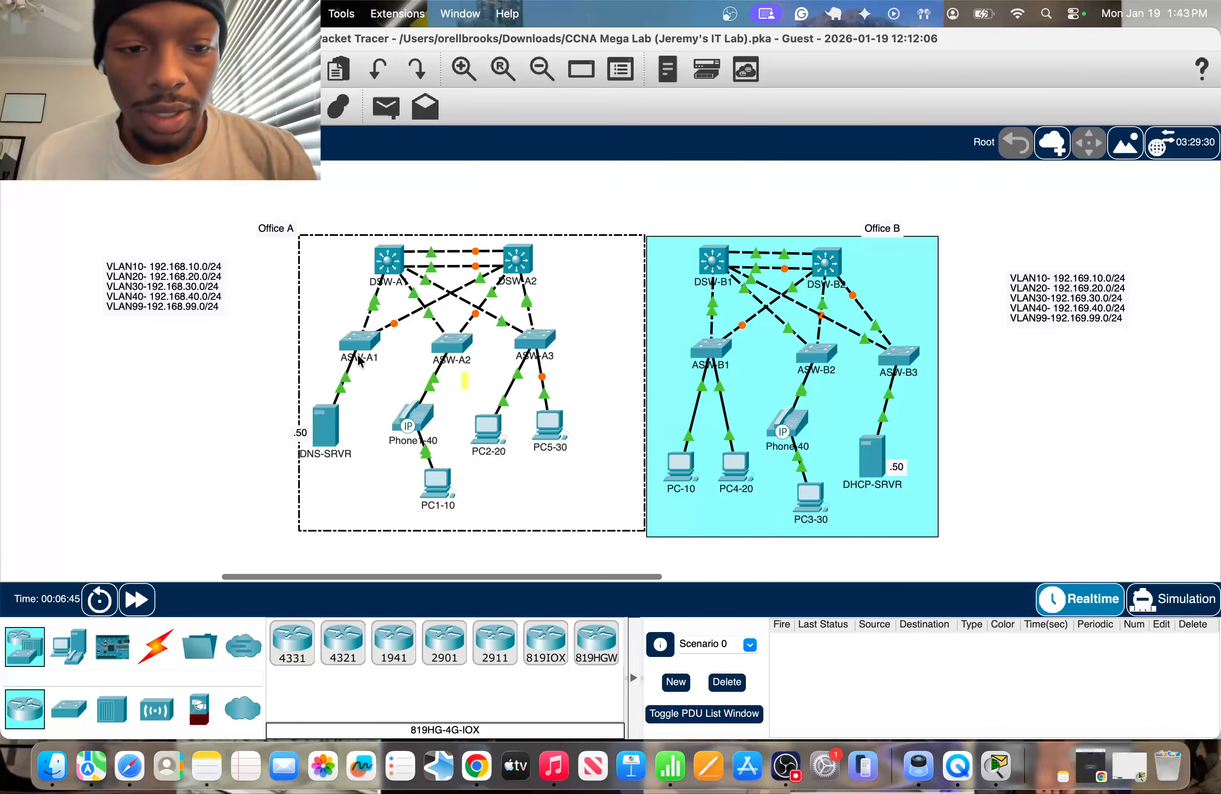
pyautogui.click(227, 402)
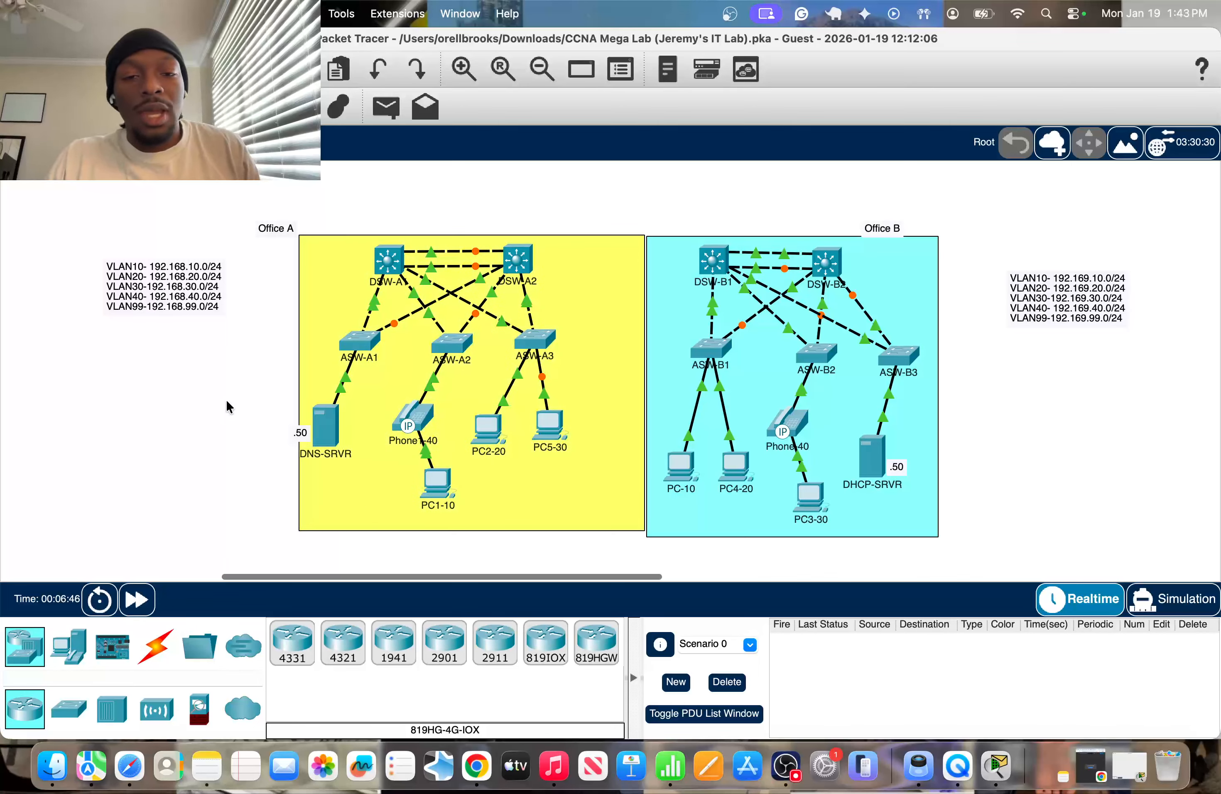
pyautogui.moveTo(337, 361); pyautogui.dragTo(330, 360)
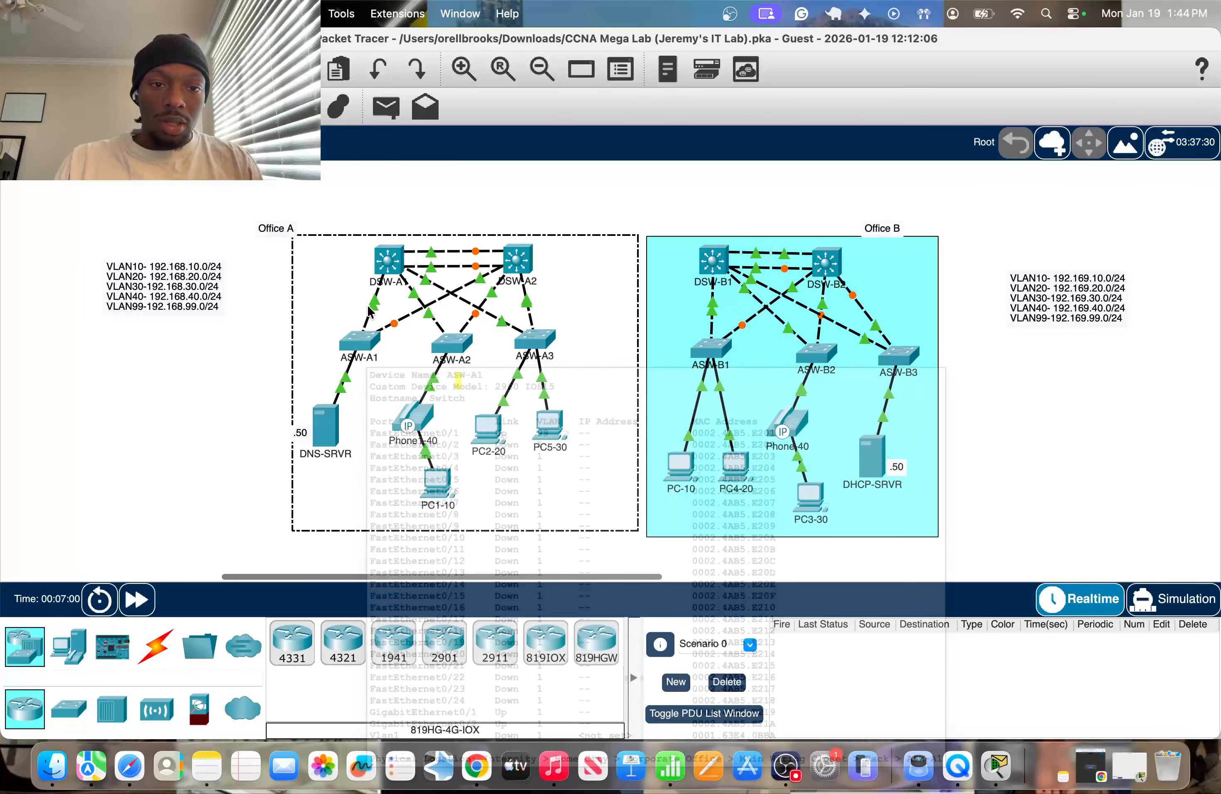
pyautogui.click(226, 365)
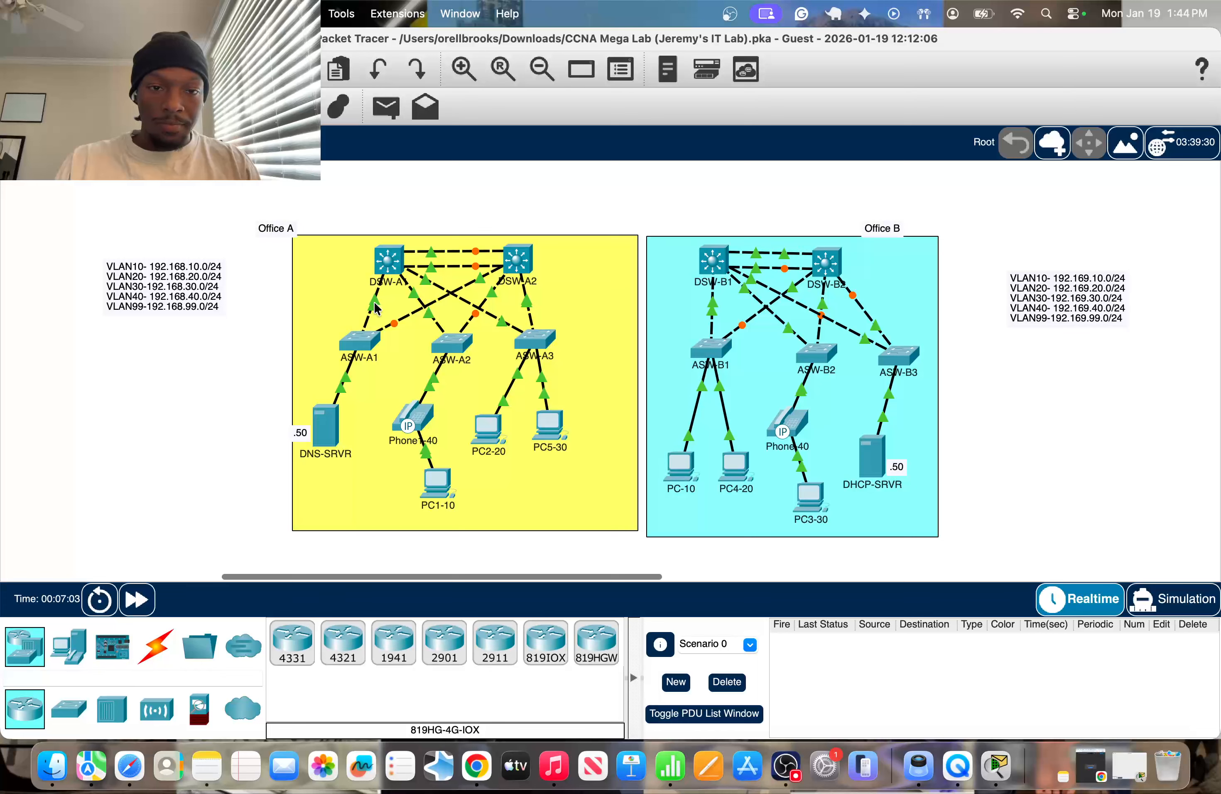
pyautogui.moveTo(364, 343); pyautogui.dragTo(355, 362)
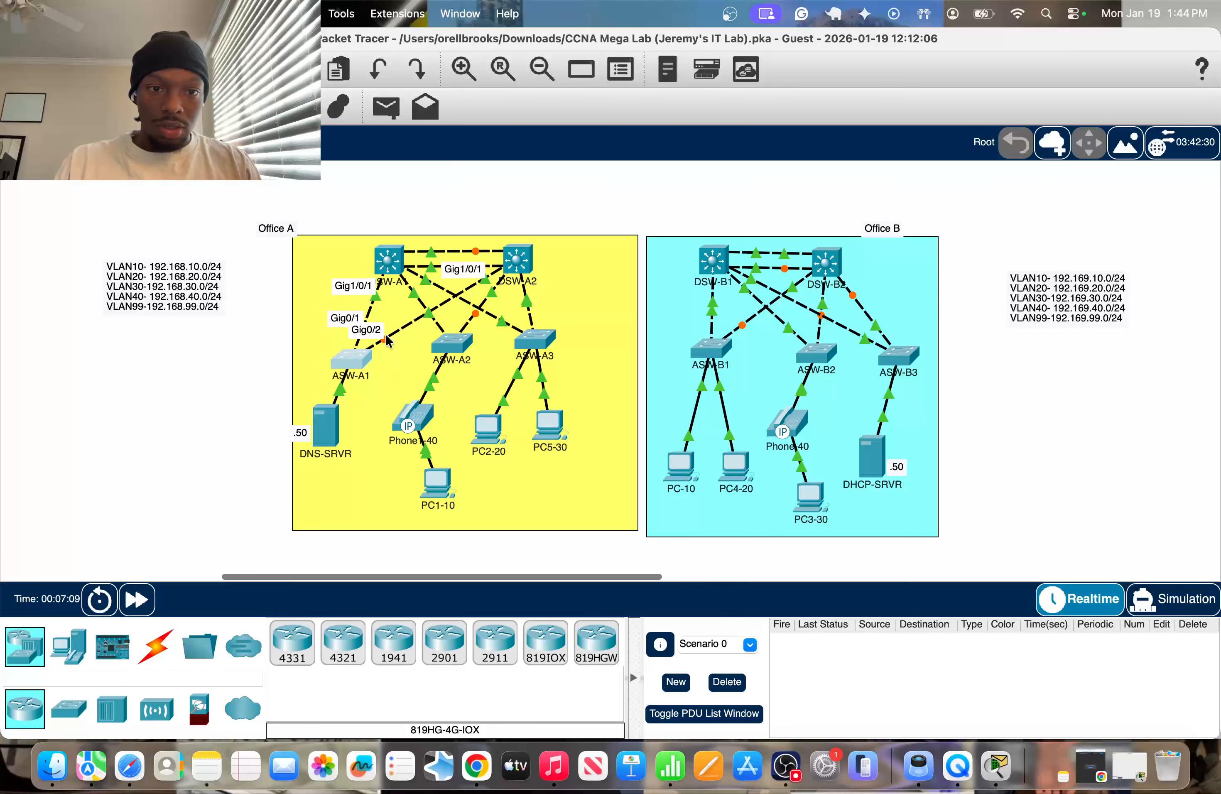
# Set ASW-A1's uplink interface range g0/1-2 to trunk mode.
pyautogui.click(350, 360)
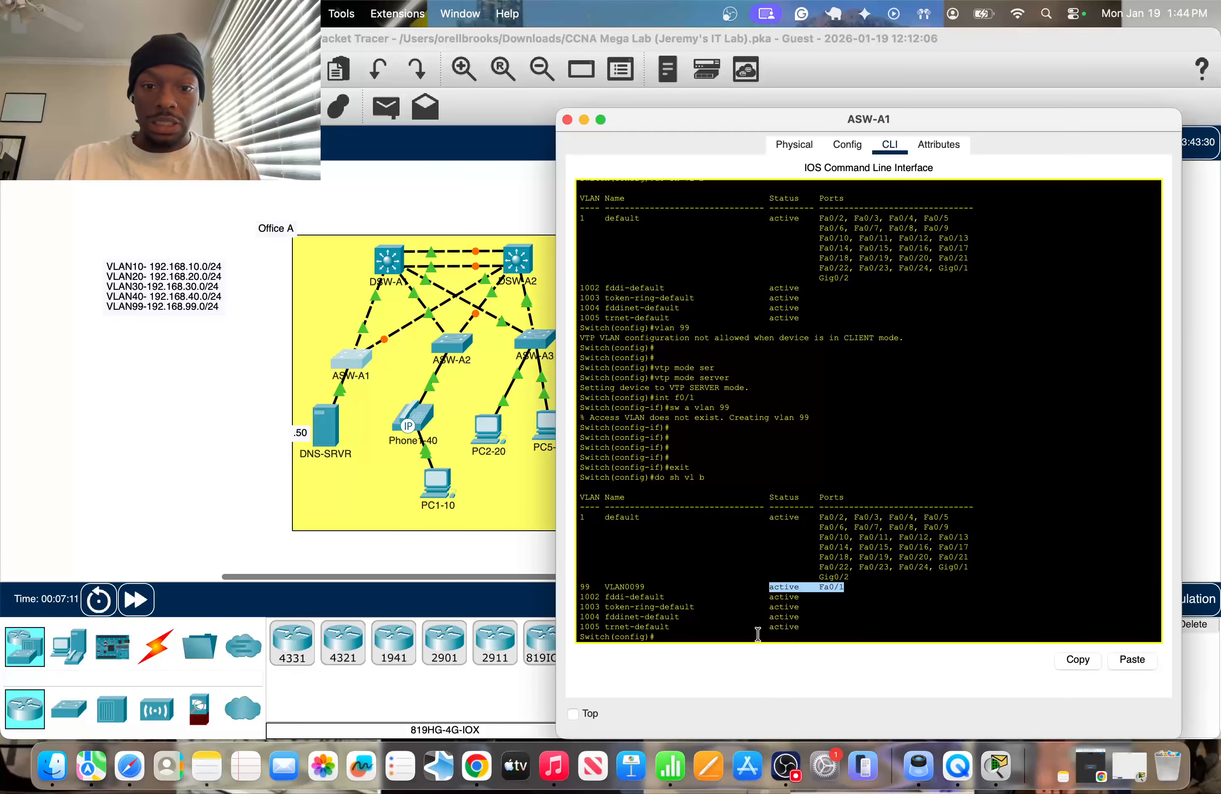
pyautogui.write('int r')
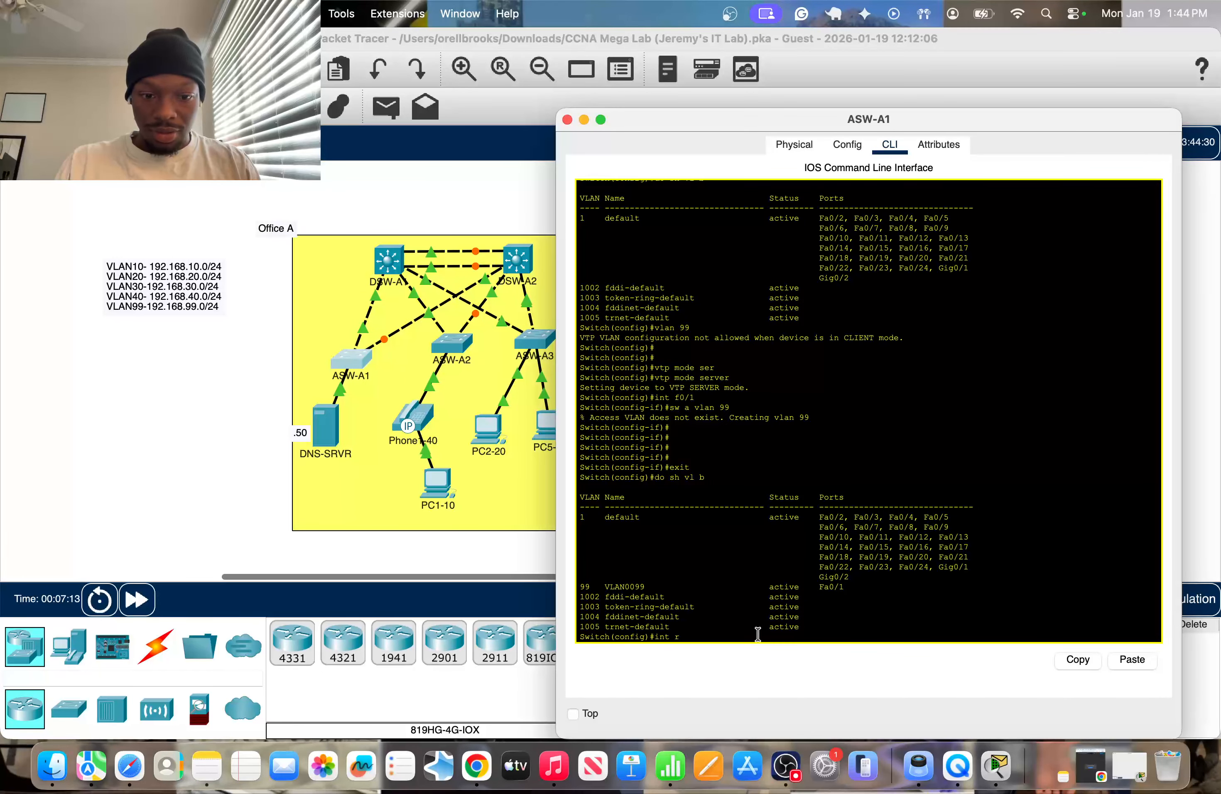
pyautogui.write(' g0/1-2')
pyautogui.press('Return')
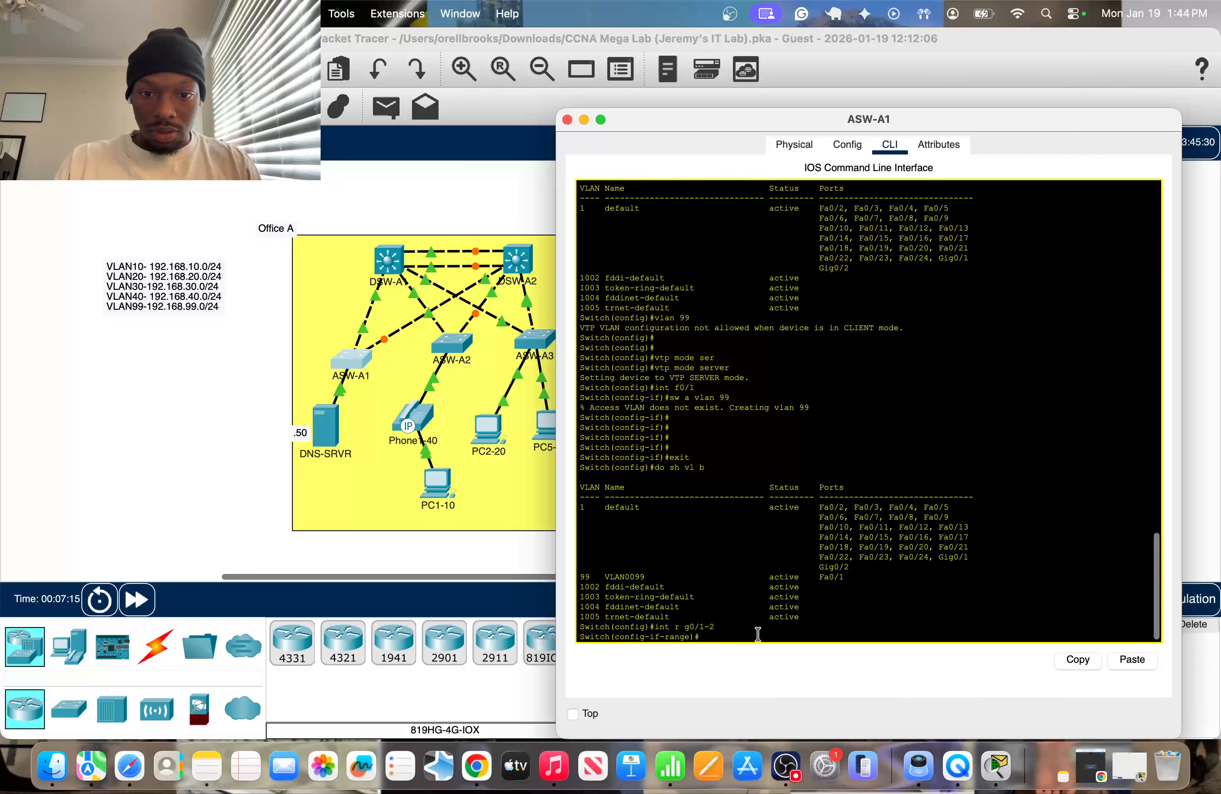
pyautogui.write('sw m')
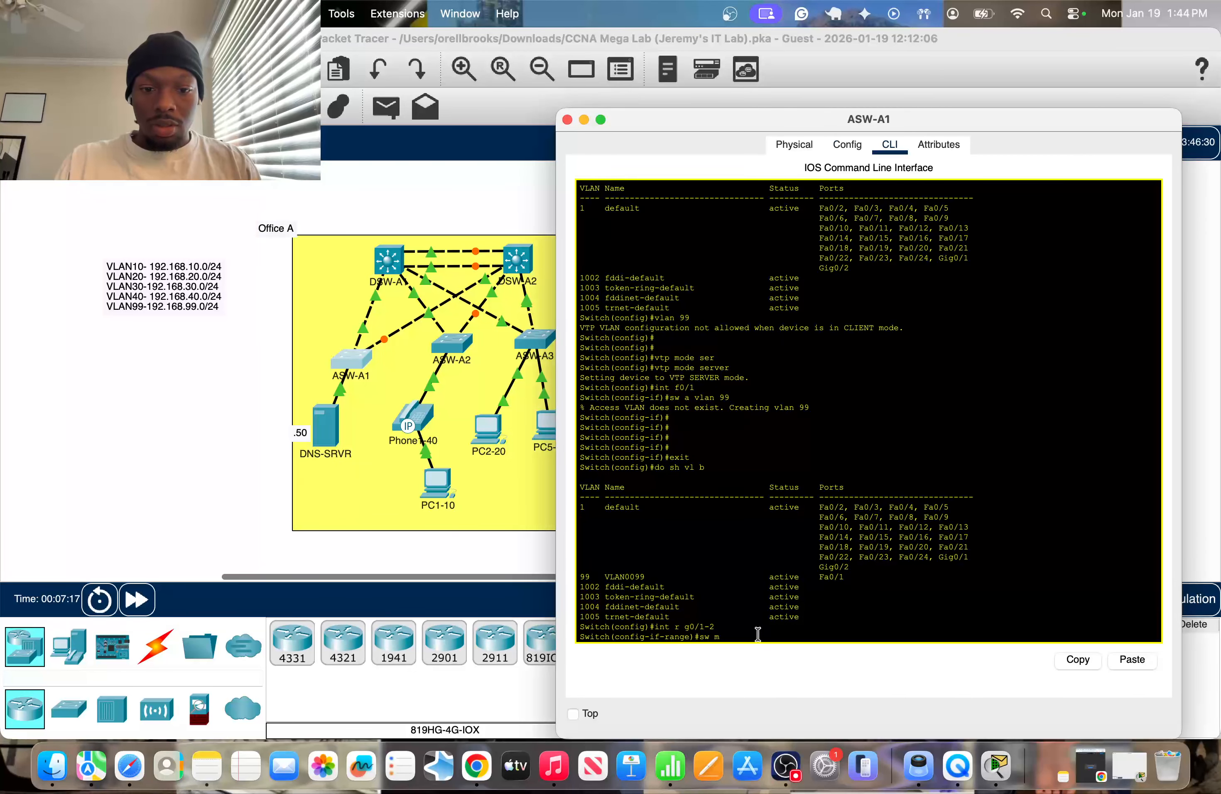
pyautogui.write(' t')
pyautogui.press('Return')
pyautogui.press('Return')
pyautogui.press('Return')
# Allow only VLAN 99 on ASW-A1's g0/1-2 trunks and close the switch window.
pyautogui.write('sw')
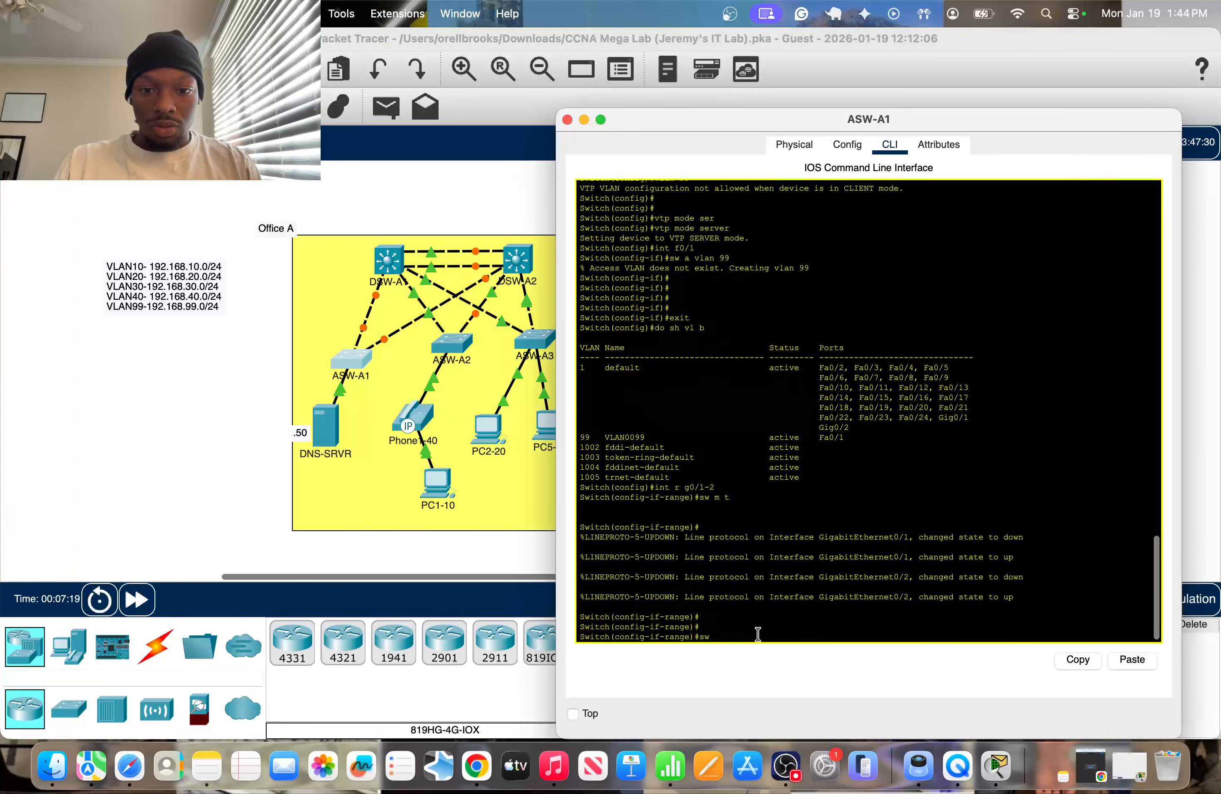
pyautogui.write(' tr allowed')
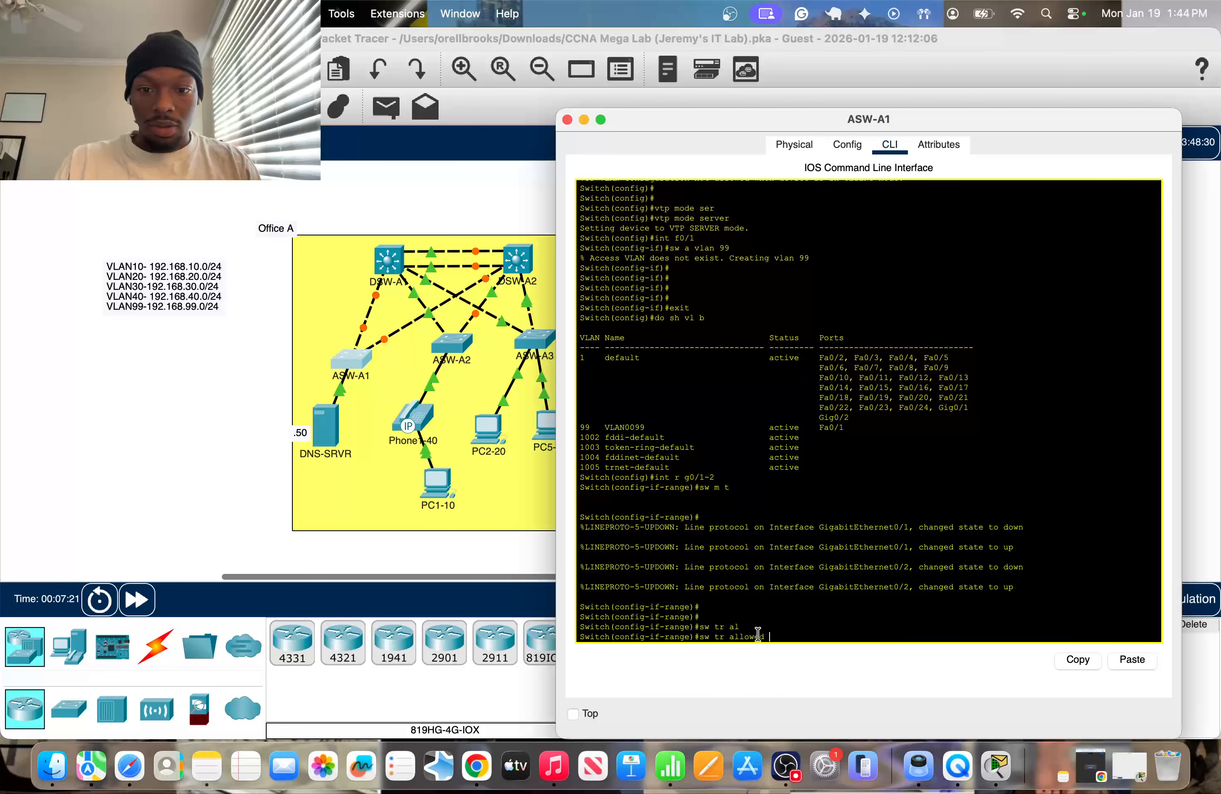
pyautogui.write('vlan 99')
pyautogui.press('Return')
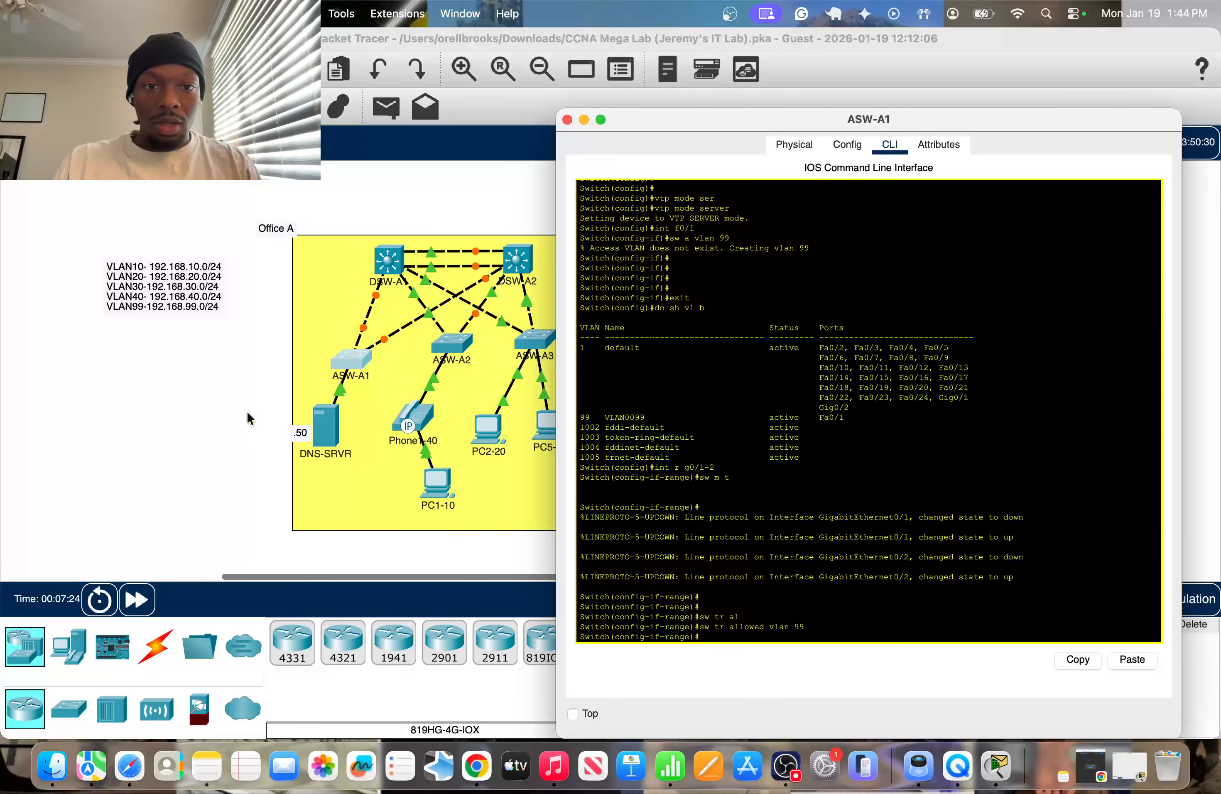
pyautogui.click(230, 411)
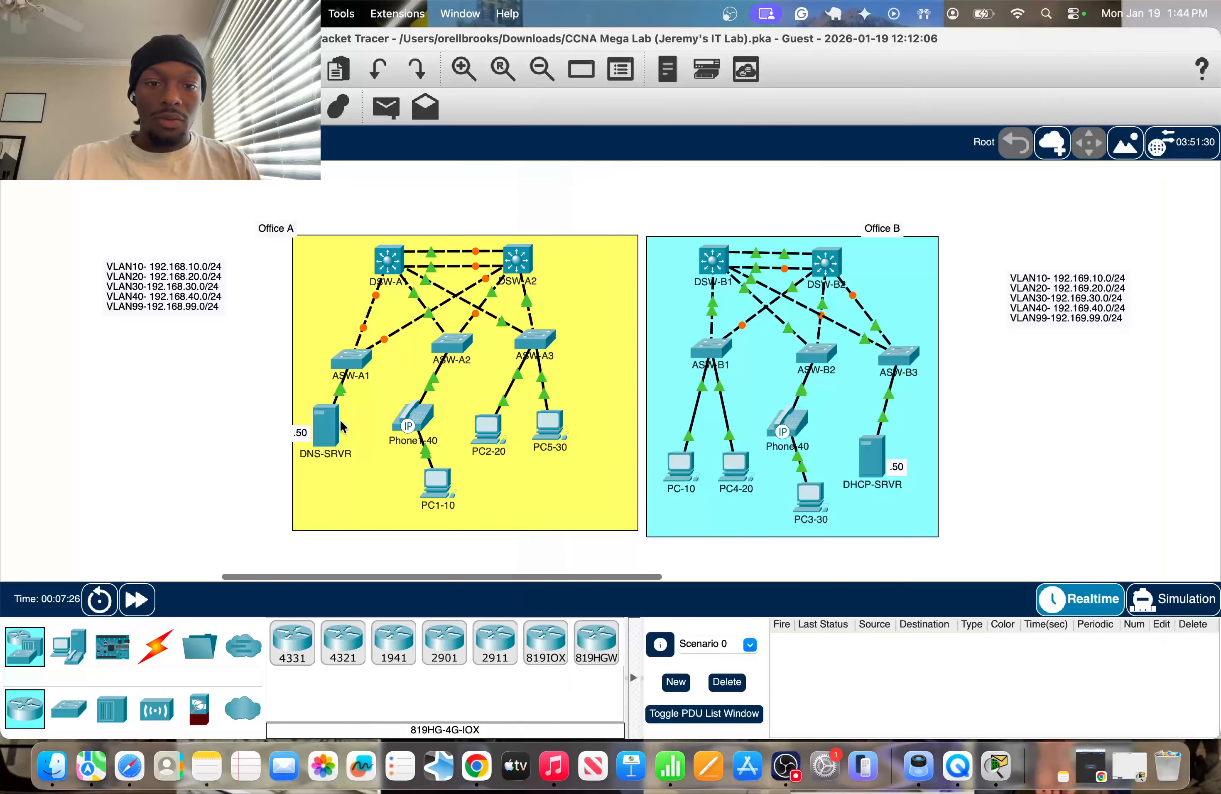
pyautogui.click(448, 342)
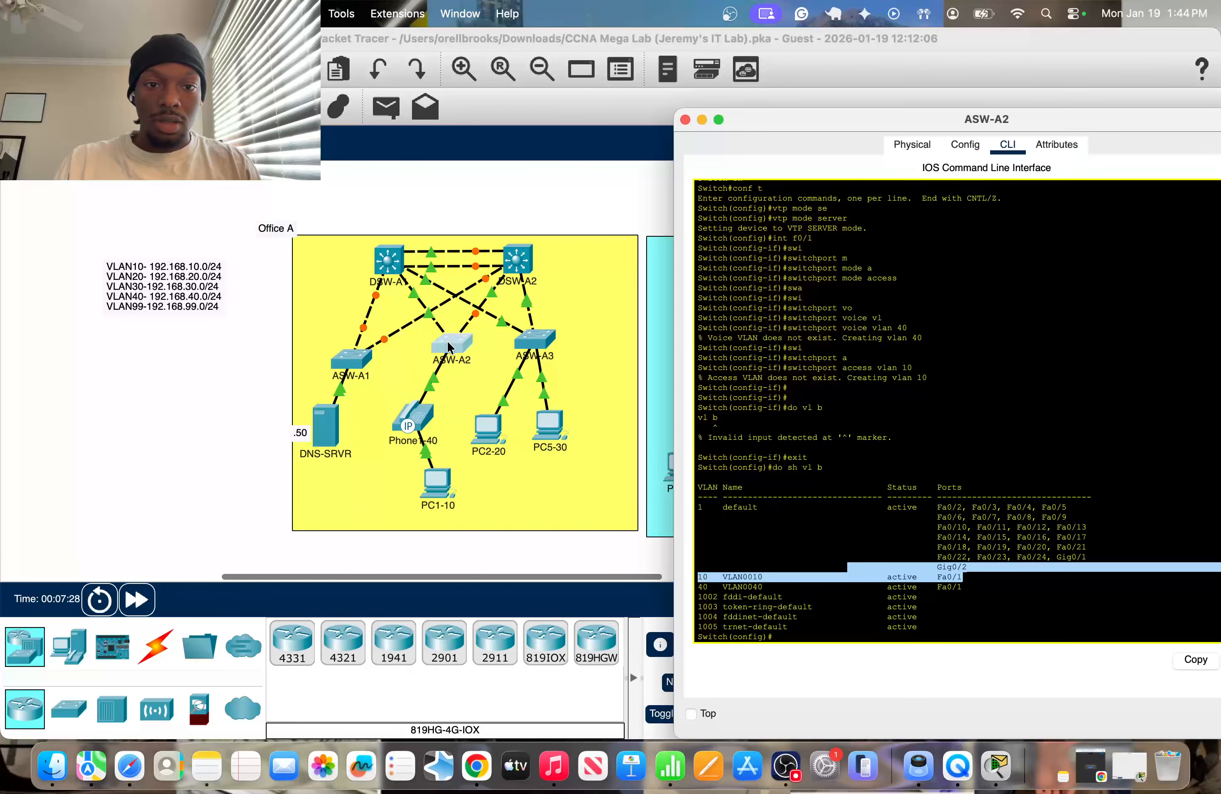
pyautogui.click(841, 646)
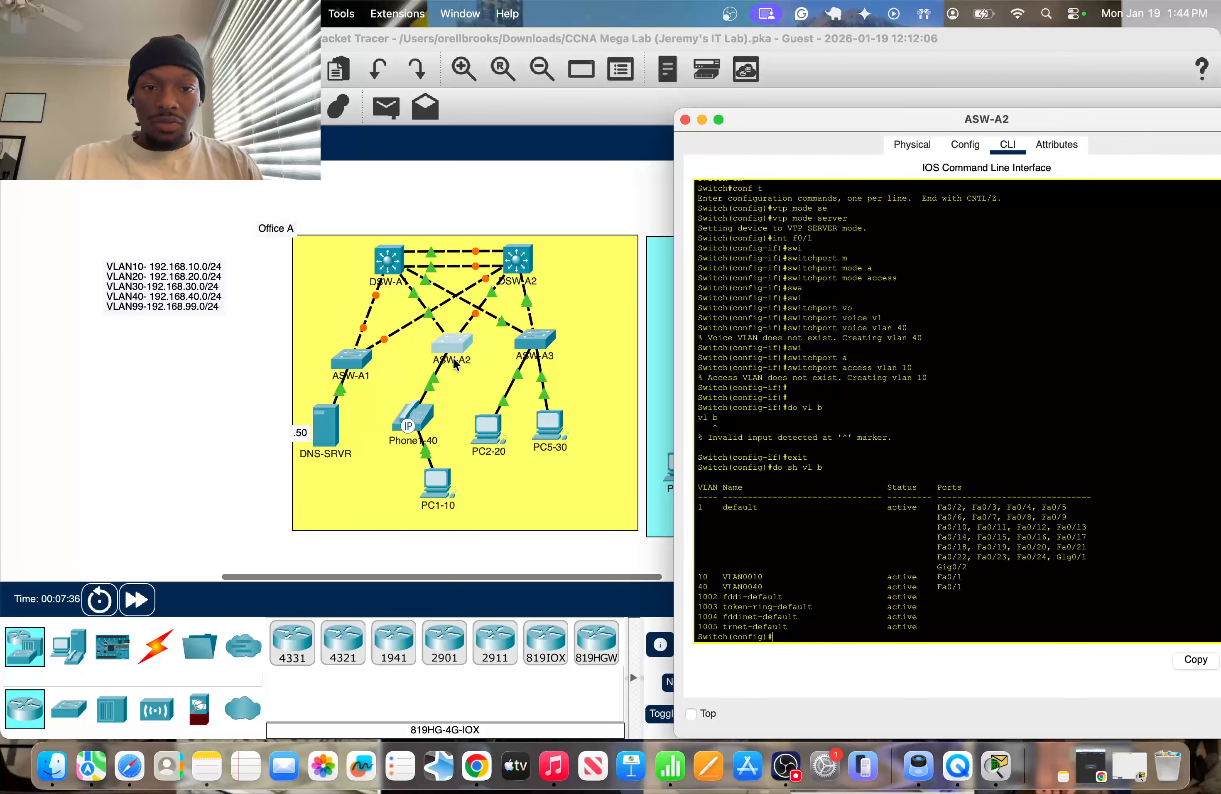
pyautogui.click(198, 369)
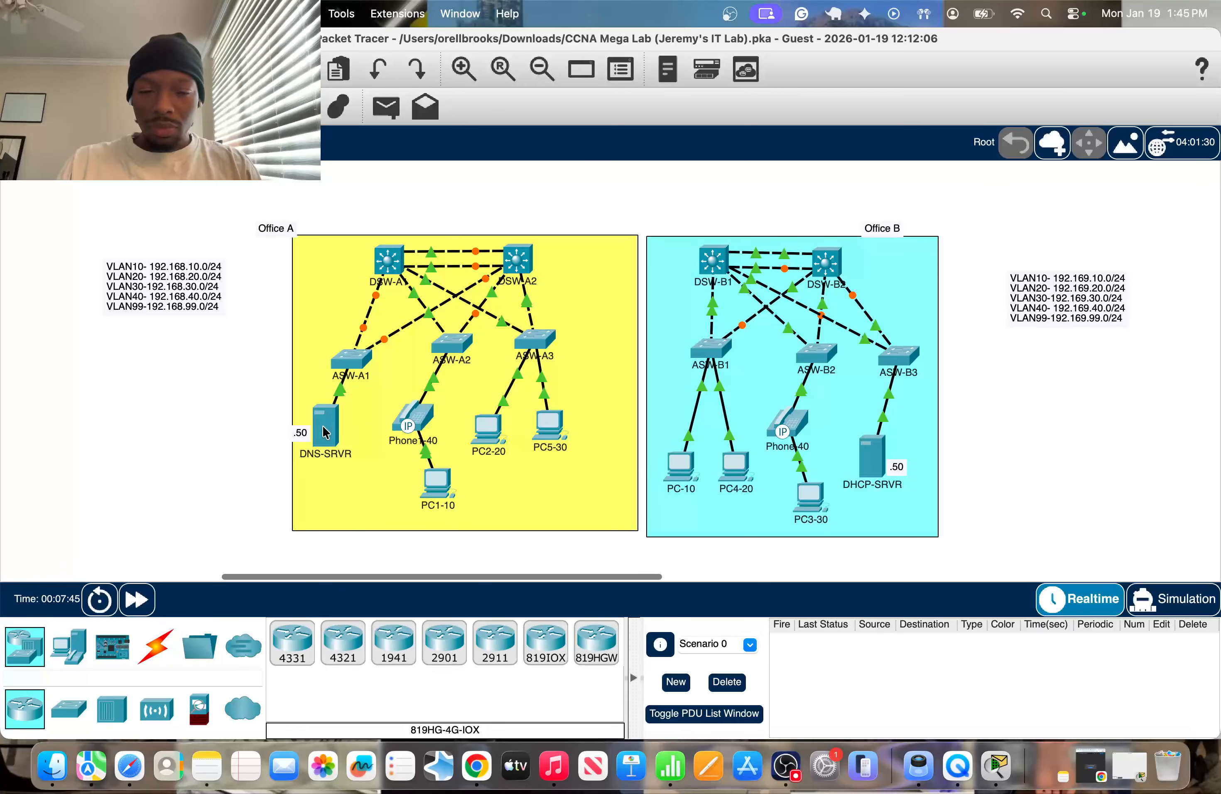
pyautogui.moveTo(323, 432)
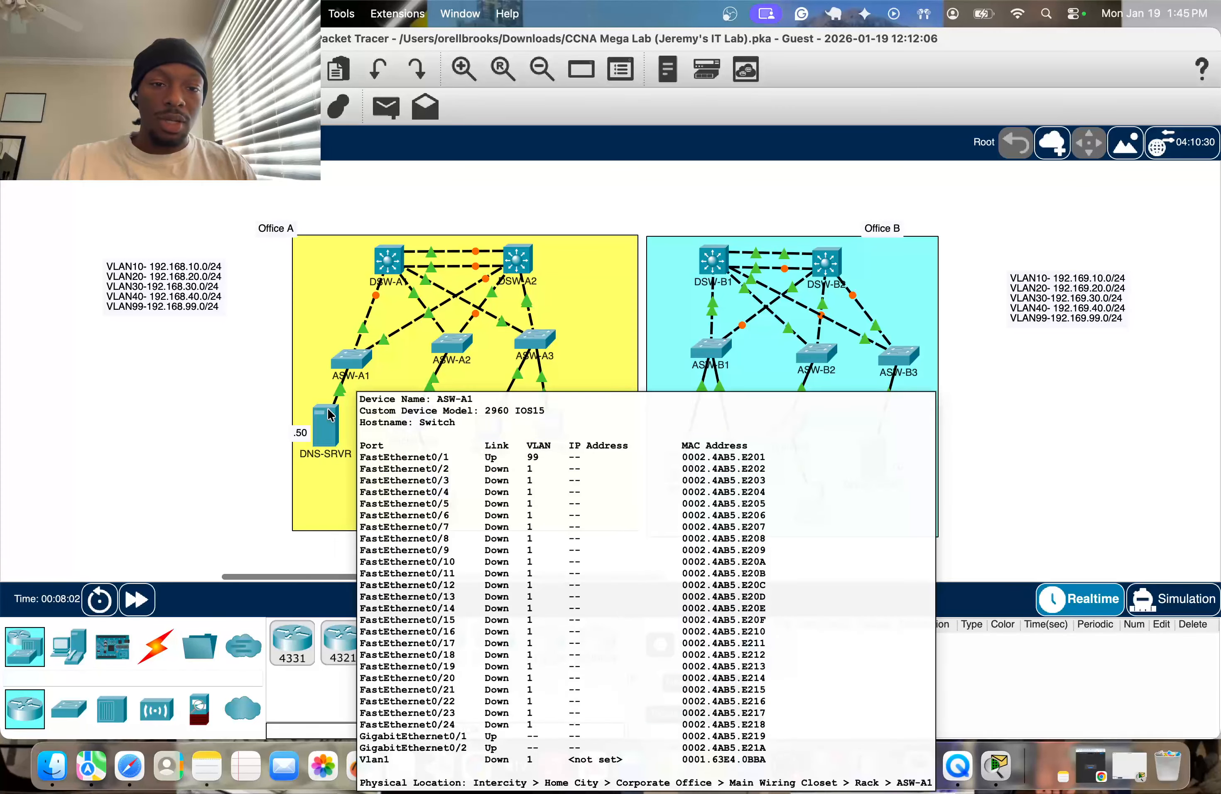
pyautogui.click(356, 358)
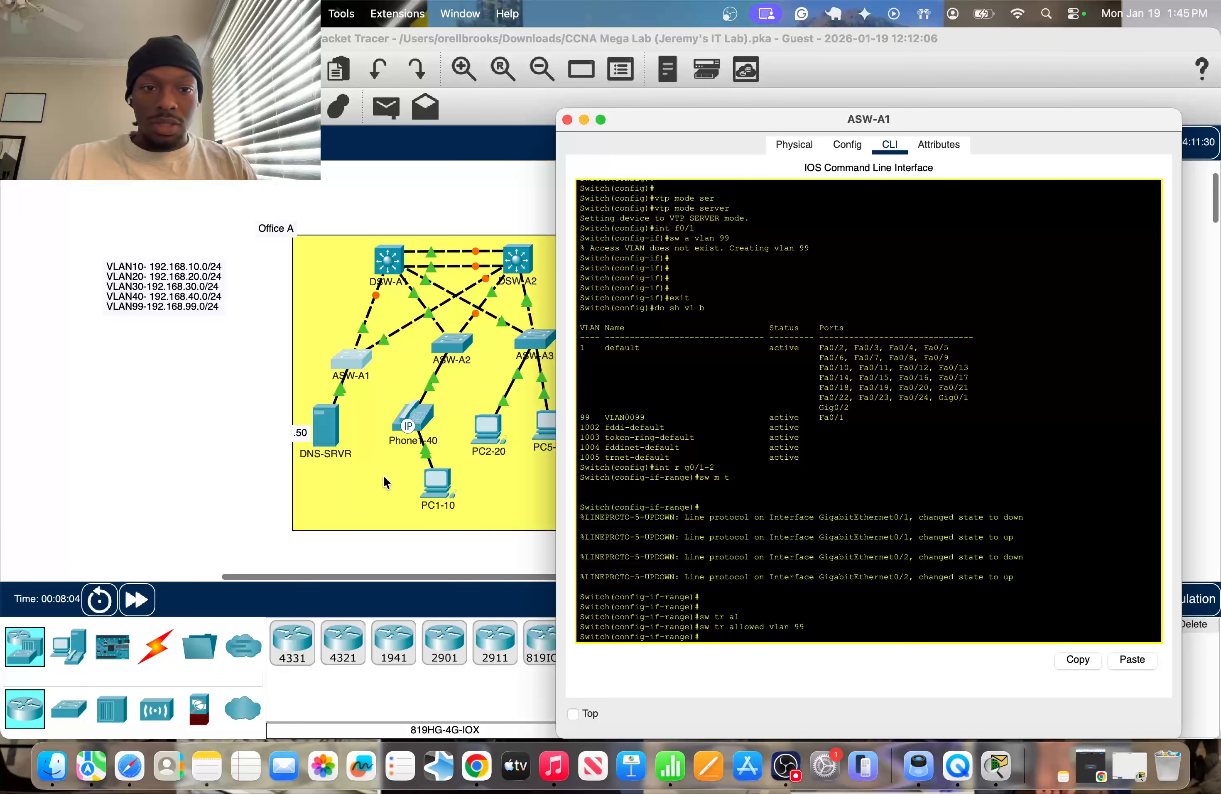
pyautogui.click(263, 371)
# Check ASW-A2's uplink ports in the topology and enter interface range g0/1-2 on that switch.
pyautogui.click(451, 343)
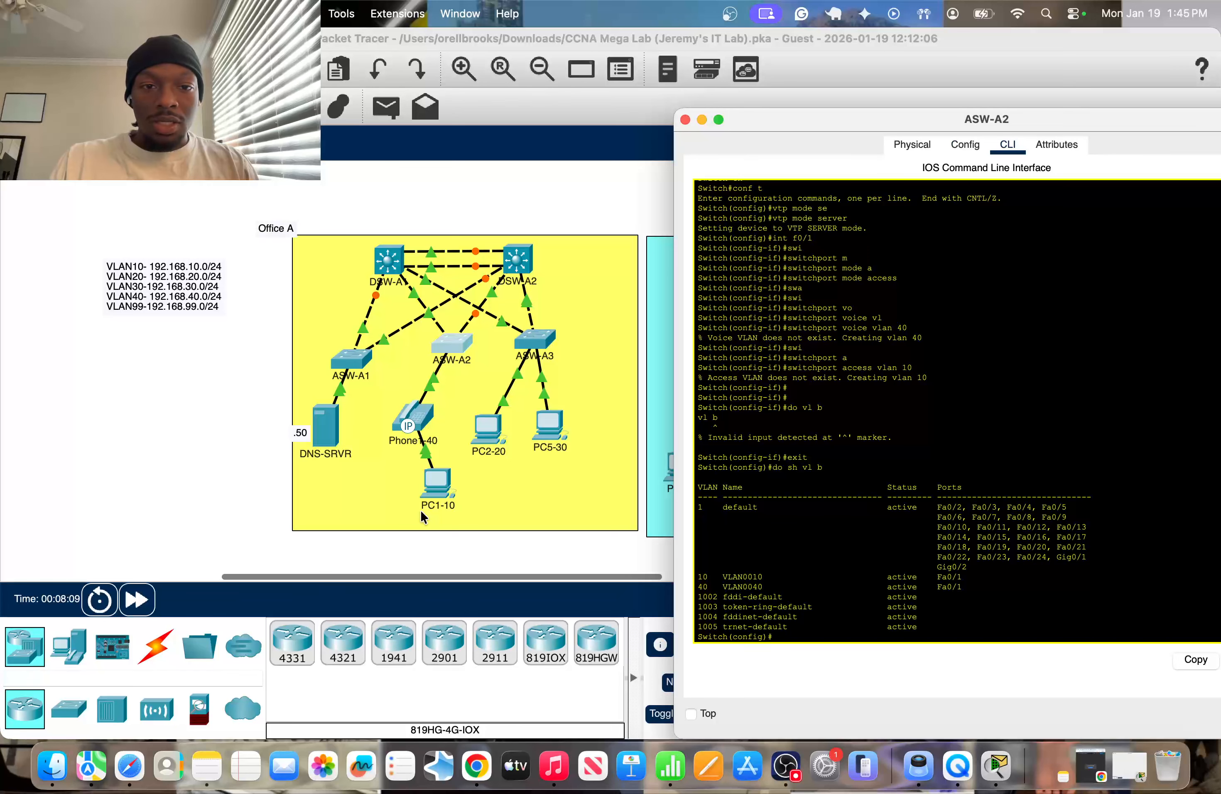
pyautogui.write('int r')
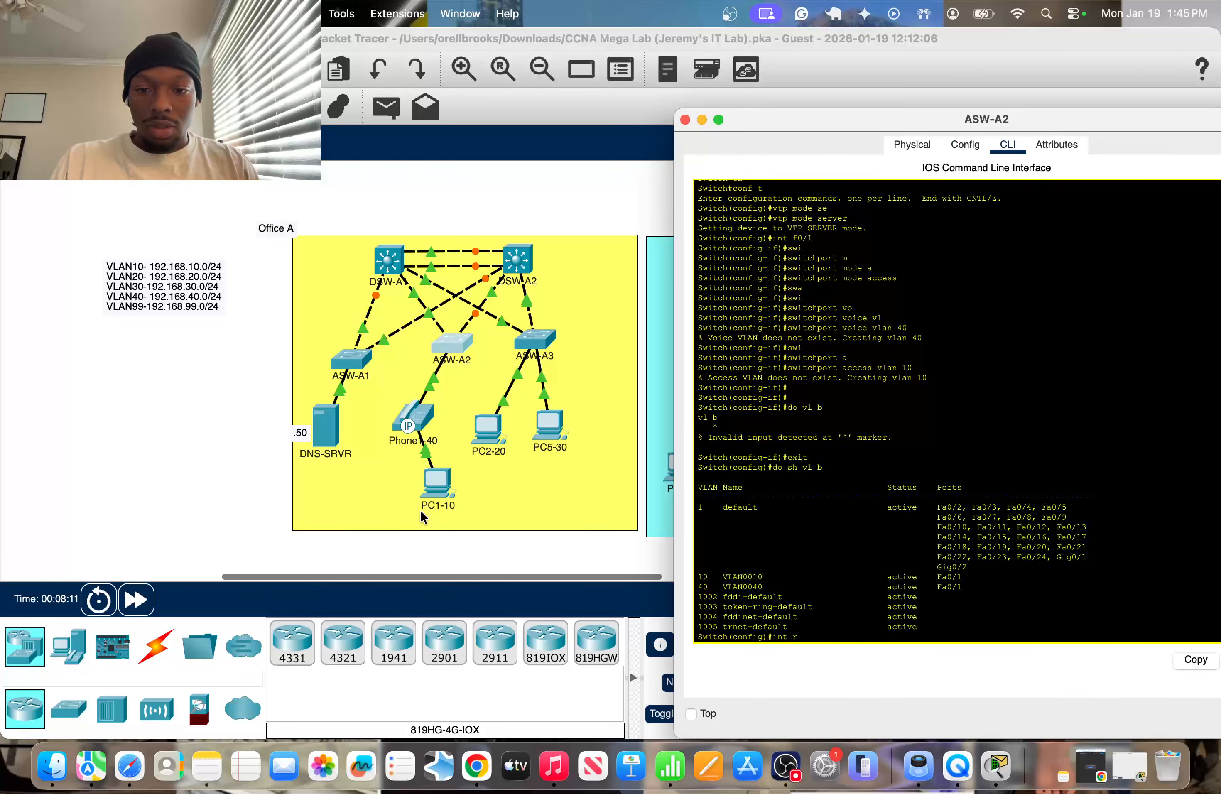
pyautogui.press('super+w')
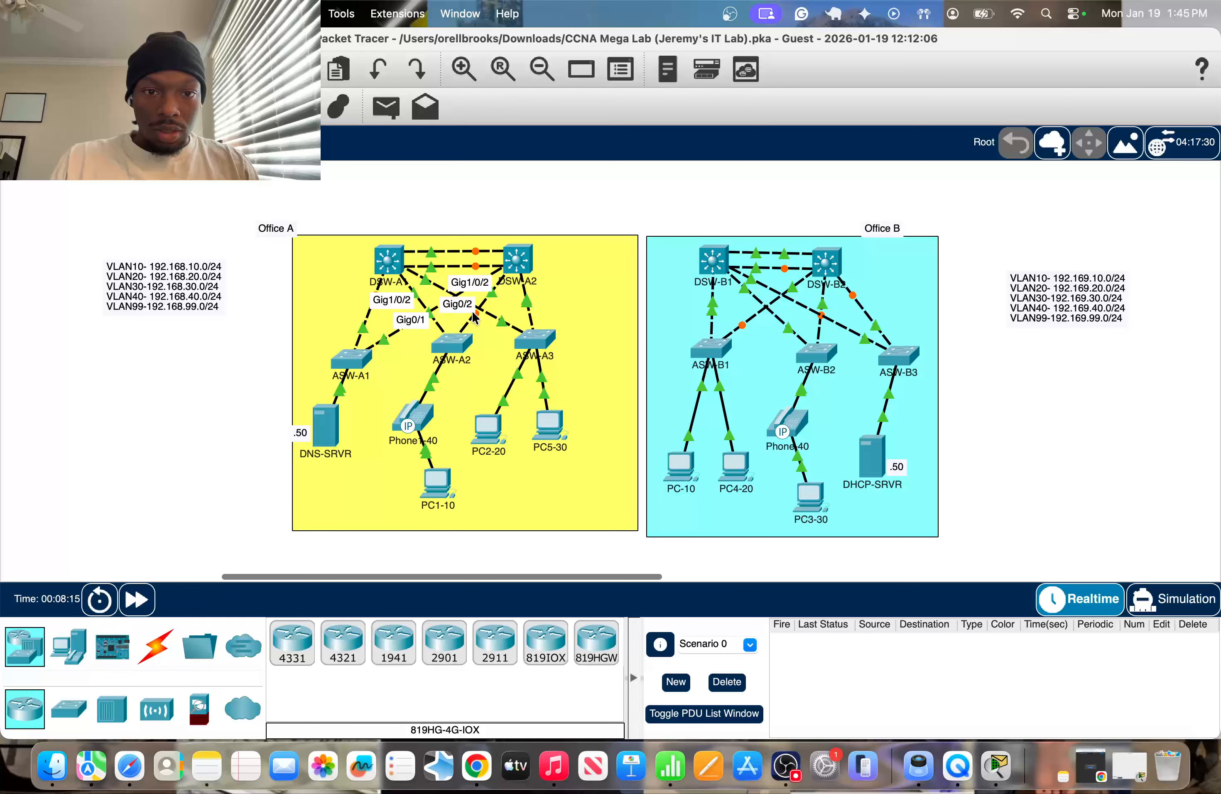
pyautogui.click(461, 344)
pyautogui.write('int r')
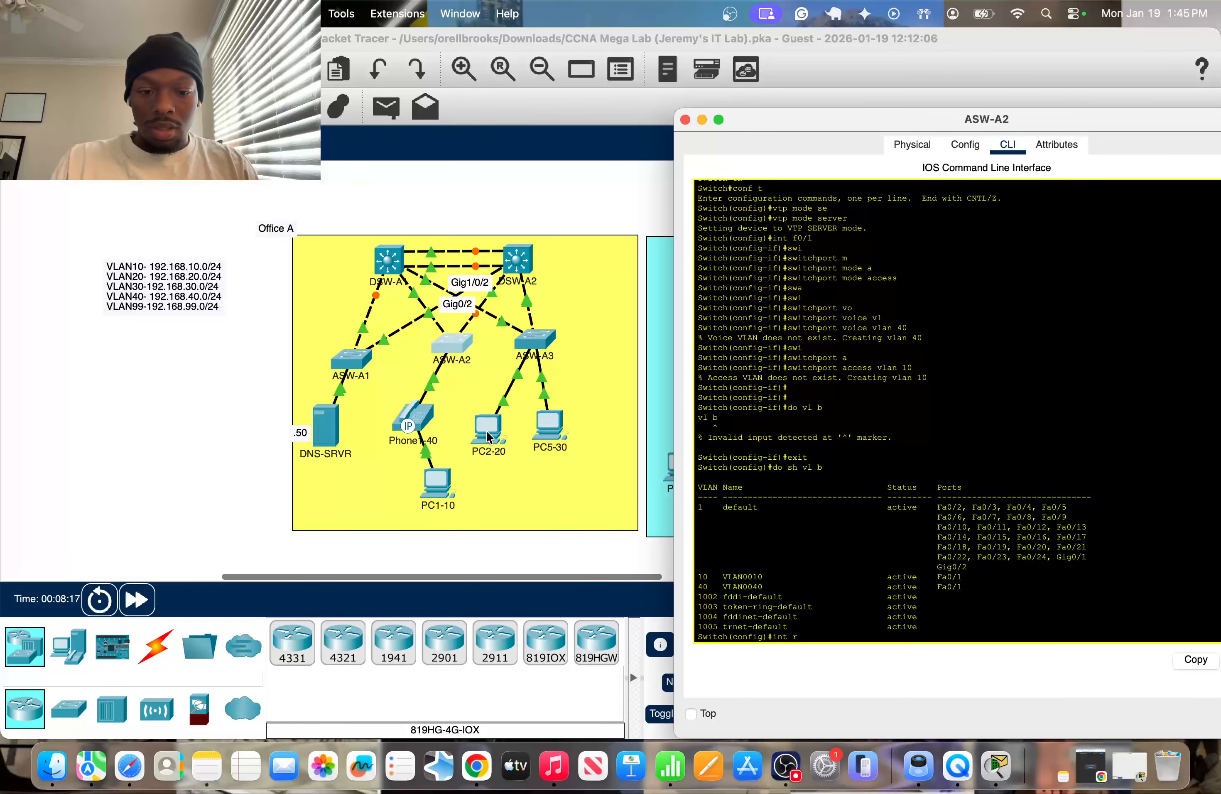
pyautogui.write(' g0/1-2')
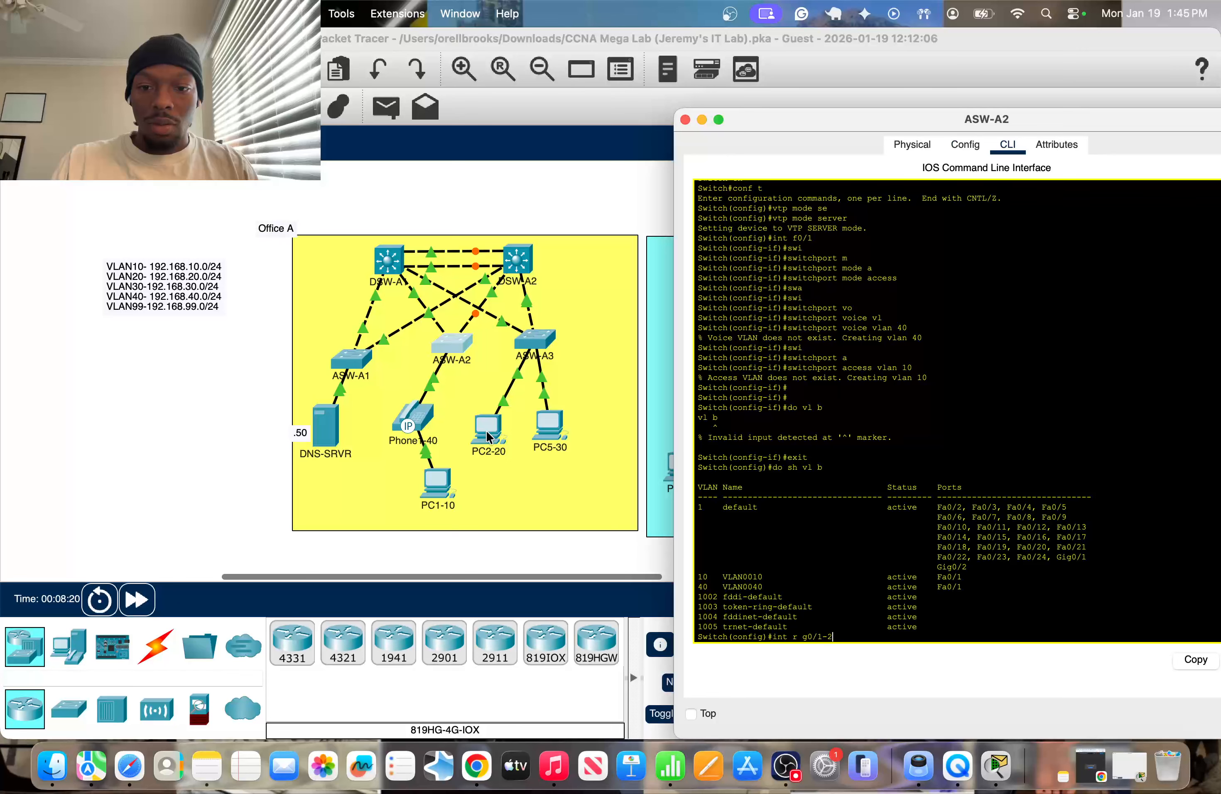
pyautogui.press('Return')
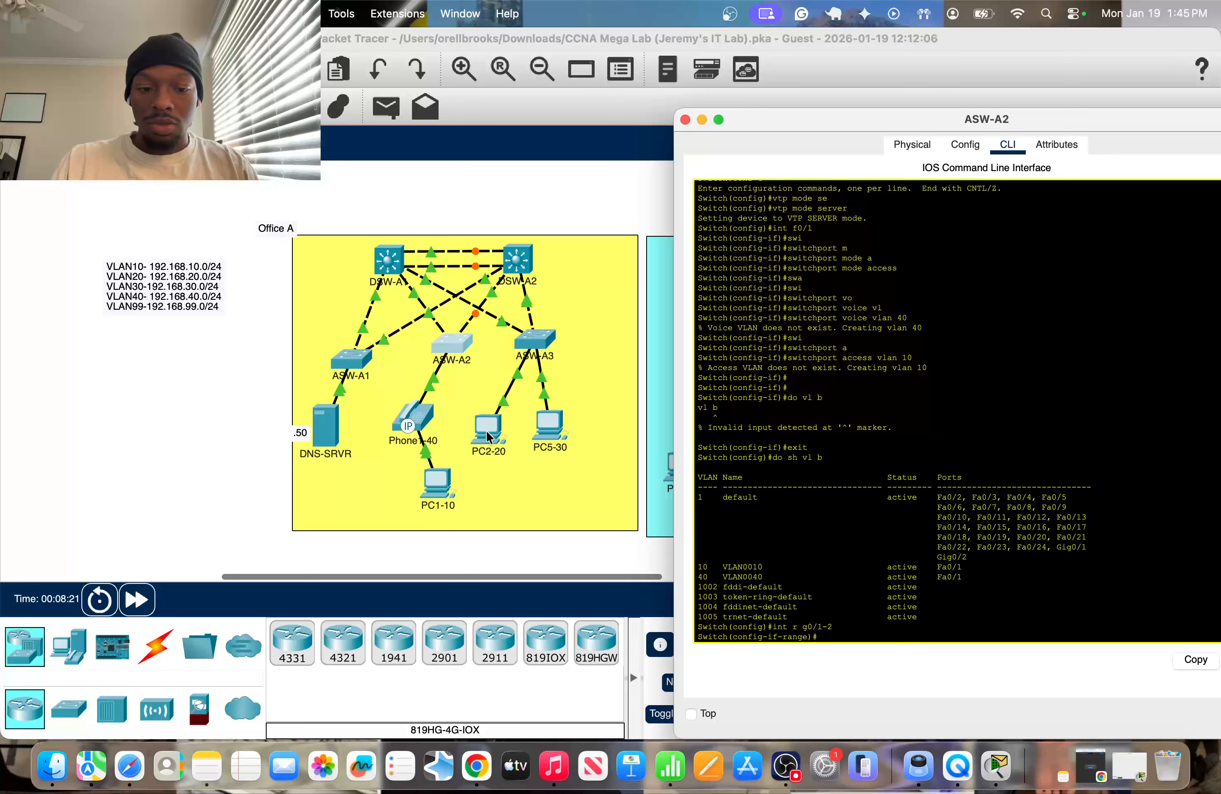
# Set ASW-A2's interface range g0/1-2 to trunk mode.
pyautogui.write('sw tr')
pyautogui.press('Tab')
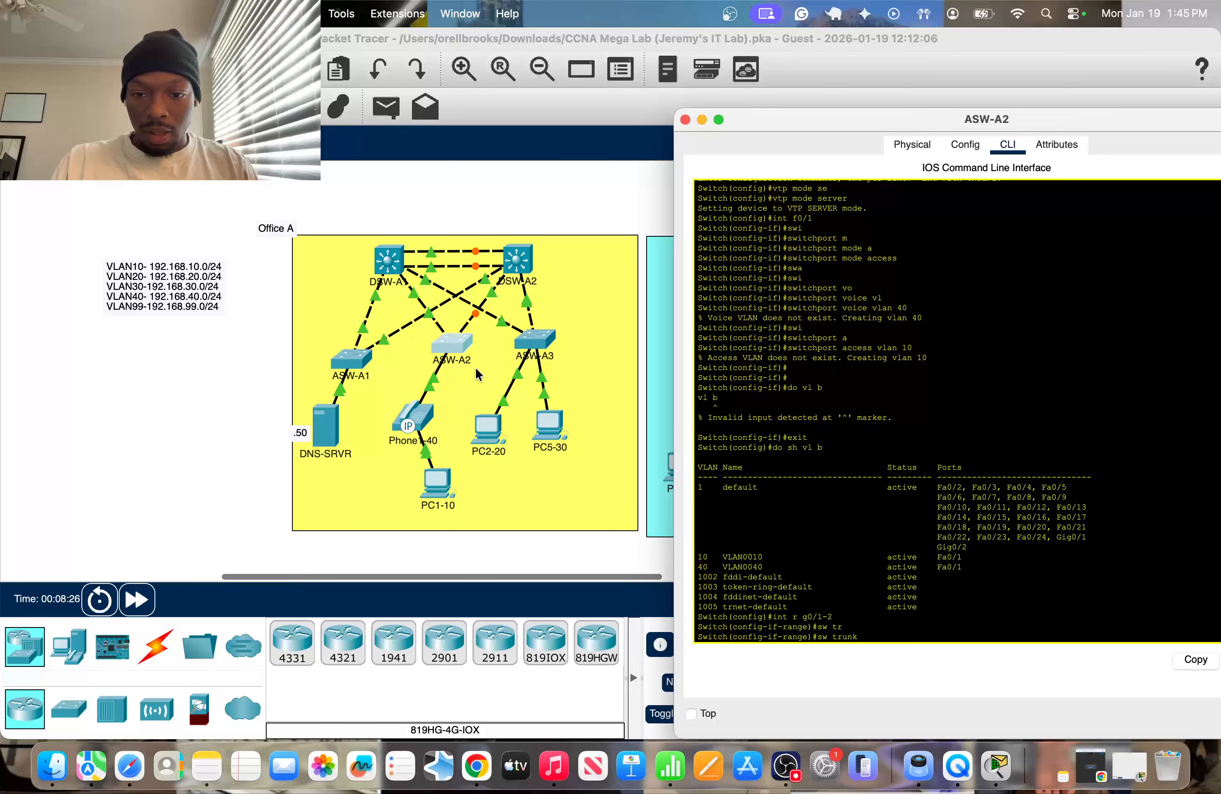
pyautogui.press('BackSpace')
pyautogui.press('BackSpace')
pyautogui.press('BackSpace')
pyautogui.press('BackSpace')
pyautogui.press('BackSpace')
pyautogui.press('BackSpace')
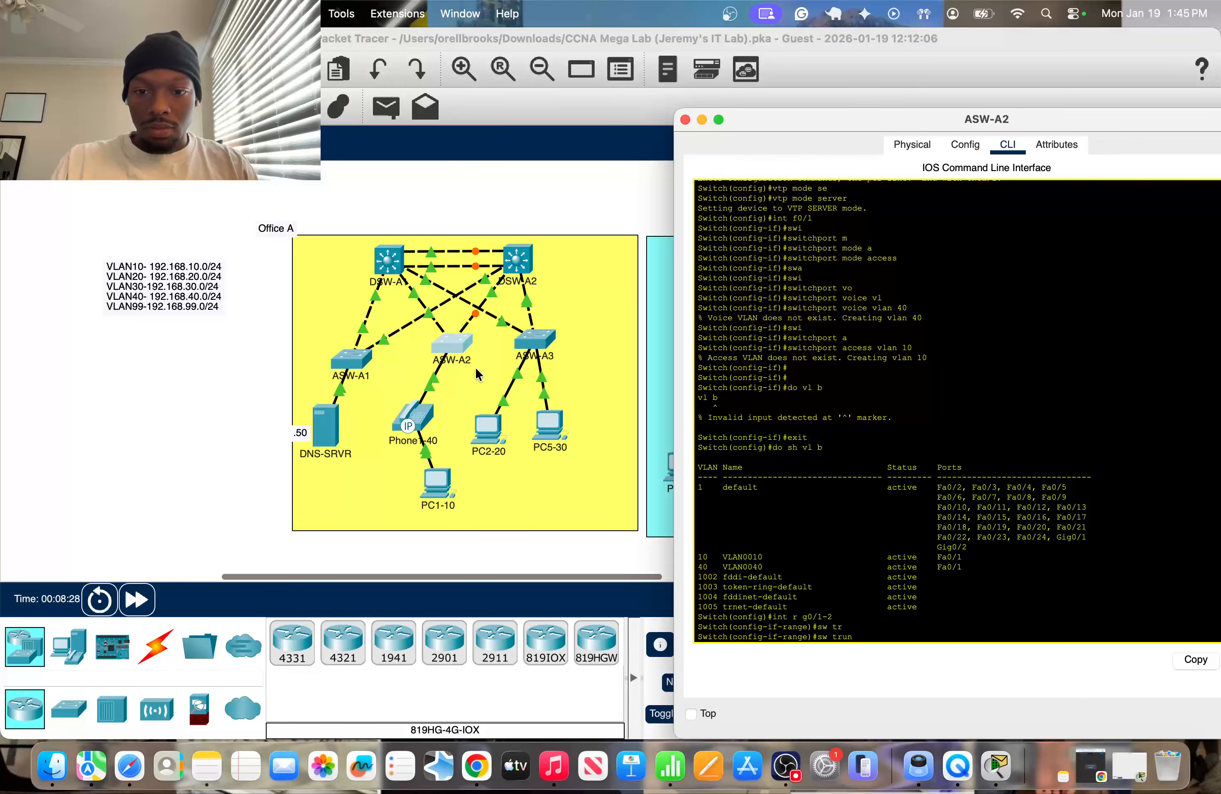
pyautogui.write('m t')
pyautogui.write('r')
pyautogui.press('Return')
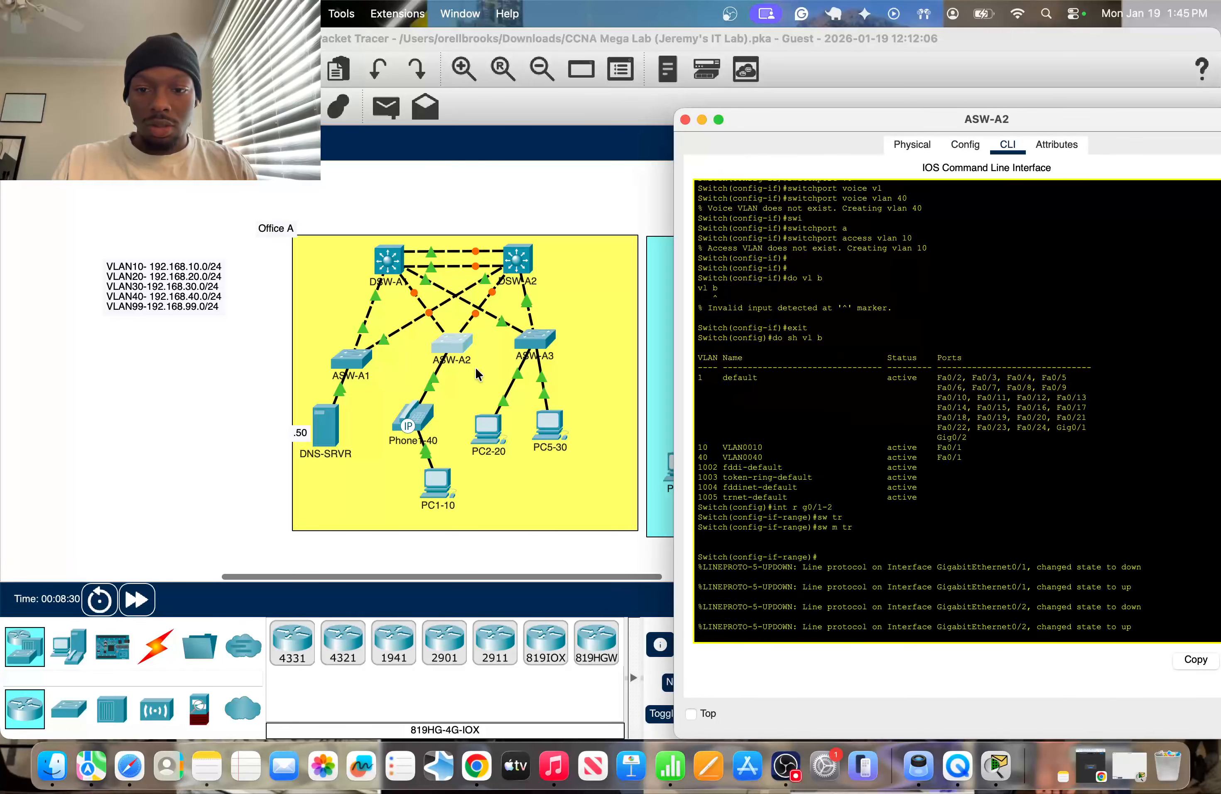
pyautogui.press('Return')
pyautogui.press('Return')
# Allow only VLANs 10 and 40 on ASW-A2's g0/1-2 trunks and close the switch window.
pyautogui.write('sw trun')
pyautogui.press('Tab')
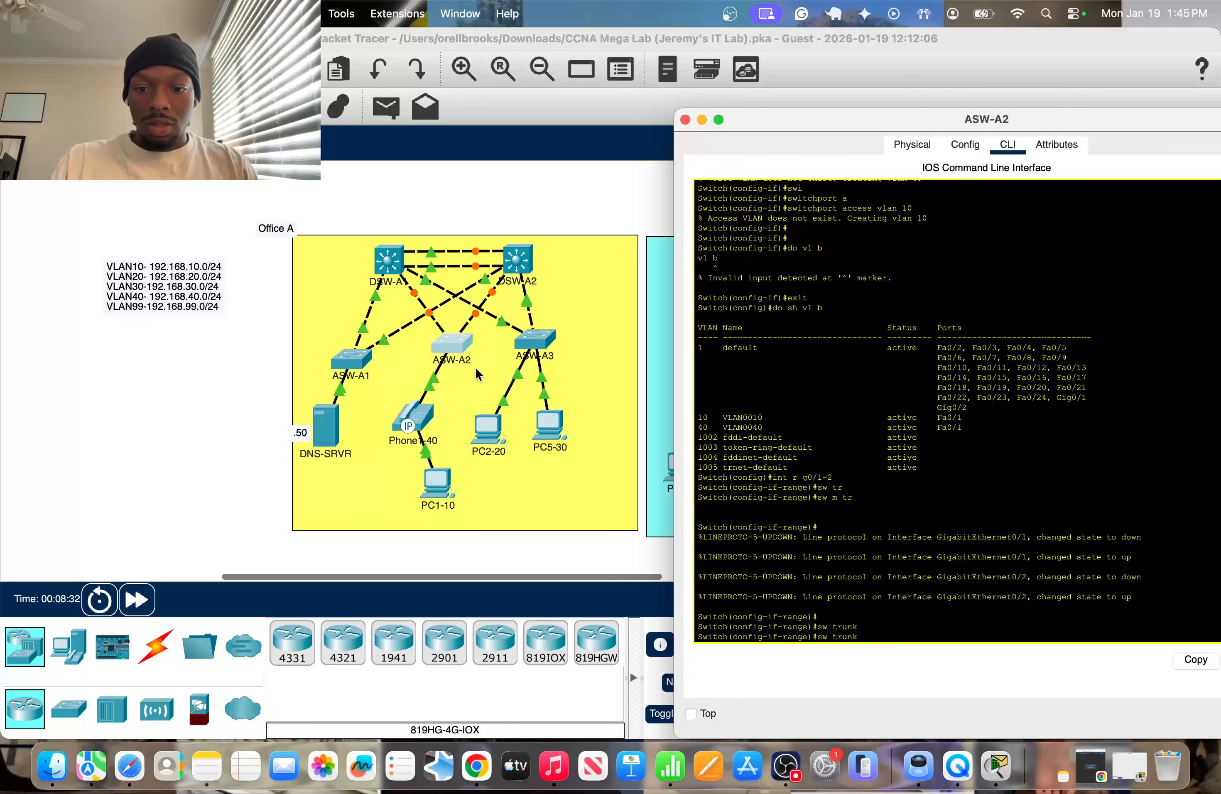
pyautogui.write('a')
pyautogui.press('Tab')
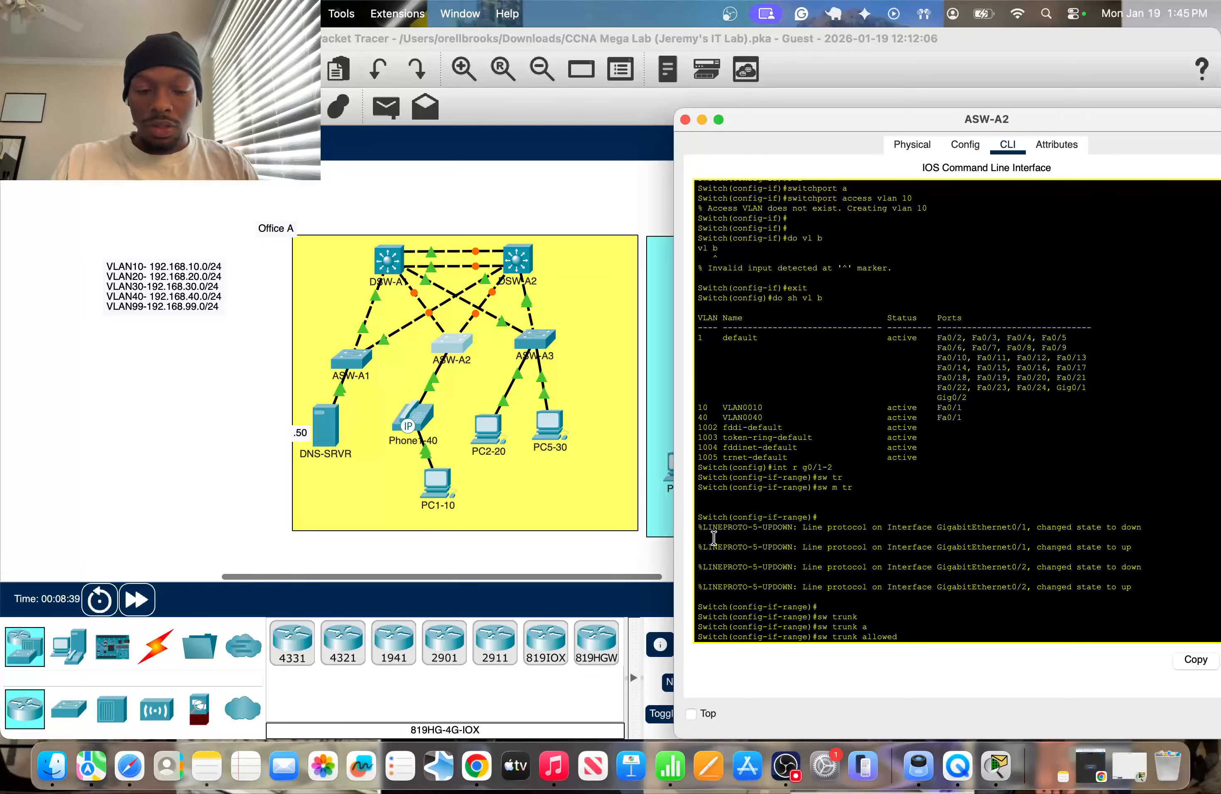
pyautogui.write('lan 10,40')
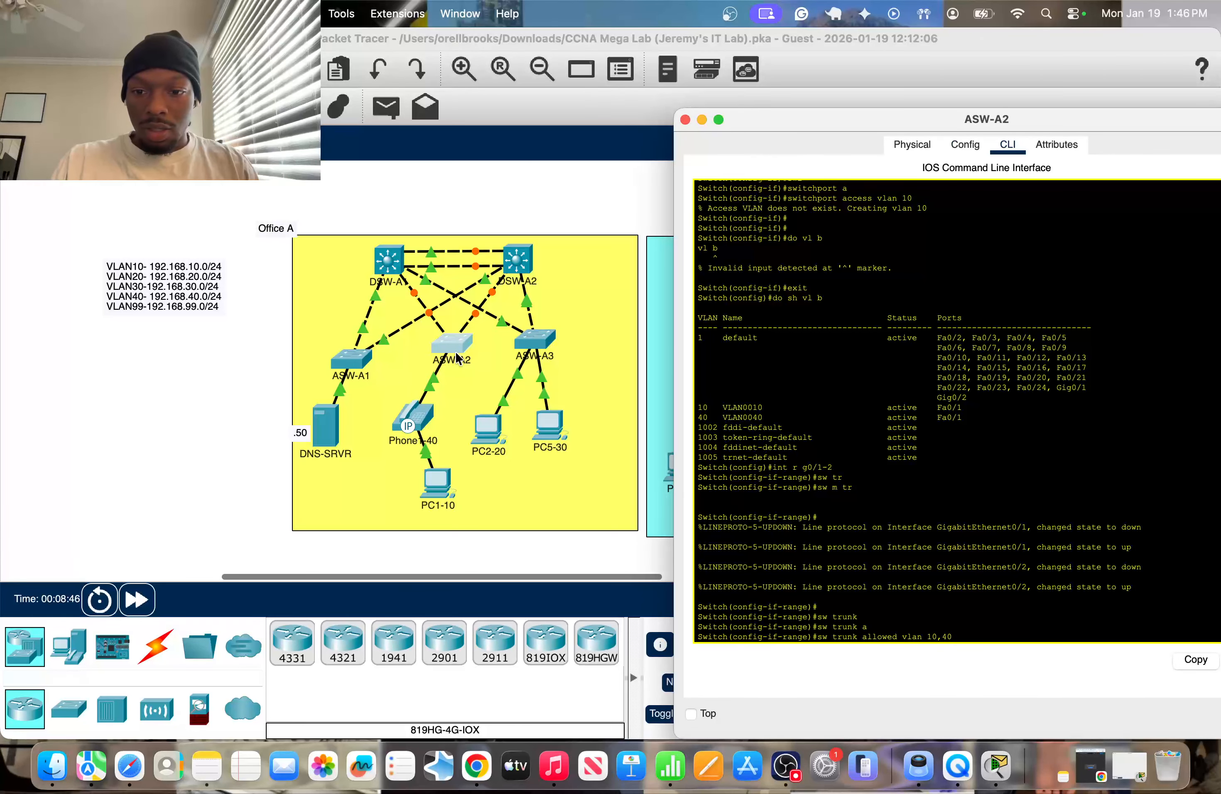
pyautogui.press('Return')
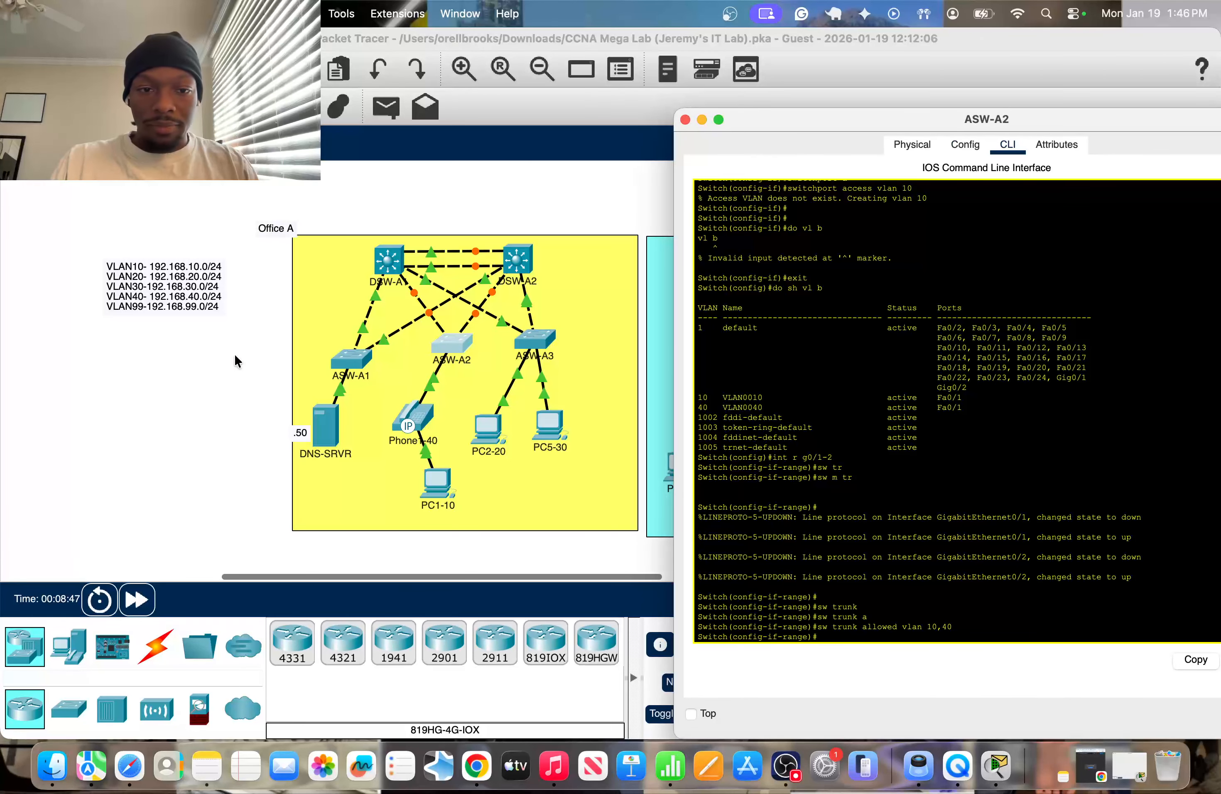
pyautogui.click(159, 459)
# Return ASW-A3 to global configuration mode and check its uplink port labels in the topology.
pyautogui.click(534, 336)
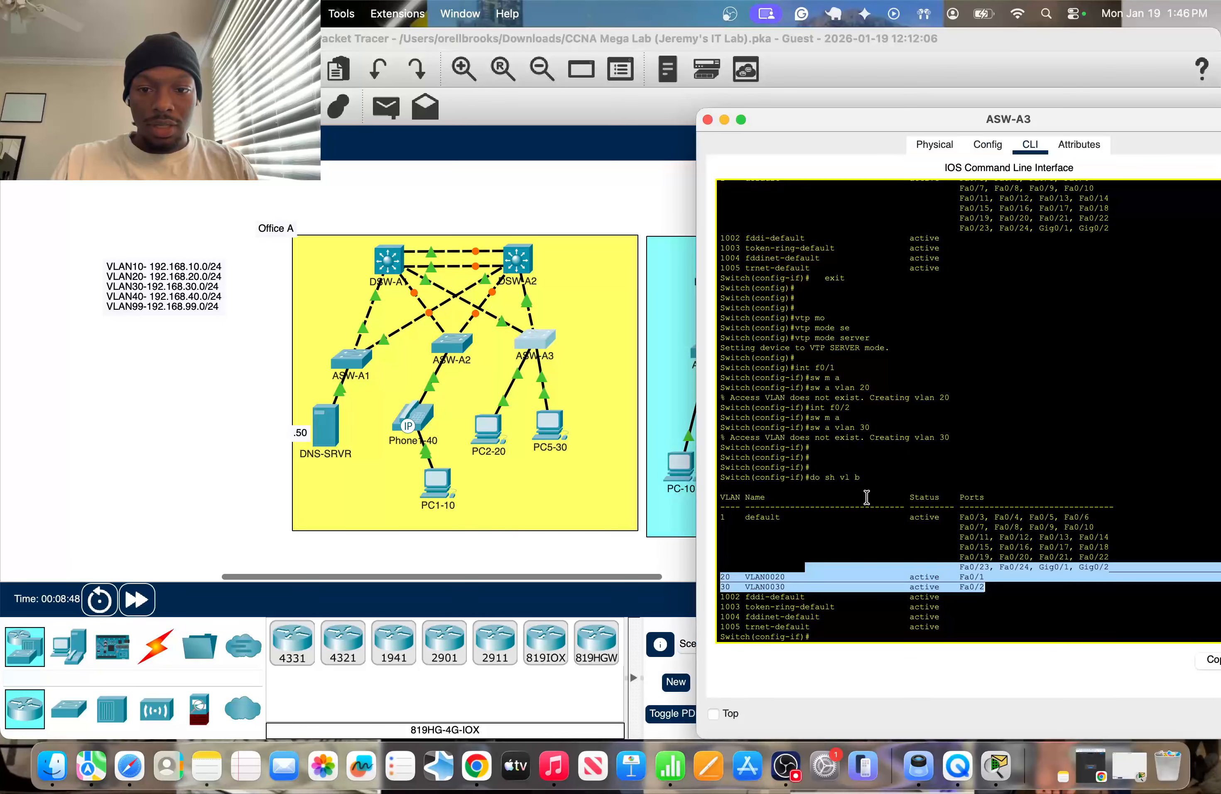
pyautogui.click(809, 639)
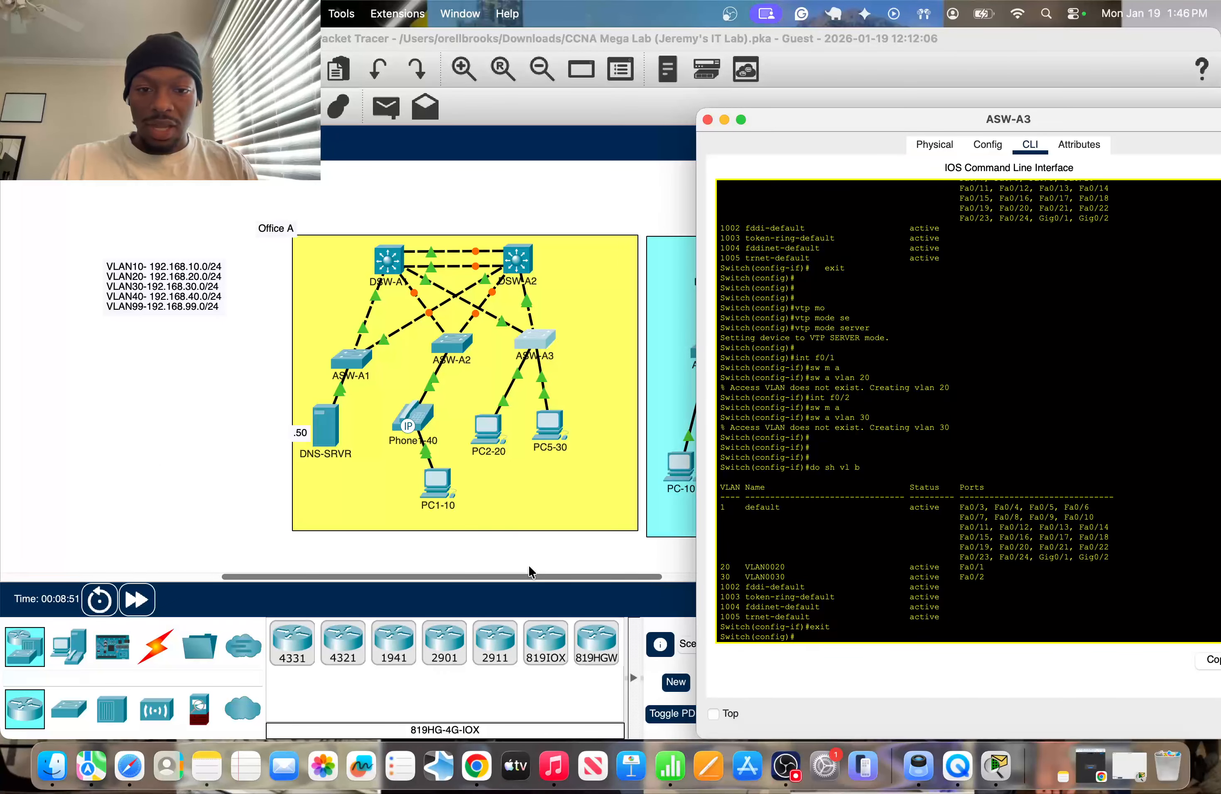
pyautogui.click(572, 544)
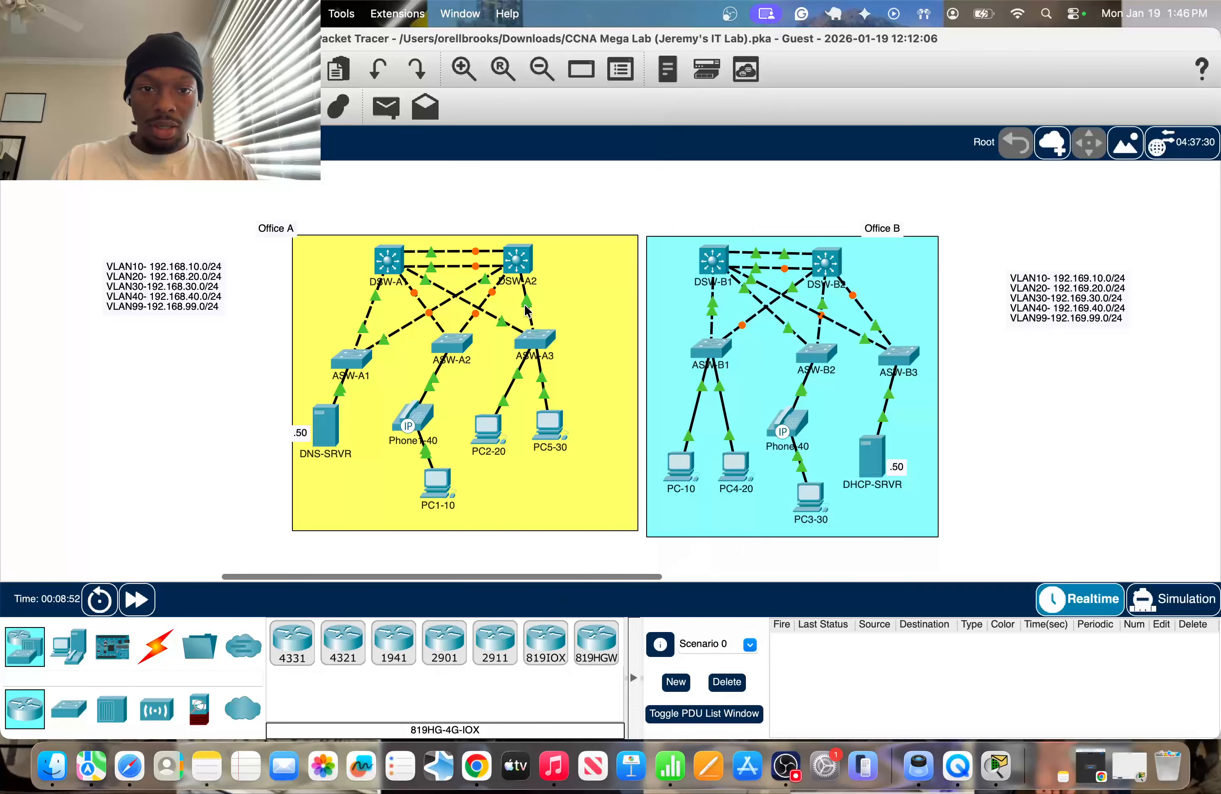
pyautogui.moveTo(503, 322)
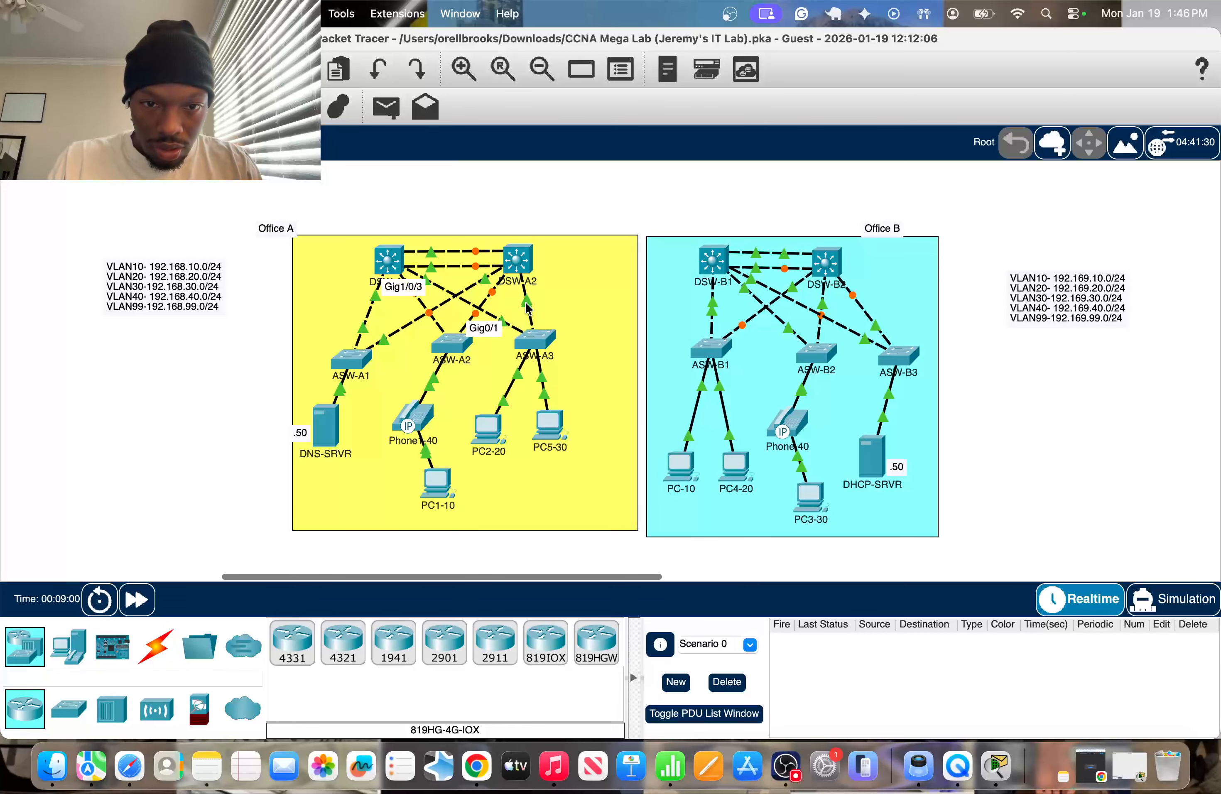
pyautogui.click(534, 339)
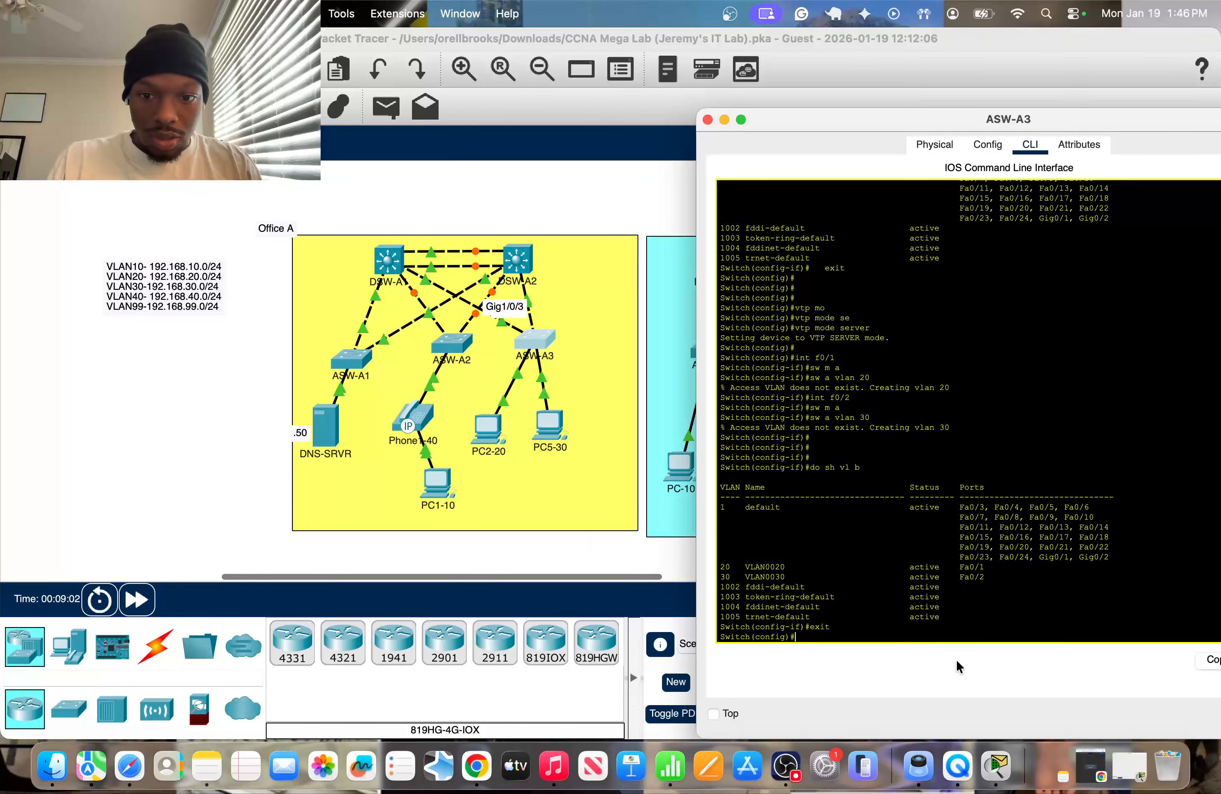
# Try to enter interface range g0/1 , g1/0/3 on ASW-A3.
pyautogui.write('int r ')
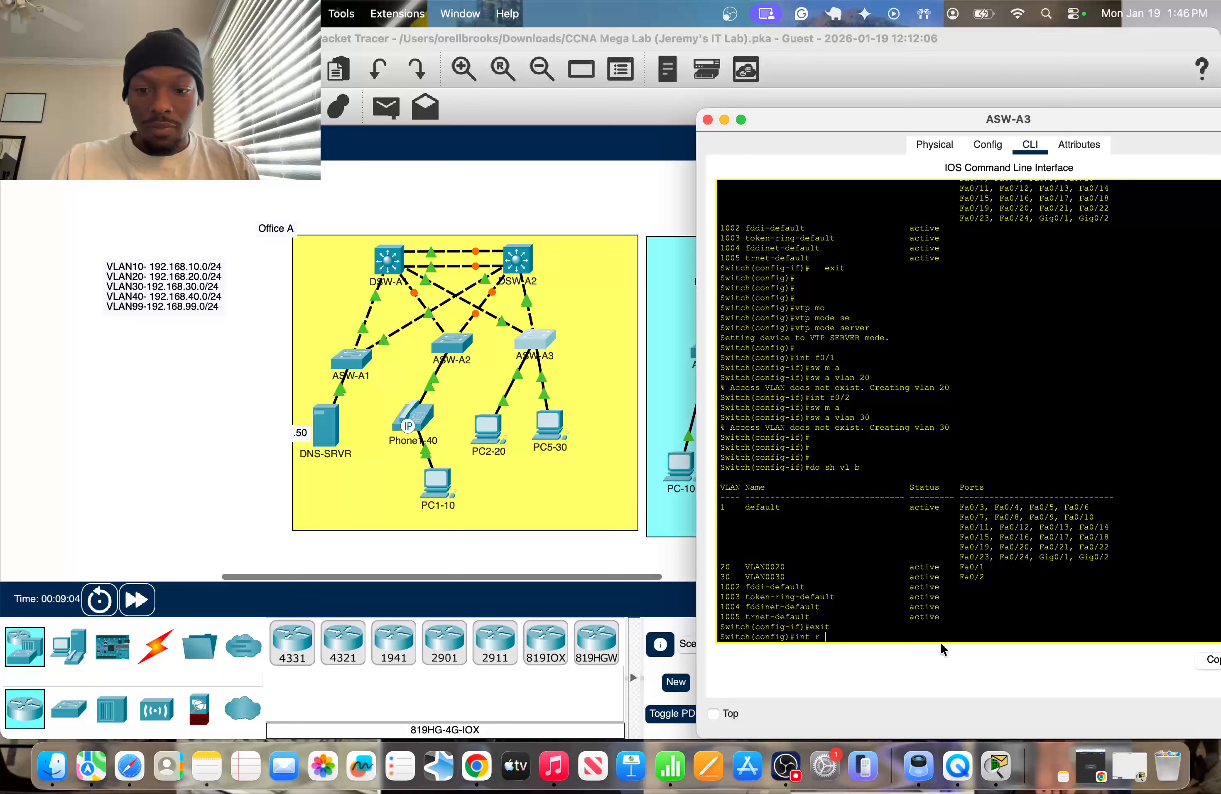
pyautogui.write('g0/1')
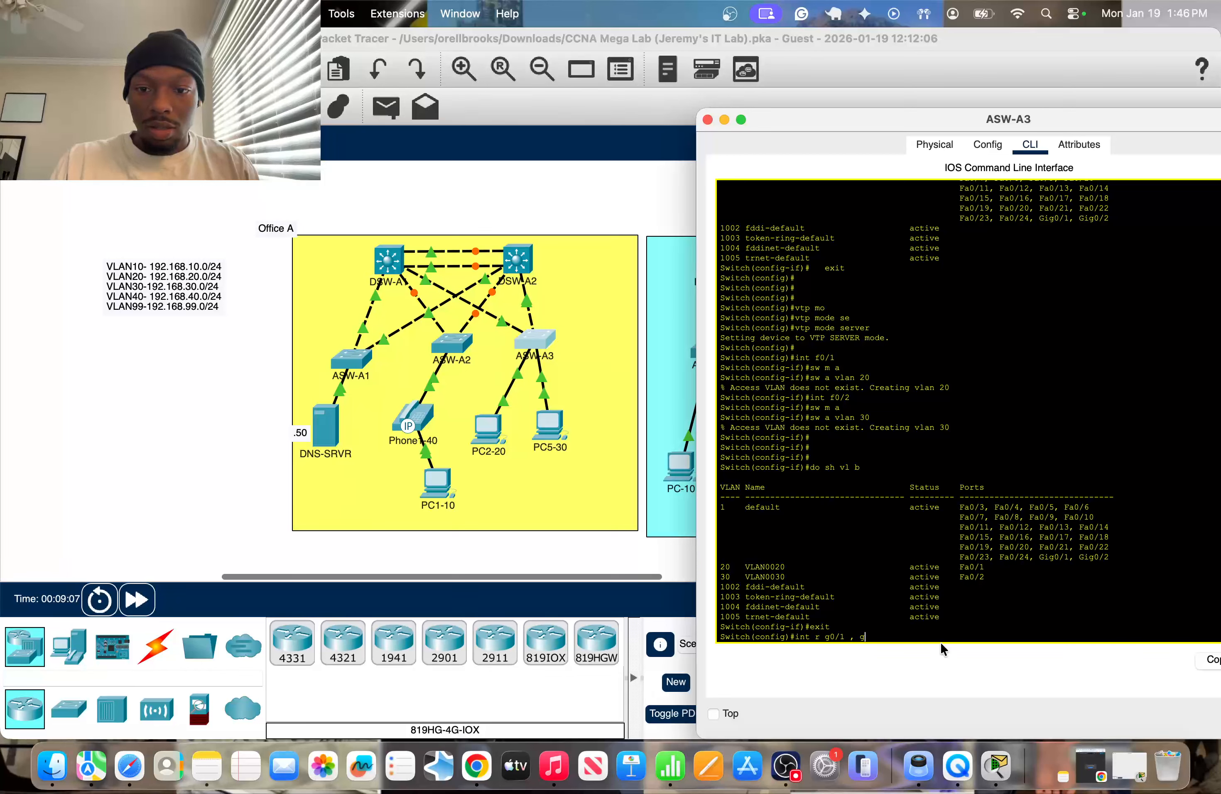
pyautogui.write(' , g1')
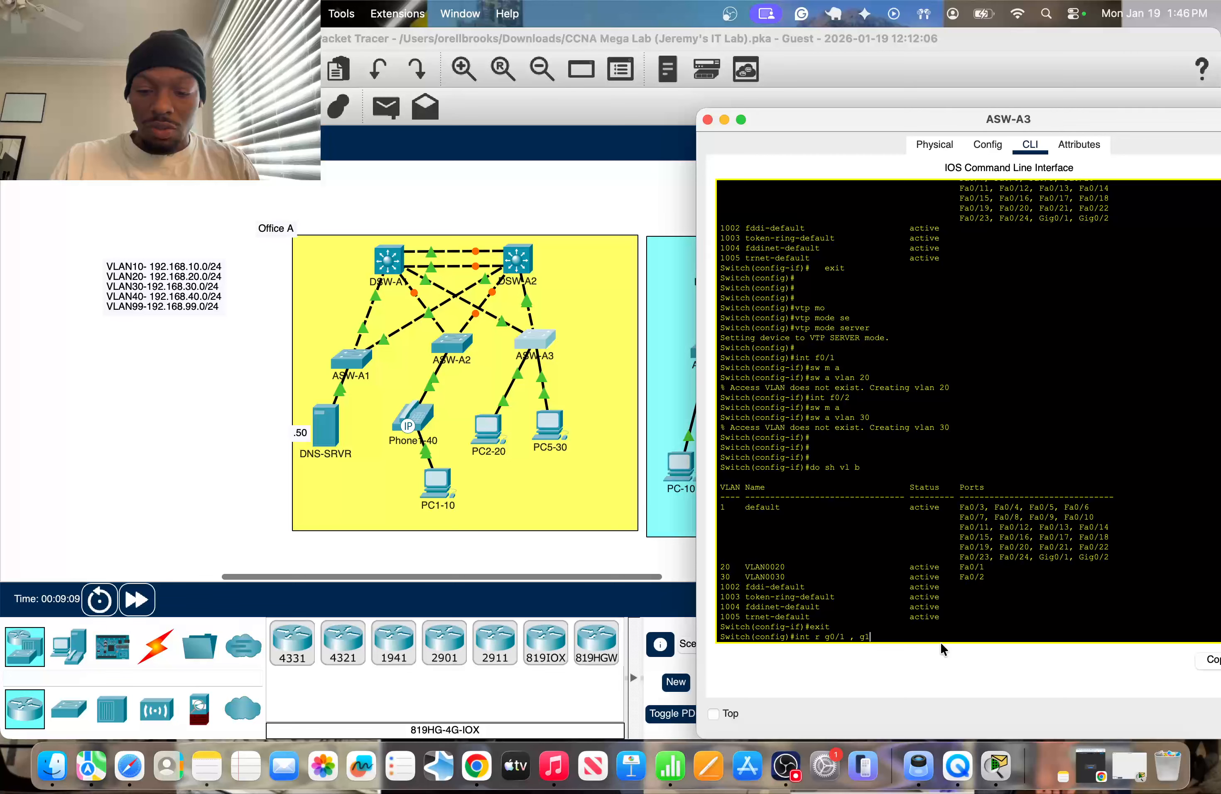
pyautogui.write('/0/3')
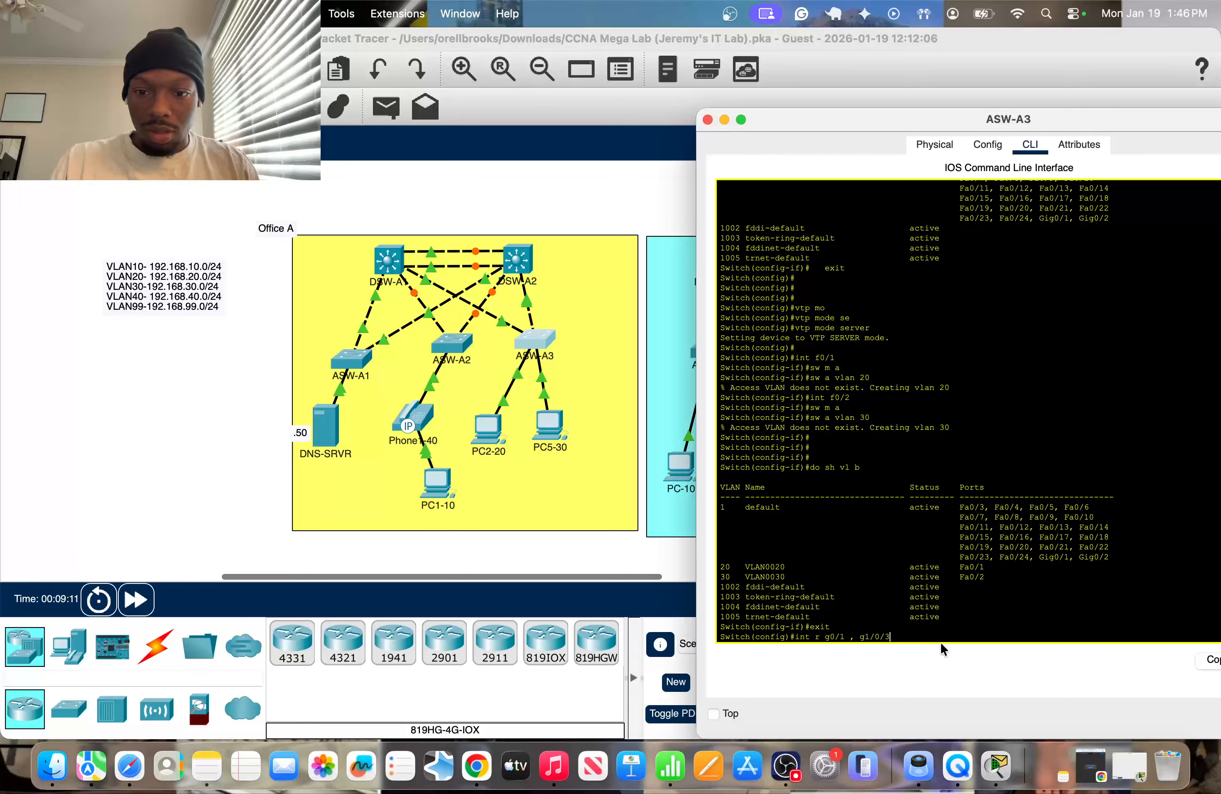
pyautogui.press('Return')
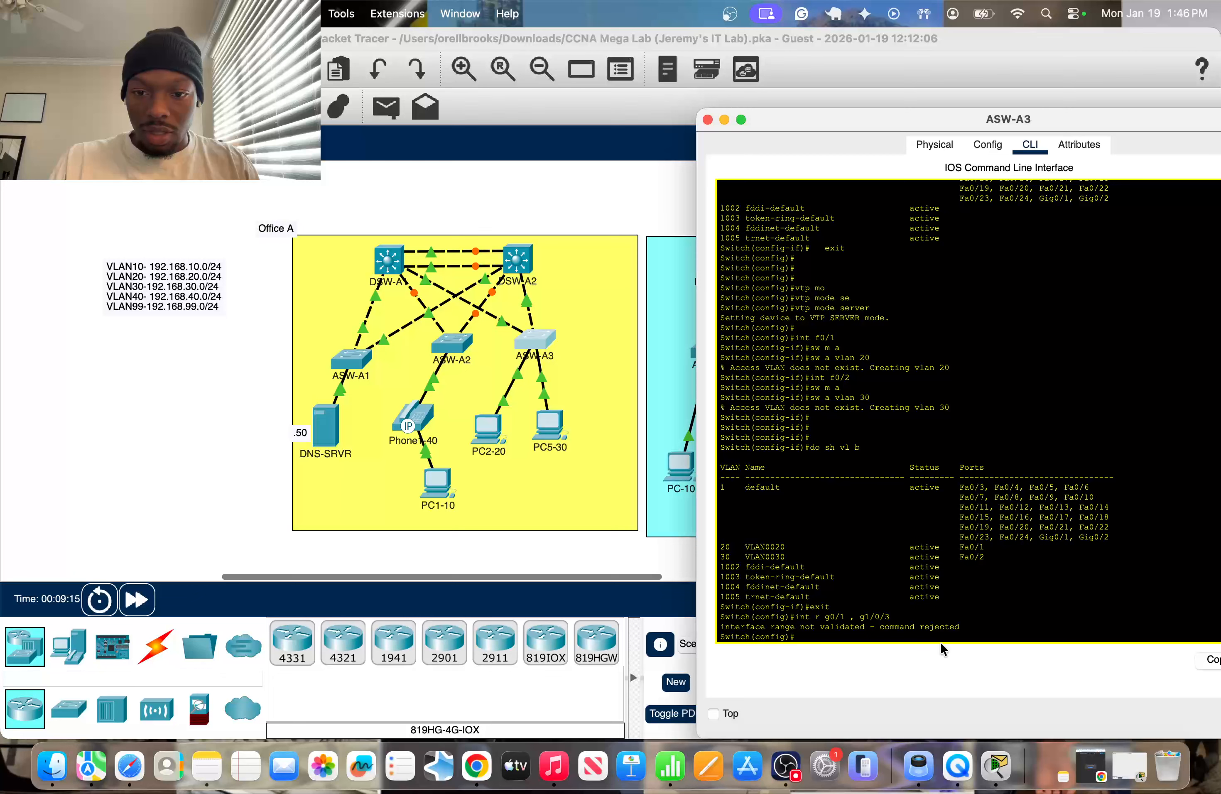
# Enter interface range g0/1 alone on ASW-A3 and set that uplink to trunk mode.
pyautogui.press('Up')
pyautogui.press('BackSpace')
pyautogui.press('BackSpace')
pyautogui.press('BackSpace')
pyautogui.press('BackSpace')
pyautogui.press('BackSpace')
pyautogui.press('BackSpace')
pyautogui.press('BackSpace')
pyautogui.press('BackSpace')
pyautogui.press('BackSpace')
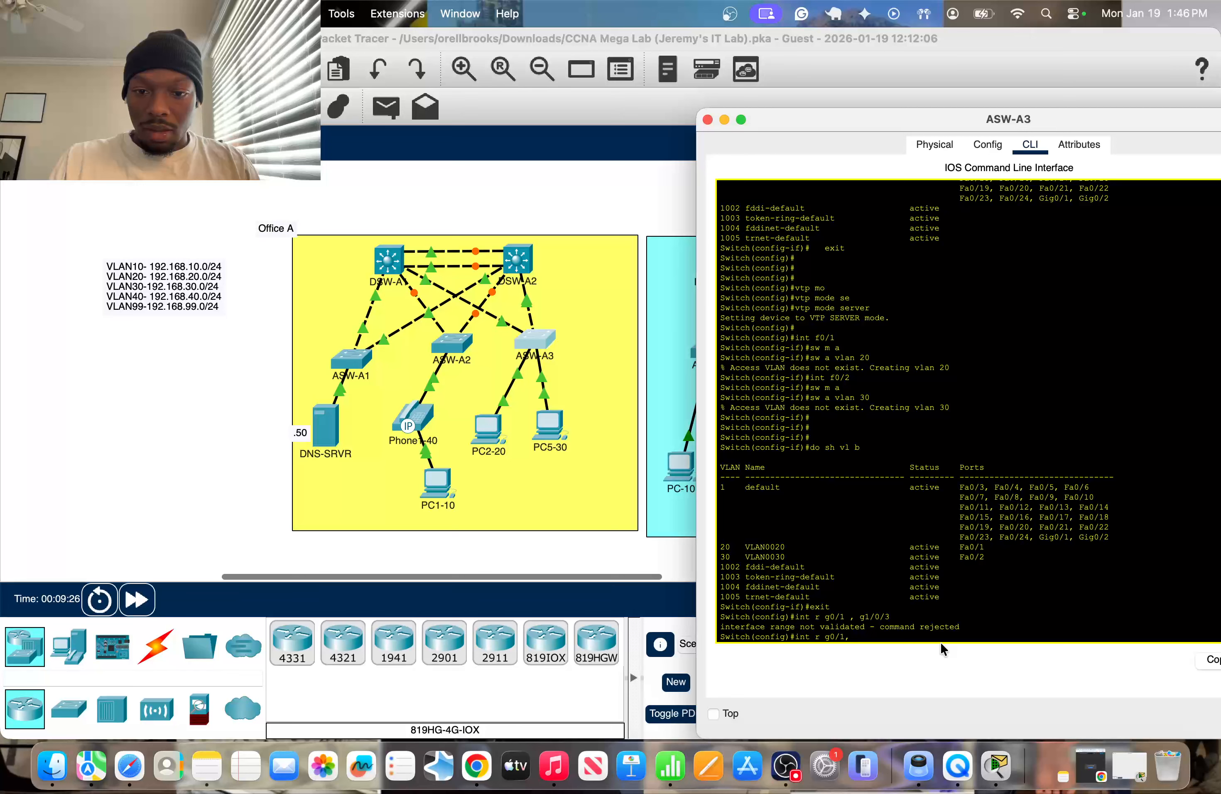
pyautogui.press('BackSpace')
pyautogui.press('Return')
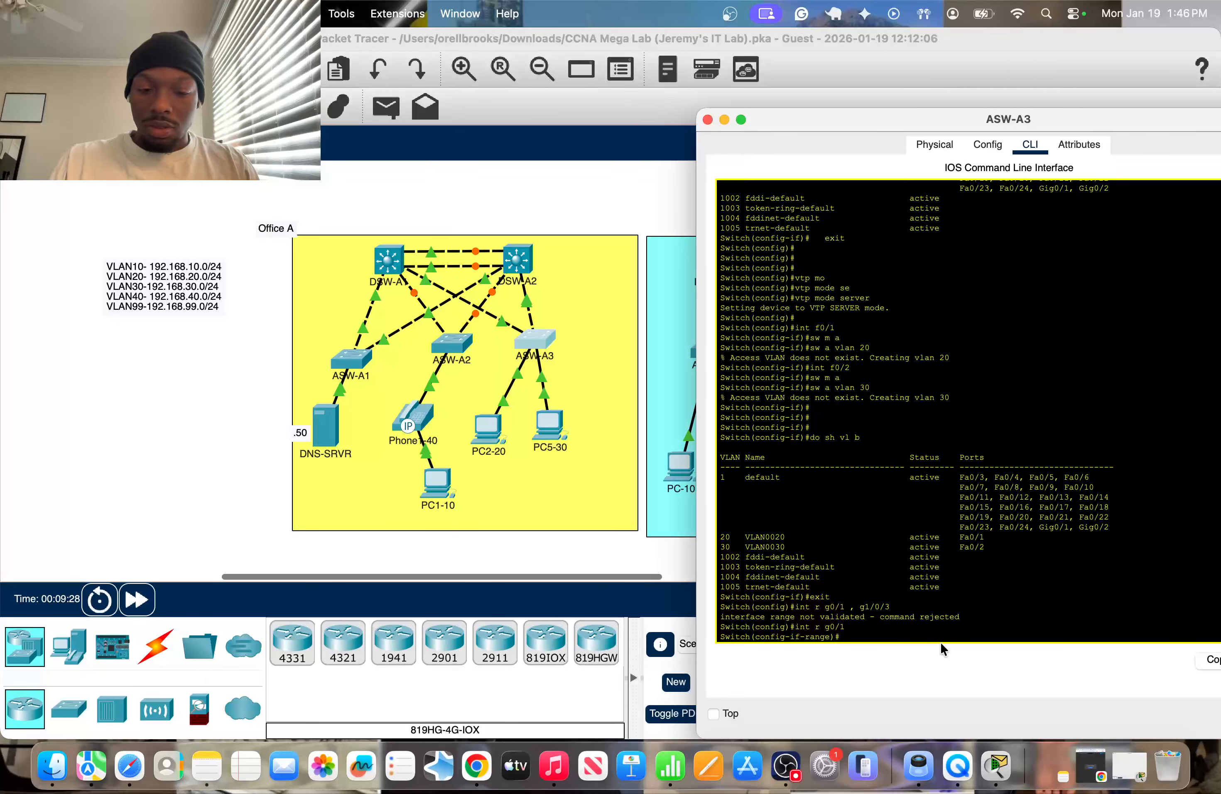
pyautogui.write('sw')
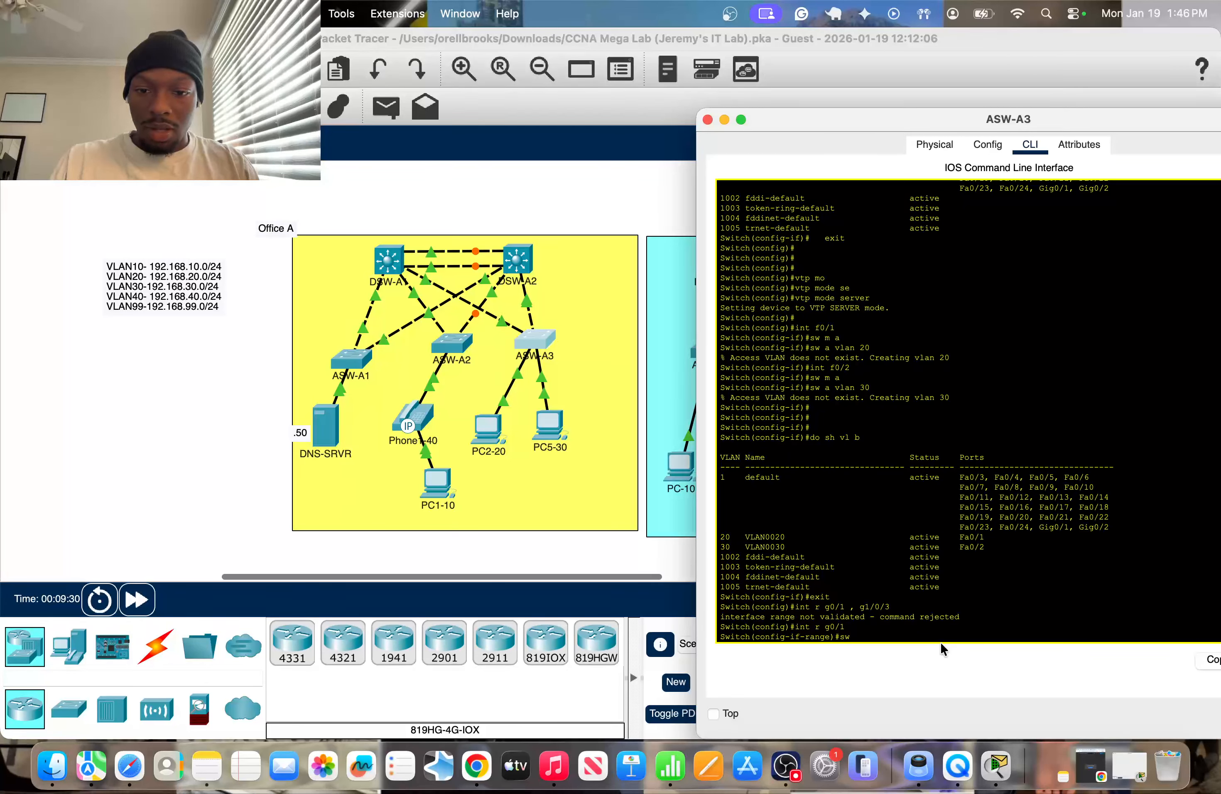
pyautogui.write(' m tr')
pyautogui.press('Return')
# Try to allow 20,30 on ASW-A3's g0/1 trunk without the vlan keyword.
pyautogui.write('sw')
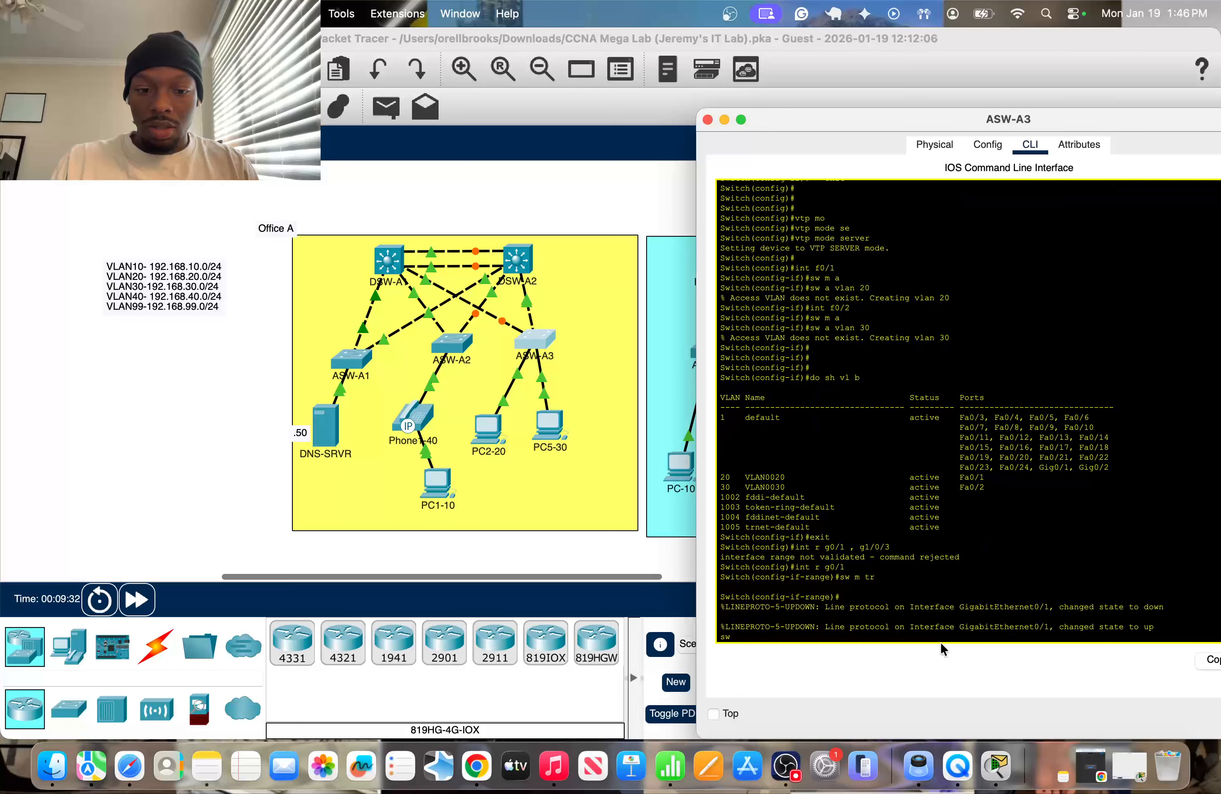
pyautogui.write(' tr a')
pyautogui.press('Tab')
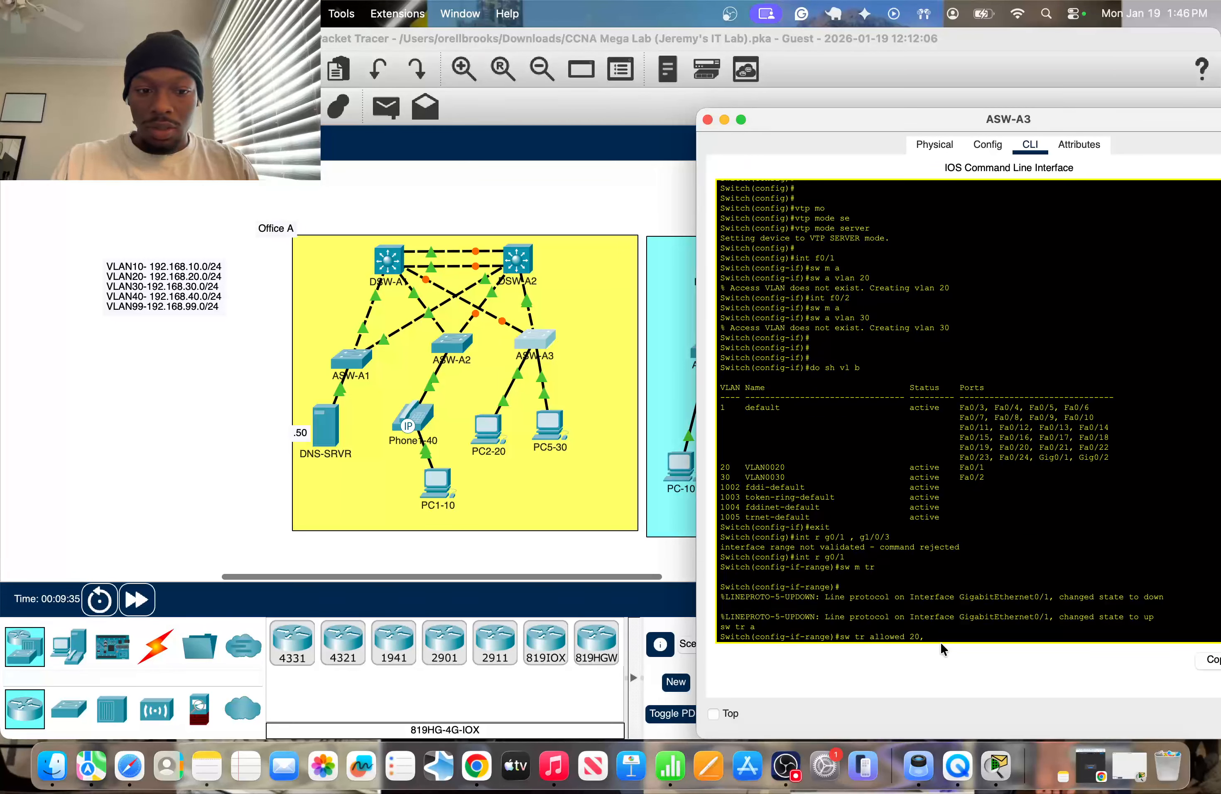
pyautogui.press('Return')
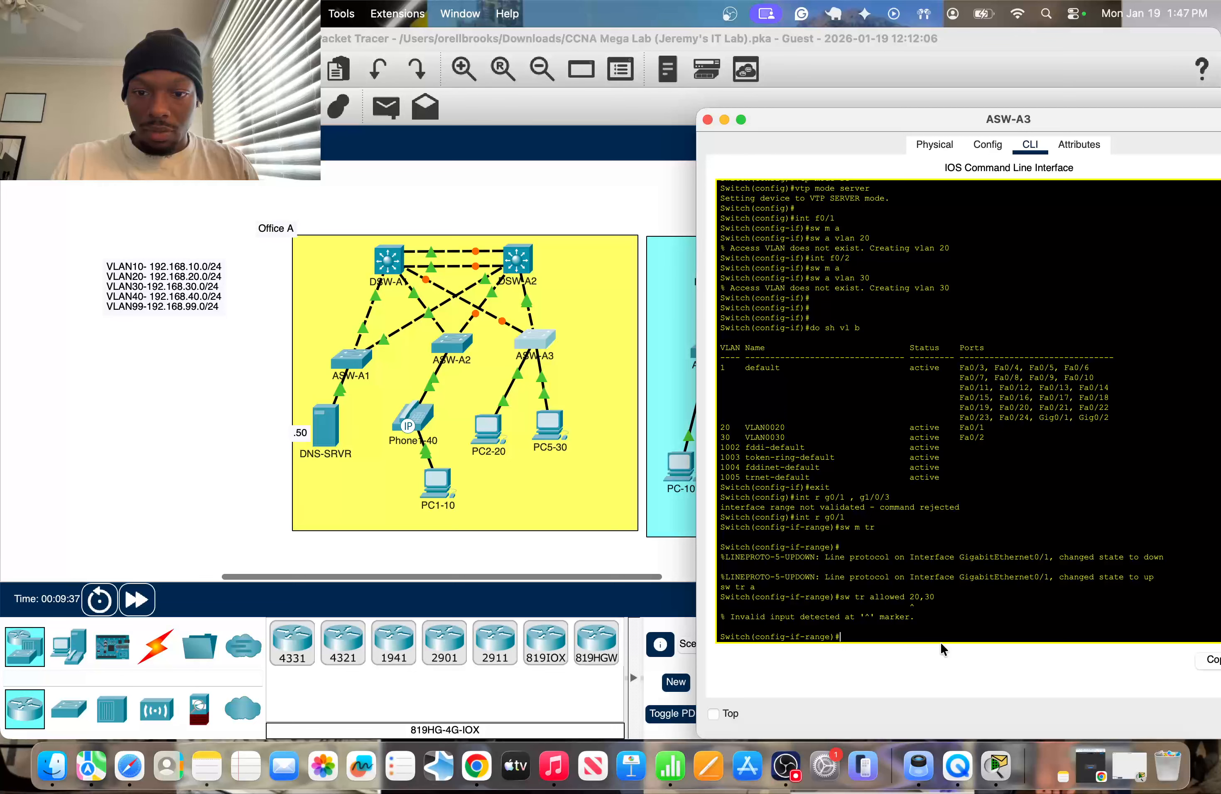
# Allow only VLANs 20 and 30 on ASW-A3's g0/1 trunk and exit interface configuration.
pyautogui.write('sw tr a')
pyautogui.press('Tab')
pyautogui.write('vlan')
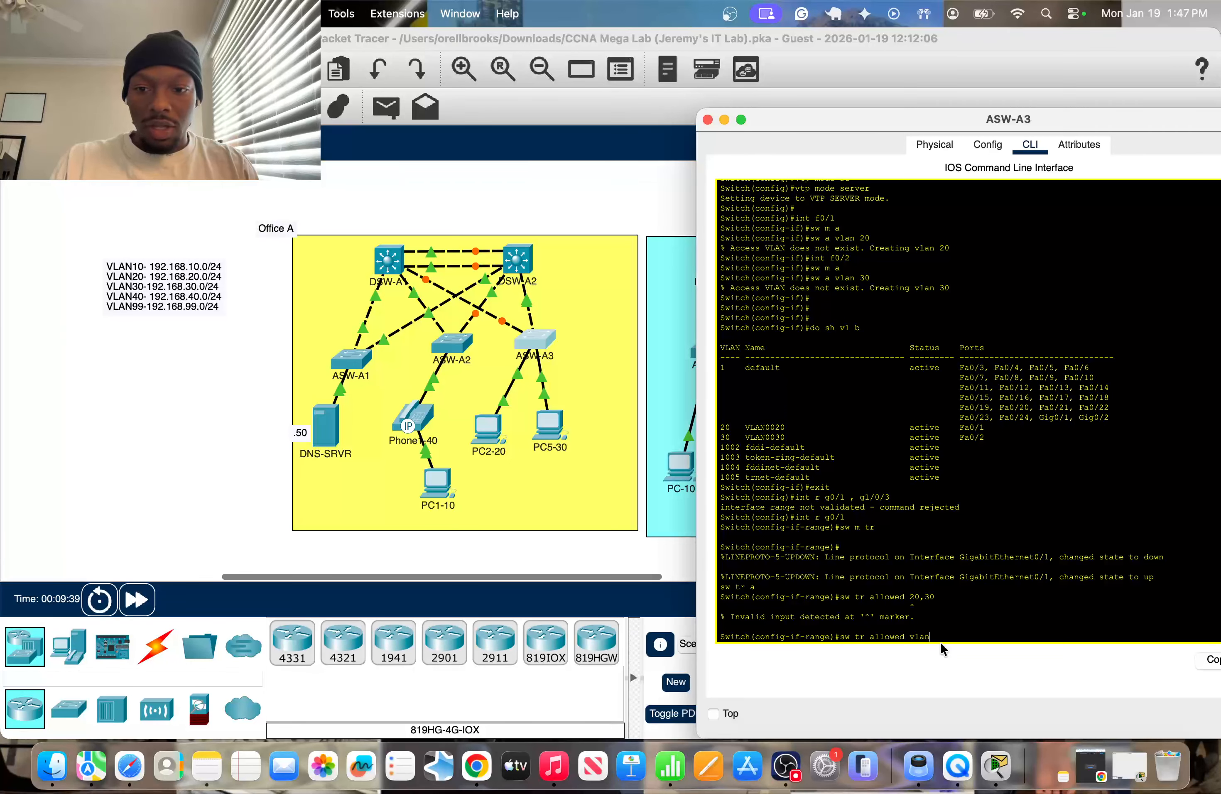
pyautogui.write(' 20,30')
pyautogui.press('Return')
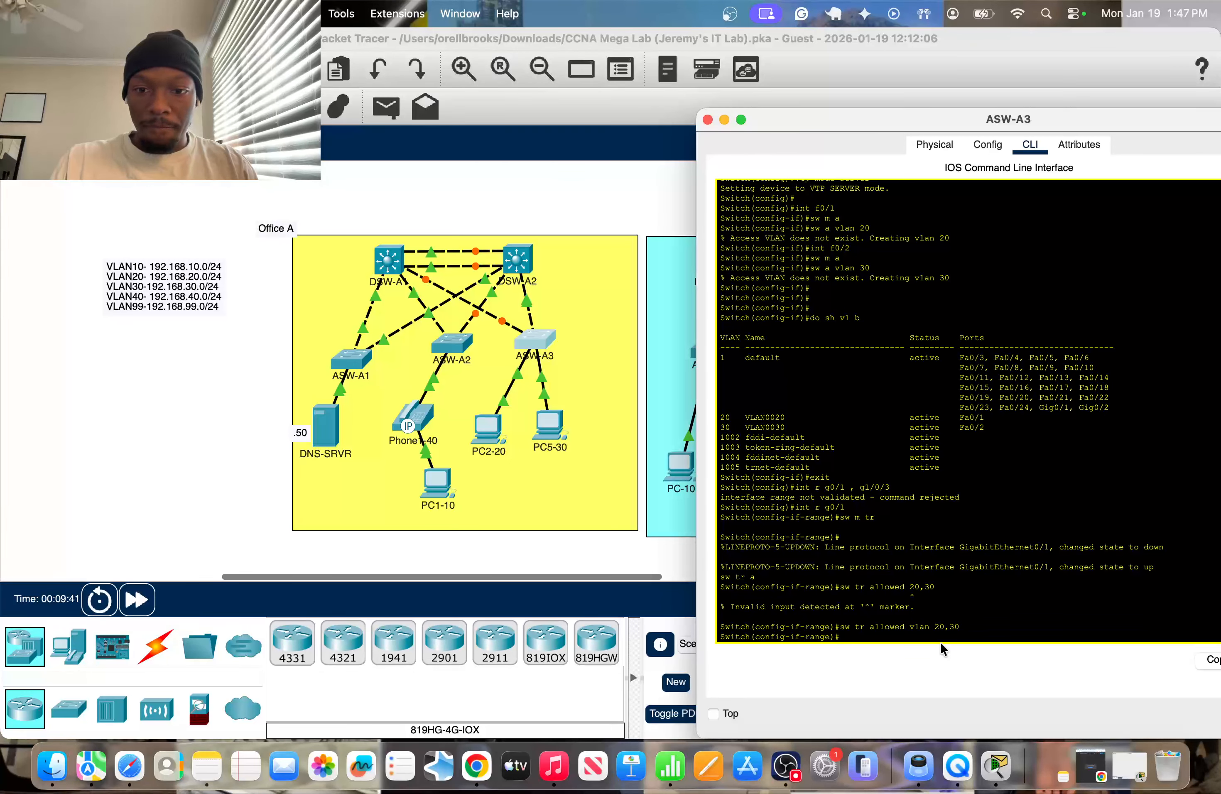
pyautogui.write('exit')
pyautogui.press('Return')
# Try to enter interface g1/0/3 on ASW-A3.
pyautogui.write('int ')
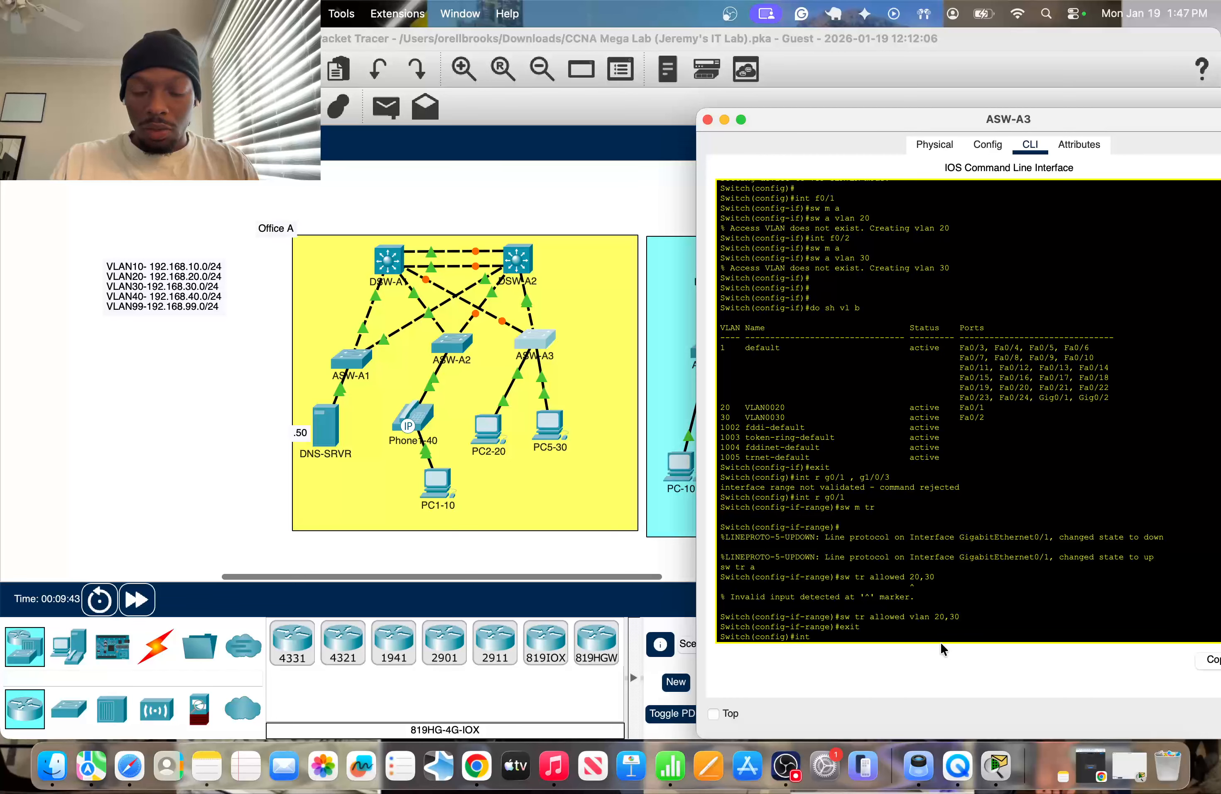
pyautogui.write('g')
pyautogui.write('1/0/3')
pyautogui.press('Return')
pyautogui.press('Return')
# Check ASW-A3's link to DSW-A2 in the topology and enter interface g0/2 on ASW-A3.
pyautogui.press('Up')
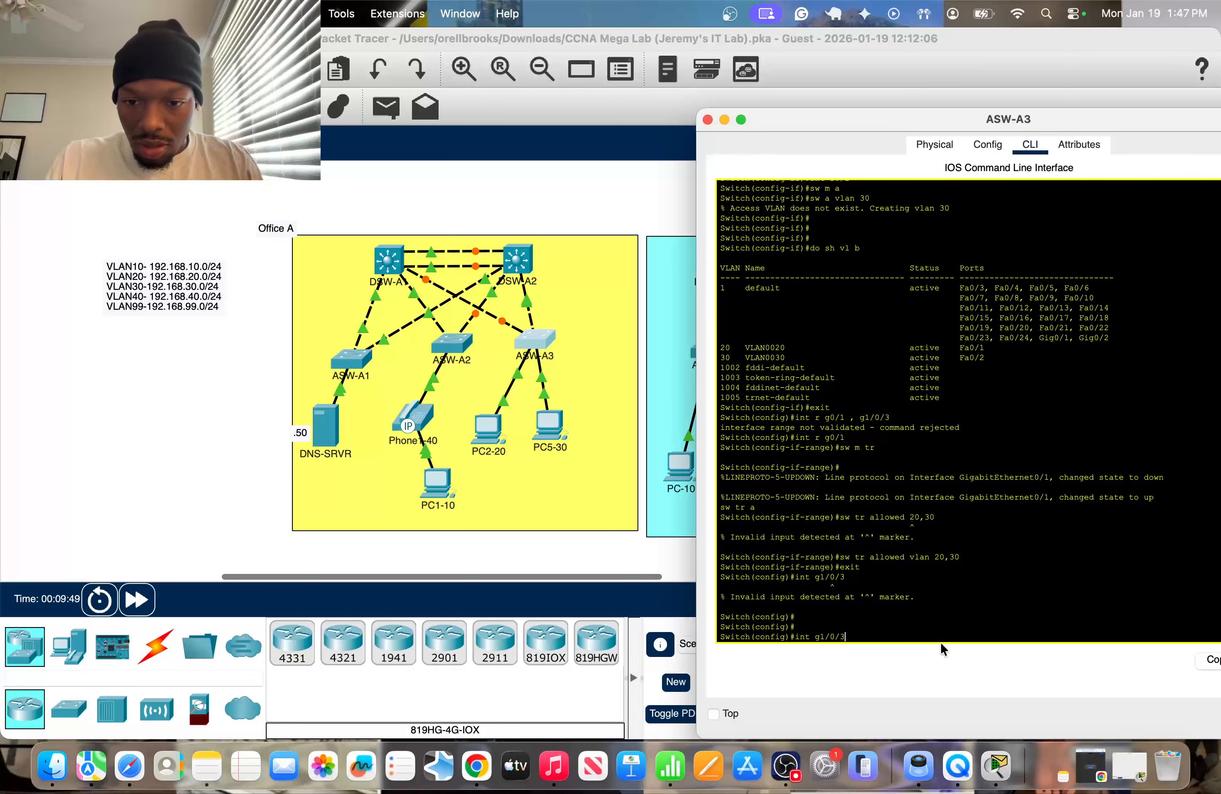
pyautogui.press('super+w')
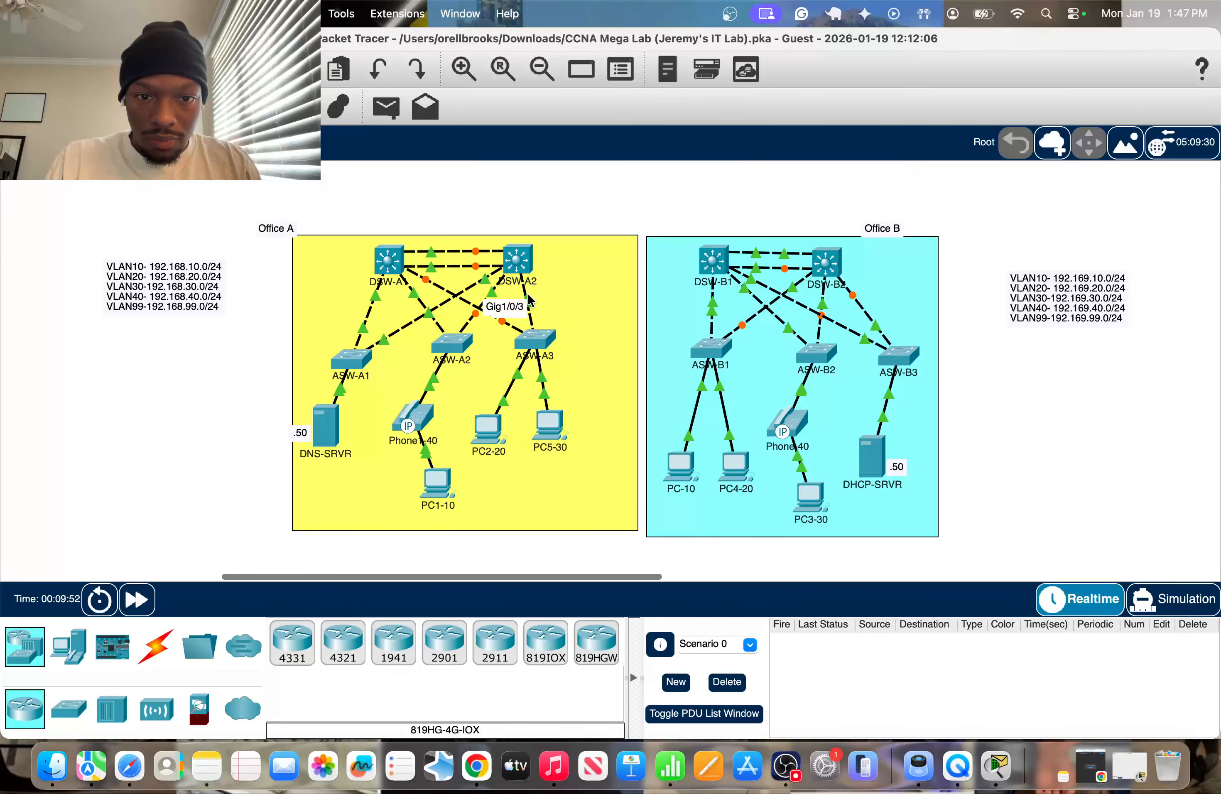
pyautogui.moveTo(531, 336)
pyautogui.mouseDown()
pyautogui.moveTo(542, 345)
pyautogui.moveTo(530, 342)
pyautogui.mouseUp()
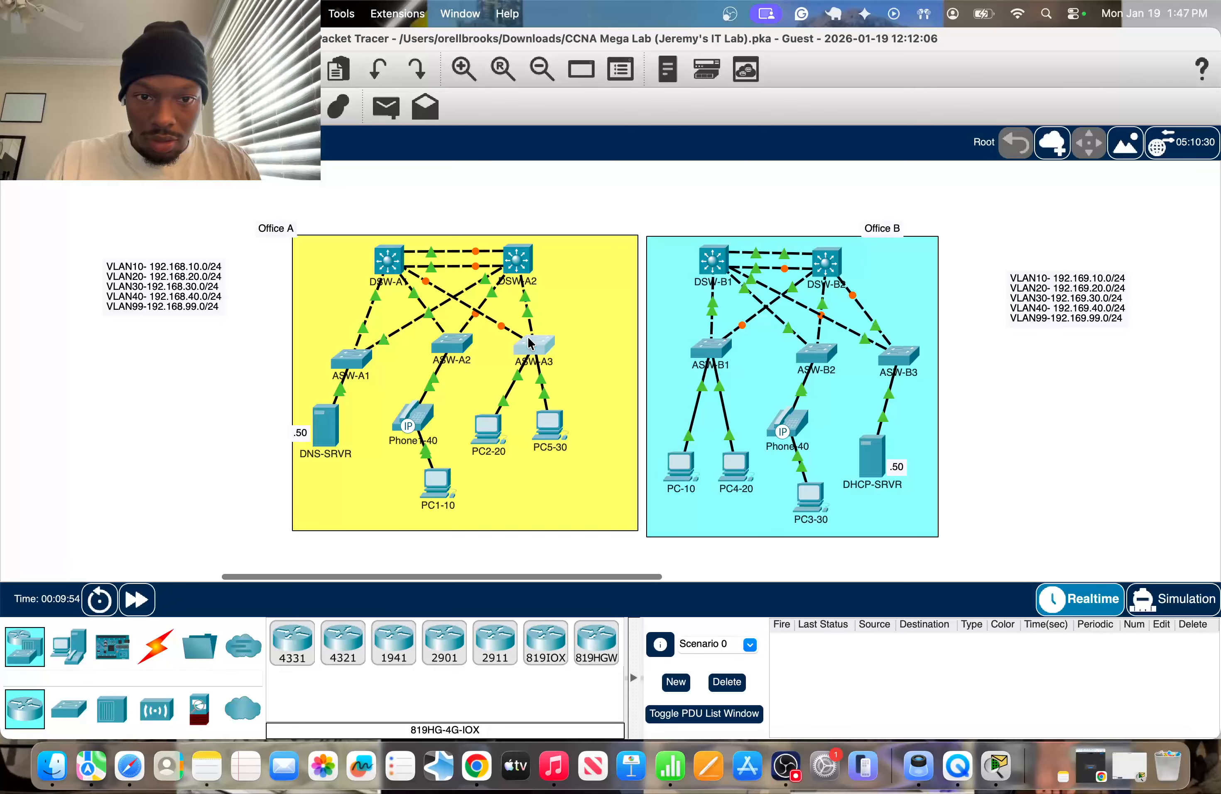
pyautogui.click(531, 343)
pyautogui.press('BackSpace')
pyautogui.press('BackSpace')
pyautogui.press('BackSpace')
pyautogui.press('BackSpace')
pyautogui.press('BackSpace')
pyautogui.write('02')
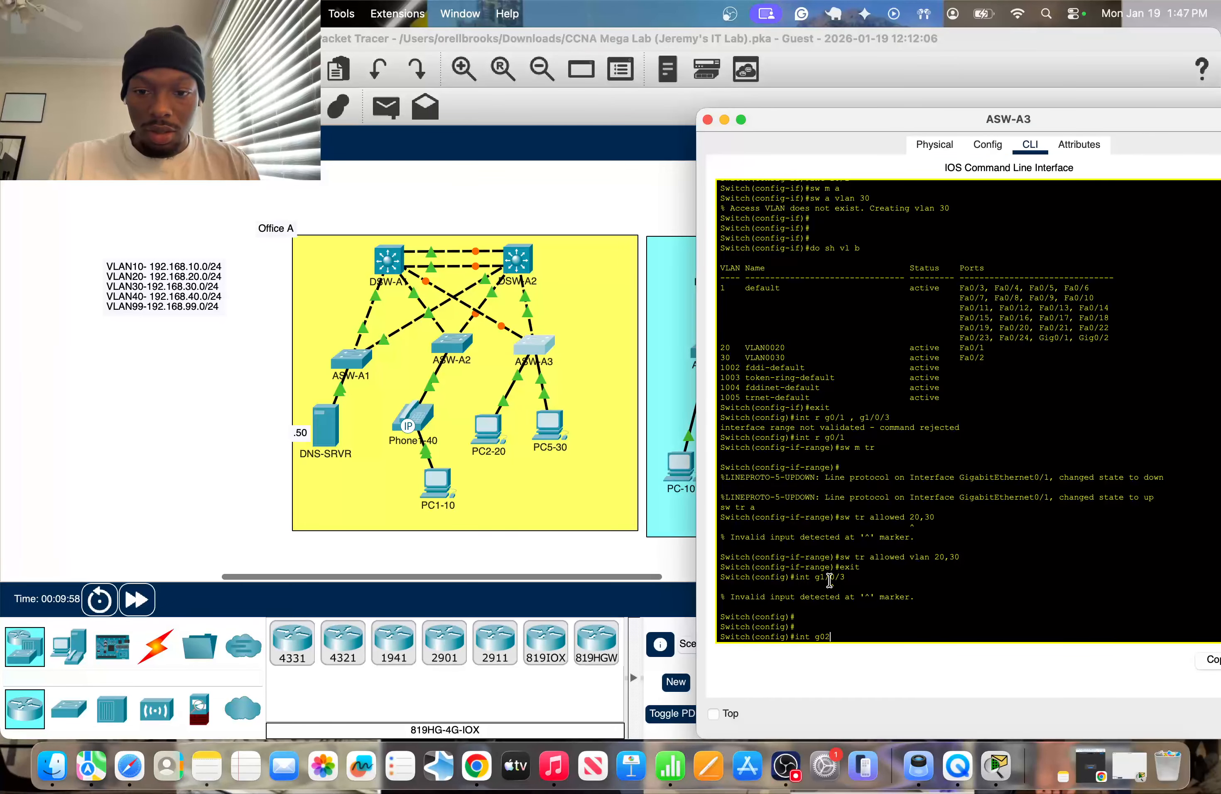
pyautogui.press('BackSpace')
pyautogui.write('/2')
pyautogui.press('Return')
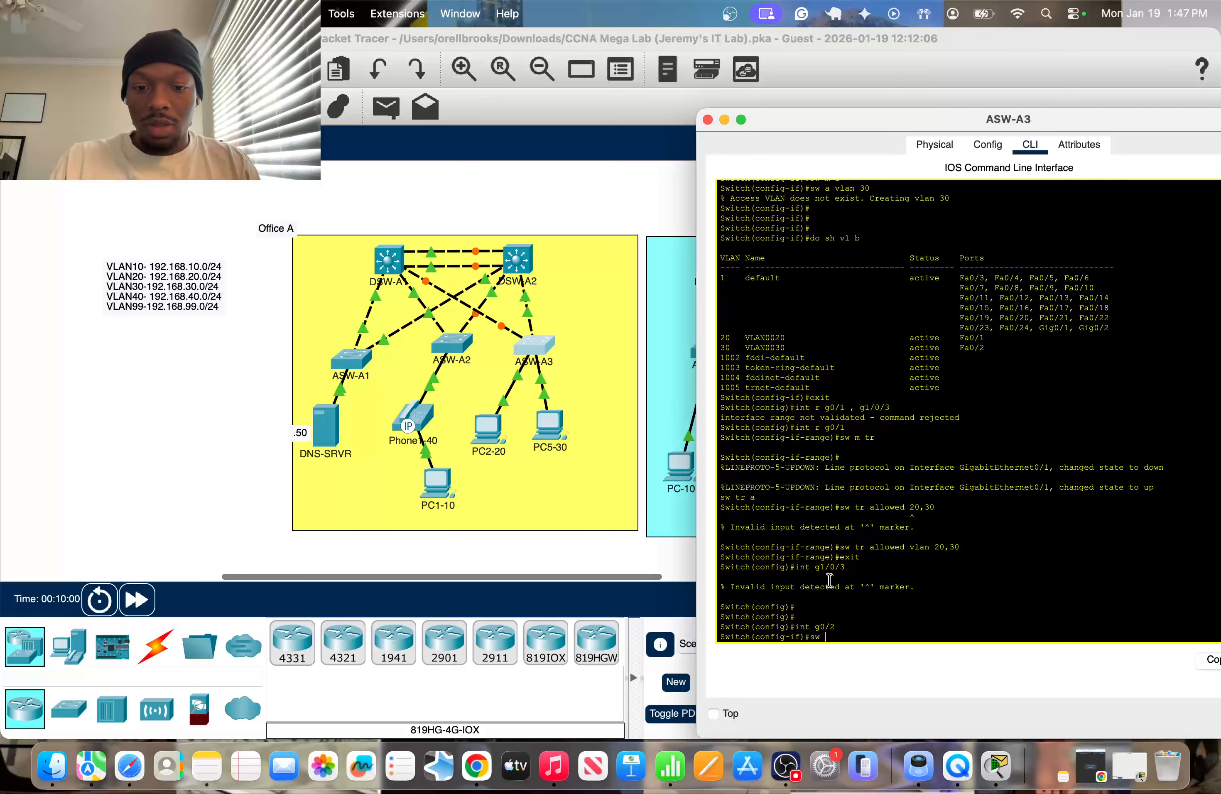
# Set ASW-A3's interface g0/2 to trunk mode.
pyautogui.write('sw tr')
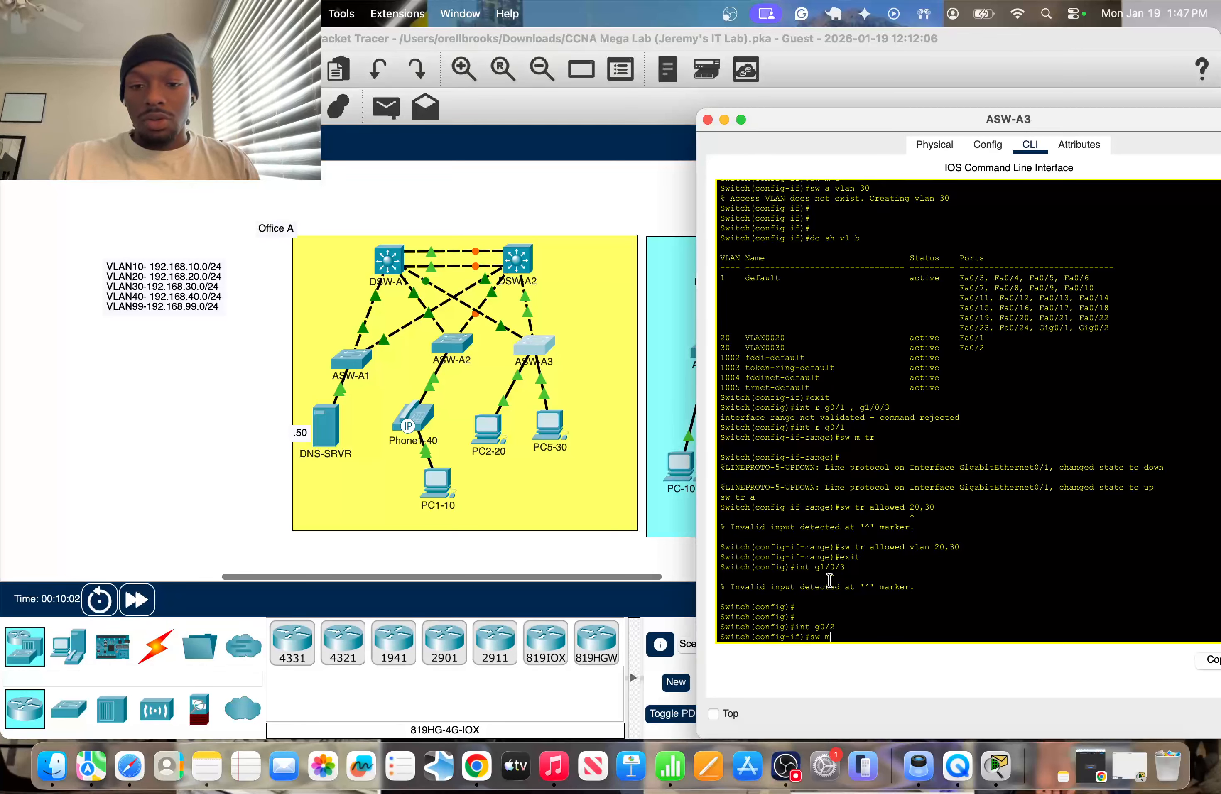
pyautogui.press('Left')
pyautogui.press('Left')
pyautogui.write('m')
pyautogui.press('Return')
# Allow only VLANs 20 and 30 on ASW-A3's g0/2 trunk.
pyautogui.write('sw tr ')
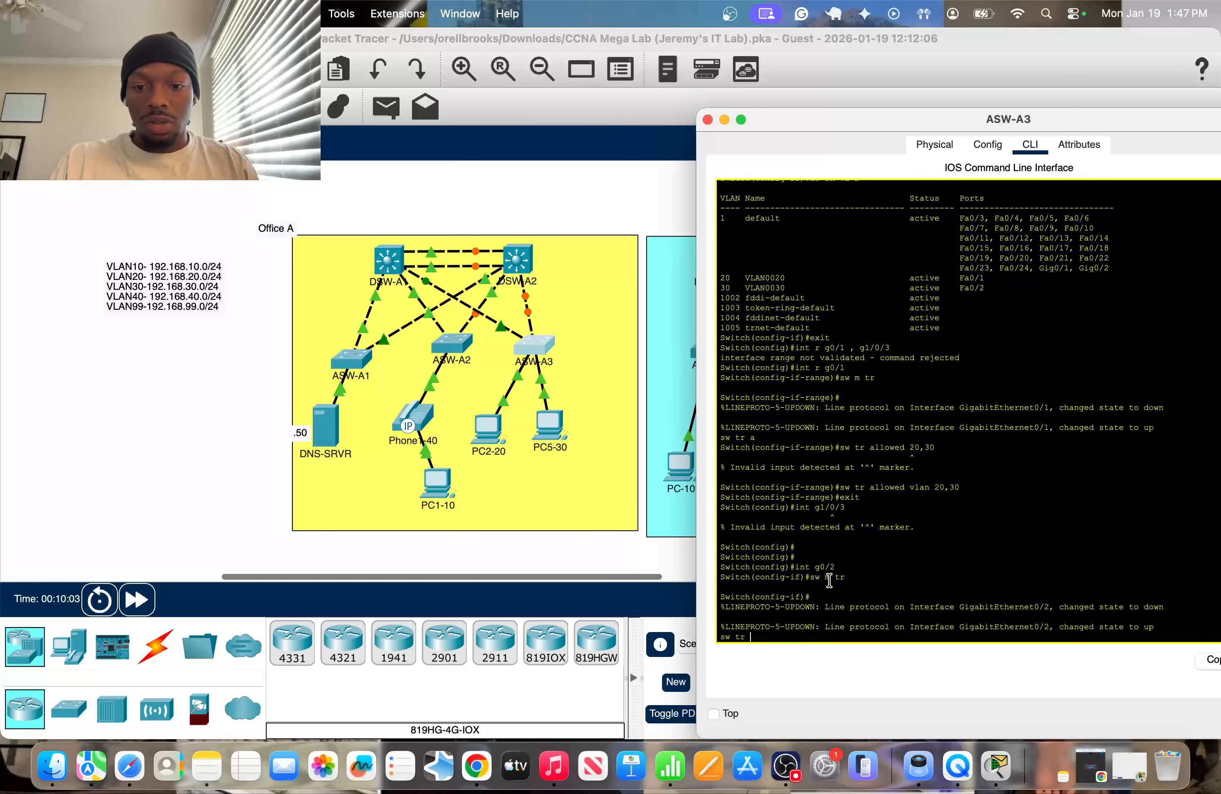
pyautogui.write('allowed vlan 20')
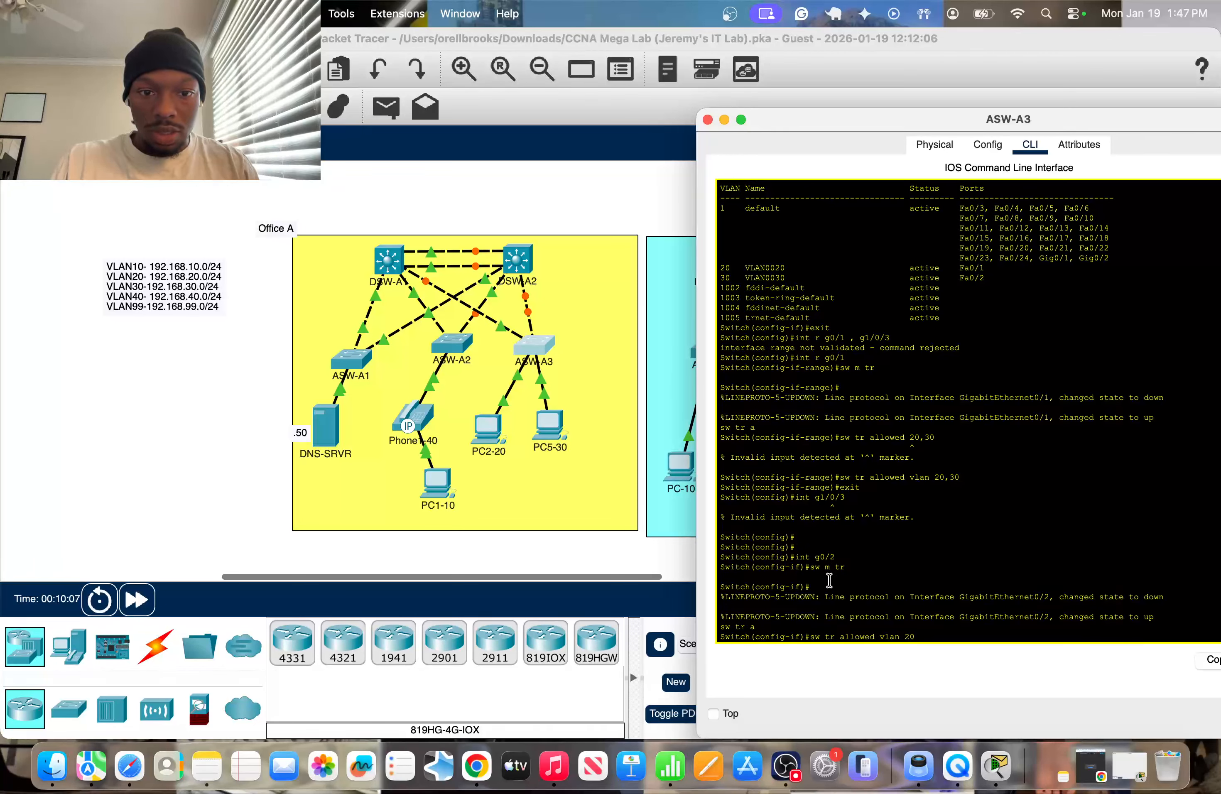
pyautogui.write(',30')
pyautogui.press('Return')
pyautogui.press('Return')
pyautogui.press('Return')
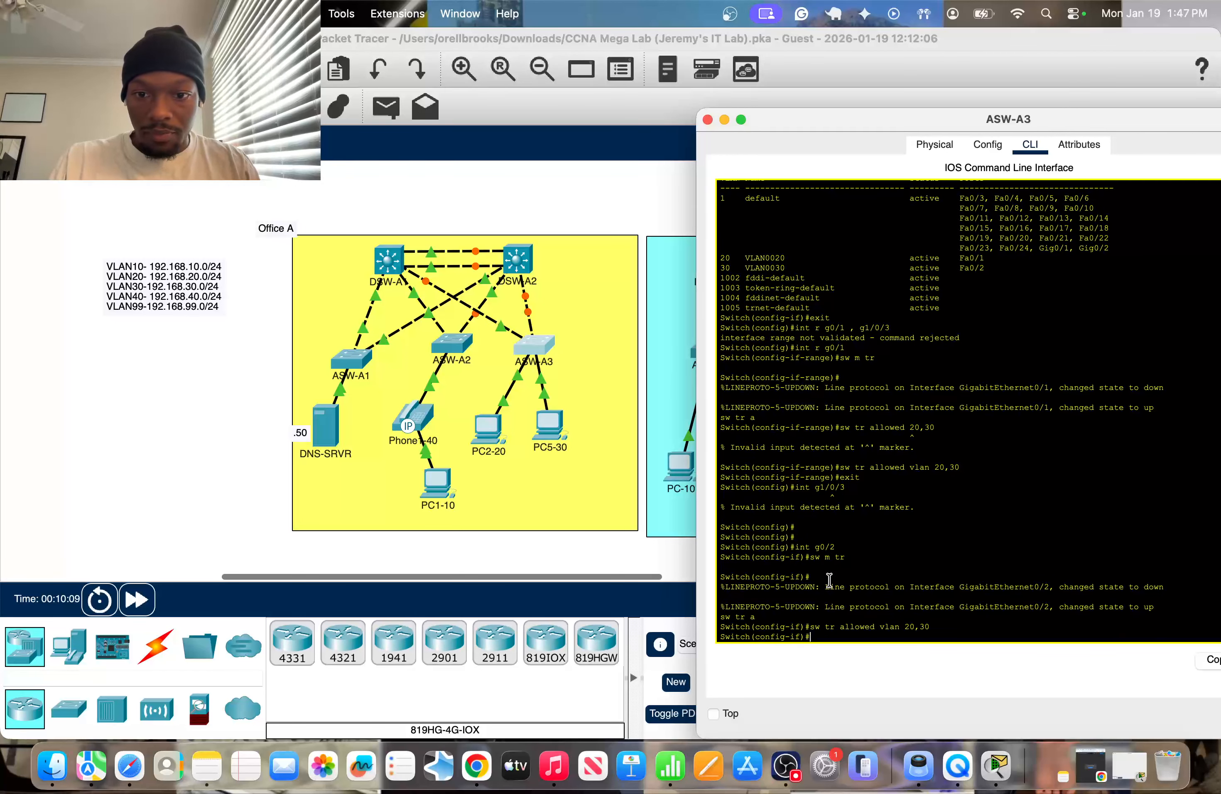
# Show the interface trunk table on ASW-A3, review its allowed VLANs, and close the switch window.
pyautogui.write('do sh int trunk')
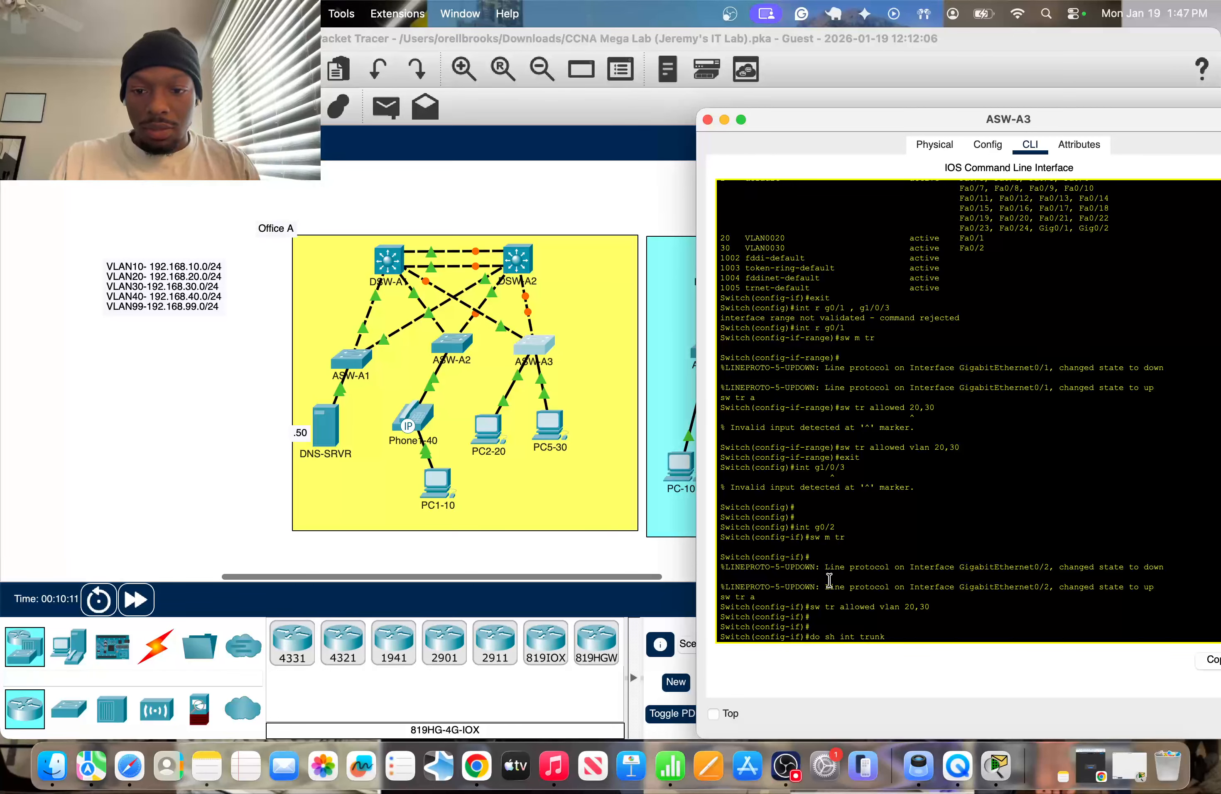
pyautogui.press('Return')
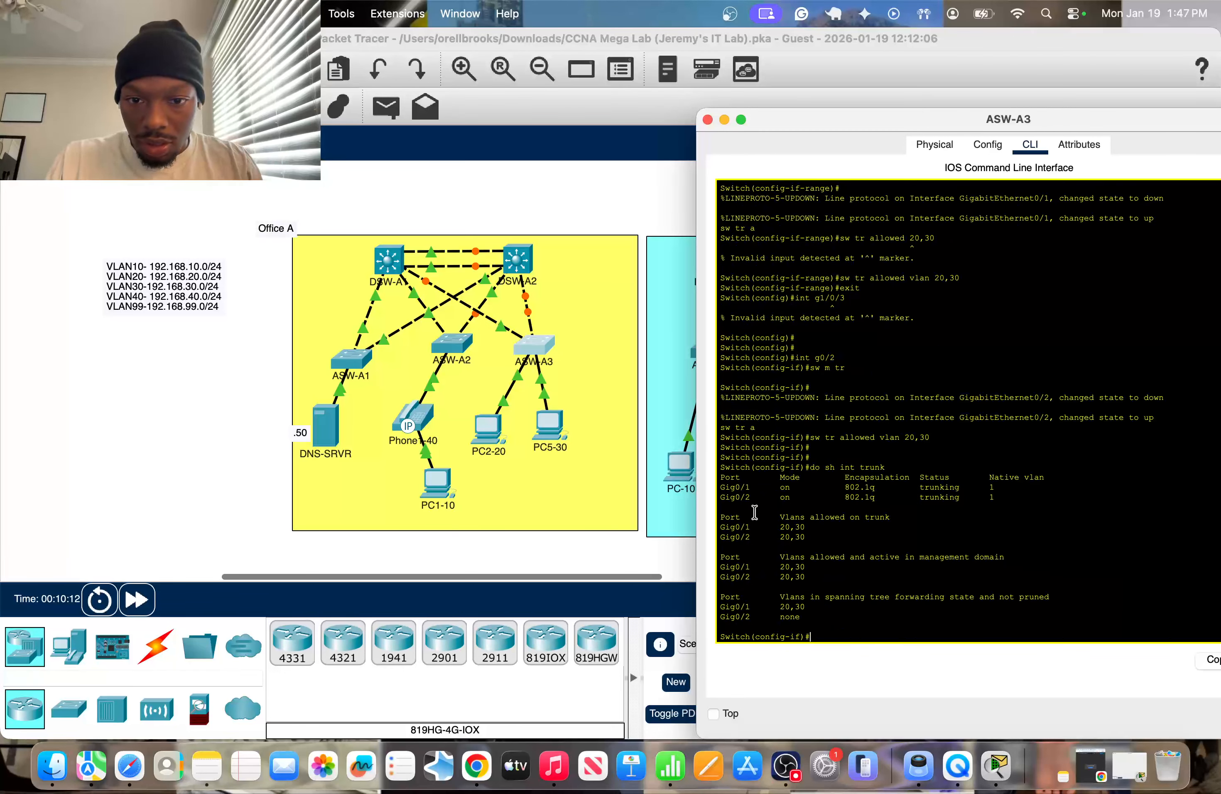
pyautogui.moveTo(754, 515); pyautogui.dragTo(813, 569)
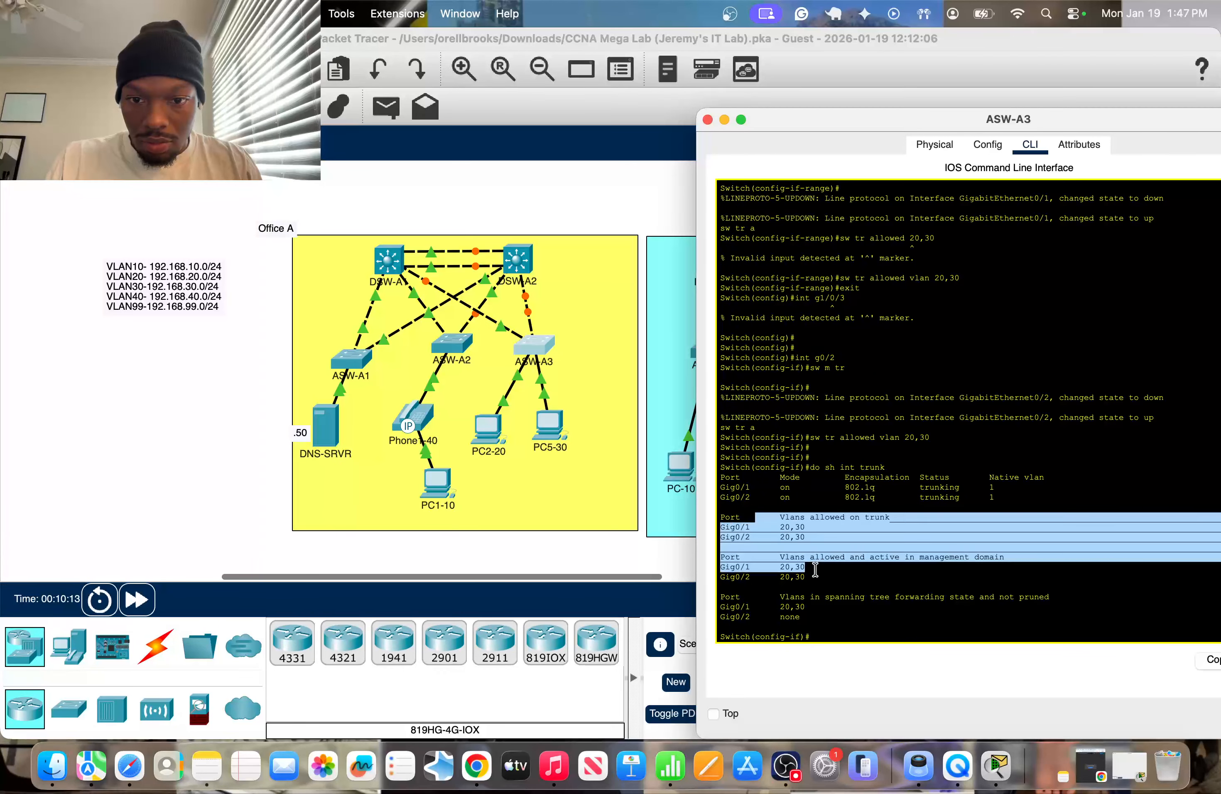
pyautogui.click(601, 545)
# Show the interface trunk table on ASW-A2, review its allowed VLANs, and close the switch window.
pyautogui.click(451, 344)
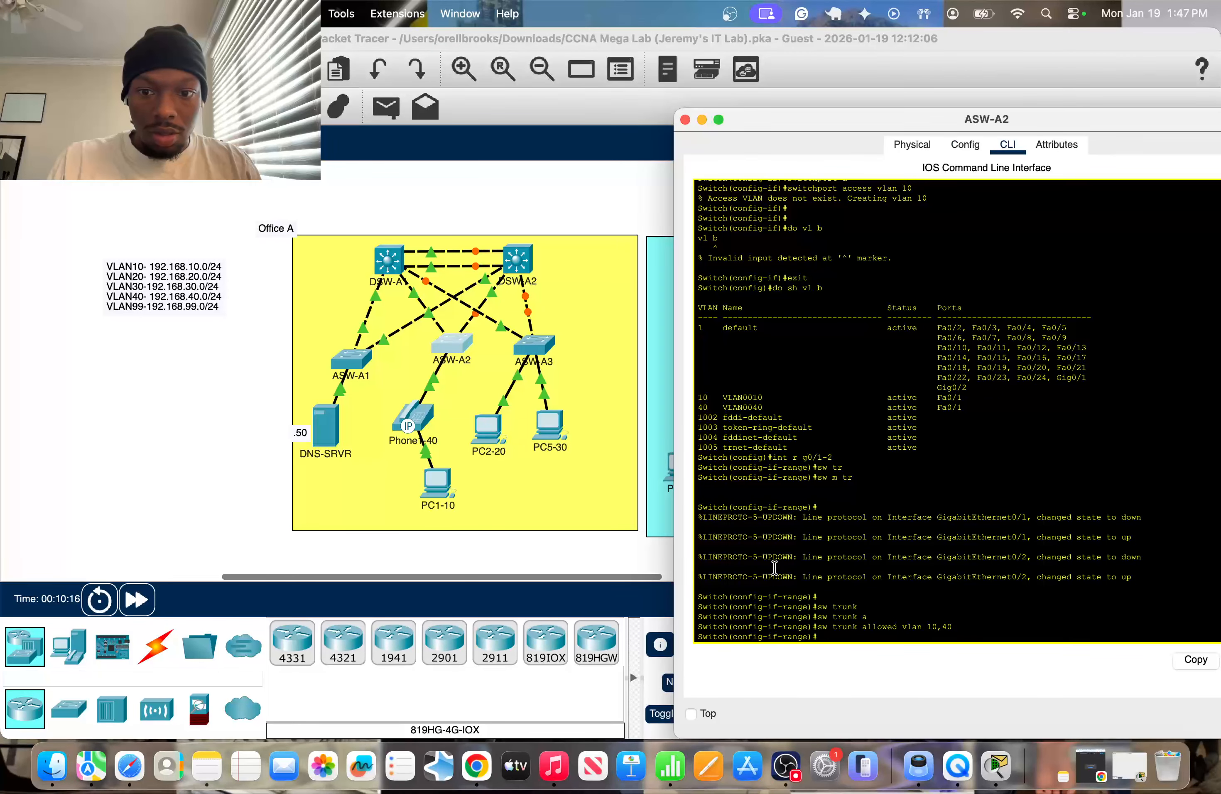
pyautogui.write('sh int')
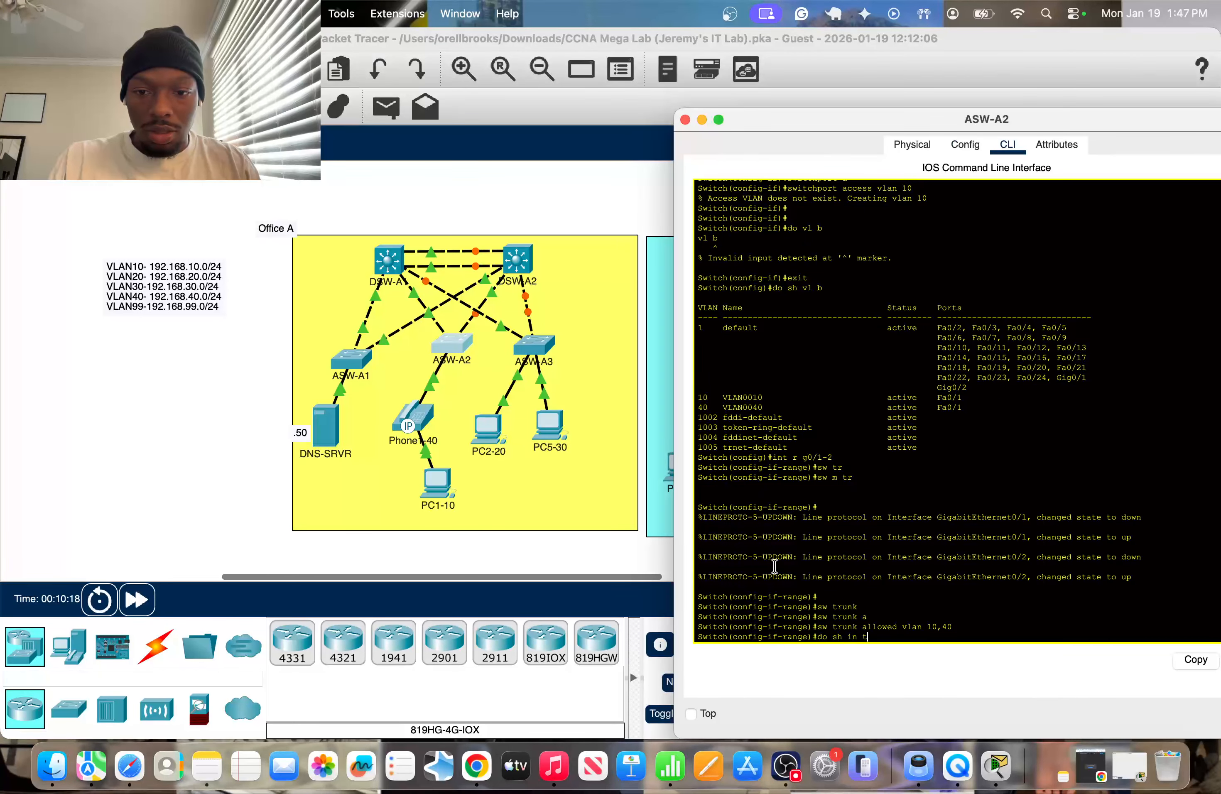
pyautogui.write(' trunk')
pyautogui.press('Return')
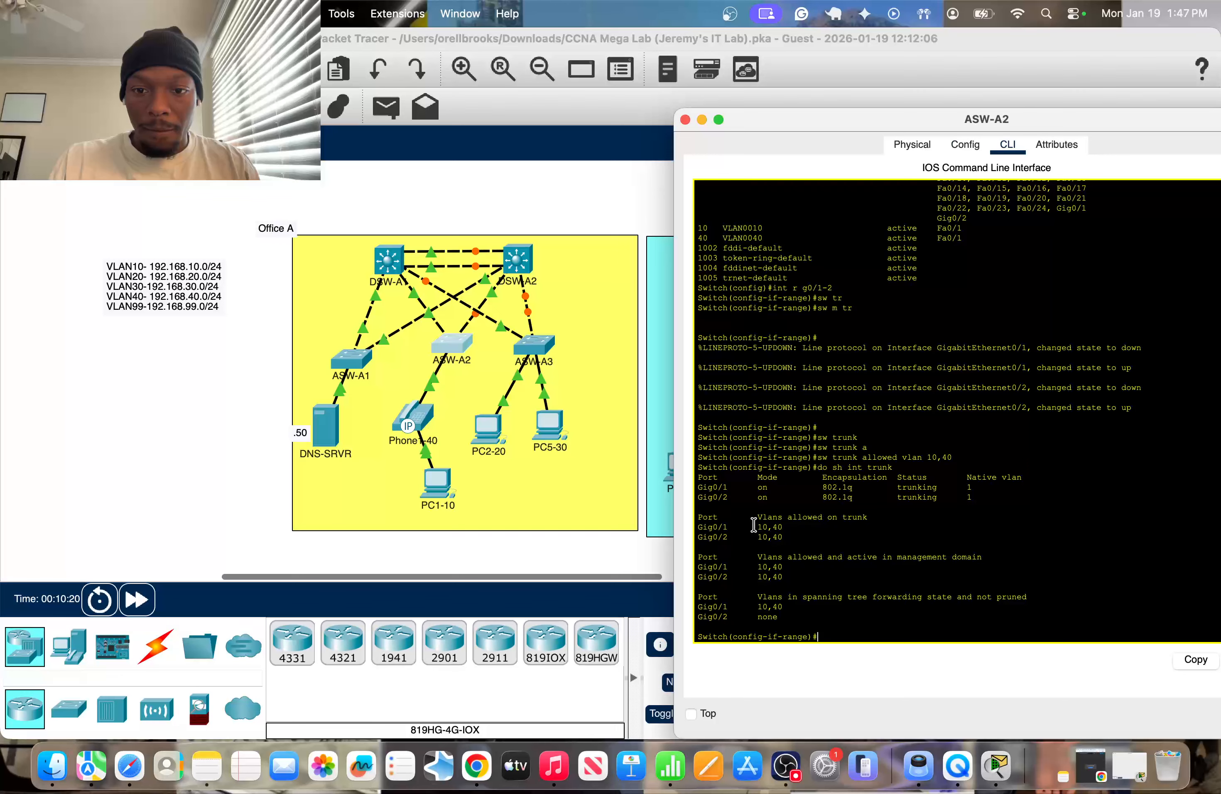
pyautogui.moveTo(754, 525); pyautogui.dragTo(833, 618)
pyautogui.click(267, 474)
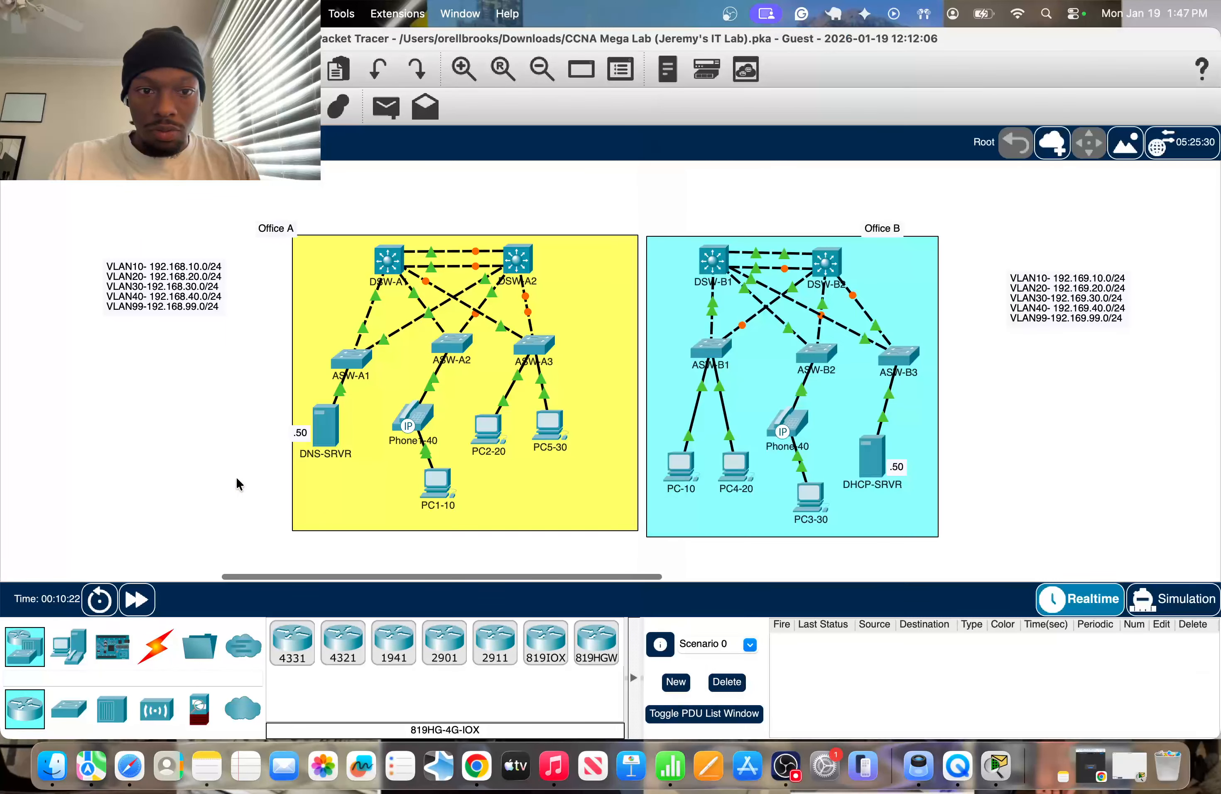
# Show the interface trunk table on ASW-A1, review its allowed VLANs, and close the switch window.
pyautogui.click(354, 361)
pyautogui.write('do sh int trunk')
pyautogui.press('Return')
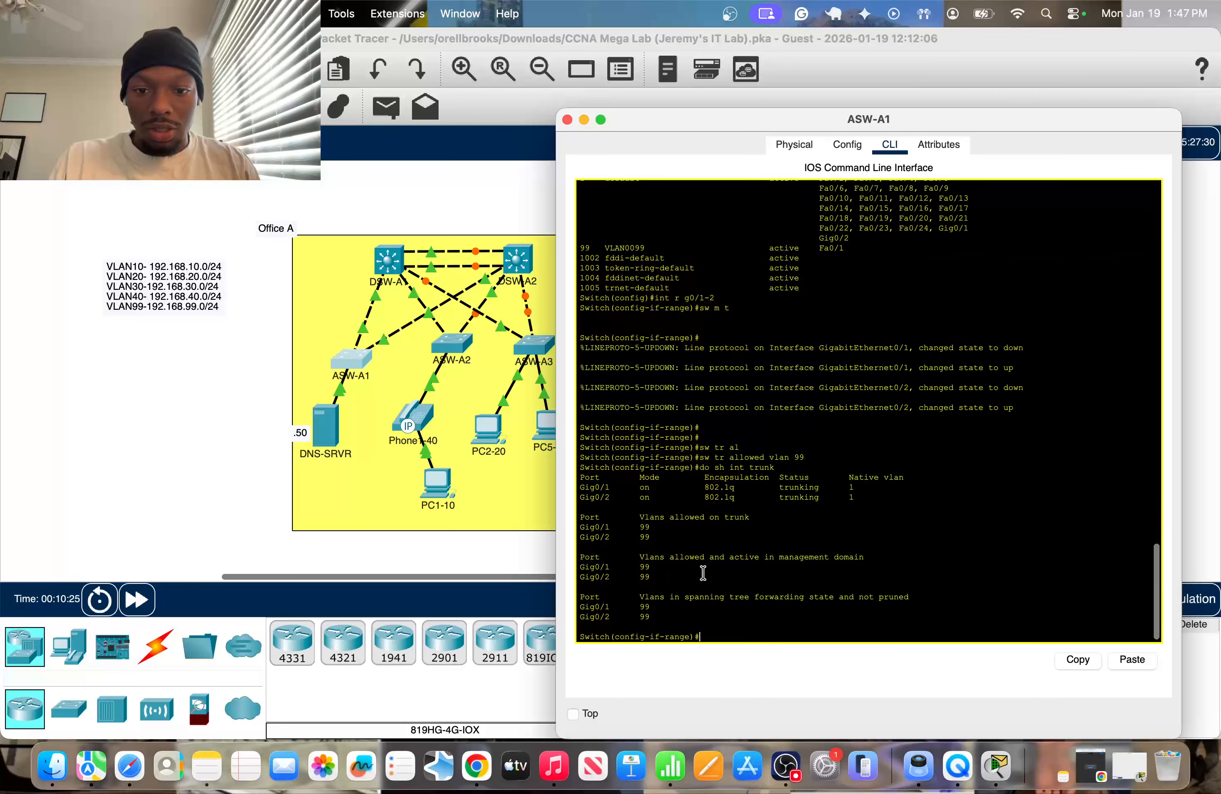
pyautogui.moveTo(650, 508); pyautogui.dragTo(685, 590)
pyautogui.moveTo(686, 601); pyautogui.dragTo(688, 613)
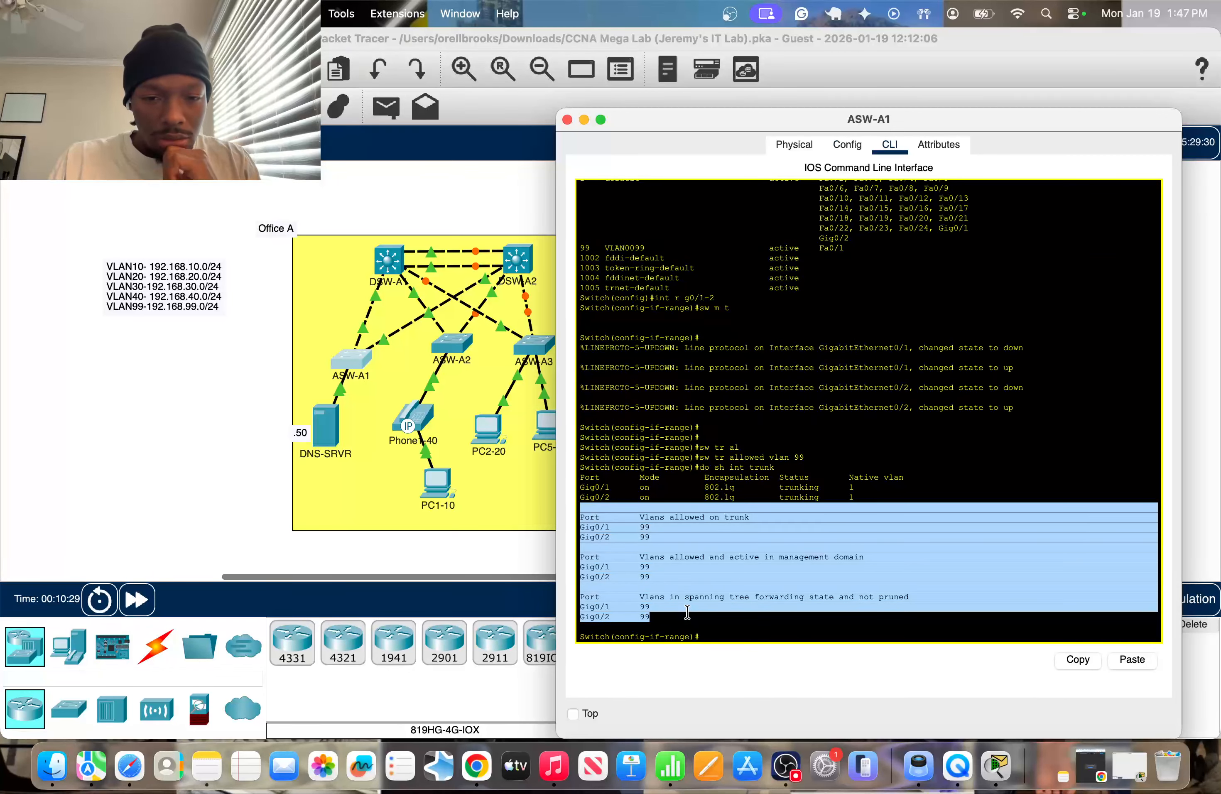
pyautogui.click(232, 441)
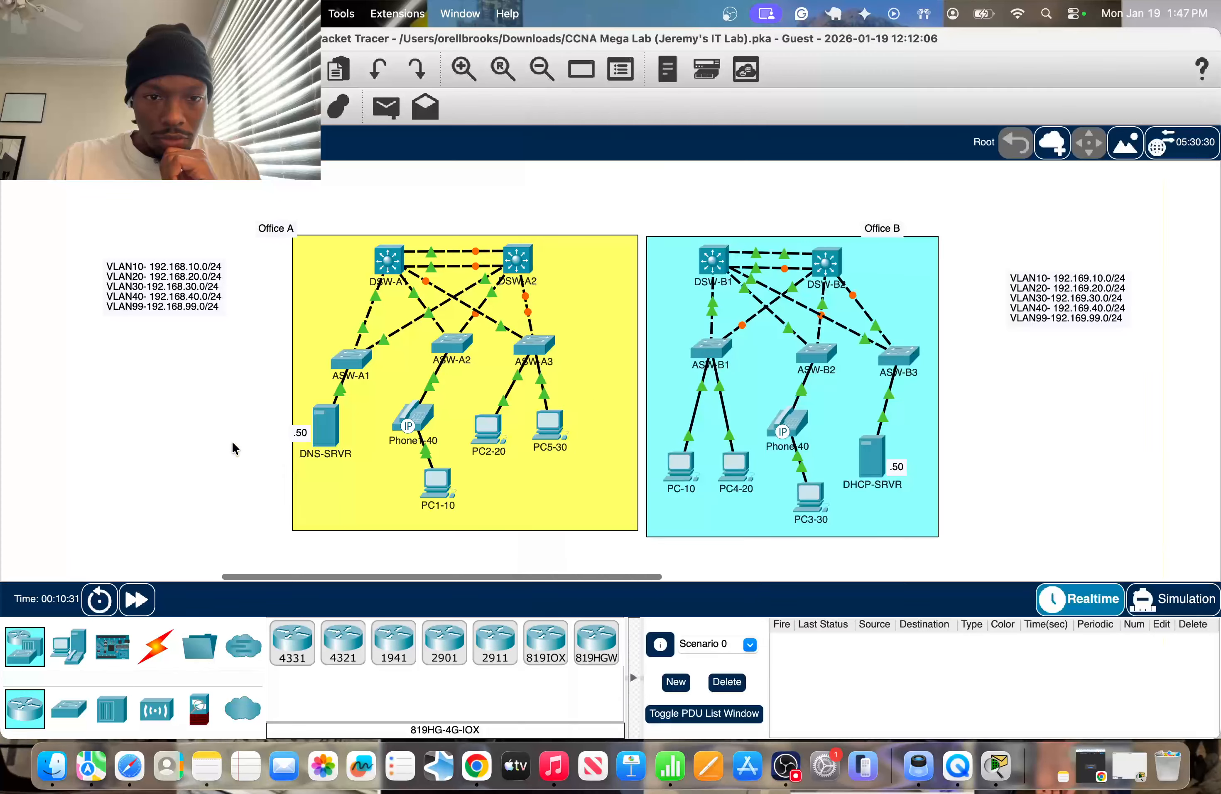
# Check the port labels on DSW-A1's links, open its command line and enter global configuration mode.
pyautogui.moveTo(363, 325)
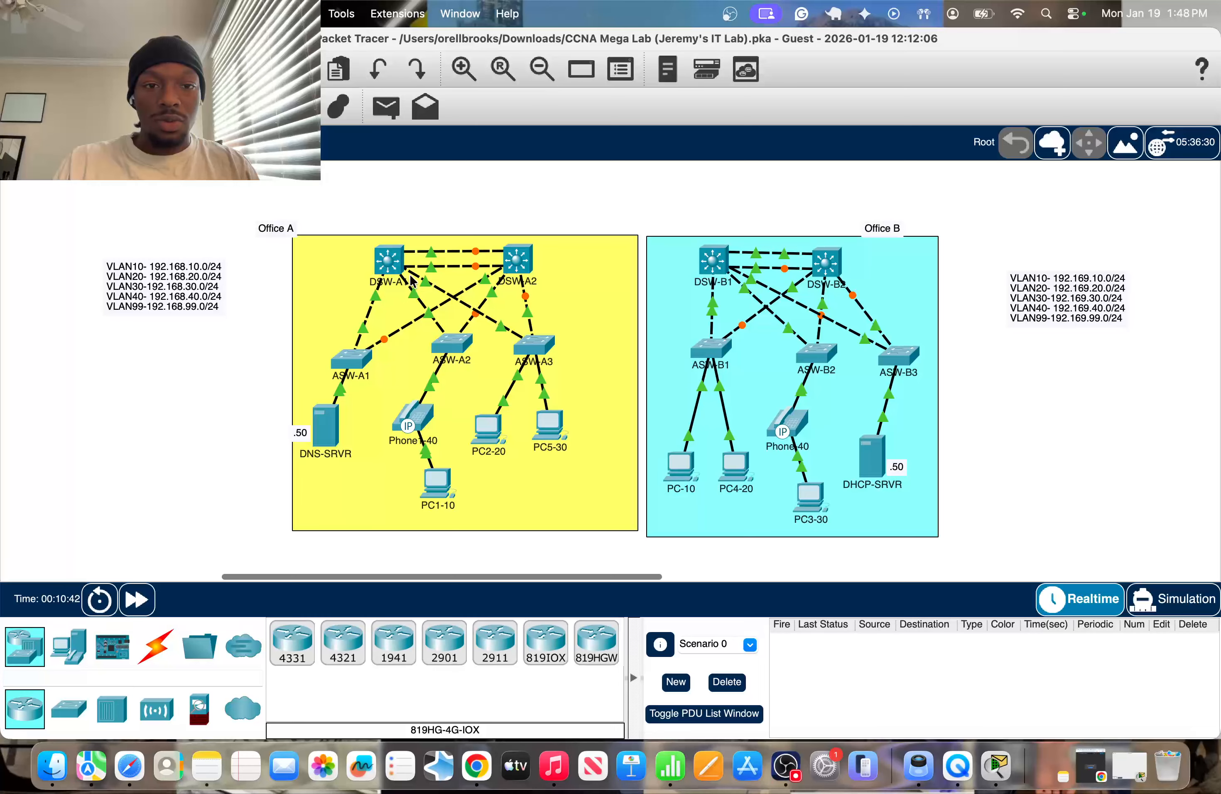
pyautogui.moveTo(388, 266)
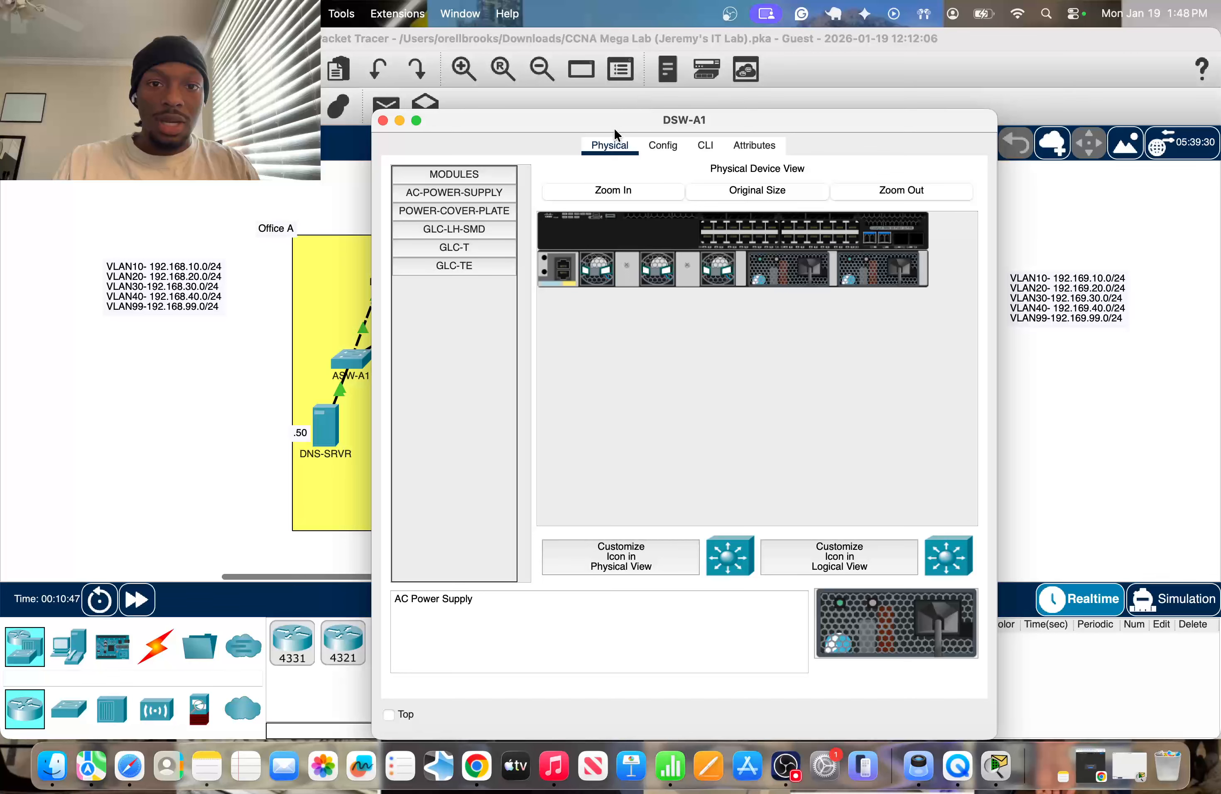
pyautogui.moveTo(620, 119); pyautogui.dragTo(739, 119)
pyautogui.click(165, 374)
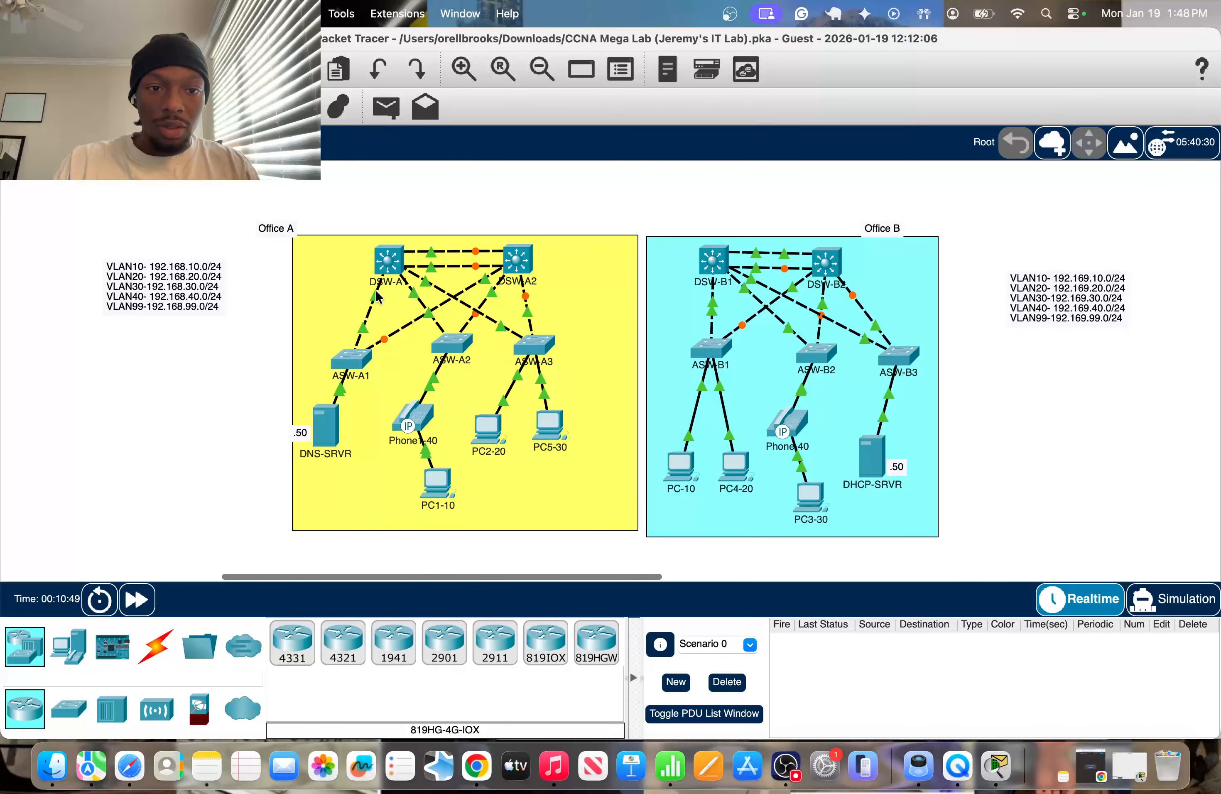
pyautogui.moveTo(416, 292)
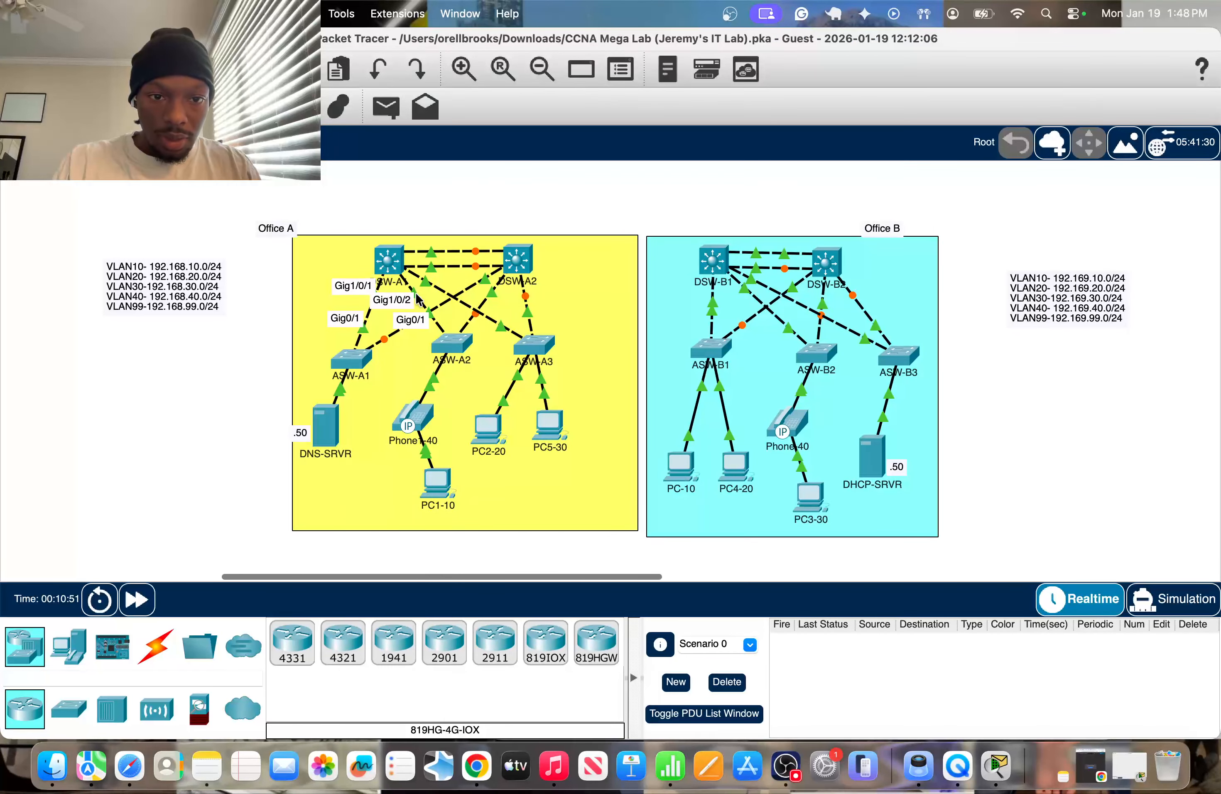
pyautogui.click(393, 264)
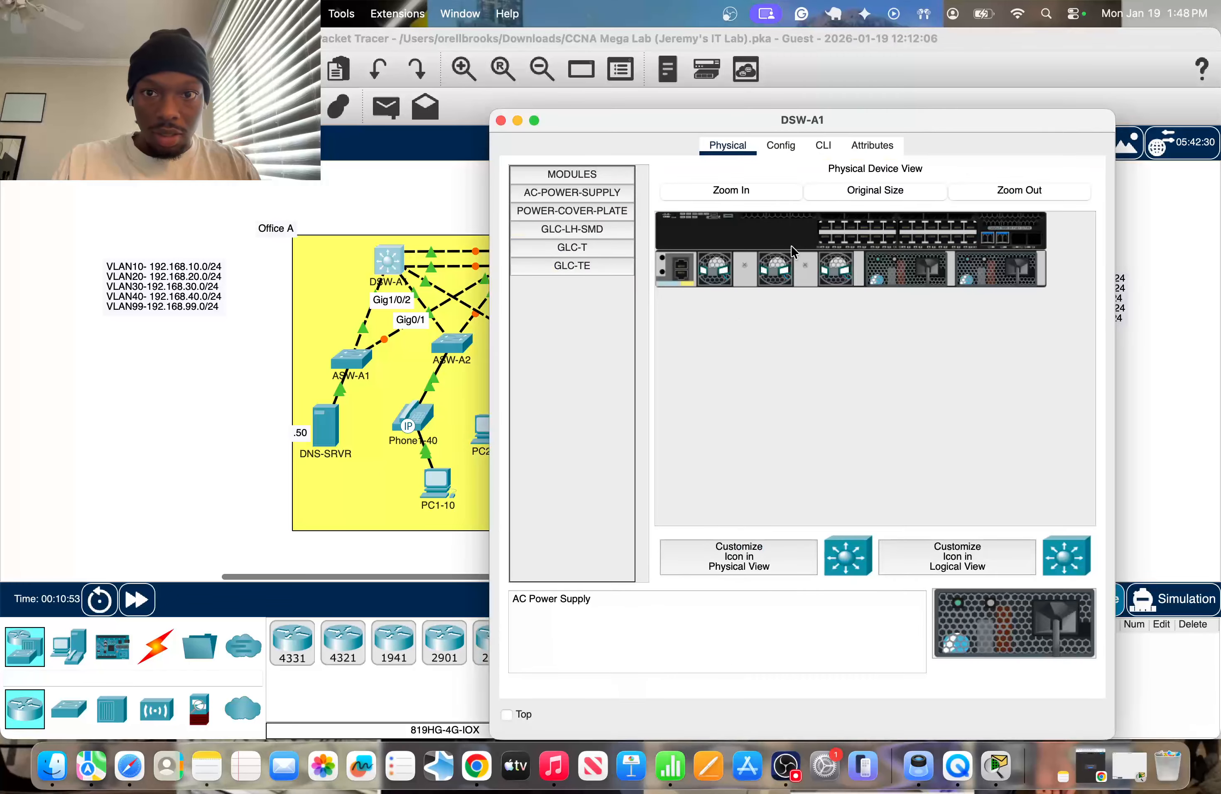
pyautogui.click(823, 146)
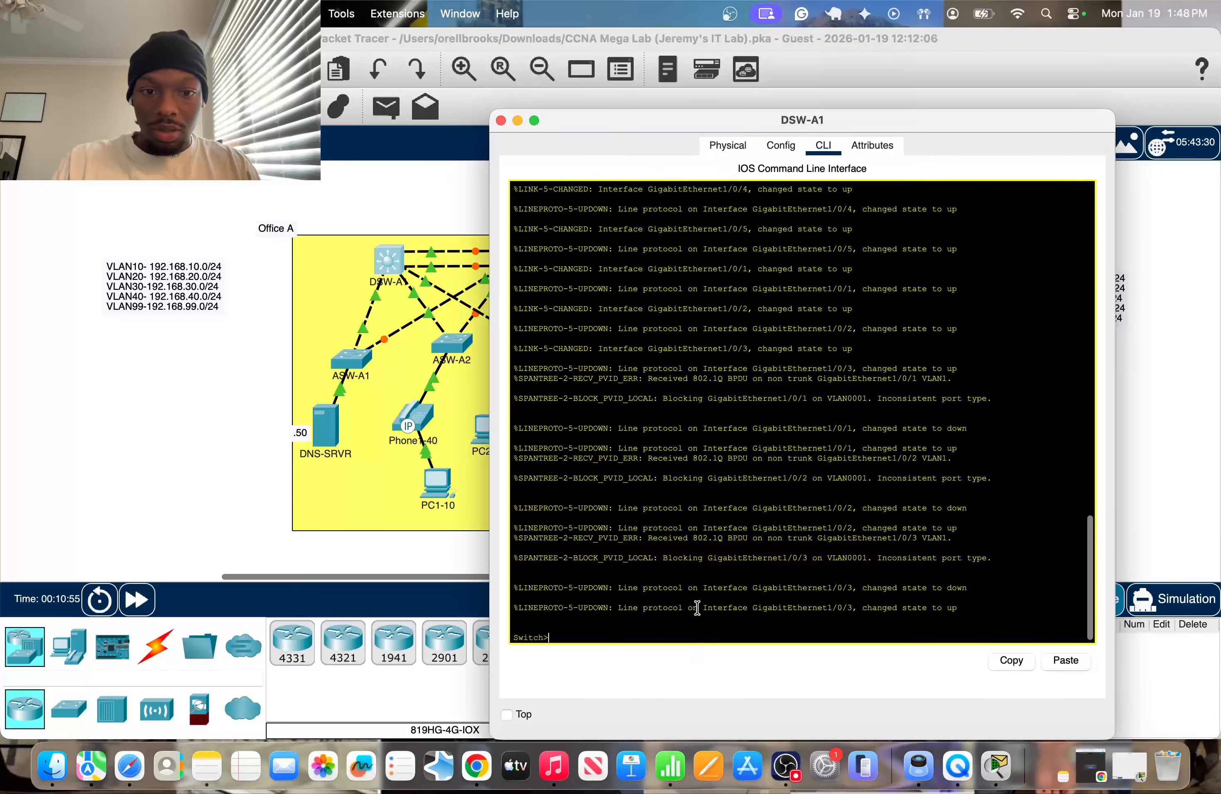
pyautogui.press('Return')
pyautogui.press('Return')
pyautogui.write('en')
pyautogui.press('Return')
pyautogui.write('conf t')
pyautogui.press('Return')
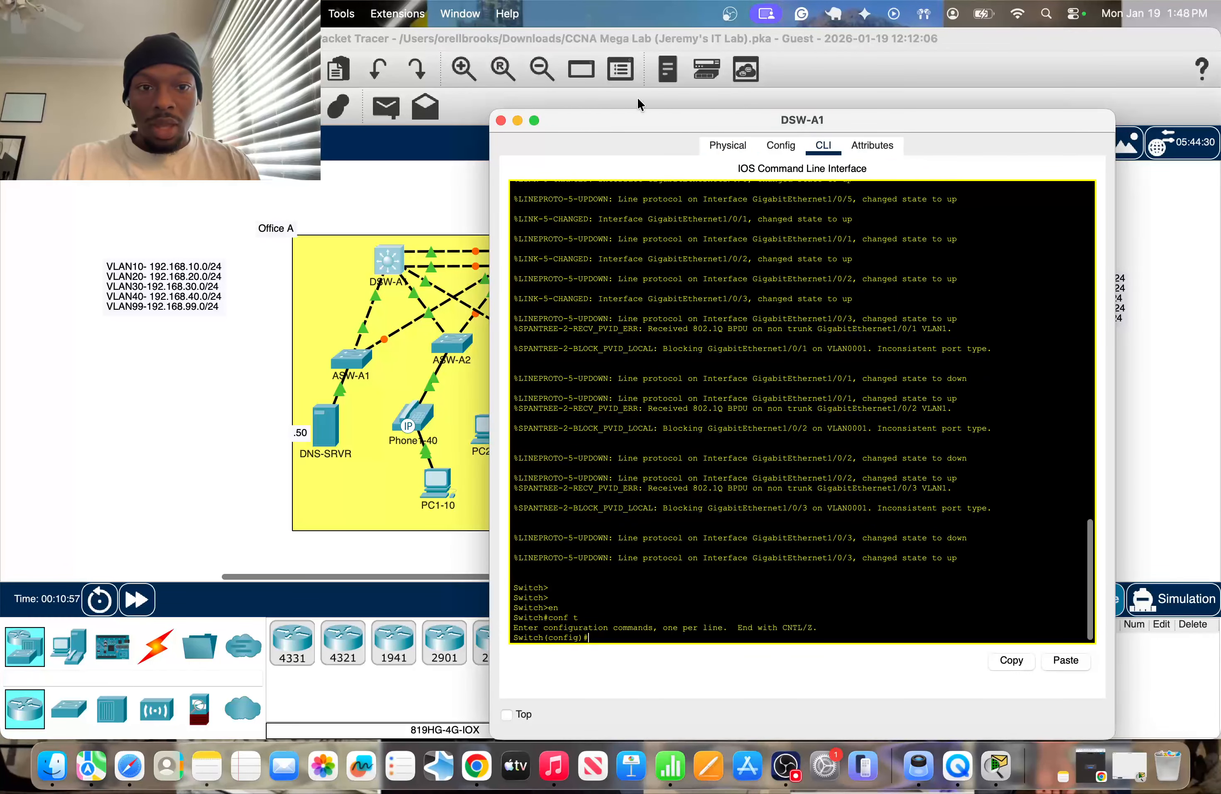
# Set DSW-A1's interface range g1/0/1-2 to trunk mode.
pyautogui.moveTo(692, 120); pyautogui.dragTo(751, 122)
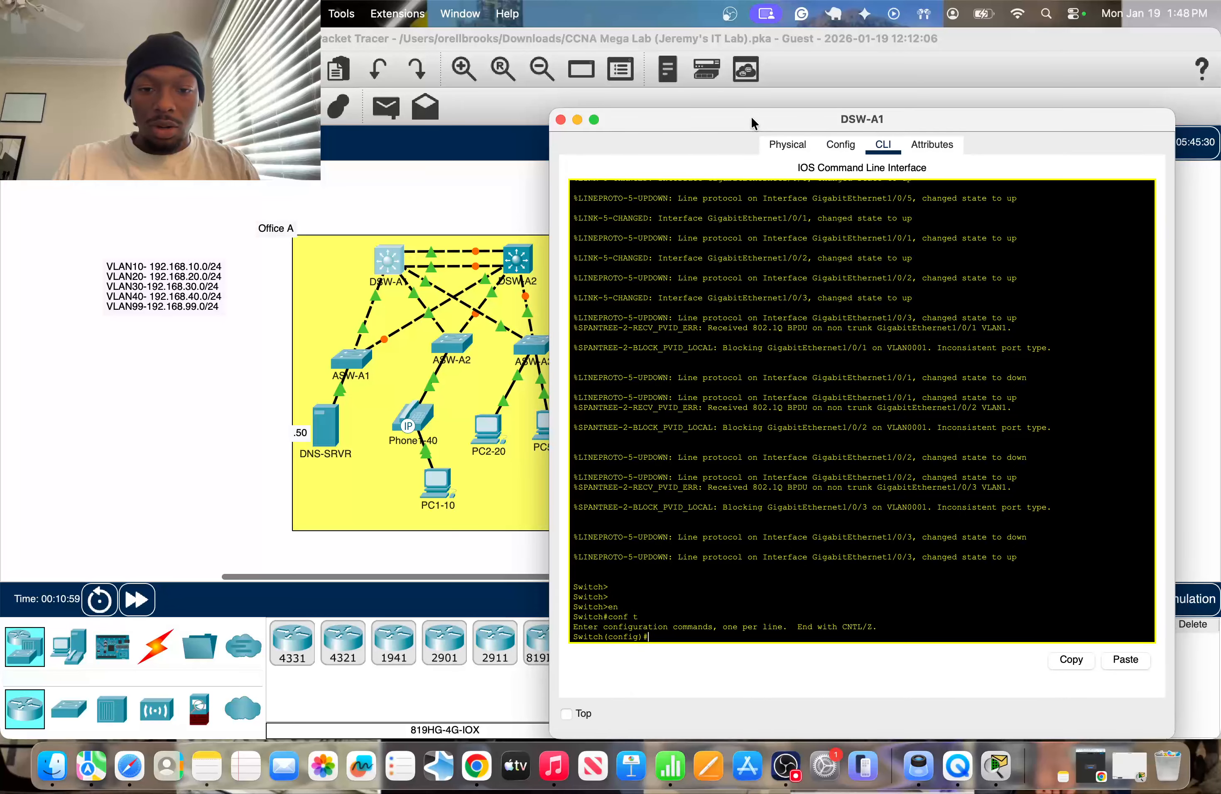
pyautogui.press('Return')
pyautogui.press('Return')
pyautogui.write('intr g0')
pyautogui.press('BackSpace')
pyautogui.press('BackSpace')
pyautogui.press('BackSpace')
pyautogui.press('BackSpace')
pyautogui.write('r g1/0/1')
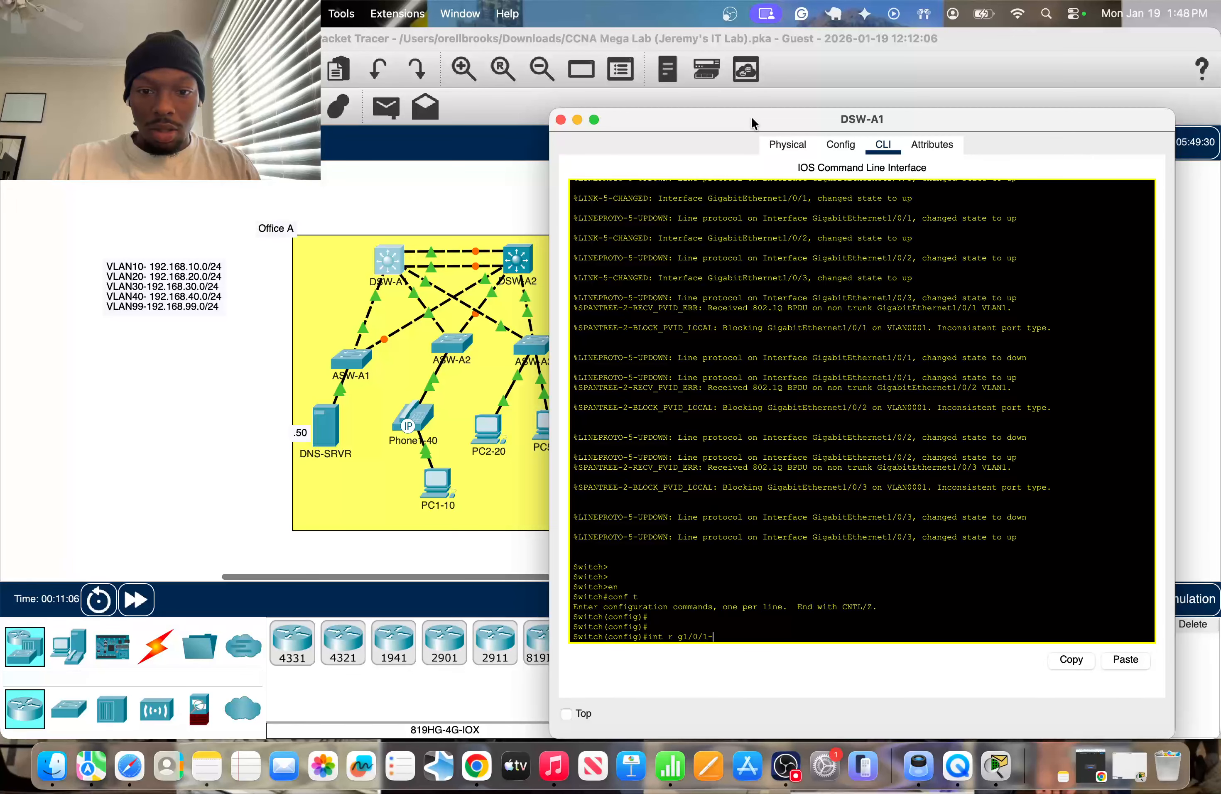
pyautogui.write('-2')
pyautogui.press('Return')
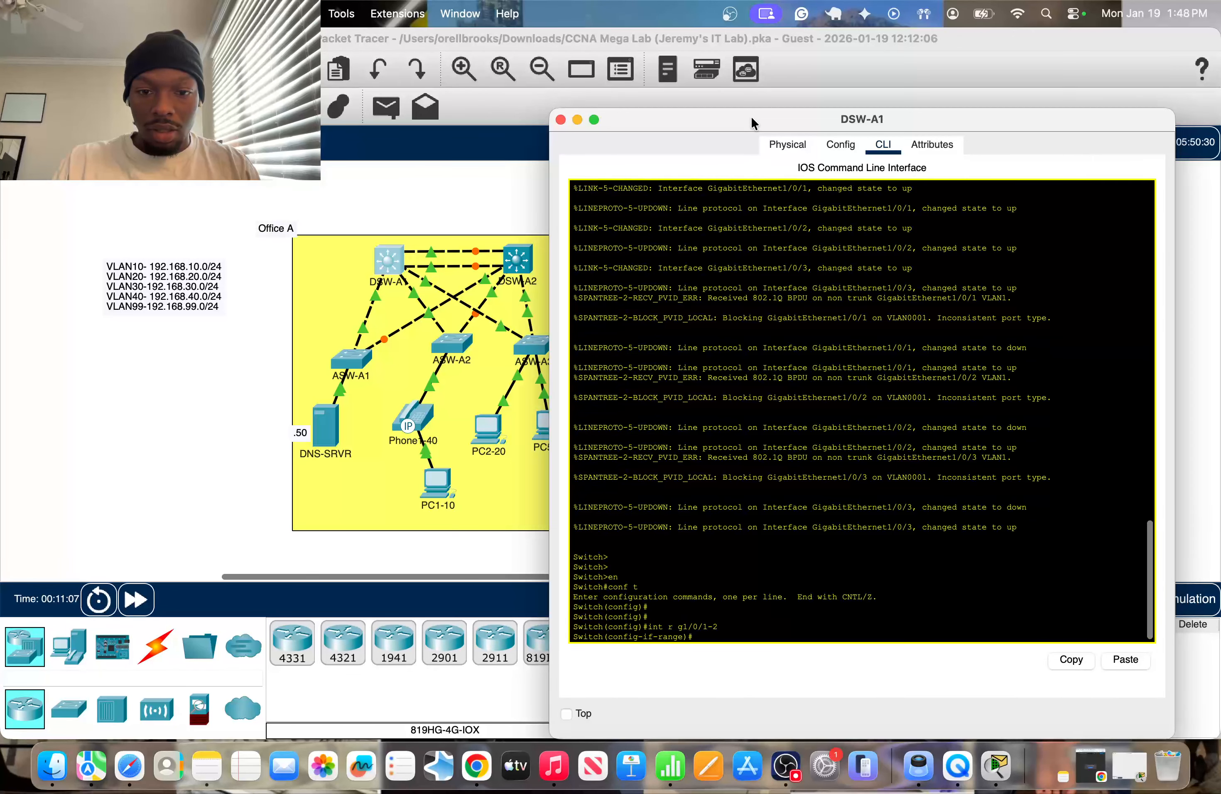
pyautogui.click(278, 294)
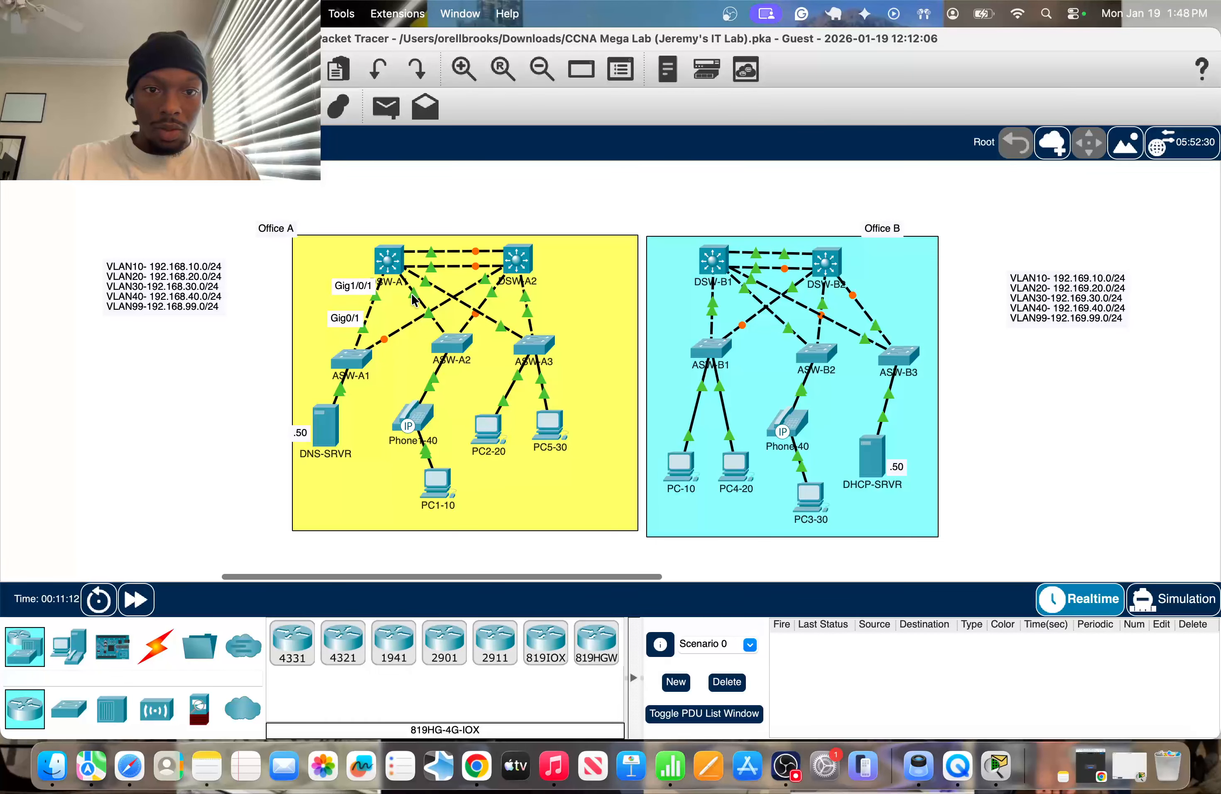
pyautogui.click(389, 260)
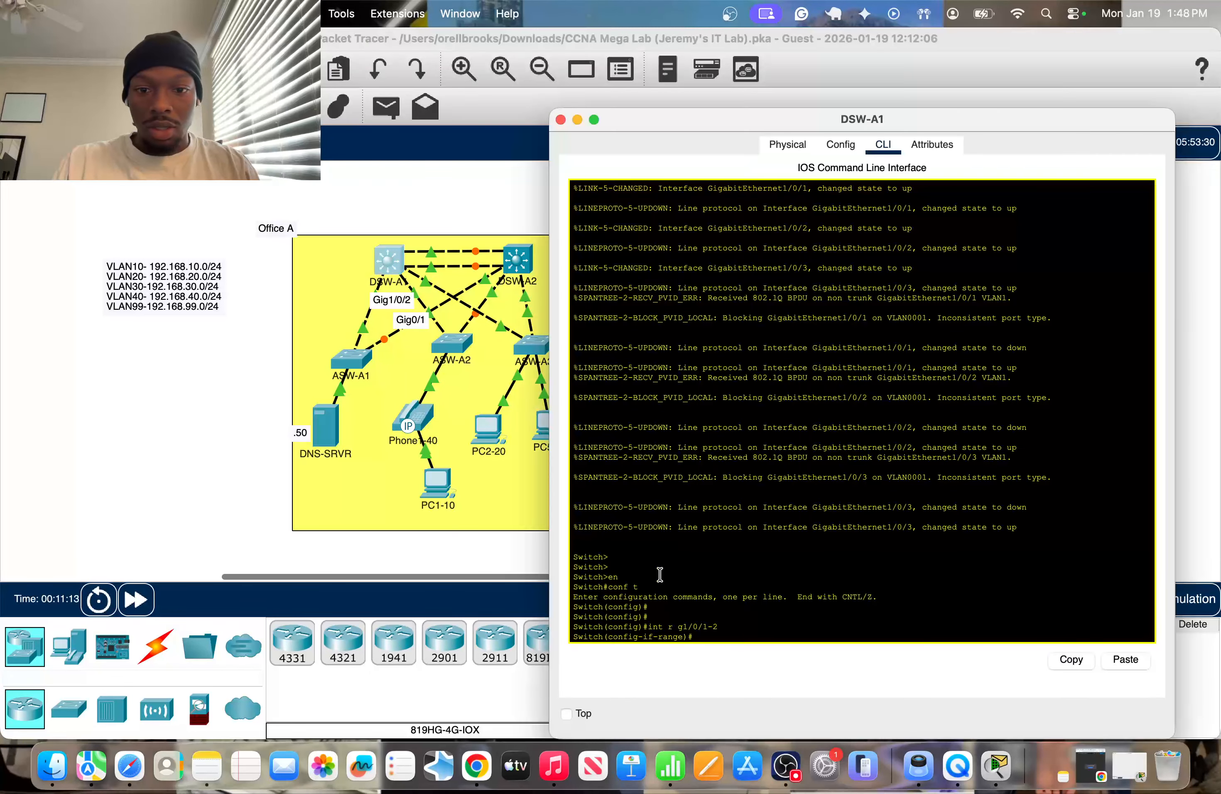
pyautogui.write('s')
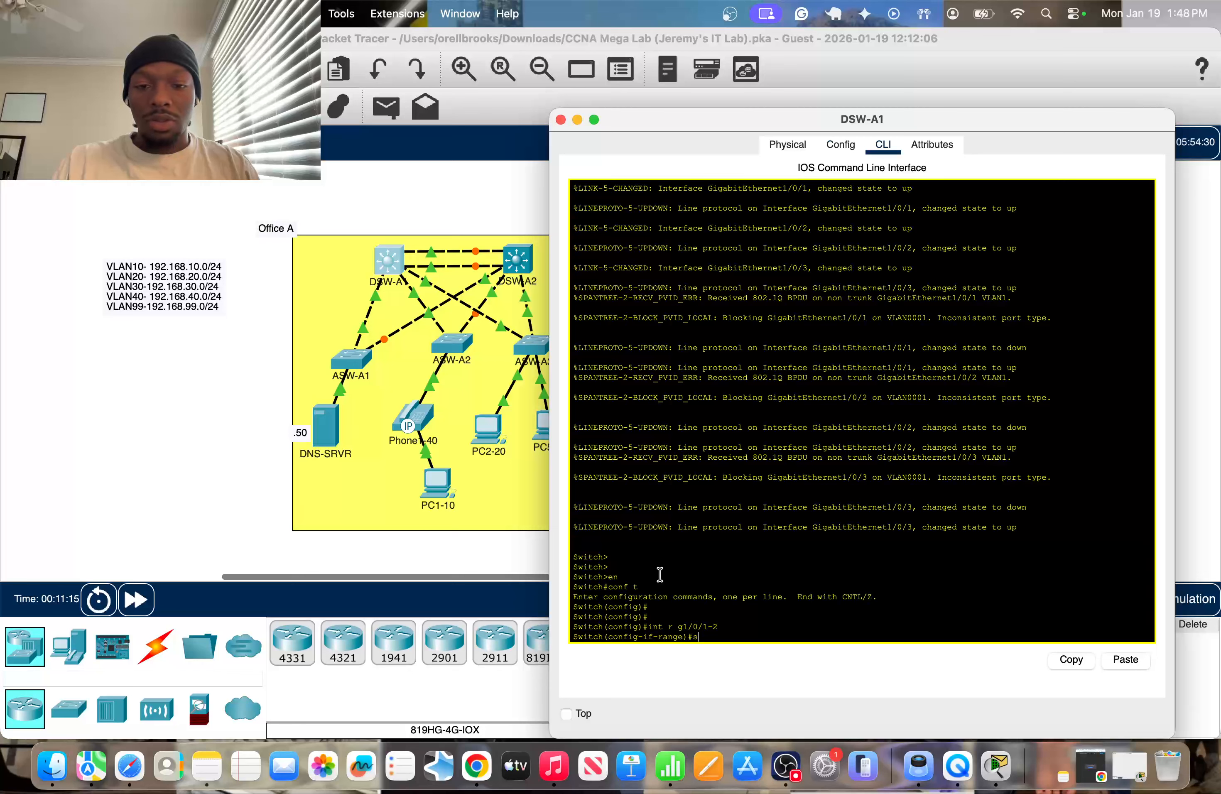
pyautogui.write('w m trun')
pyautogui.press('Tab')
pyautogui.press('Return')
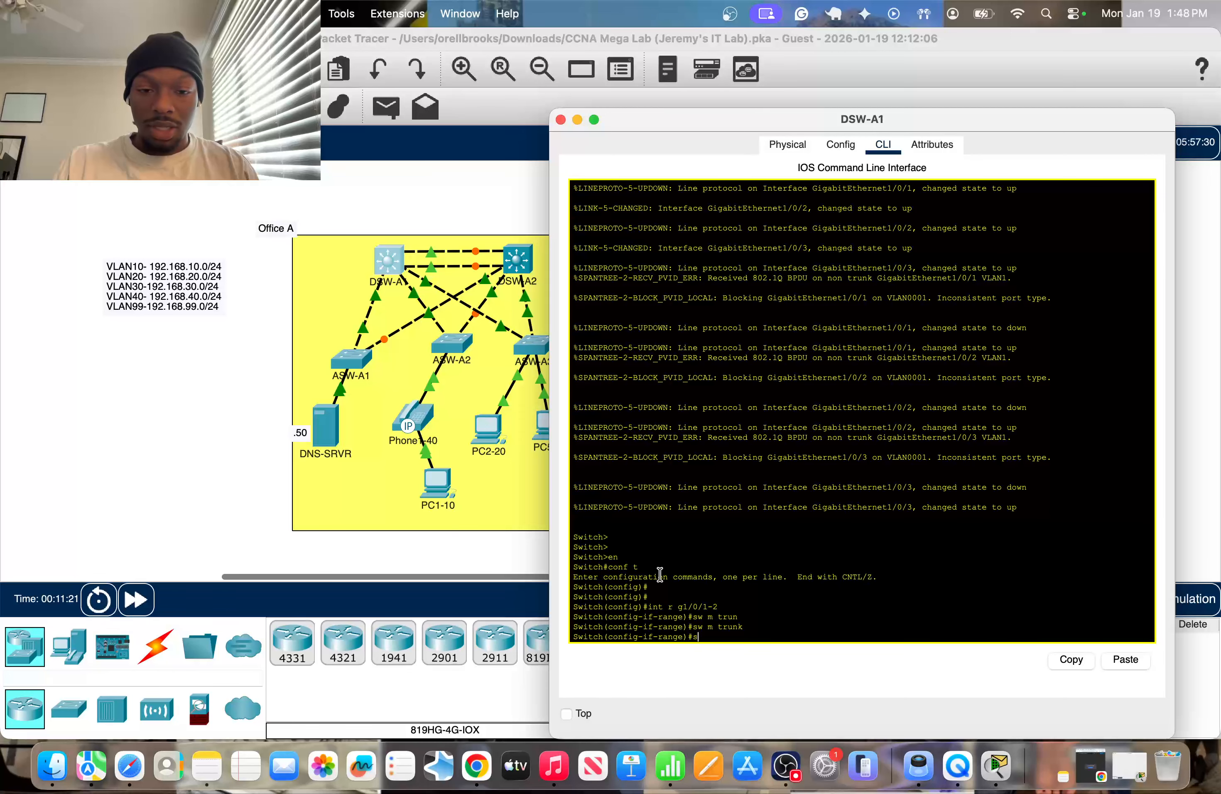
# Allow only VLAN 99 on DSW-A1's g1/0/1-2 trunks.
pyautogui.write('swi')
pyautogui.press('Tab')
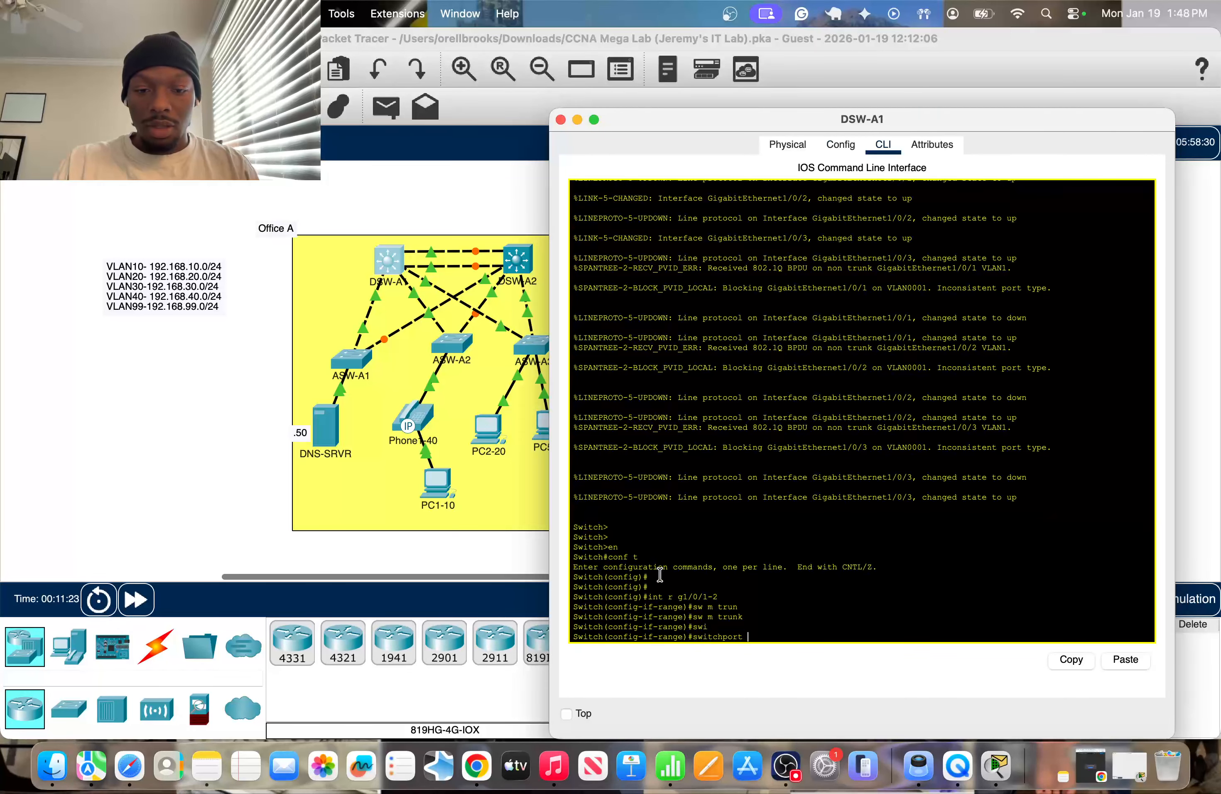
pyautogui.press('BackSpace')
pyautogui.press('BackSpace')
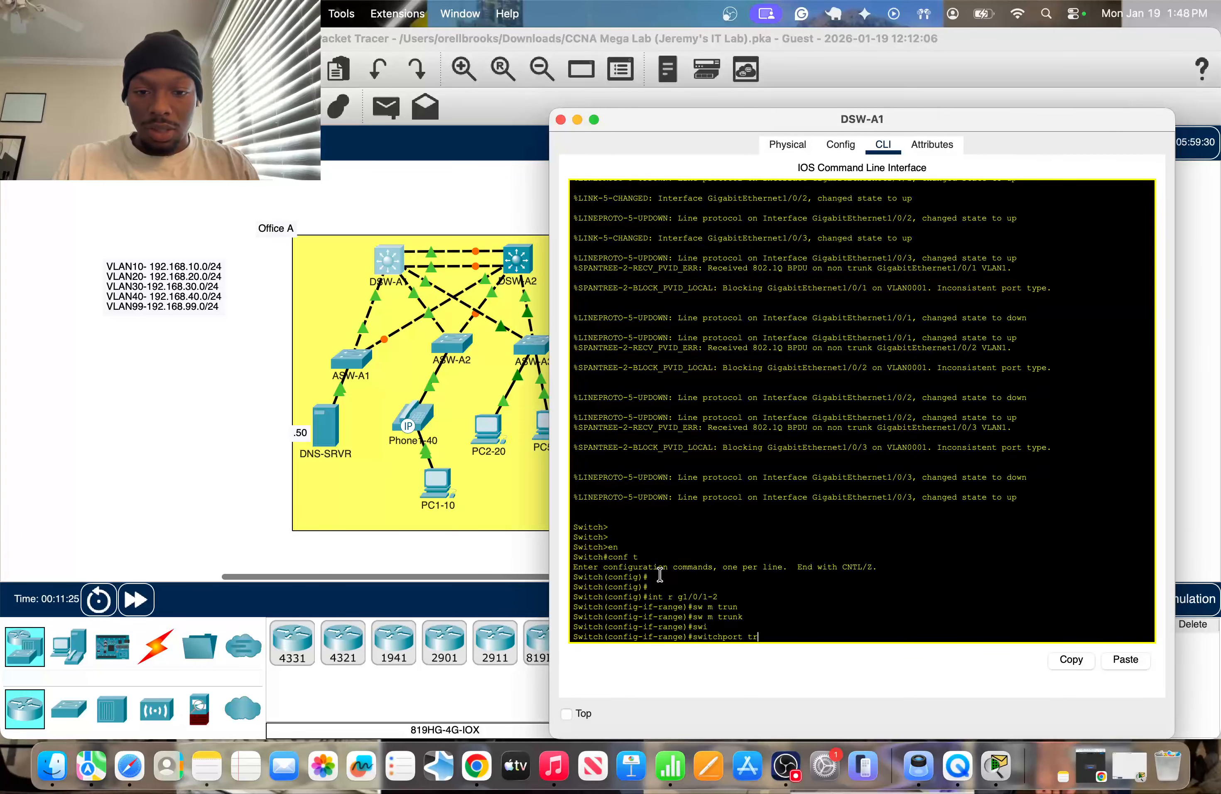
pyautogui.write('trunk')
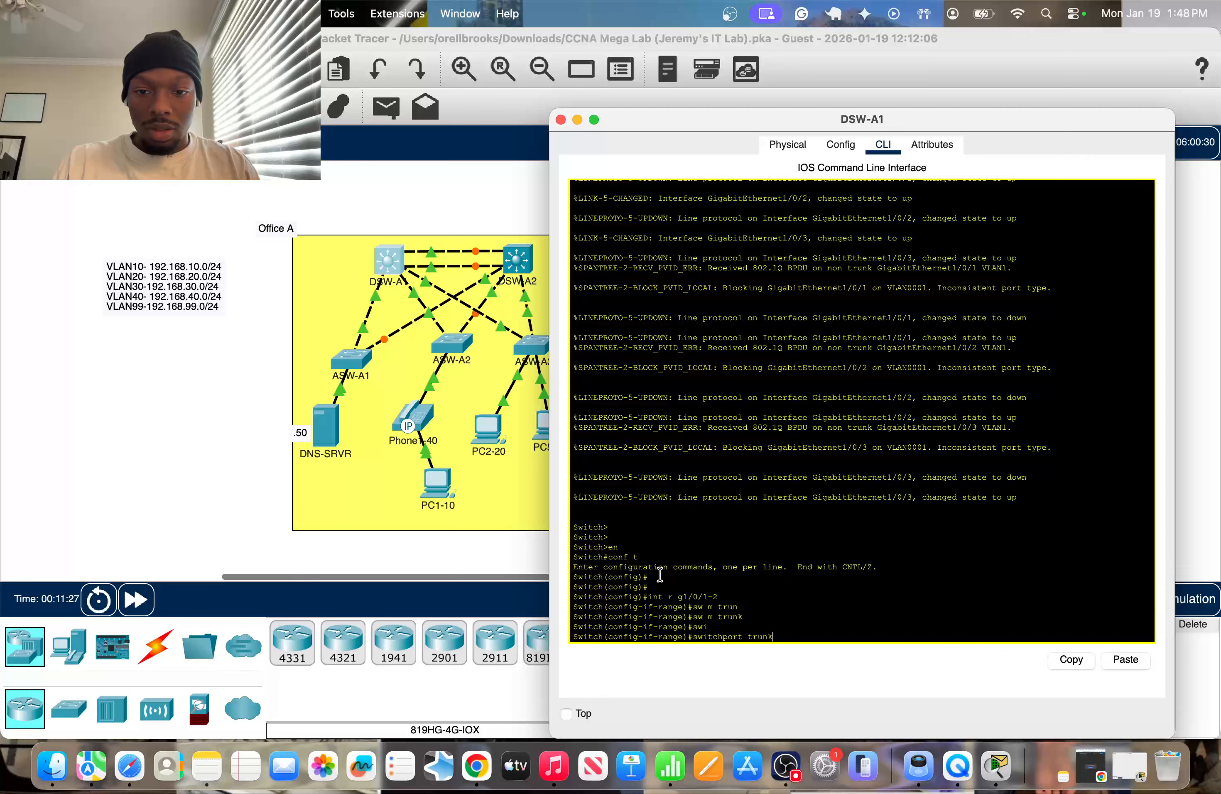
pyautogui.write(' a')
pyautogui.press('Tab')
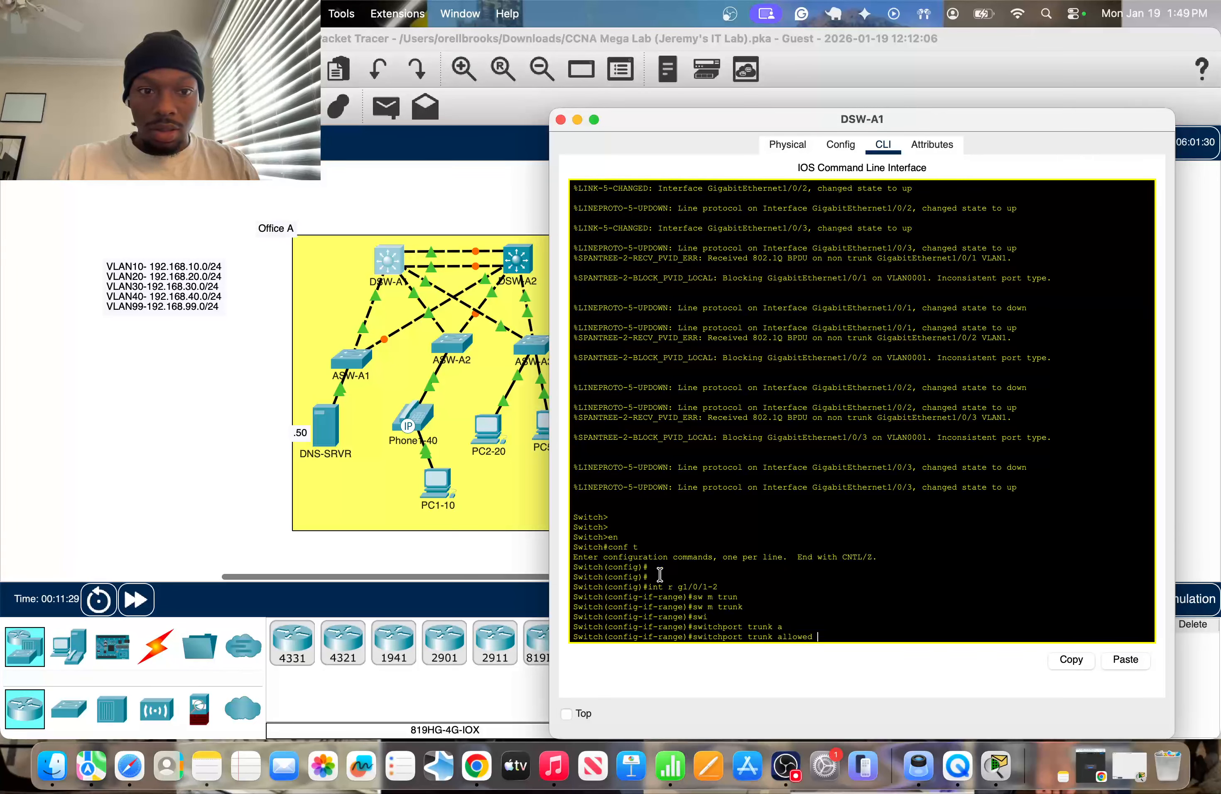
pyautogui.write('vlan 99')
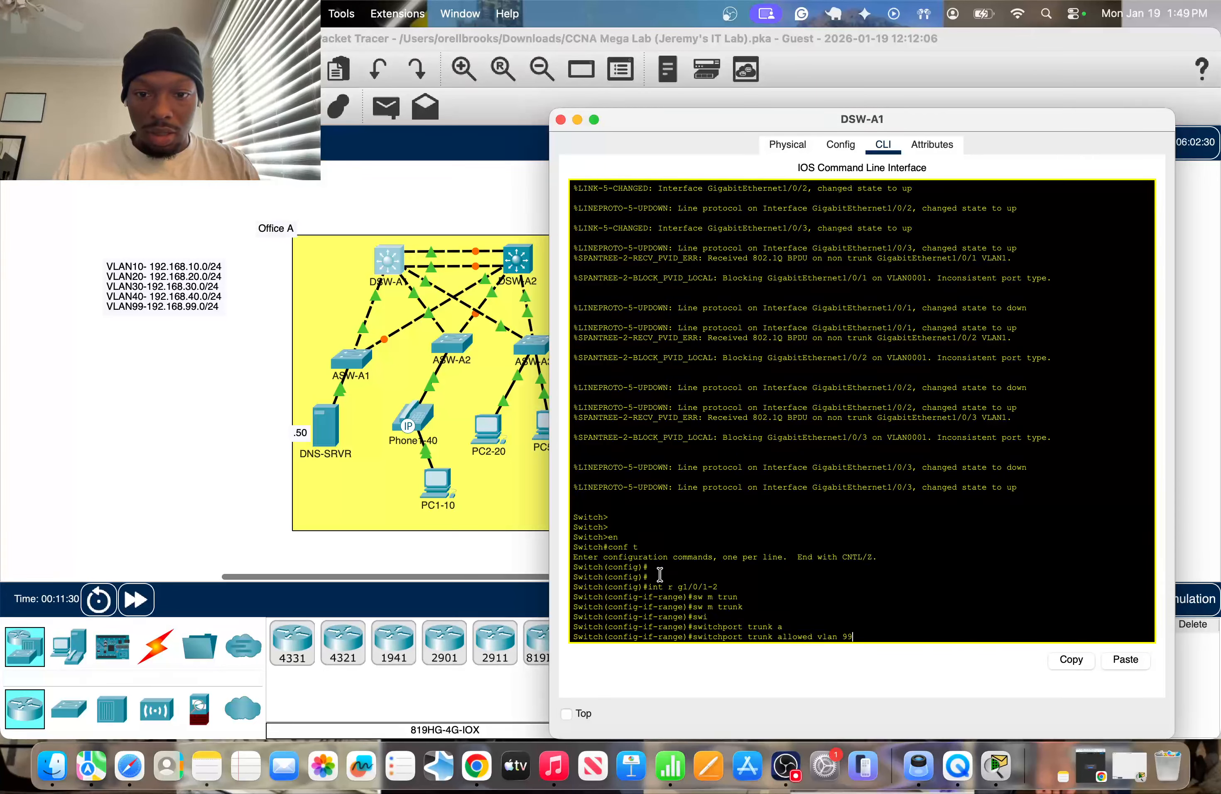
pyautogui.press('Return')
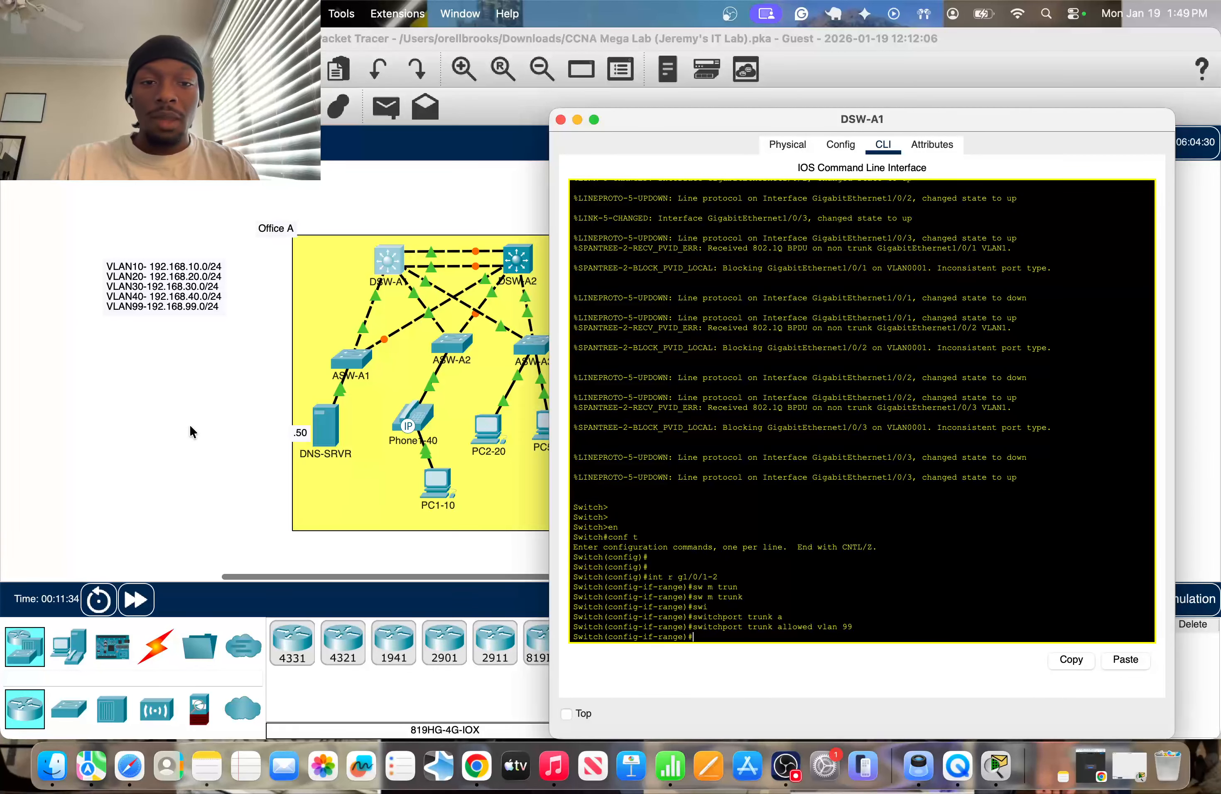
# Leave DSW-A1's interface range and run "no switchport trunk allowed vlan 10,40" on interface g1/0/2.
pyautogui.click(233, 419)
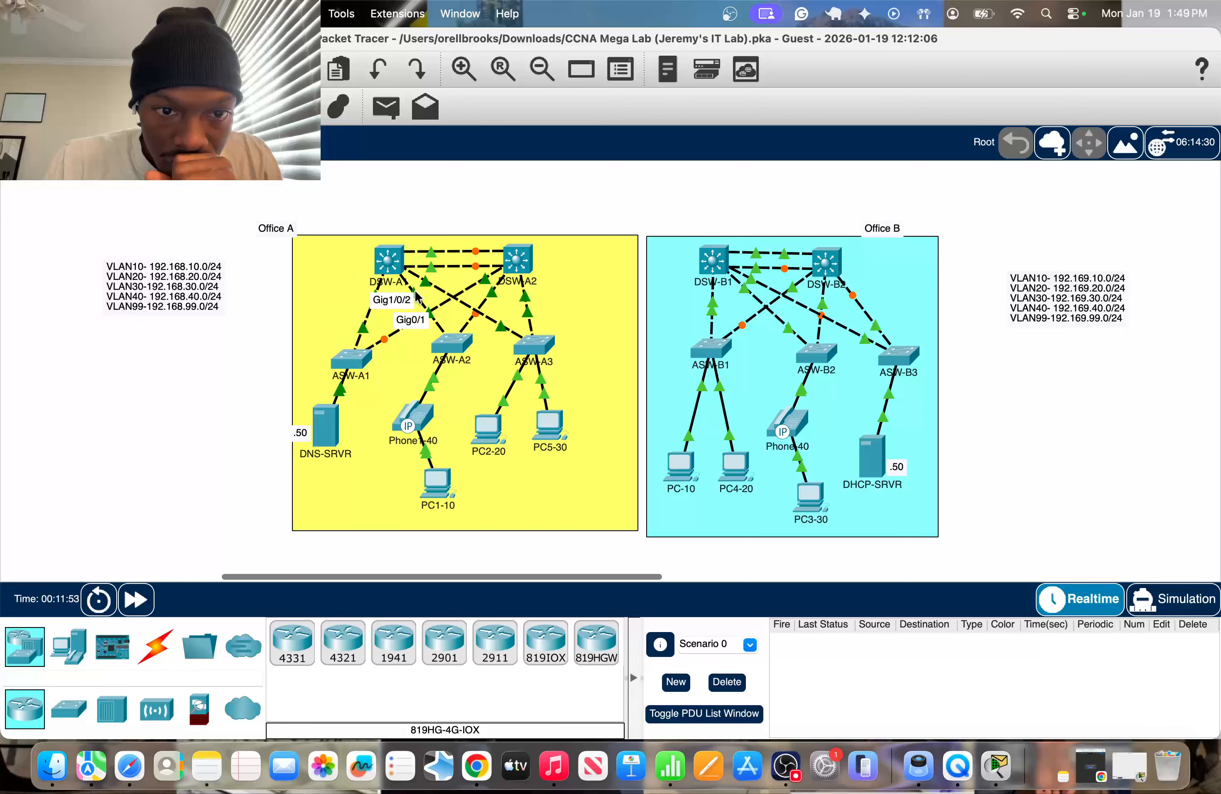
pyautogui.click(388, 260)
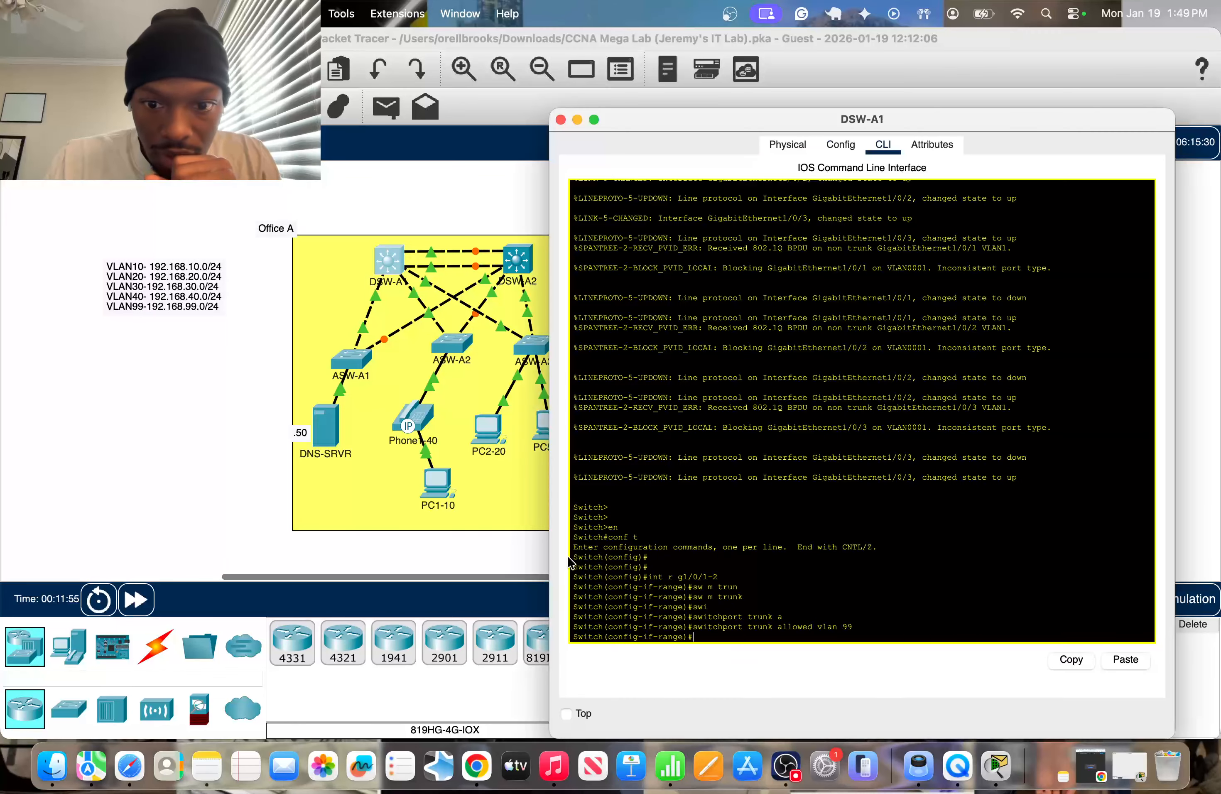
pyautogui.write('exit')
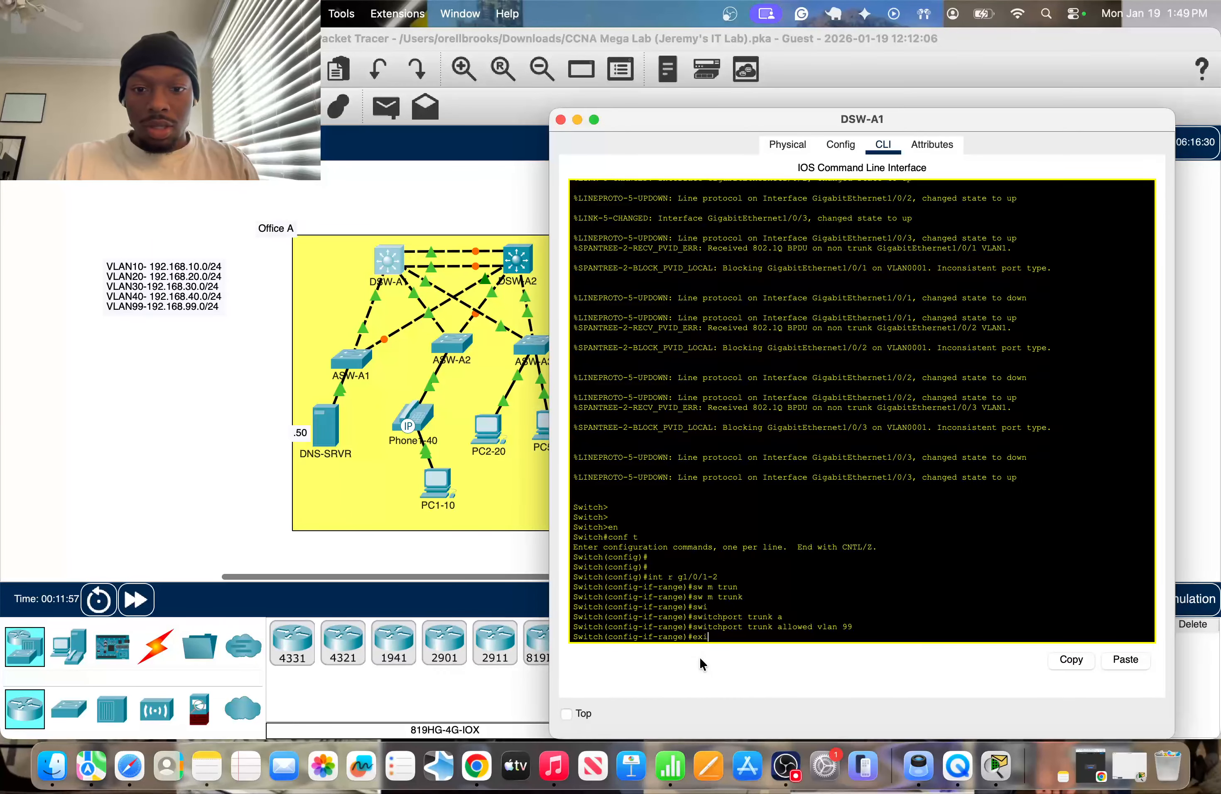
pyautogui.press('Return')
pyautogui.write('int')
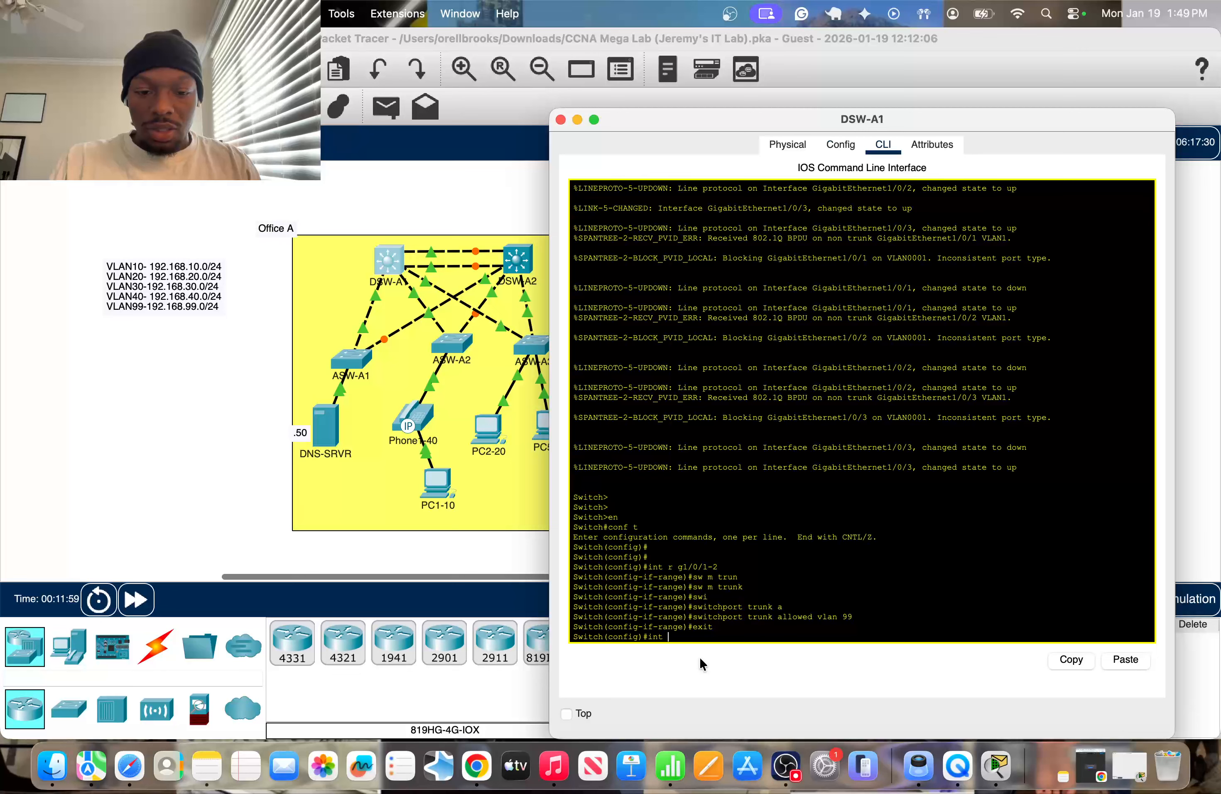
pyautogui.write(' g1/')
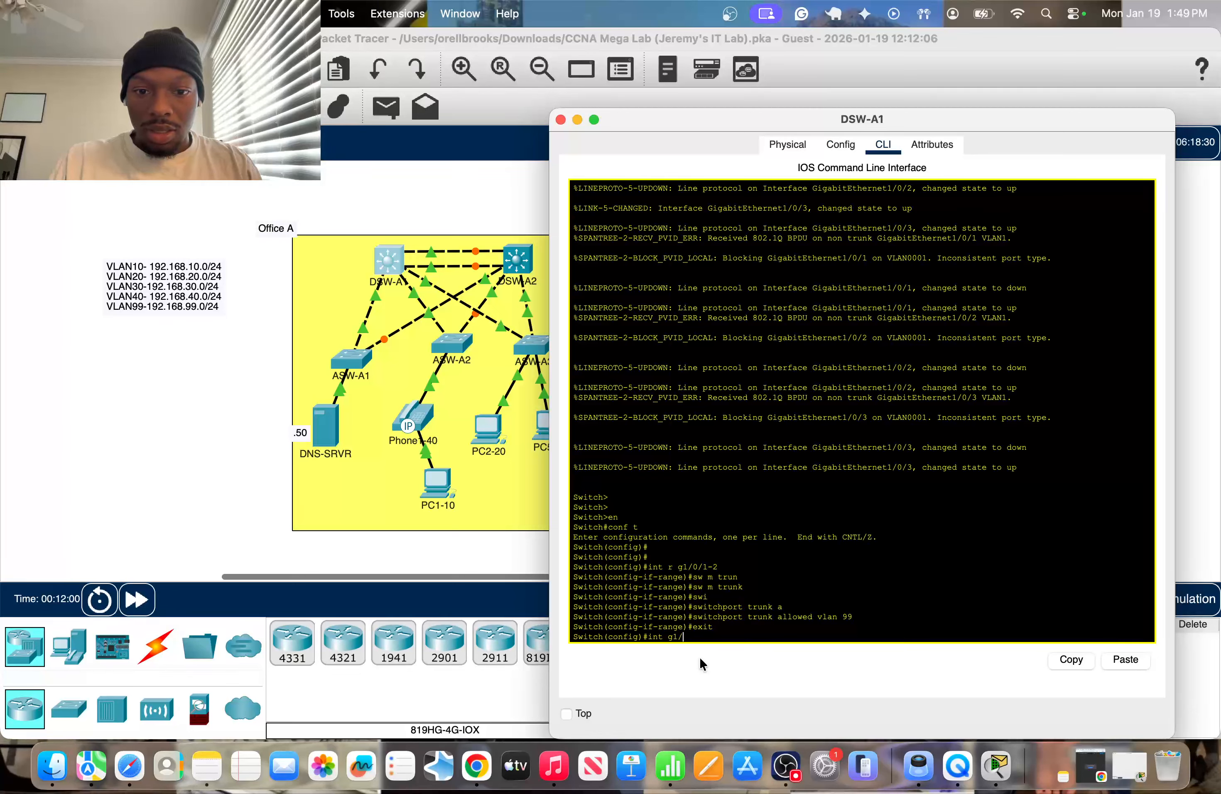
pyautogui.write('0/2')
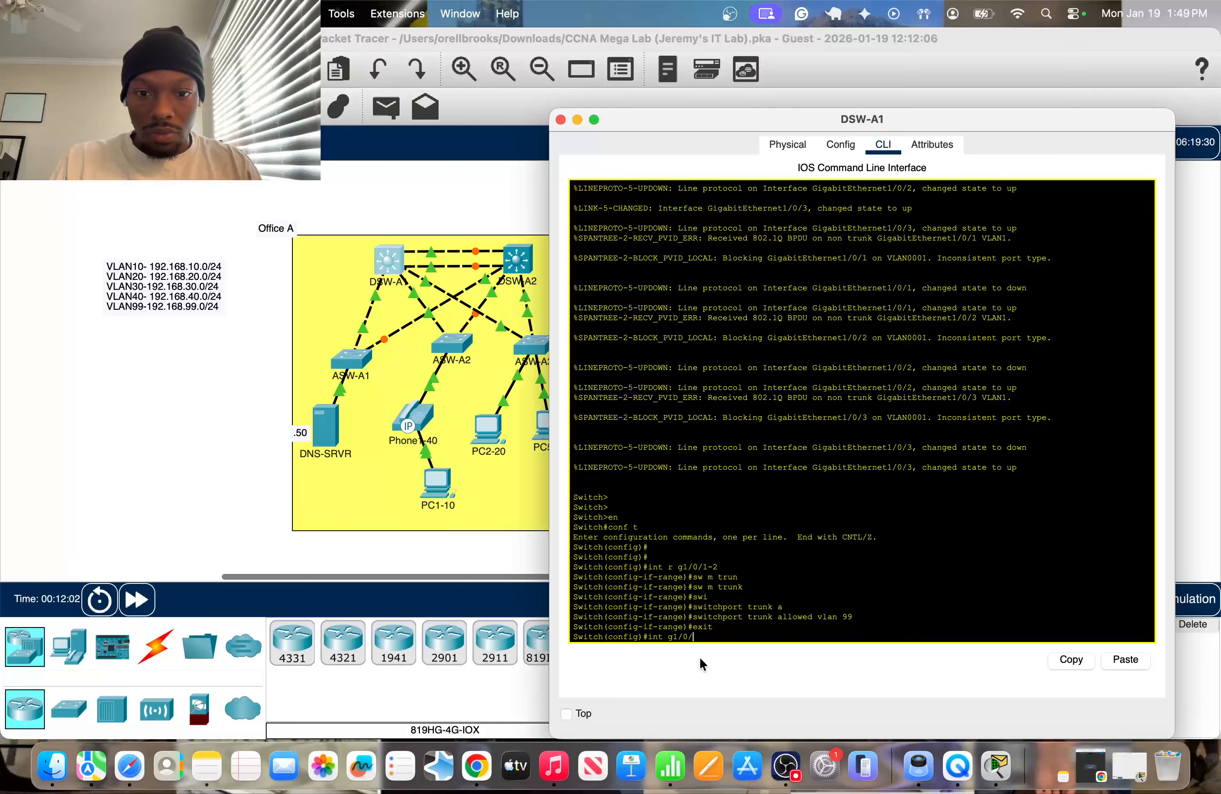
pyautogui.press('Return')
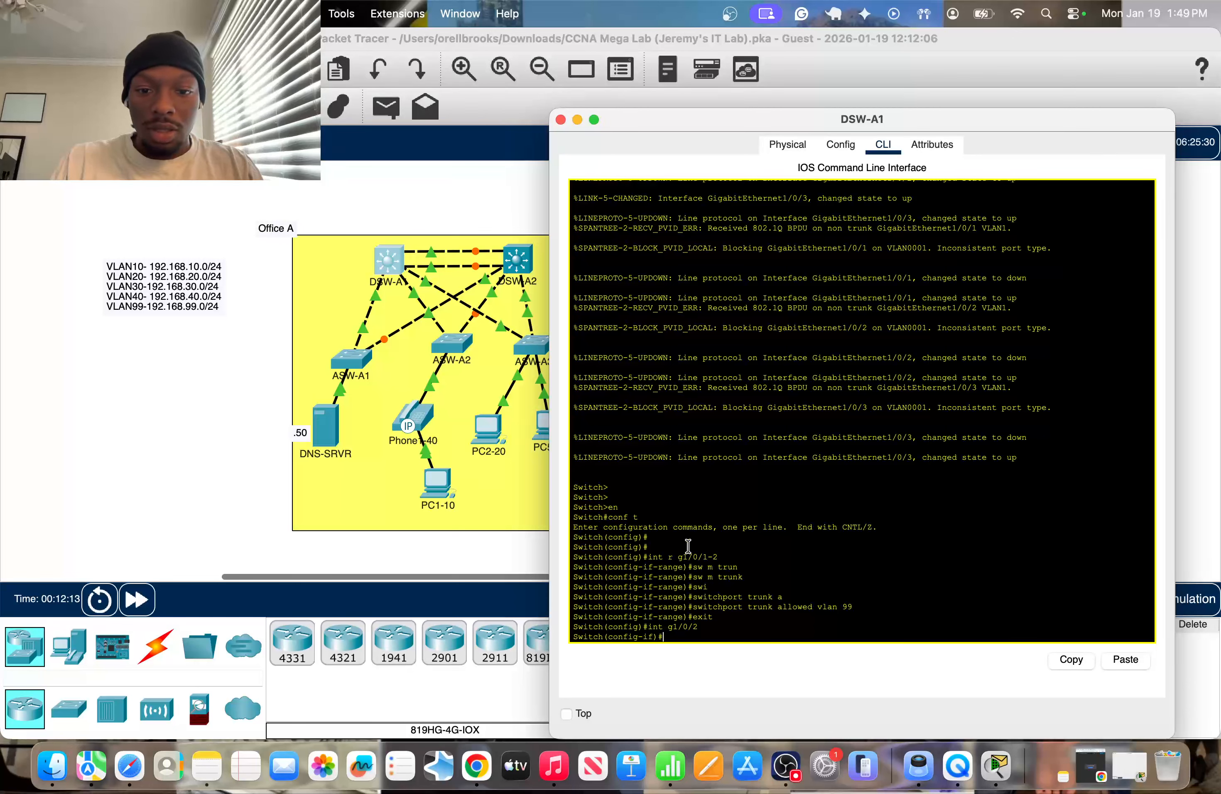
pyautogui.write('no')
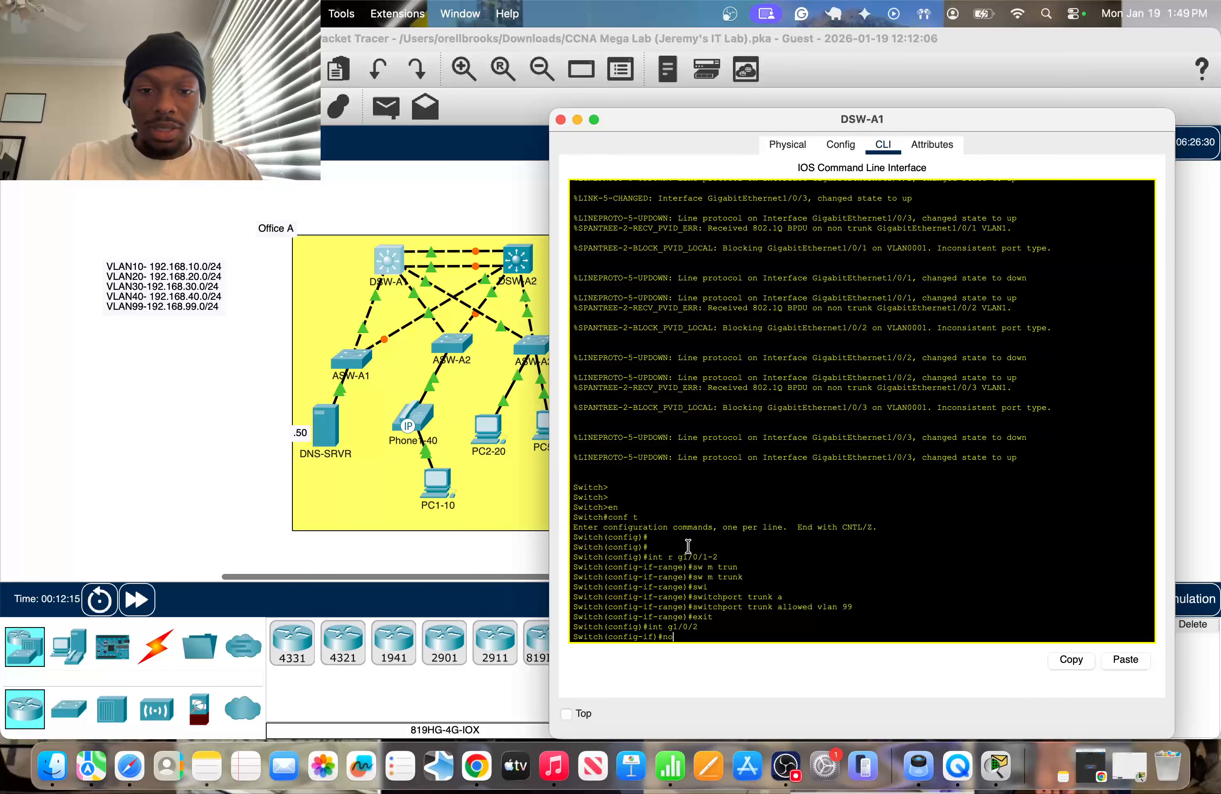
pyautogui.write(' sw')
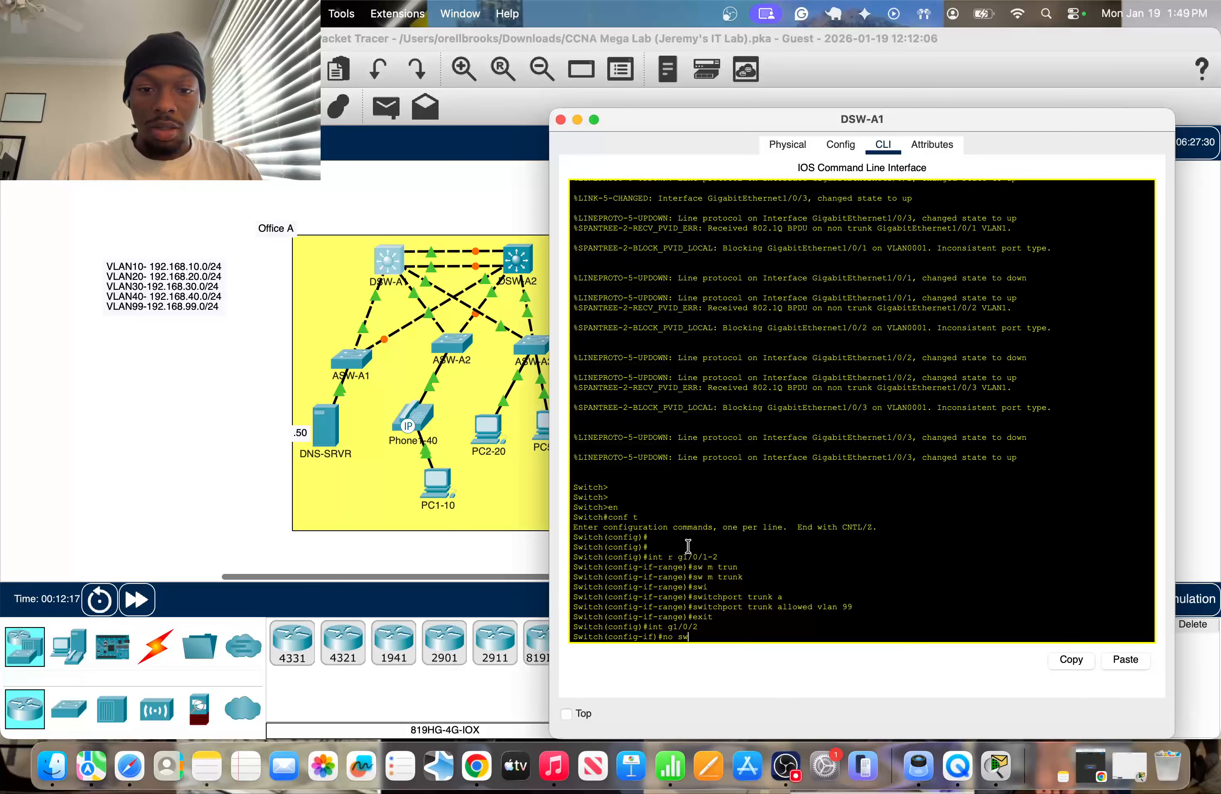
pyautogui.press('Tab')
pyautogui.write('tru')
pyautogui.press('Tab')
pyautogui.write('a')
pyautogui.press('Tab')
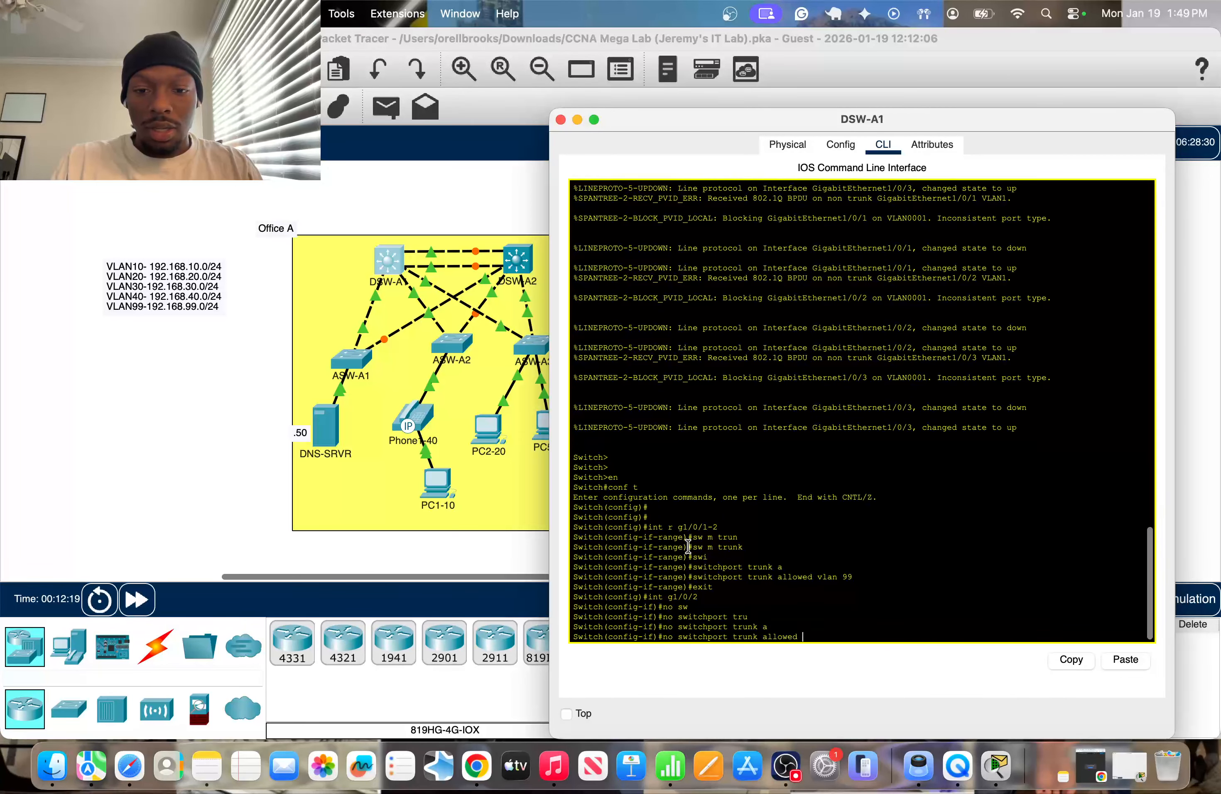
pyautogui.write('vlan 1')
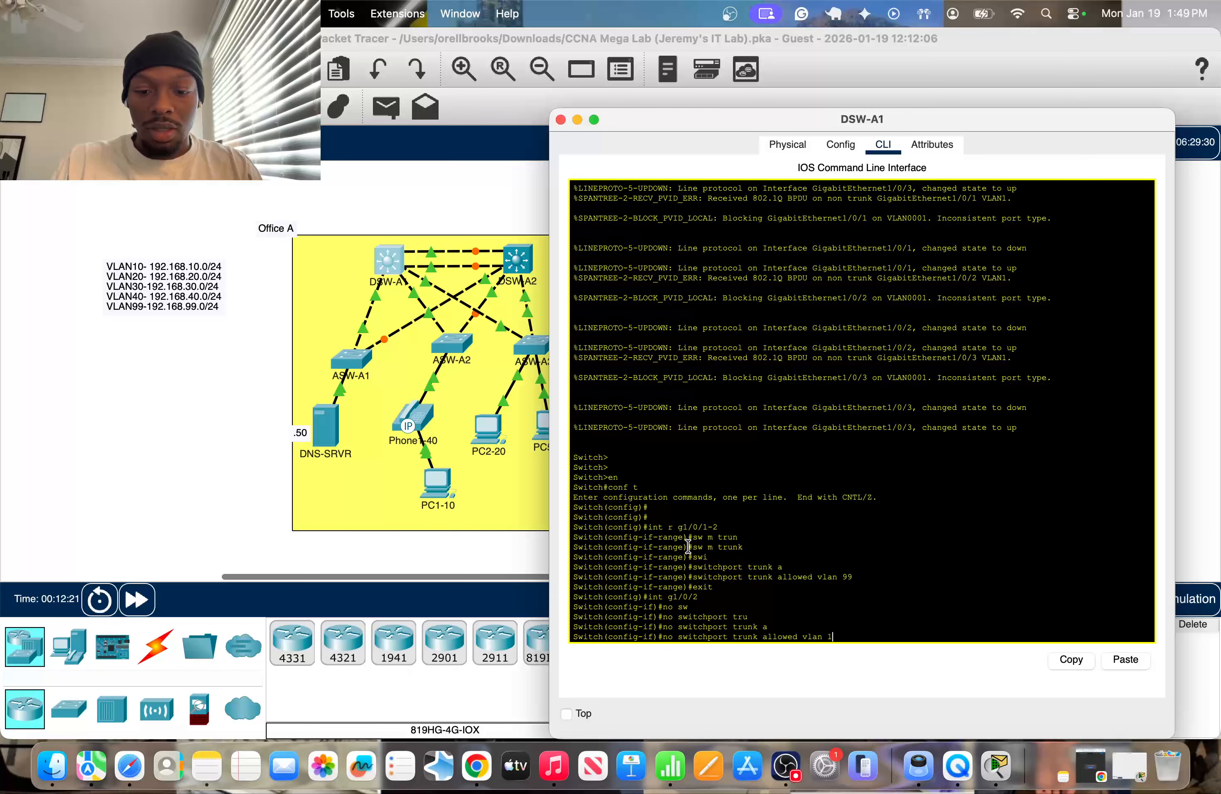
pyautogui.write('0,40')
pyautogui.press('Return')
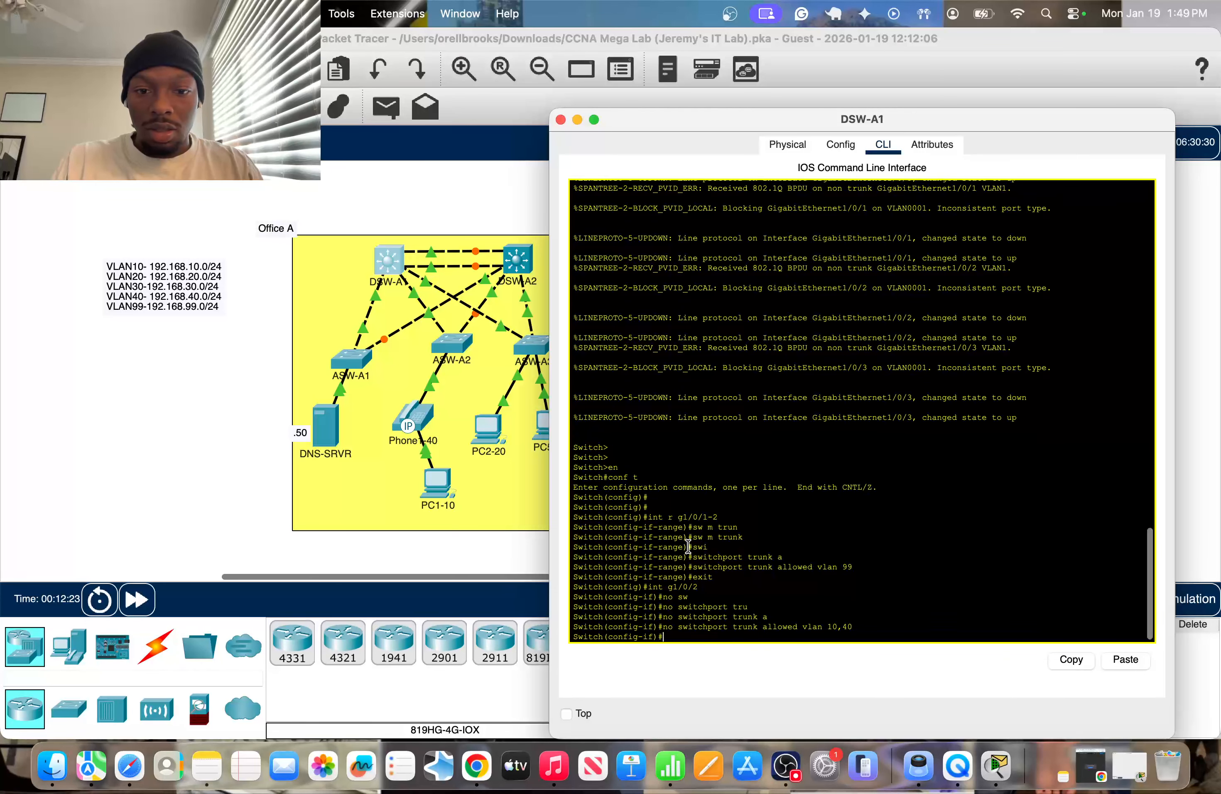
# Display DSW-A1's trunk interfaces with "do sh int trunk" and review the VLANs allowed on each port.
pyautogui.write('do sh int trunk')
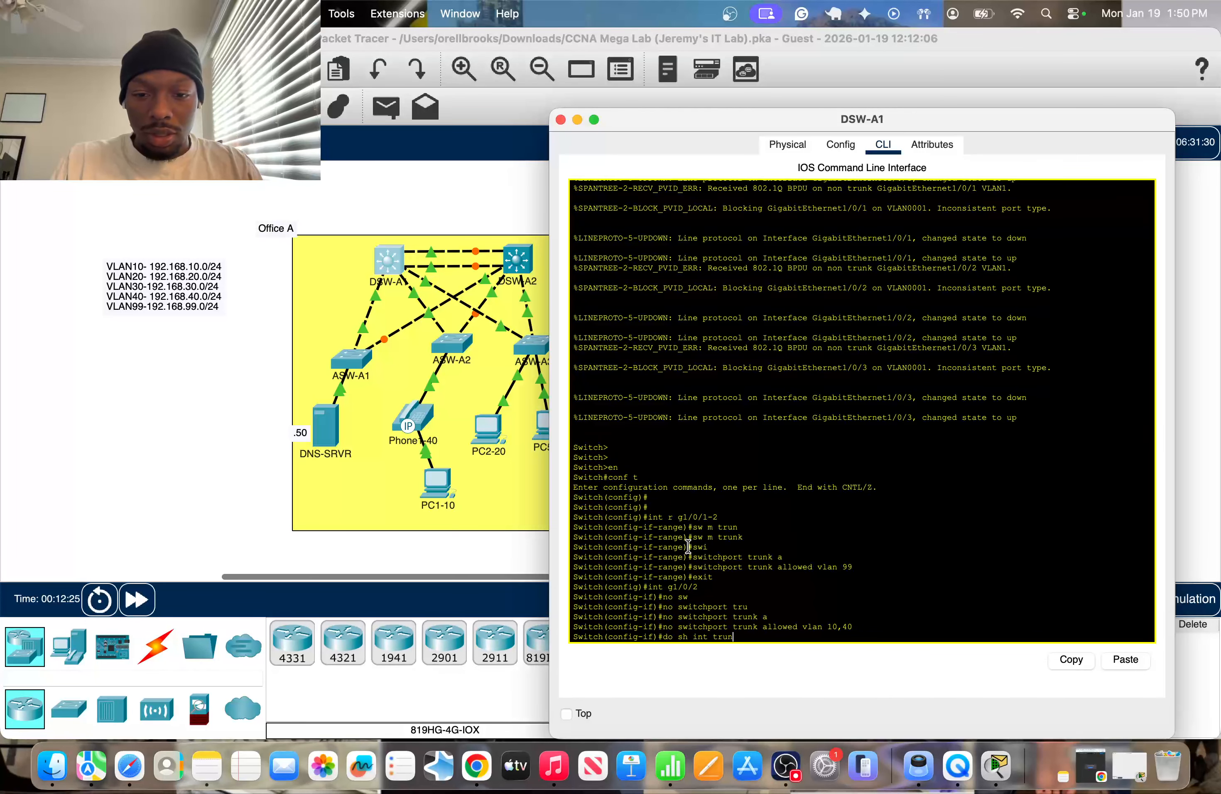
pyautogui.press('Return')
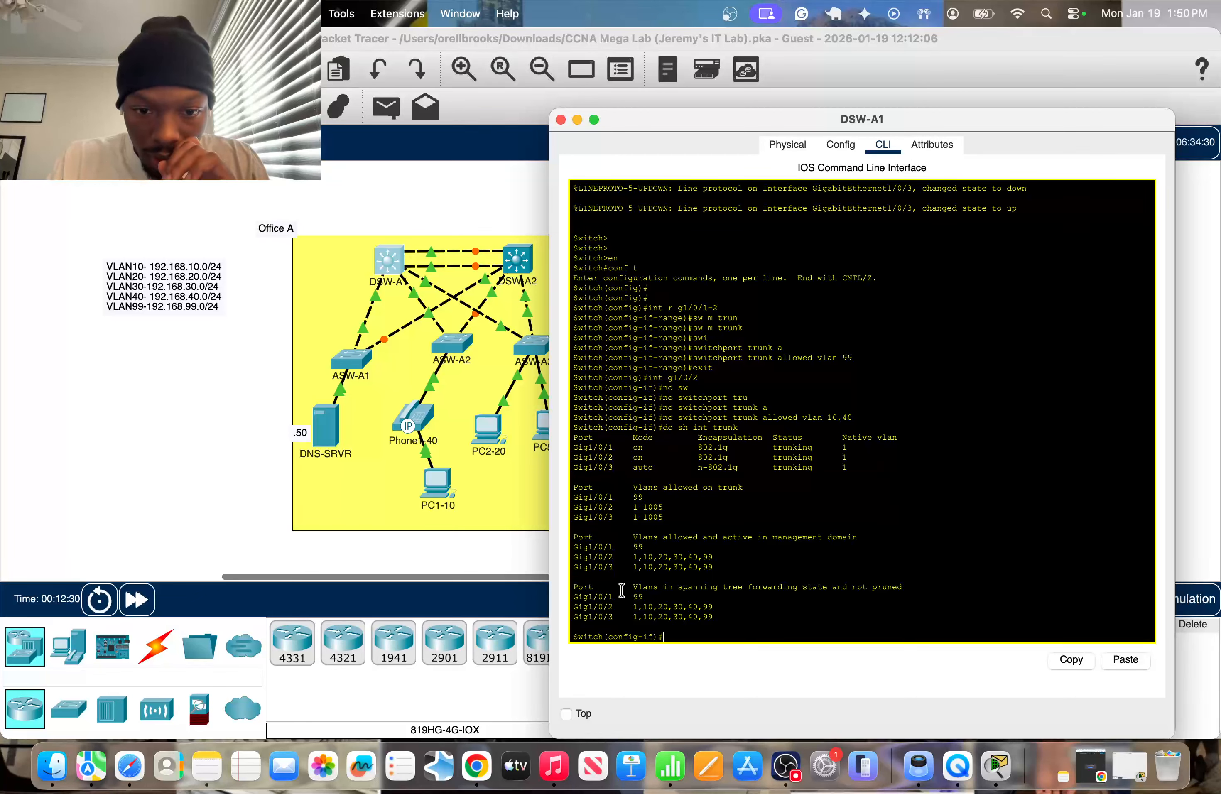
pyautogui.click(410, 526)
pyautogui.click(160, 404)
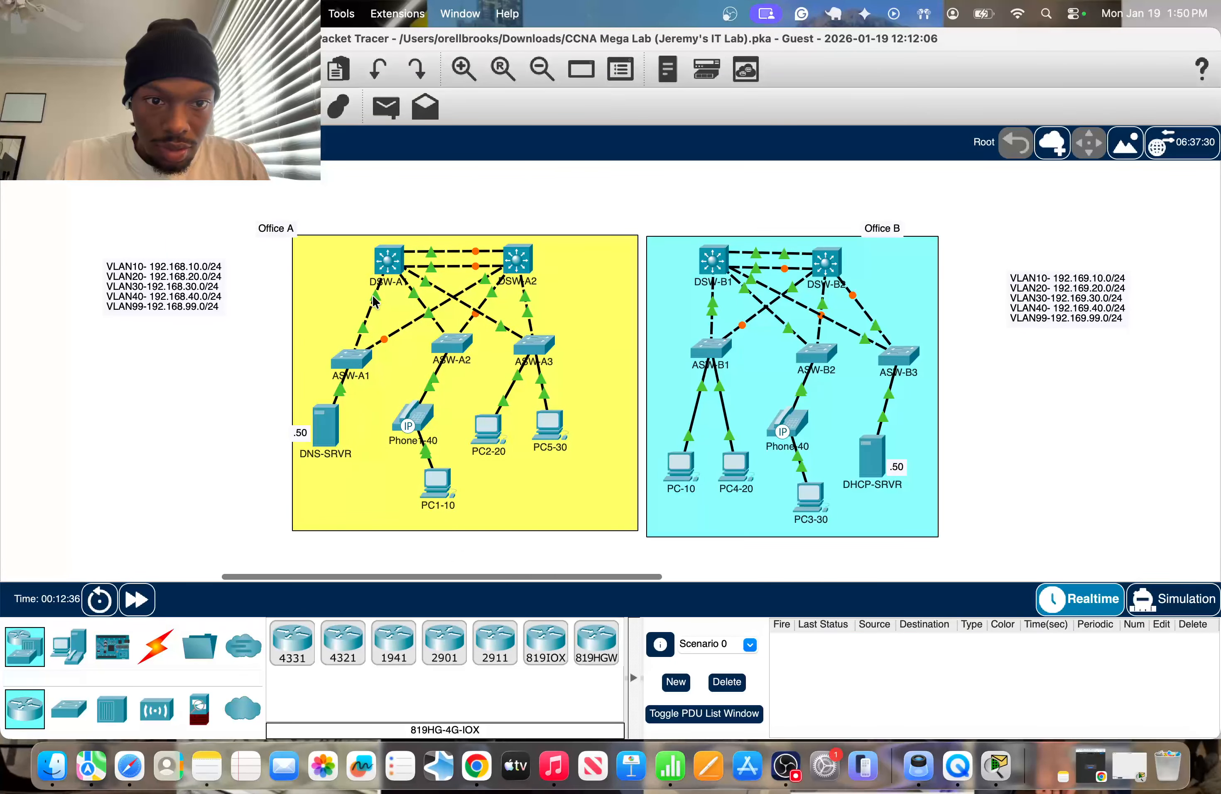
pyautogui.click(389, 265)
pyautogui.moveTo(626, 545); pyautogui.dragTo(645, 547)
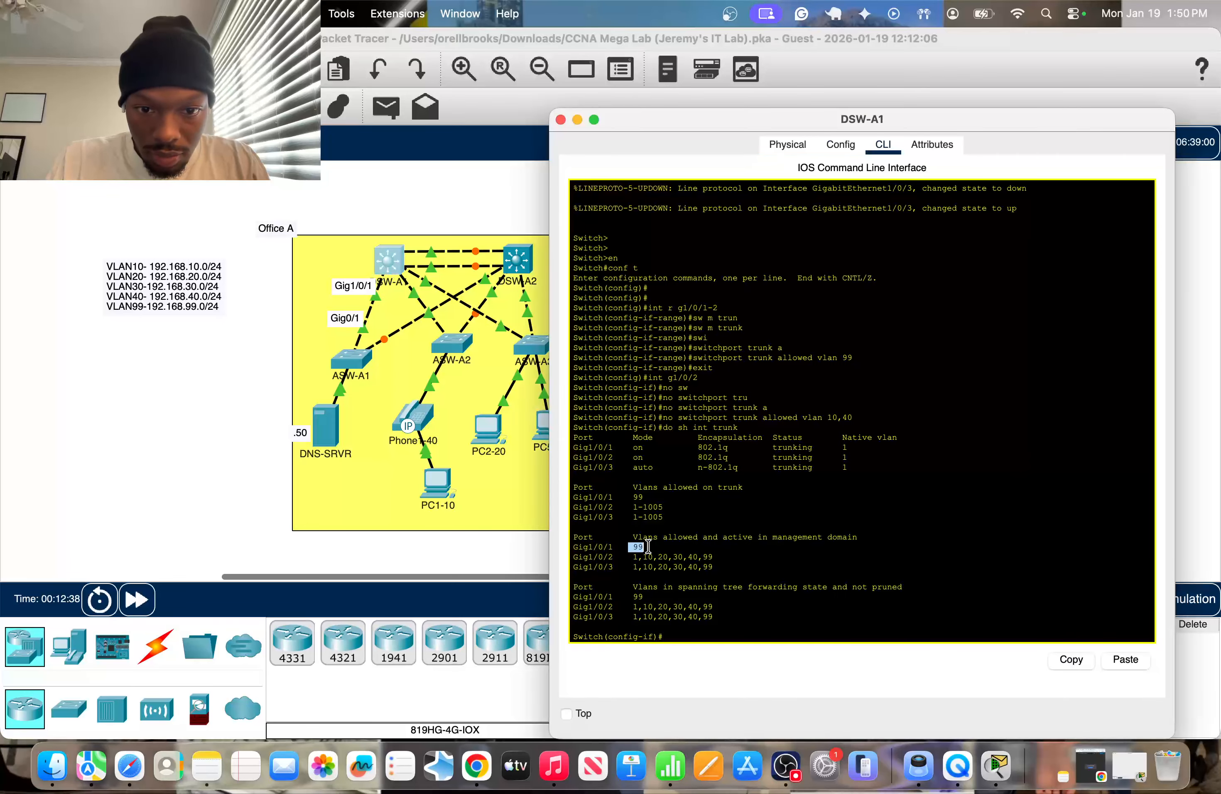
pyautogui.click(244, 483)
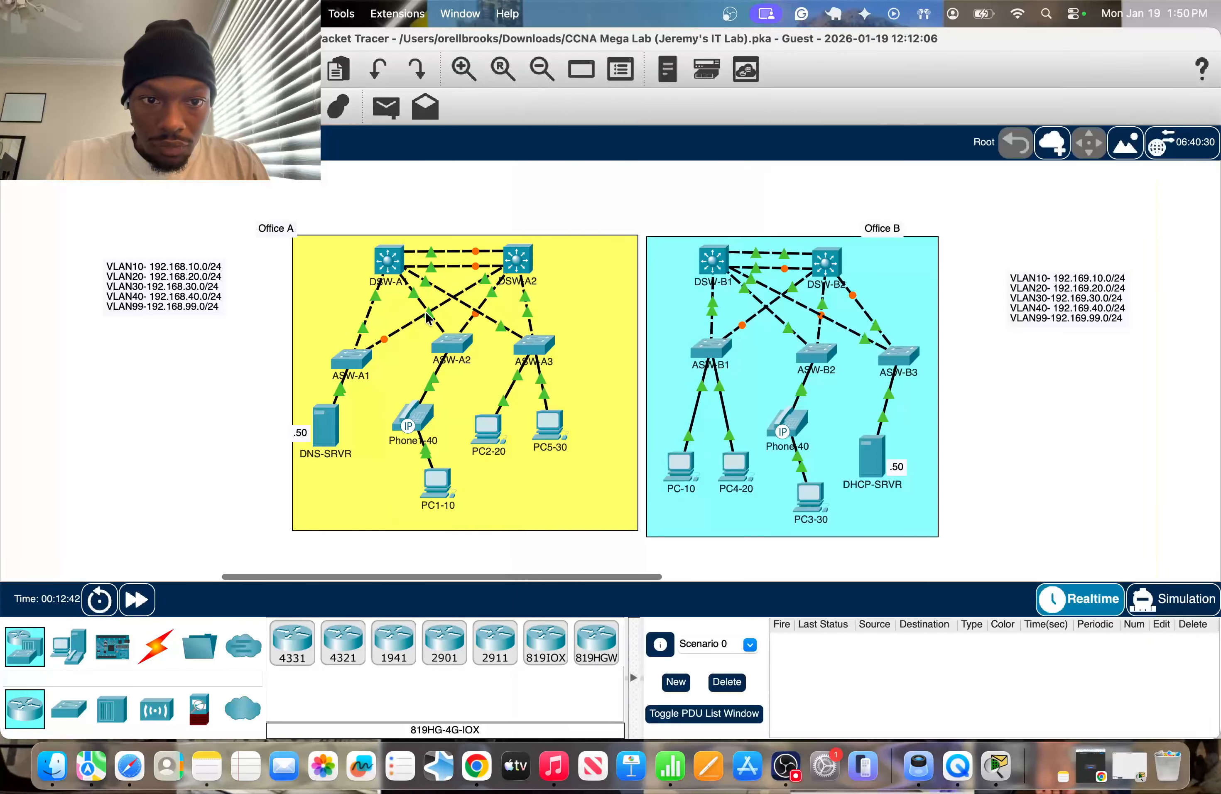
# Check the port labels on the link between DSW-A1 and ASW-A2 and enter DSW-A1's interface g1/0/2 configuration.
pyautogui.moveTo(430, 317)
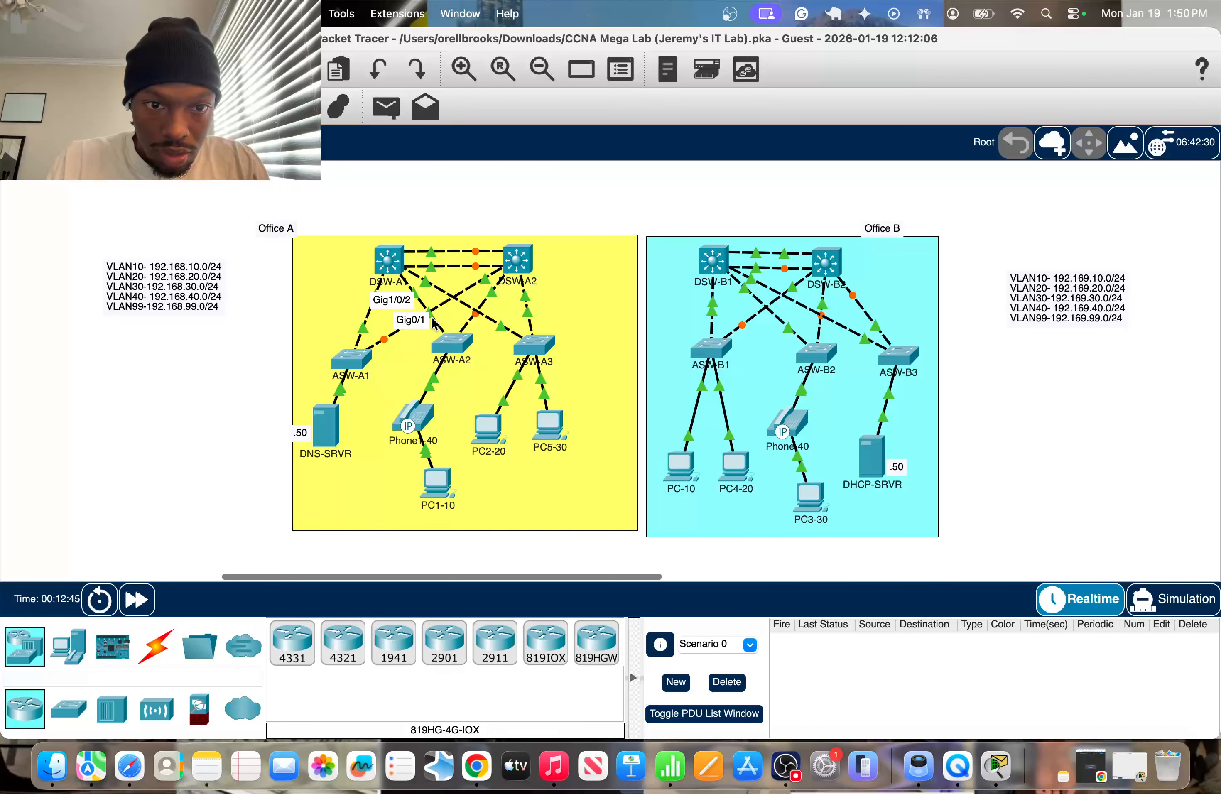
pyautogui.click(394, 262)
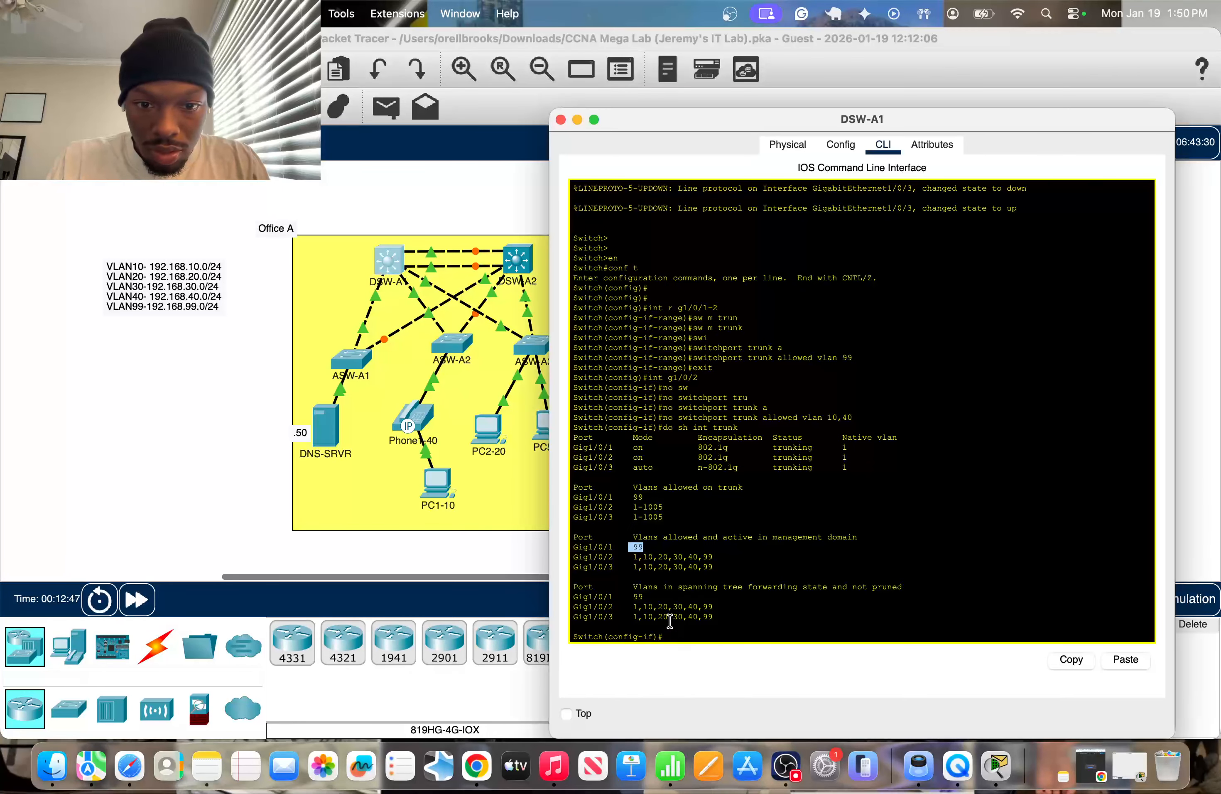
pyautogui.click(675, 613)
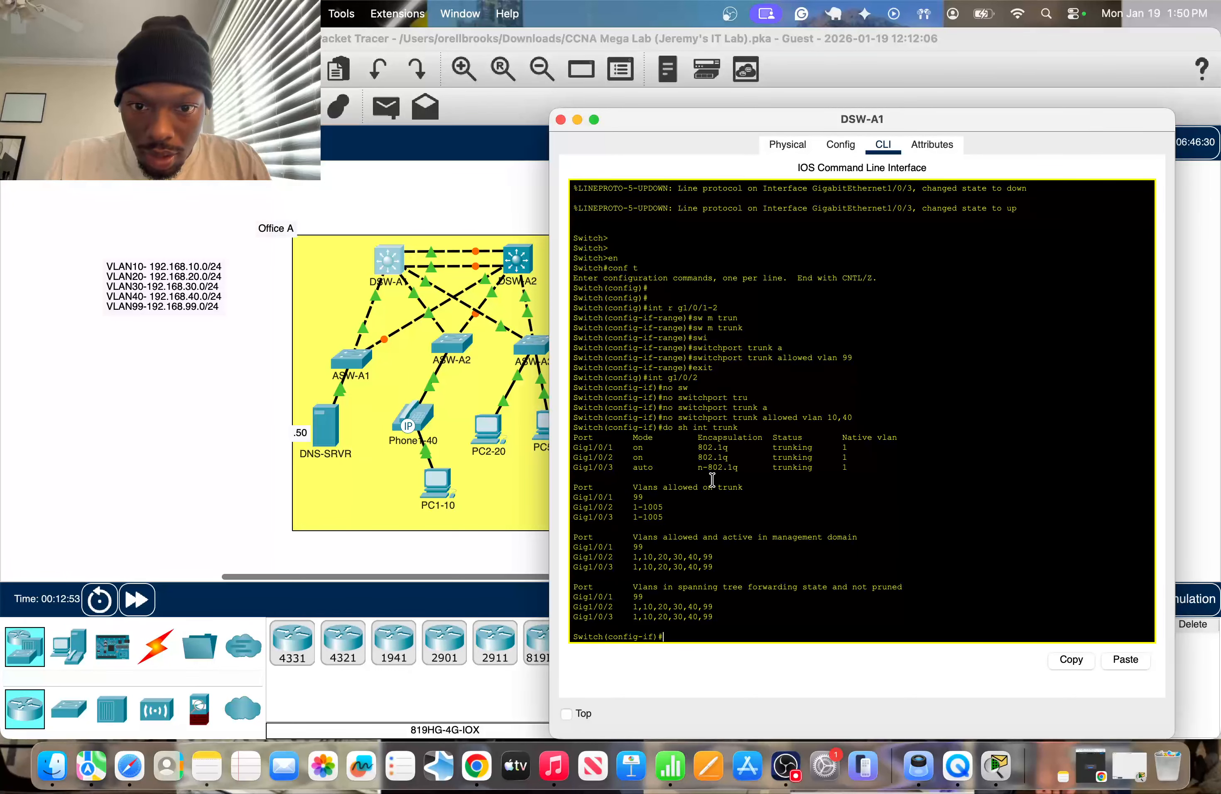
pyautogui.write('int g01')
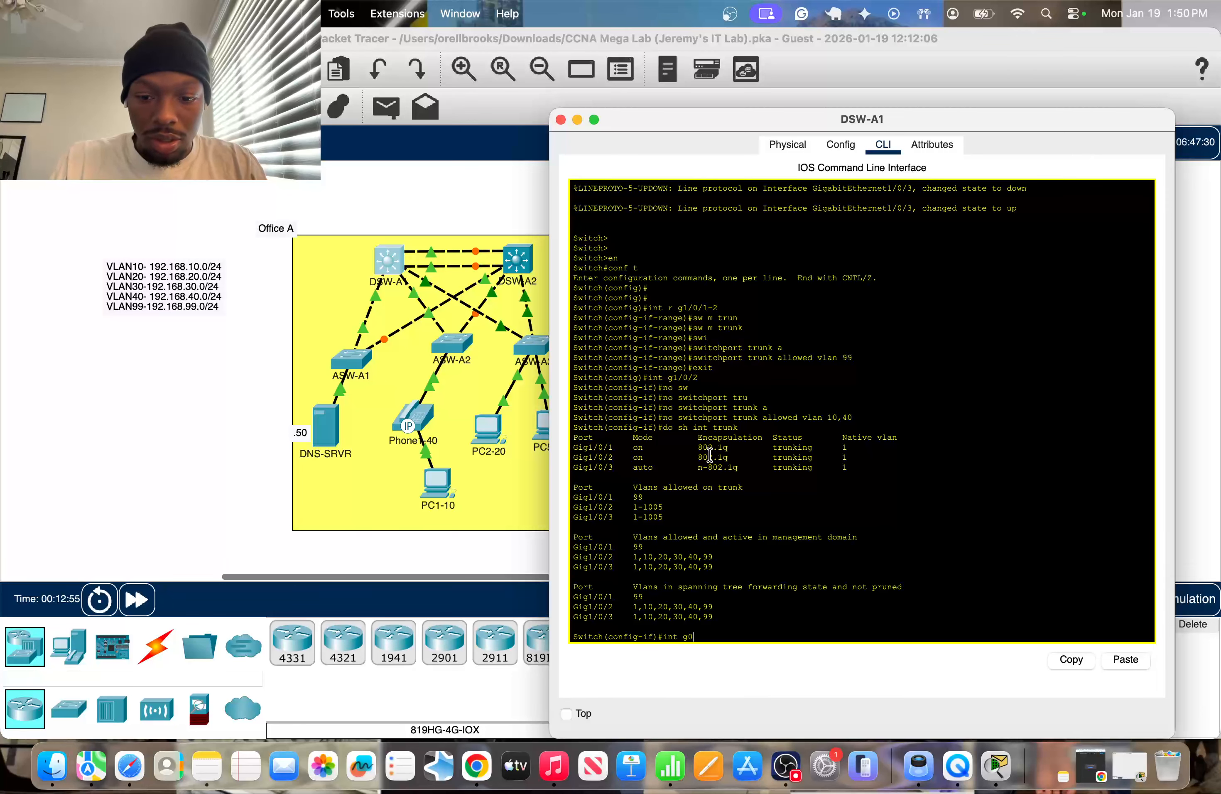
pyautogui.press('BackSpace')
pyautogui.write('1/0/')
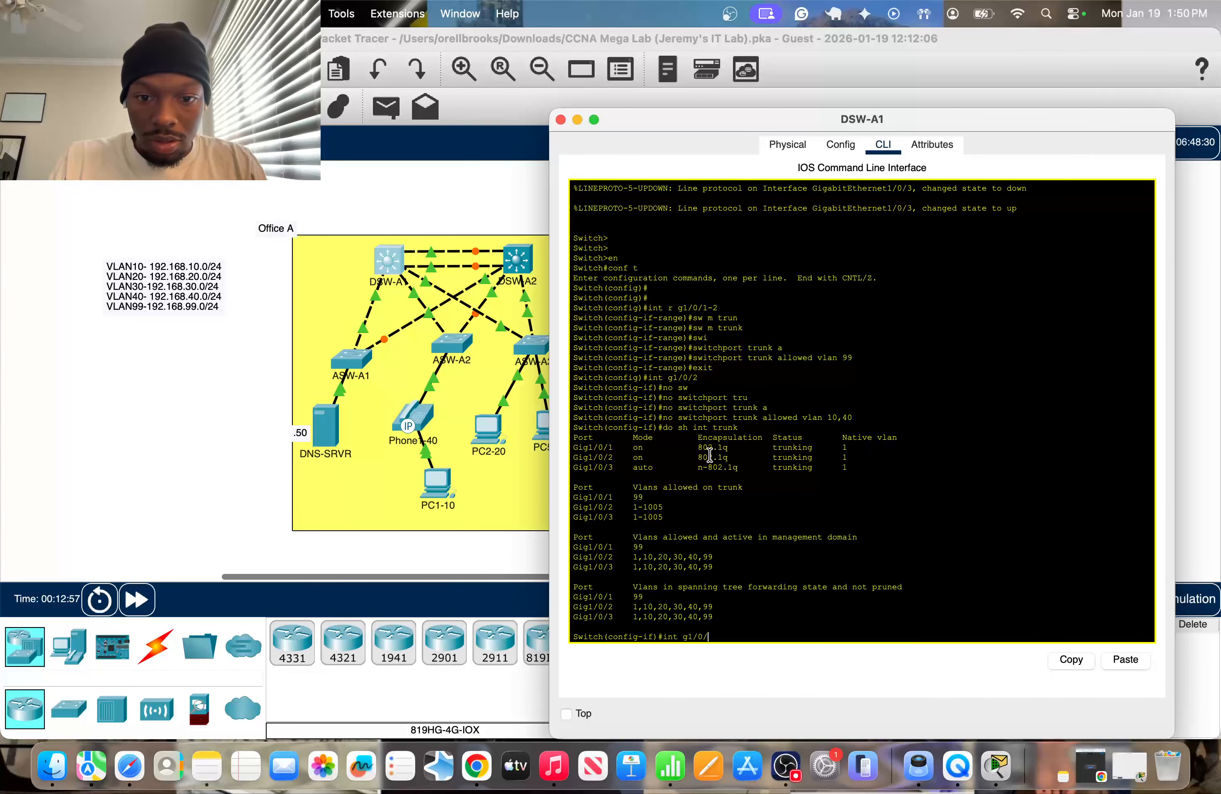
pyautogui.write('2')
pyautogui.press('Return')
pyautogui.click(137, 316)
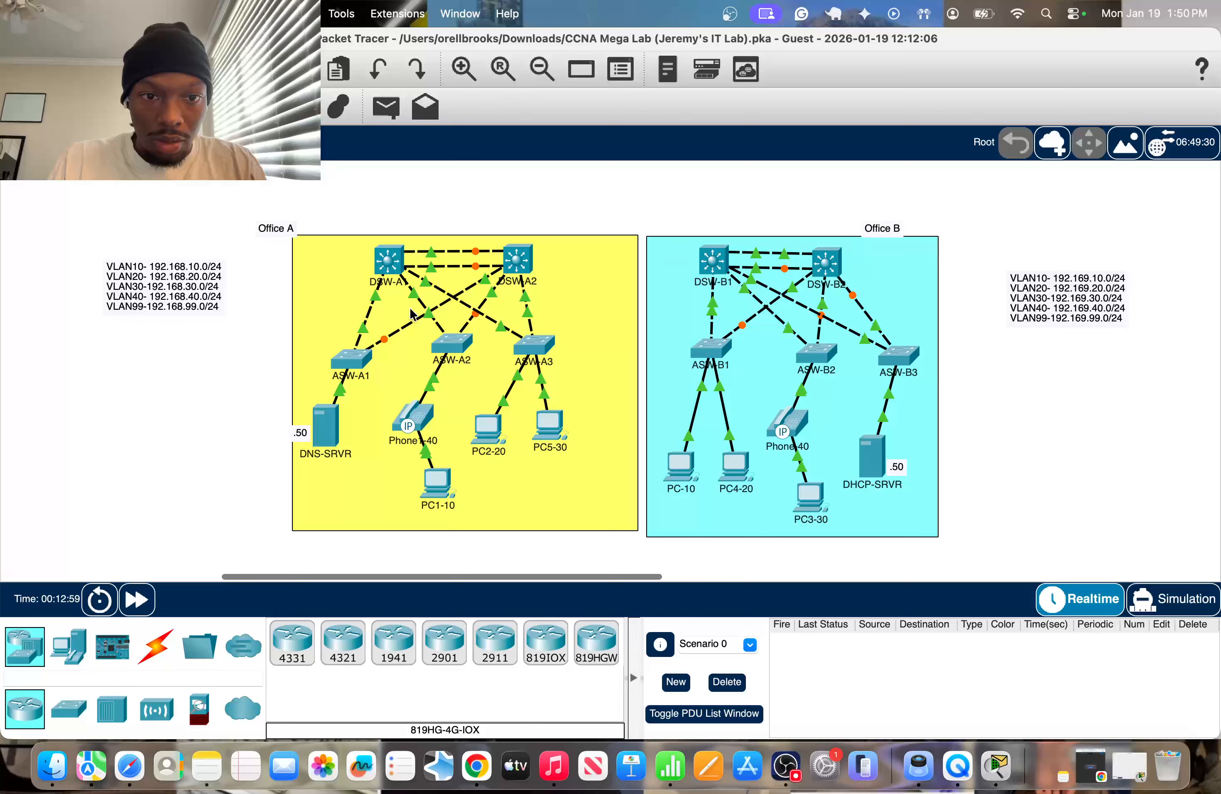
pyautogui.click(389, 267)
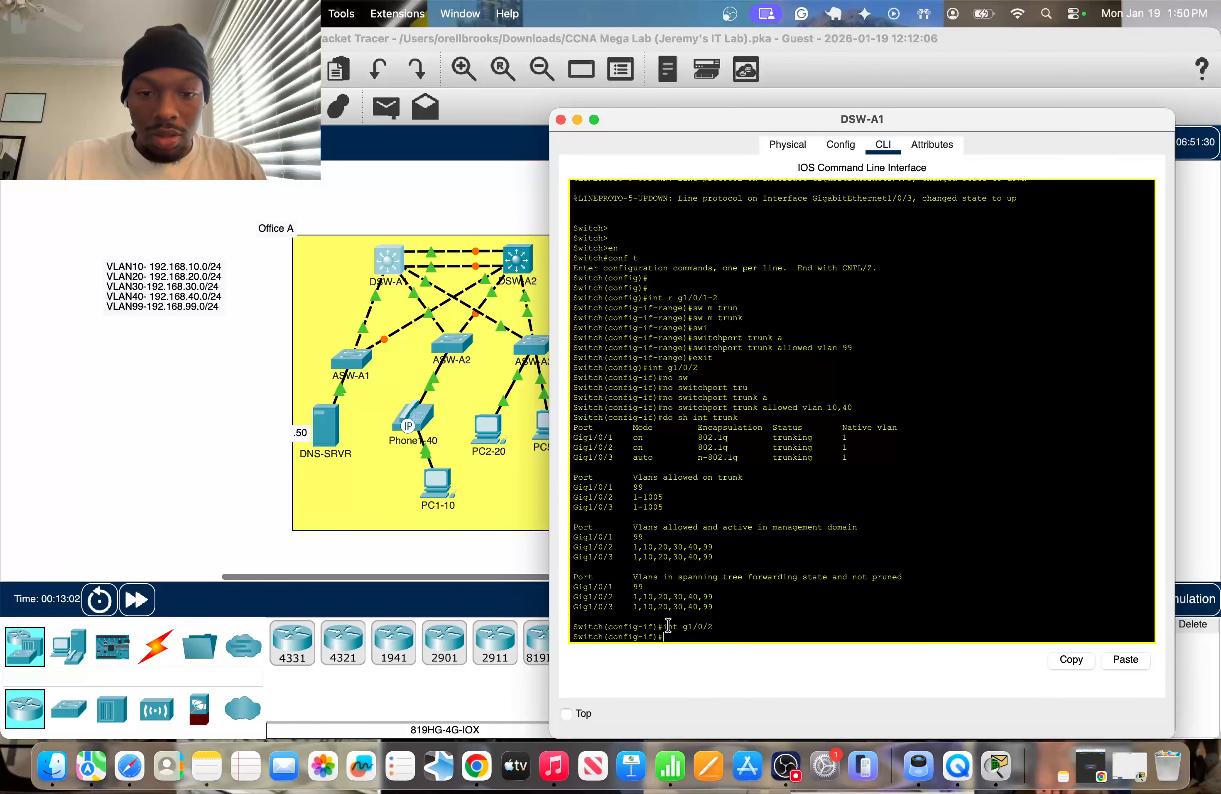
# Allow only VLANs 10 and 40 on DSW-A1's g1/0/2 trunk.
pyautogui.write('sw')
pyautogui.press('Tab')
pyautogui.write('tr')
pyautogui.press('Tab')
pyautogui.write('al')
pyautogui.press('Tab')
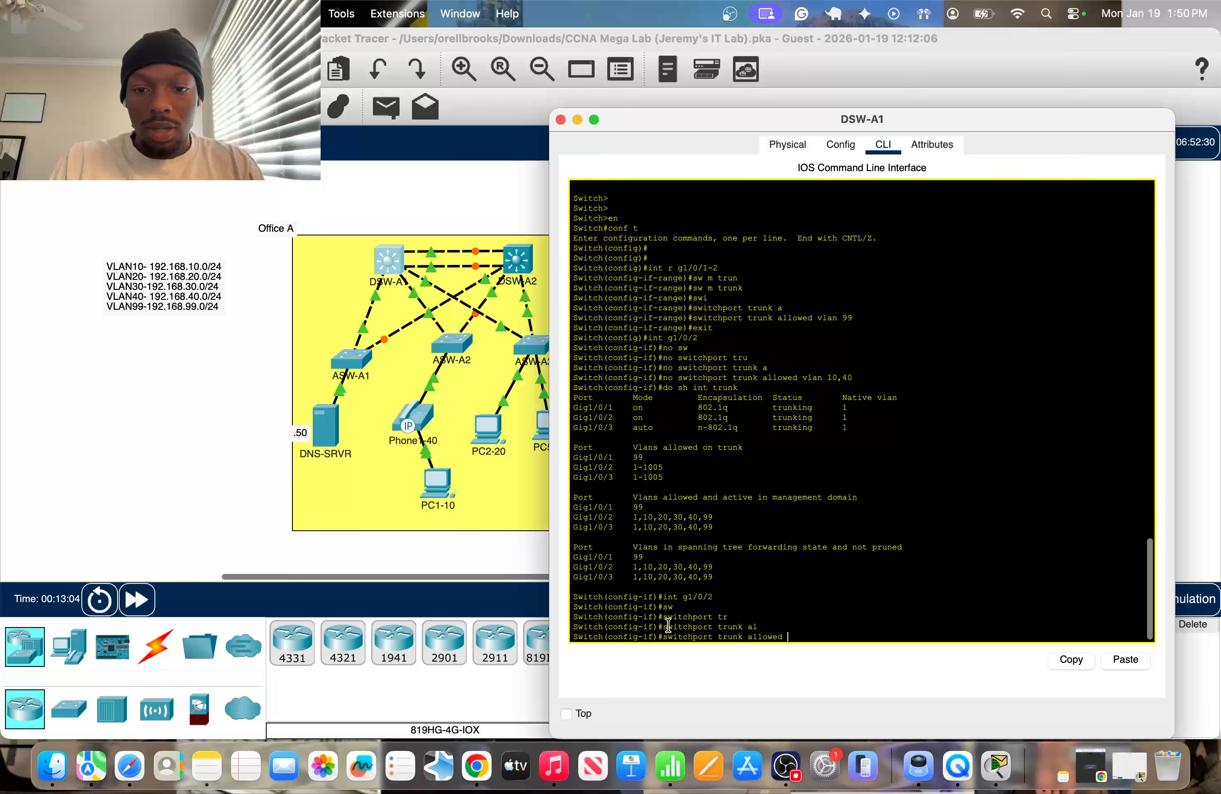
pyautogui.write('vl')
pyautogui.press('Tab')
pyautogui.write('10,40')
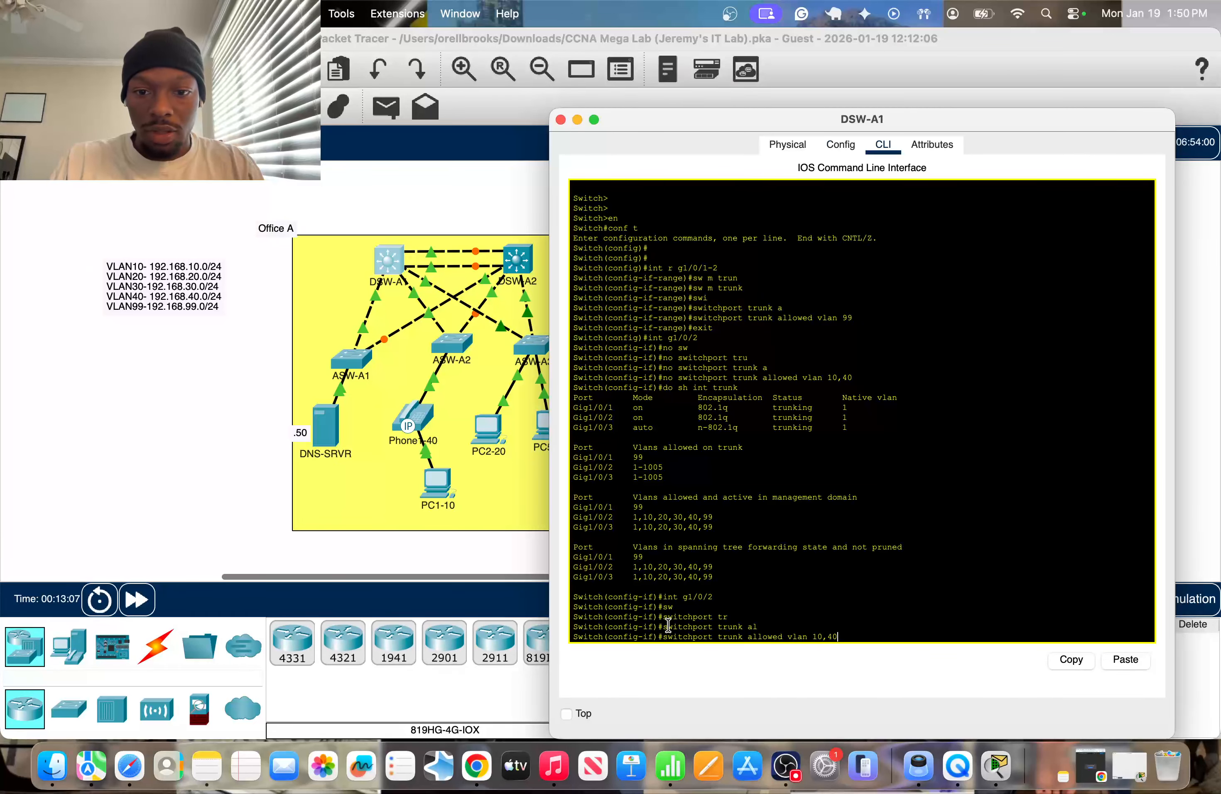
pyautogui.press('Return')
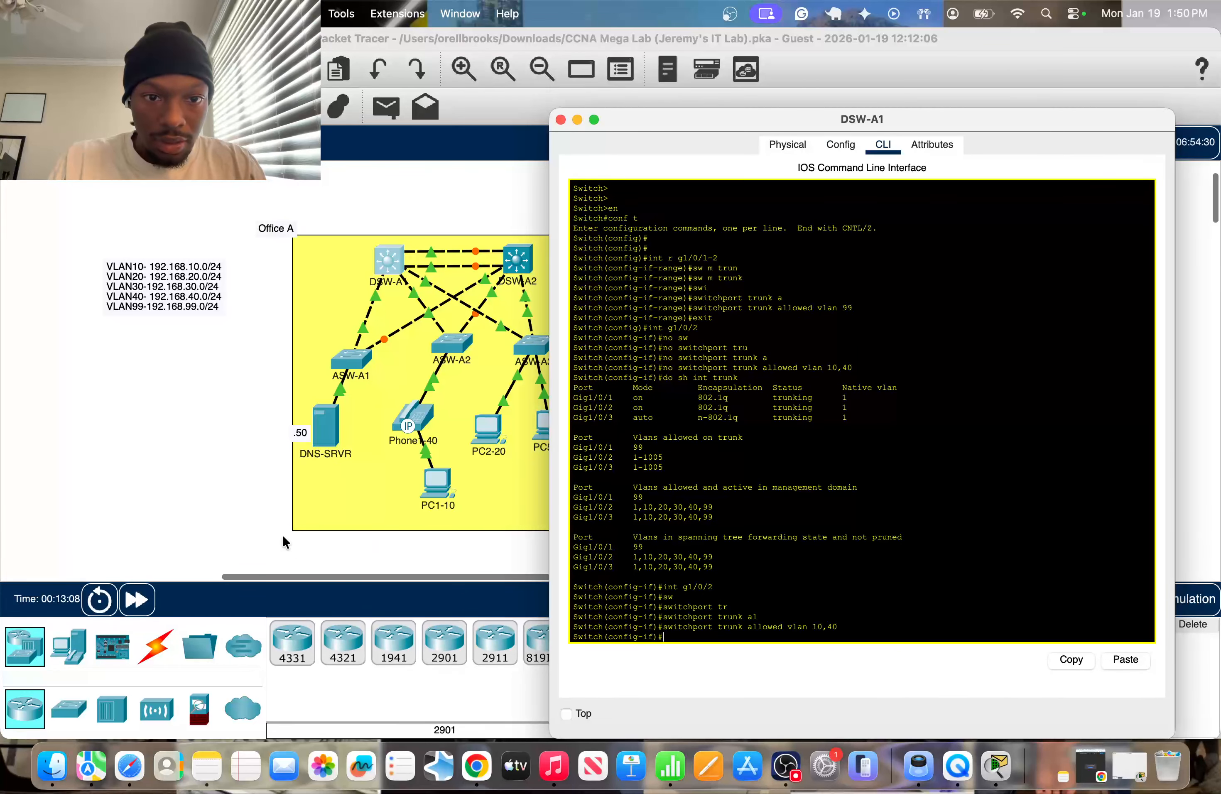
# Check the port labels on the link between DSW-A1 and ASW-A3 and enter DSW-A1's interface g1/0/3 configuration.
pyautogui.click(216, 485)
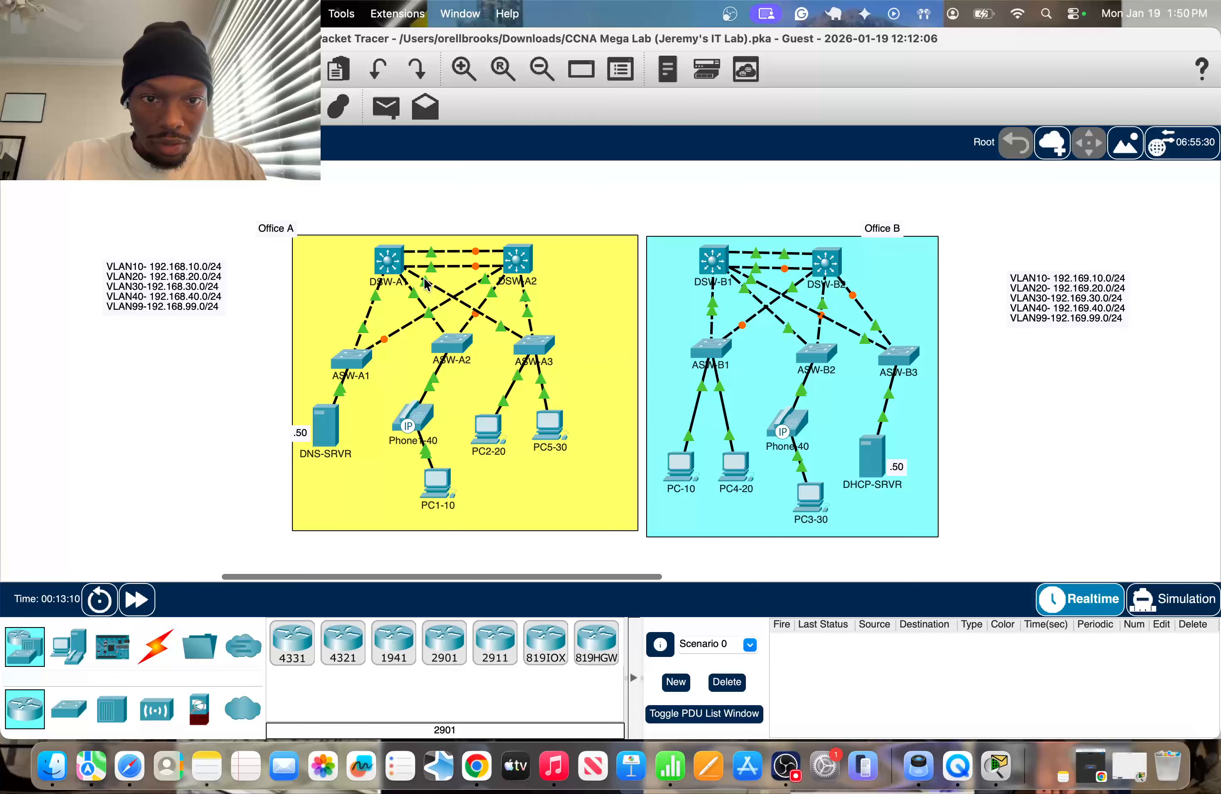
pyautogui.moveTo(425, 283)
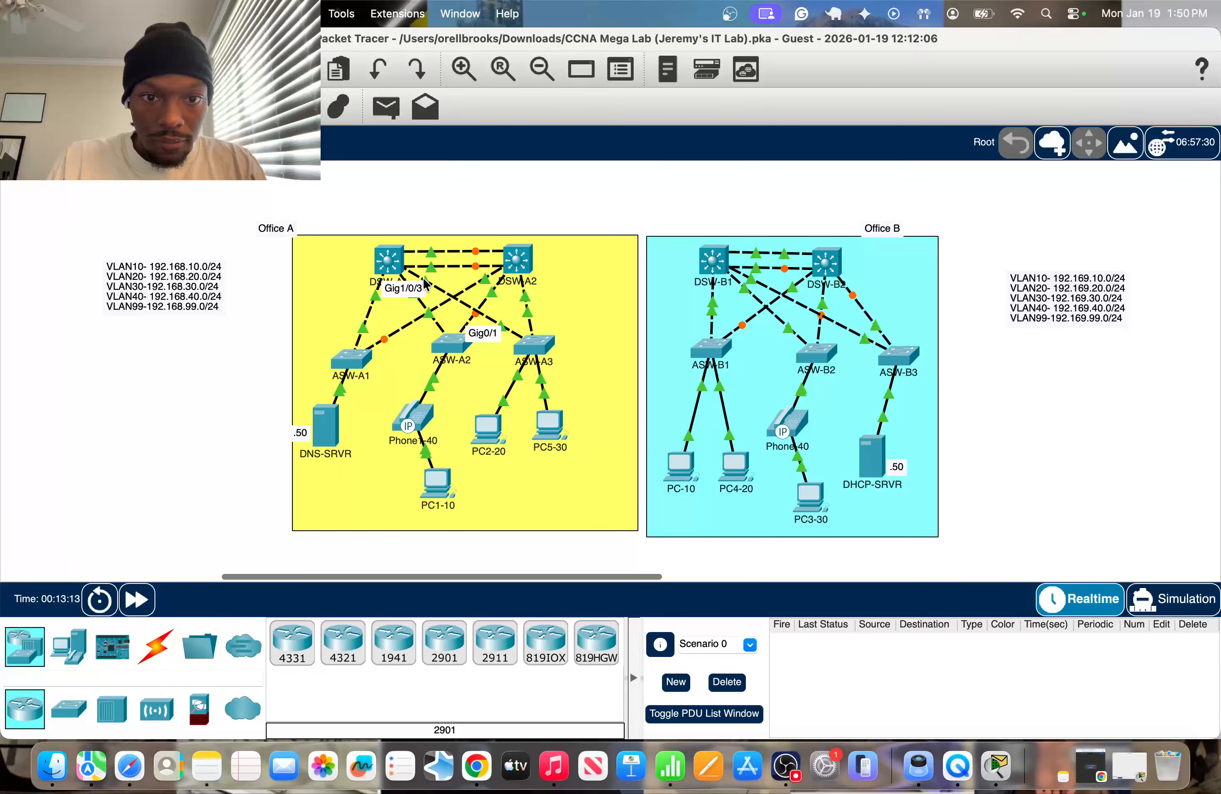
pyautogui.click(388, 260)
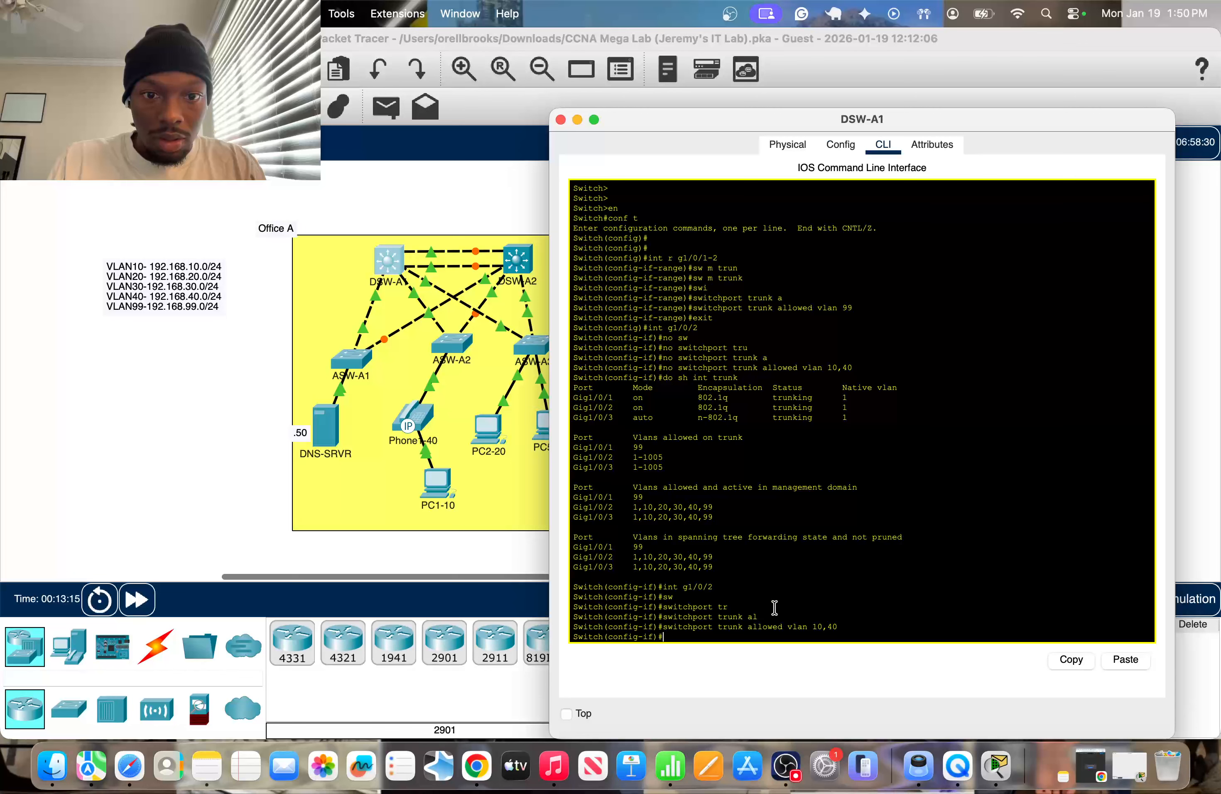
pyautogui.write('int')
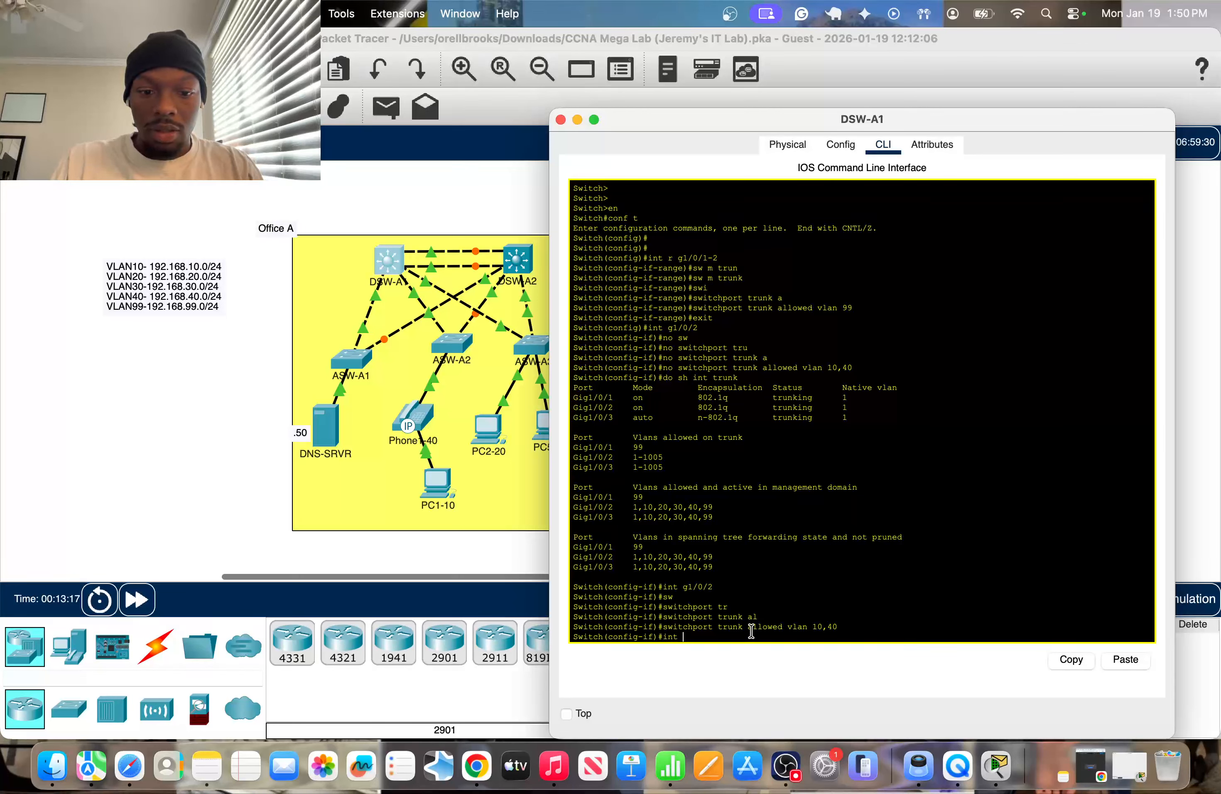
pyautogui.write(' g1/0/3')
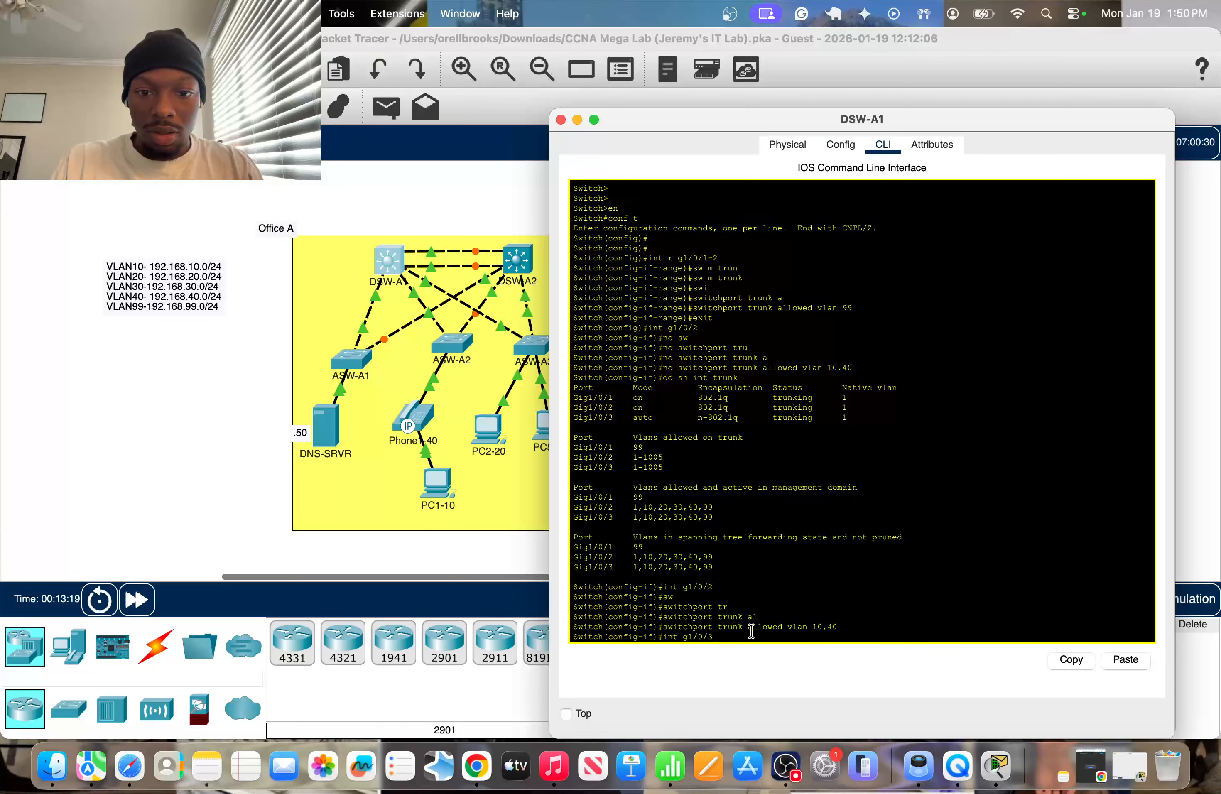
pyautogui.press('Return')
# Allow only VLANs 20 and 30 on DSW-A1's g1/0/3 trunk.
pyautogui.write('s')
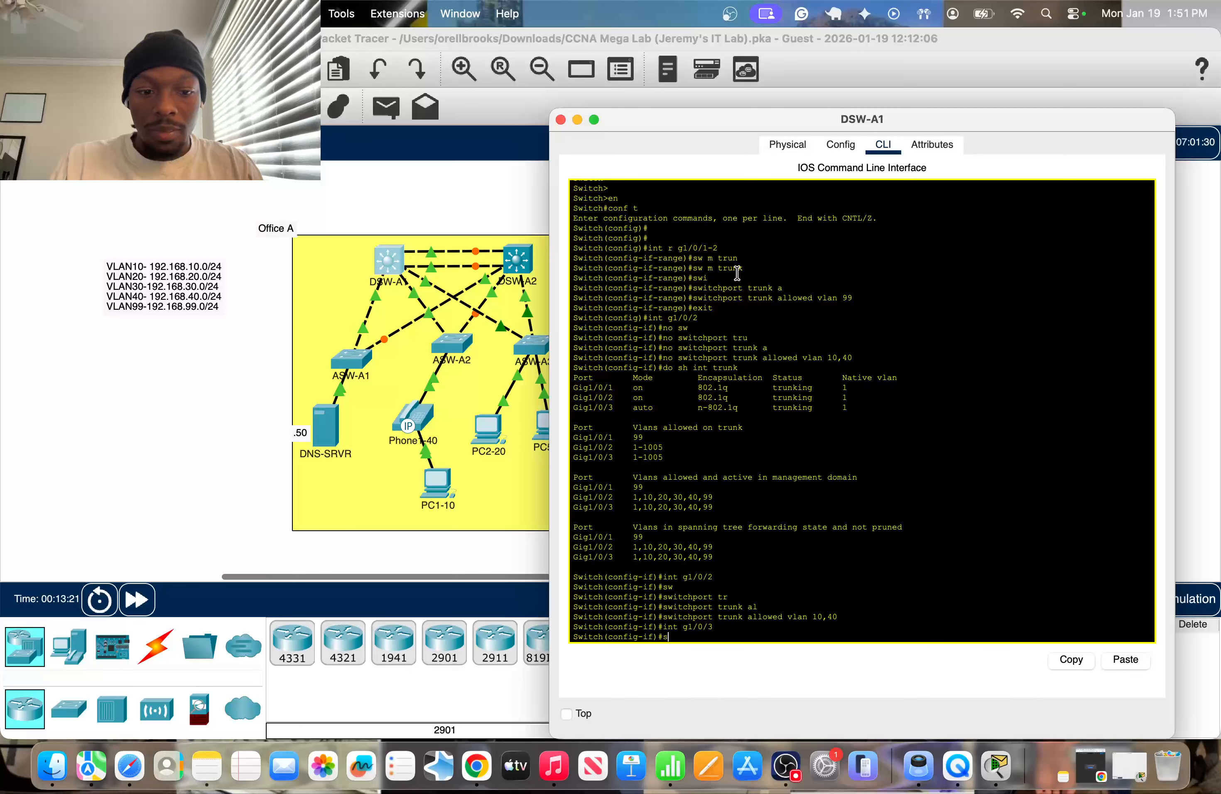
pyautogui.write('w')
pyautogui.press('Tab')
pyautogui.write('tru')
pyautogui.press('Tab')
pyautogui.write('a')
pyautogui.press('Tab')
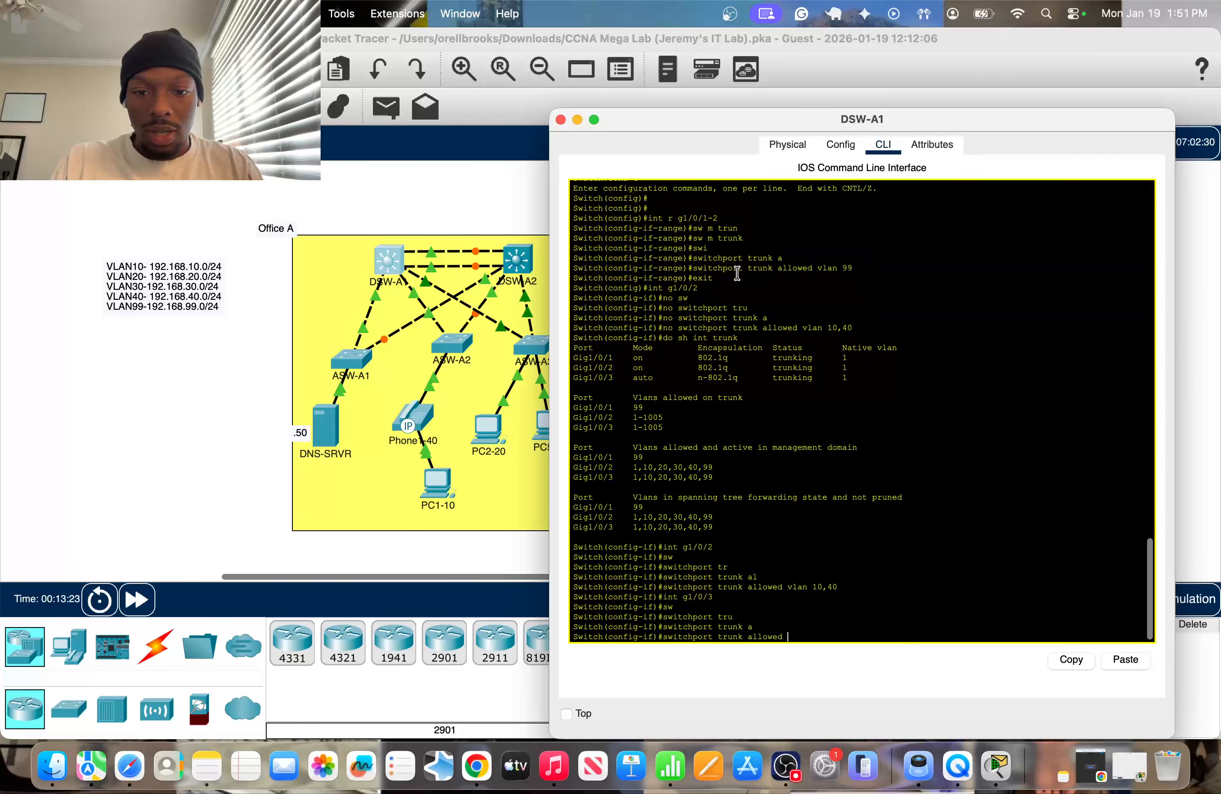
pyautogui.write('vlan')
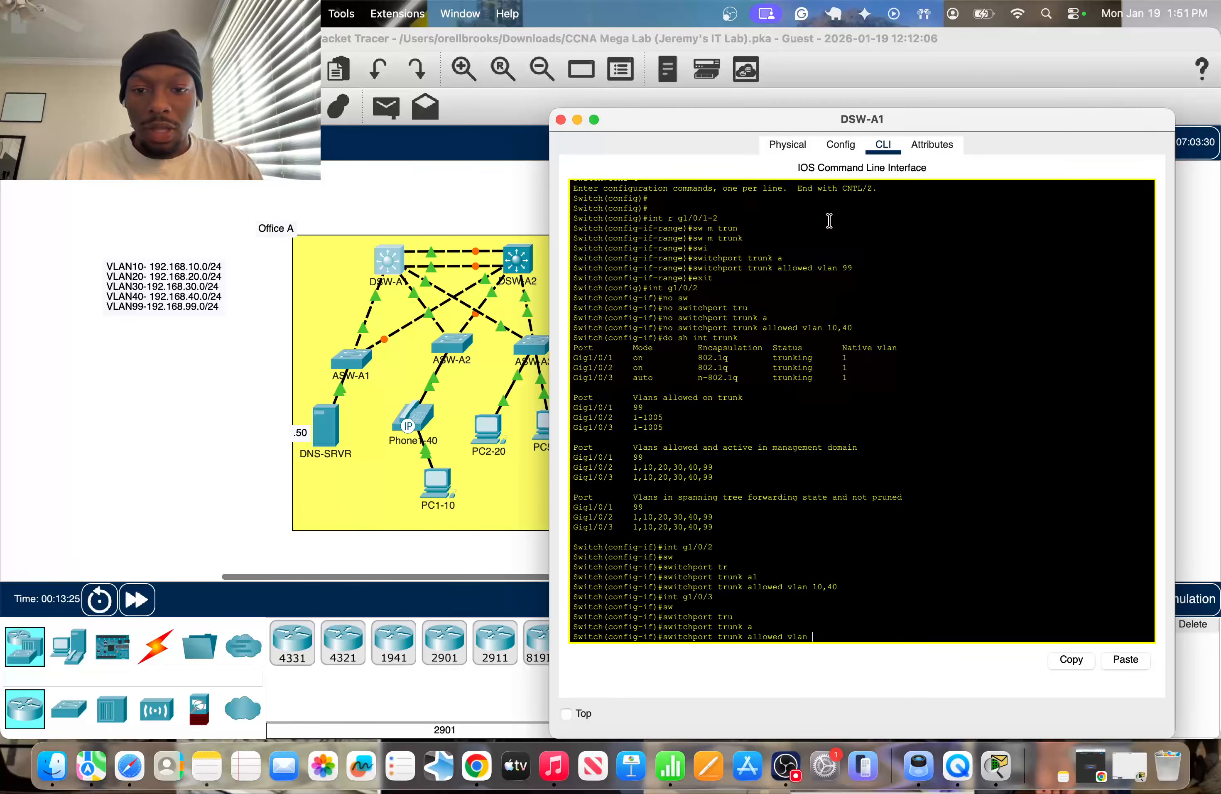
pyautogui.moveTo(832, 109); pyautogui.dragTo(897, 108)
pyautogui.write('20')
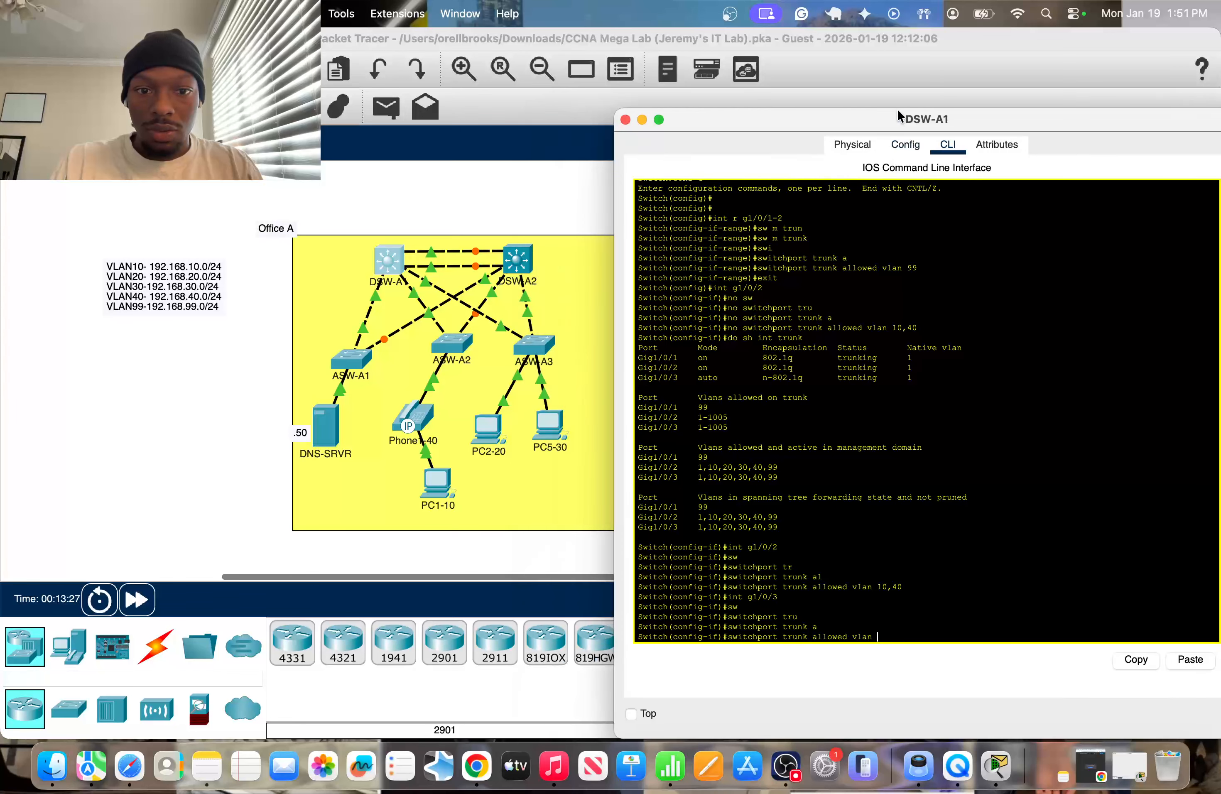
pyautogui.write(',30')
pyautogui.press('Return')
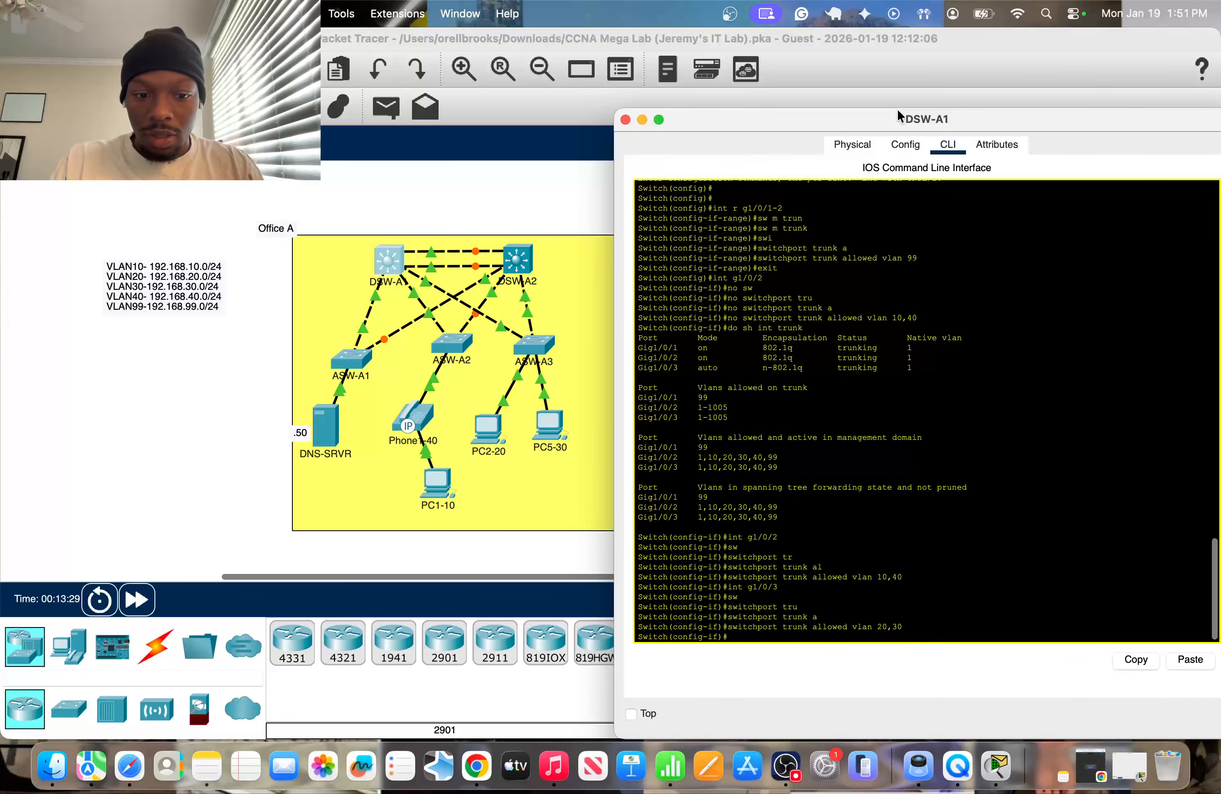
# Run "do sh int trunk" on DSW-A1 and compare the allowed VLANs with the port labels on the Office A links.
pyautogui.write('do sh int trunk')
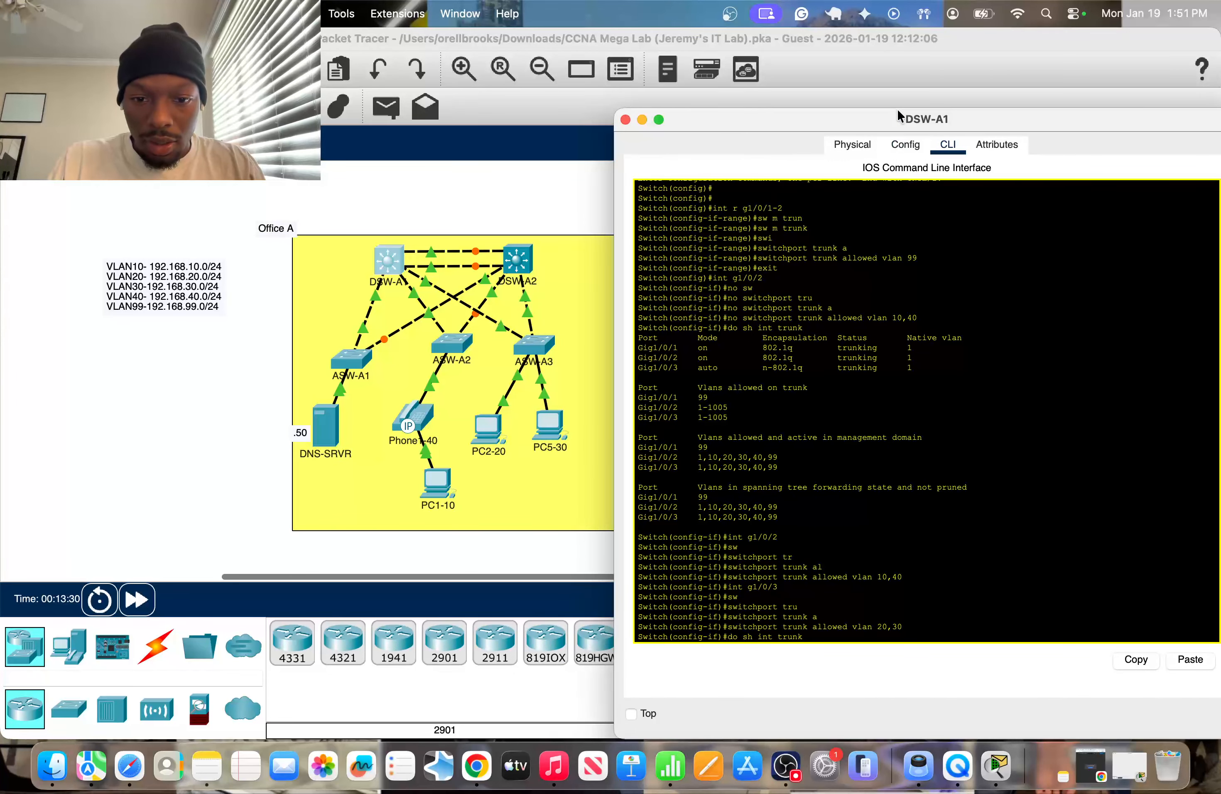
pyautogui.press('Return')
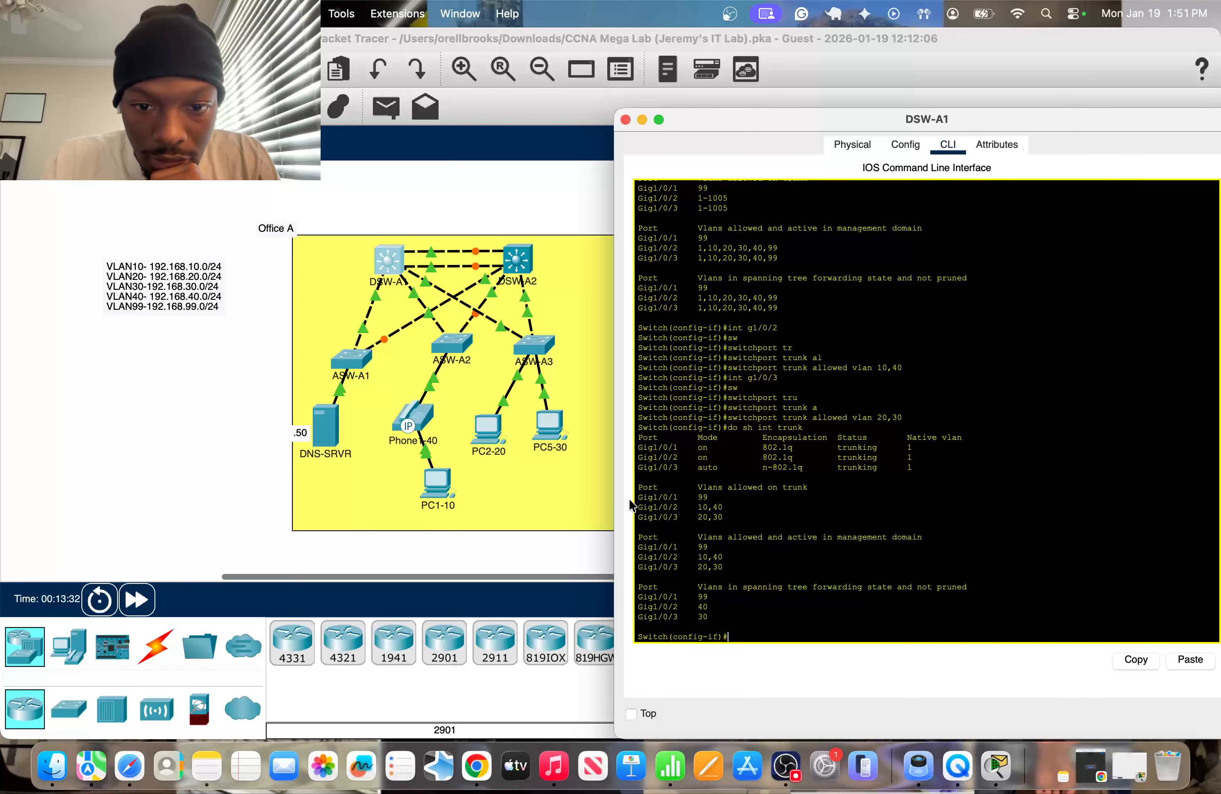
pyautogui.click(374, 381)
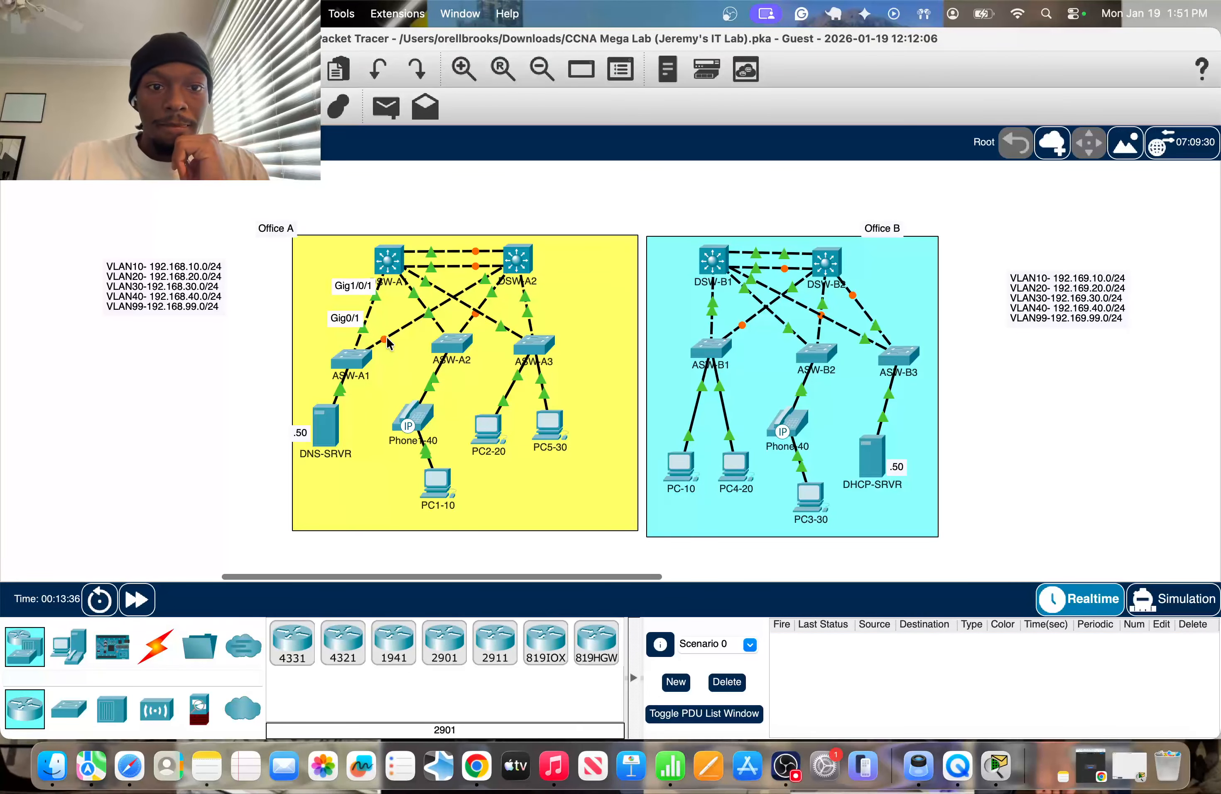
pyautogui.moveTo(386, 337)
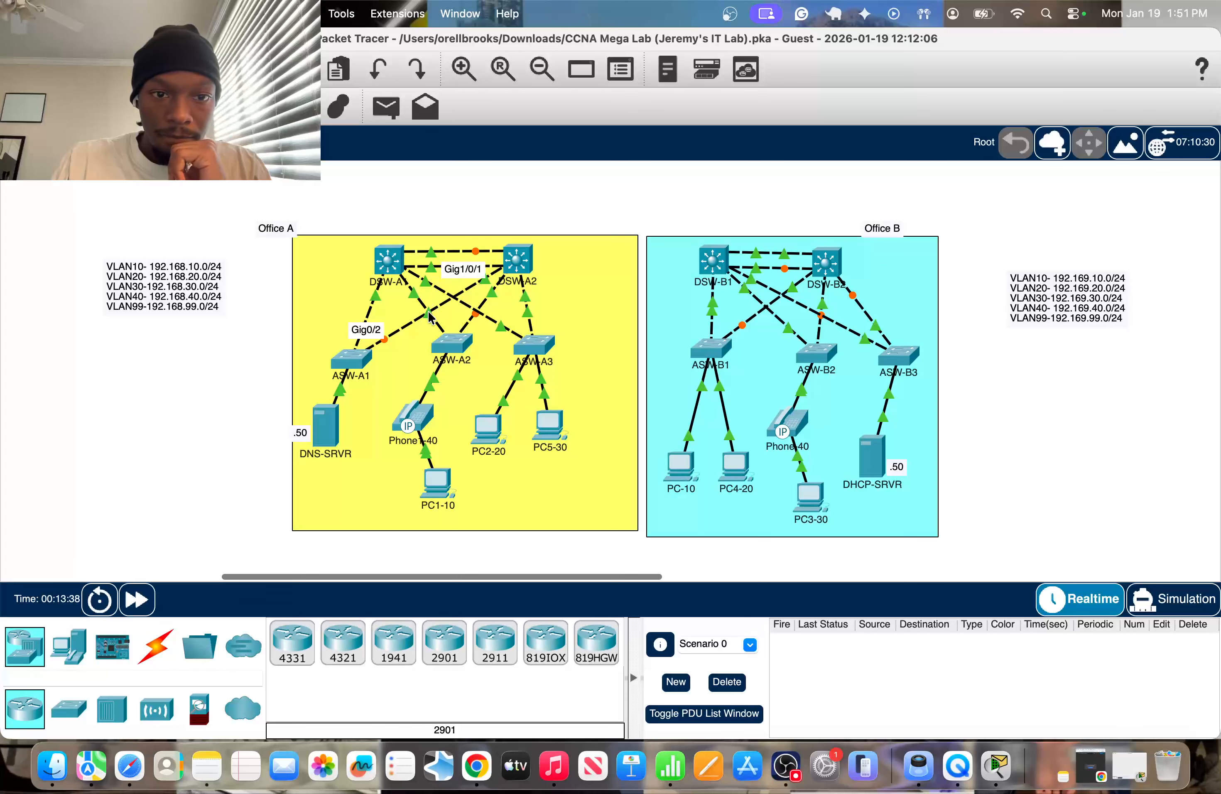
pyautogui.moveTo(427, 316)
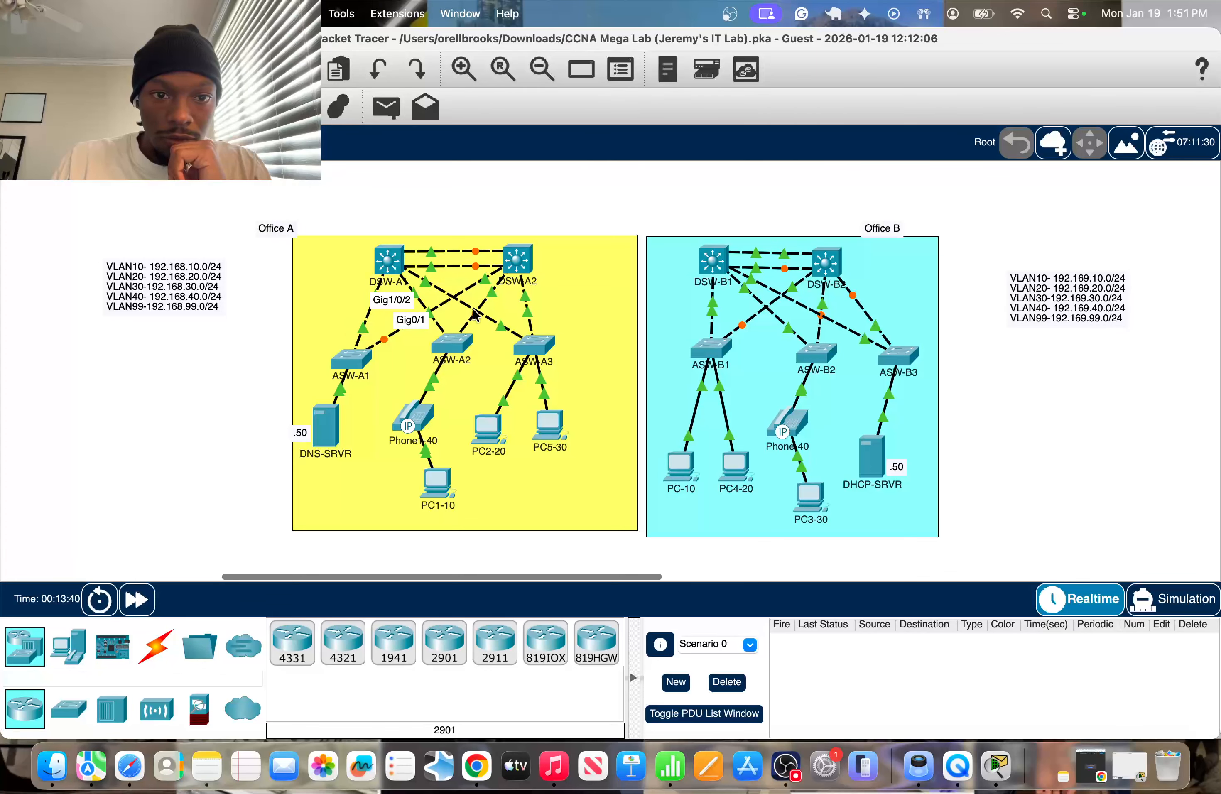
pyautogui.click(389, 258)
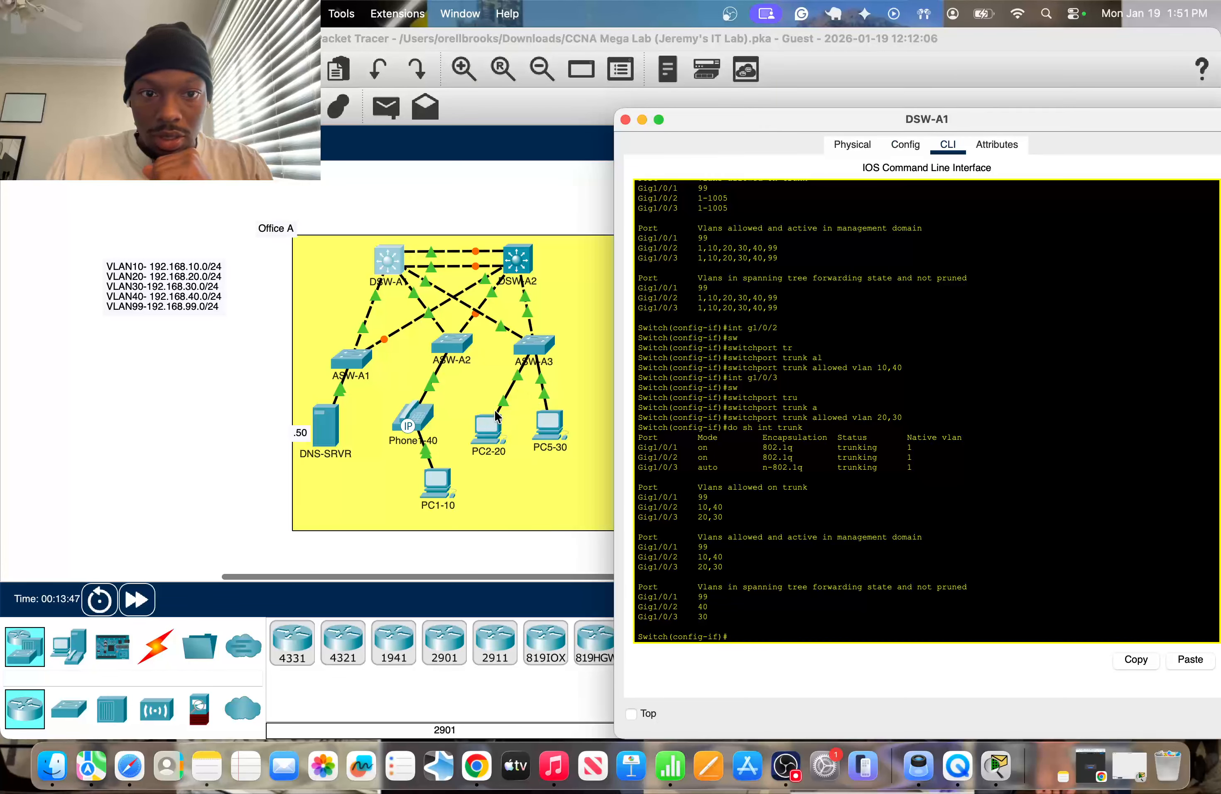
pyautogui.click(237, 388)
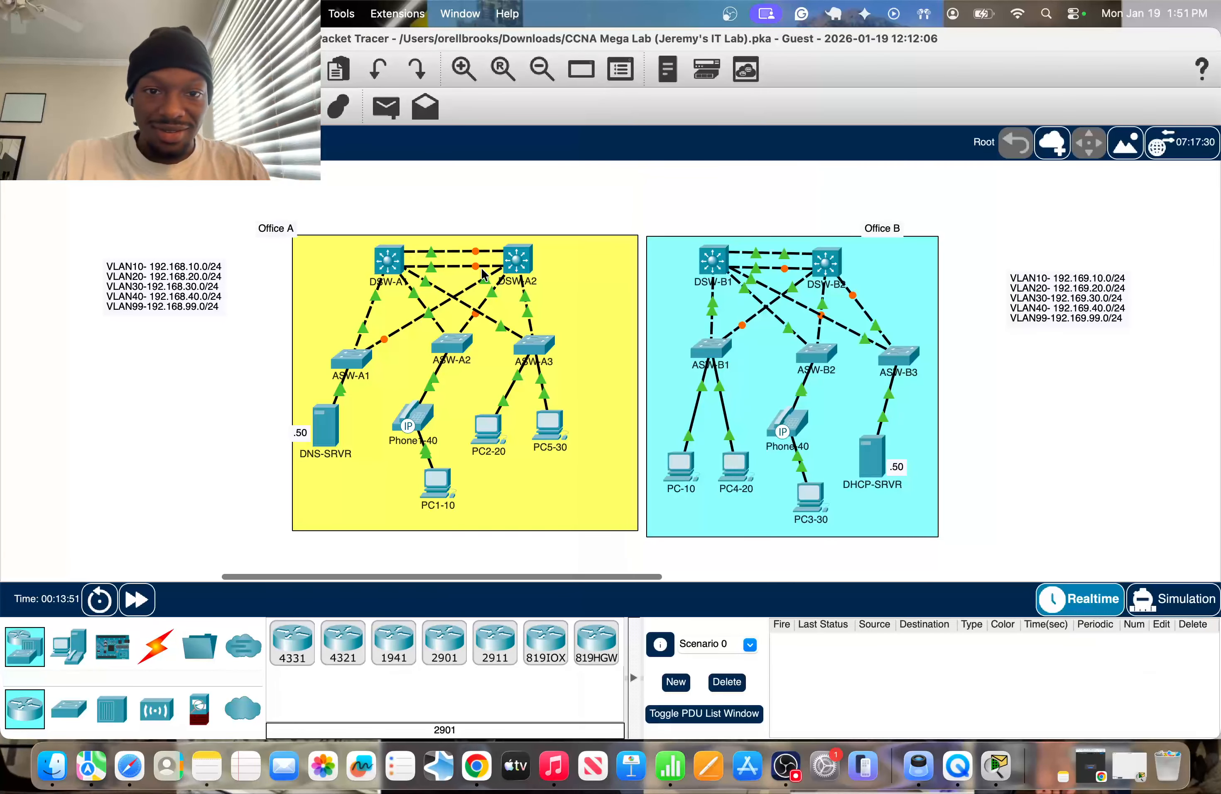
# Open DSW-A2's command line and enter global configuration mode.
pyautogui.moveTo(522, 267)
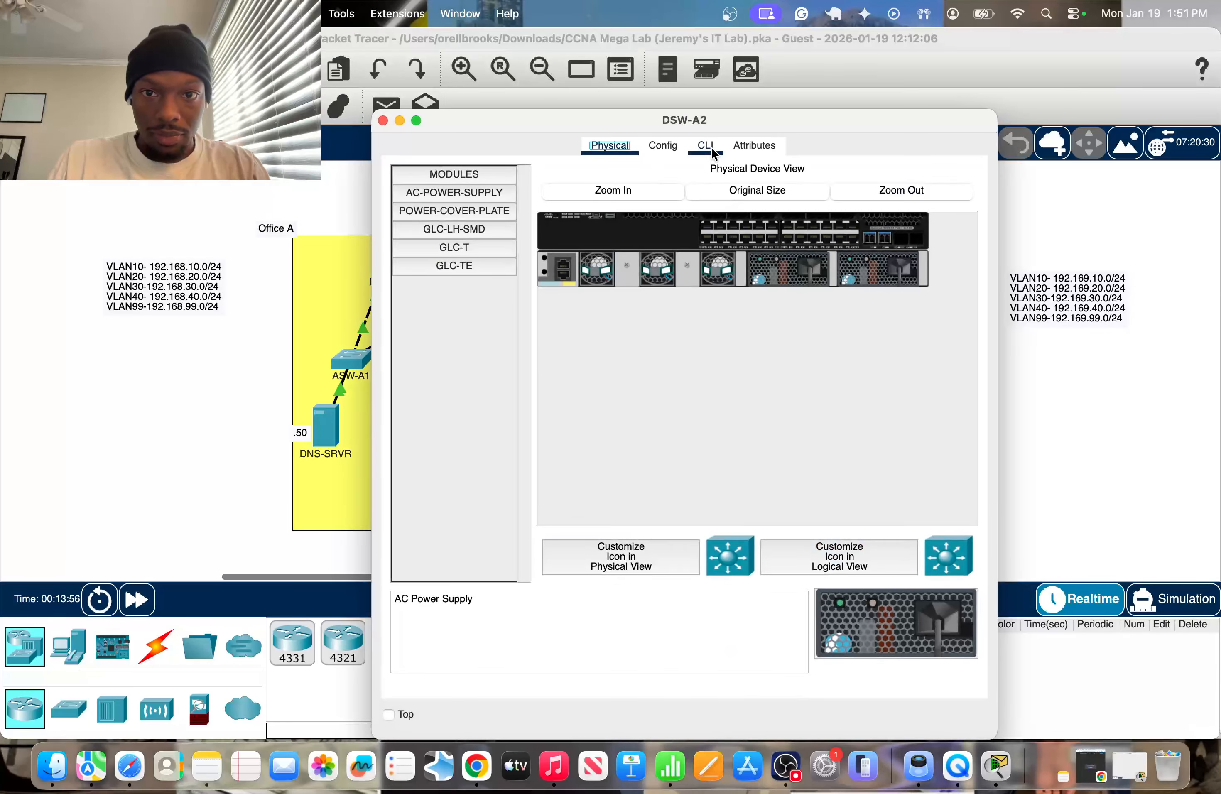
pyautogui.click(705, 145)
pyautogui.moveTo(729, 119); pyautogui.dragTo(971, 118)
pyautogui.press('Return')
pyautogui.write('en')
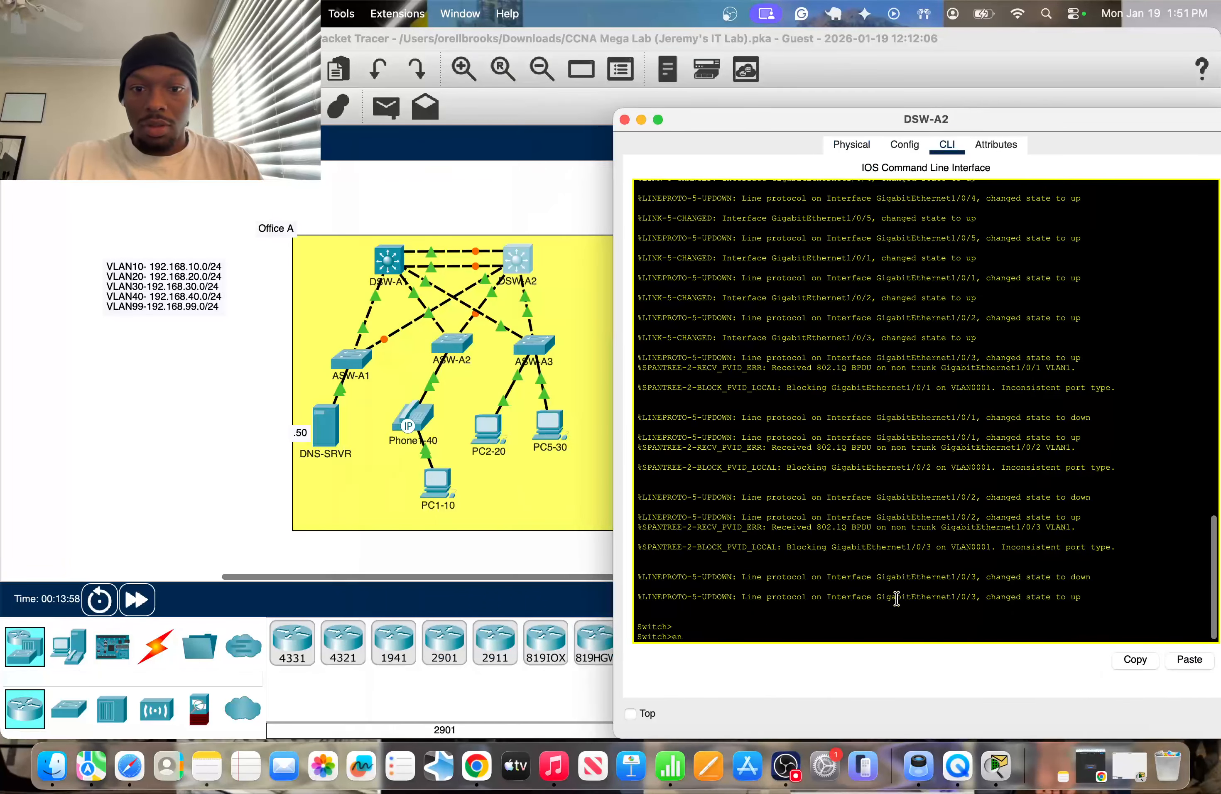
pyautogui.press('Return')
pyautogui.write('conf t')
pyautogui.press('Return')
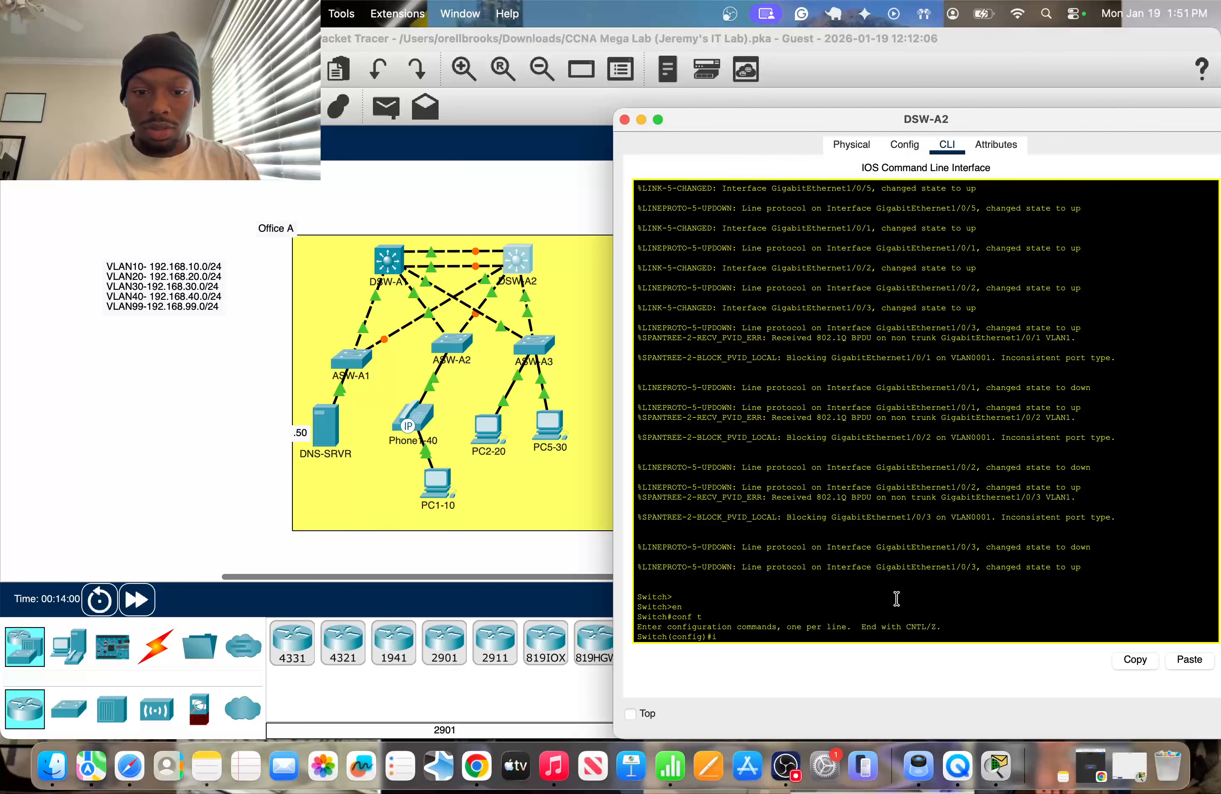
# Check the port labels on DSW-A2's links to the access switches and enter its interface g1/0/1 configuration.
pyautogui.click(347, 380)
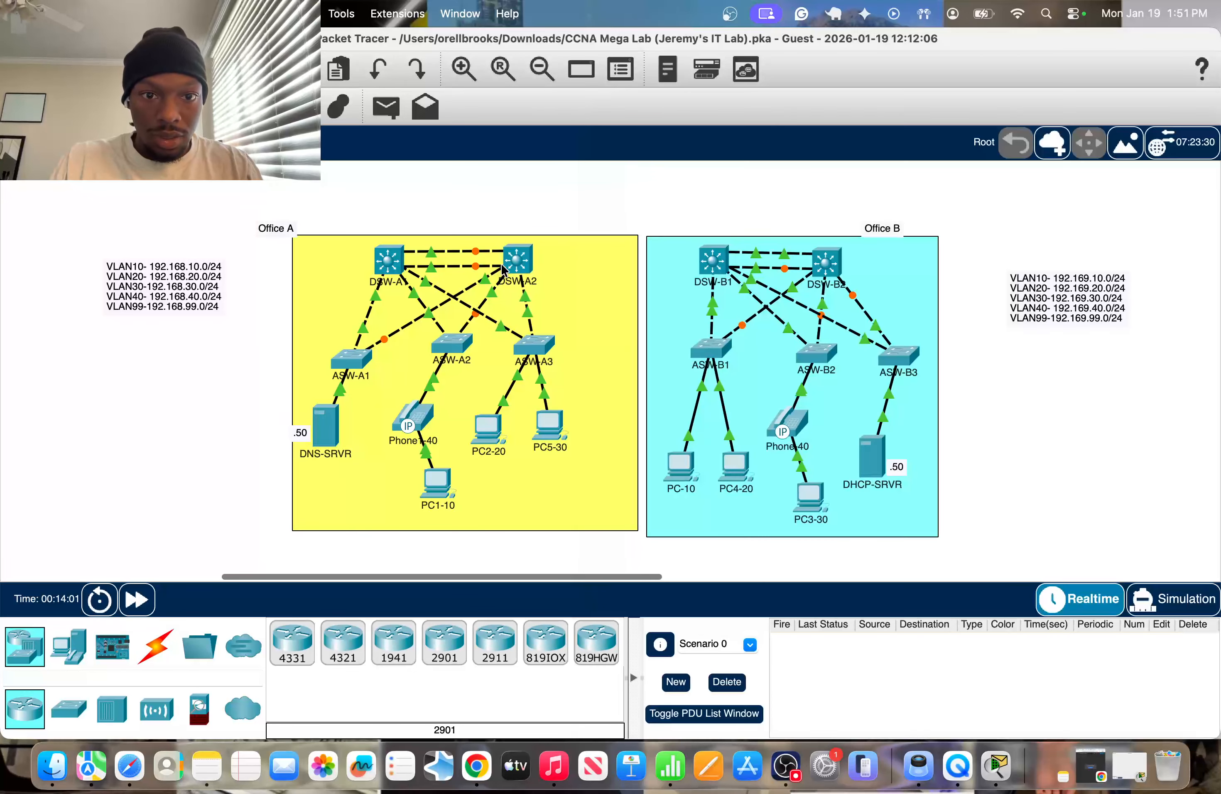
pyautogui.moveTo(482, 282)
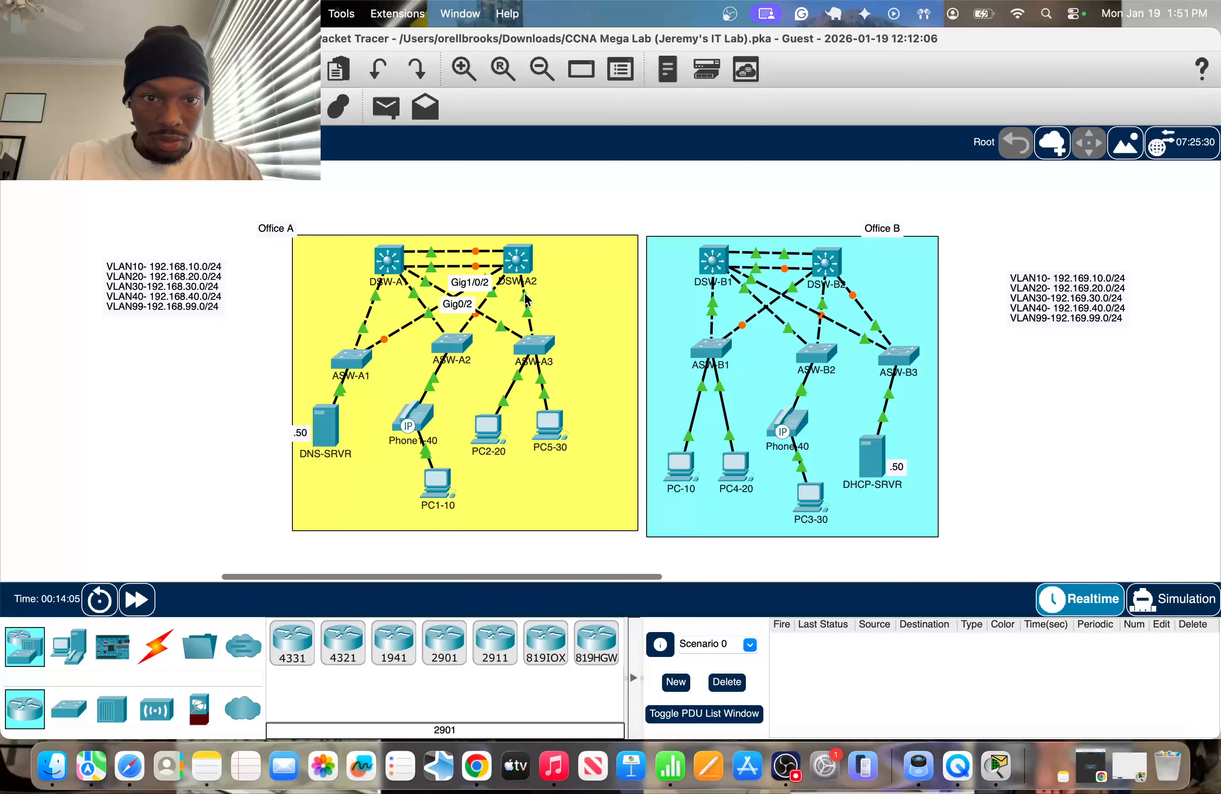
pyautogui.click(518, 260)
pyautogui.write('in')
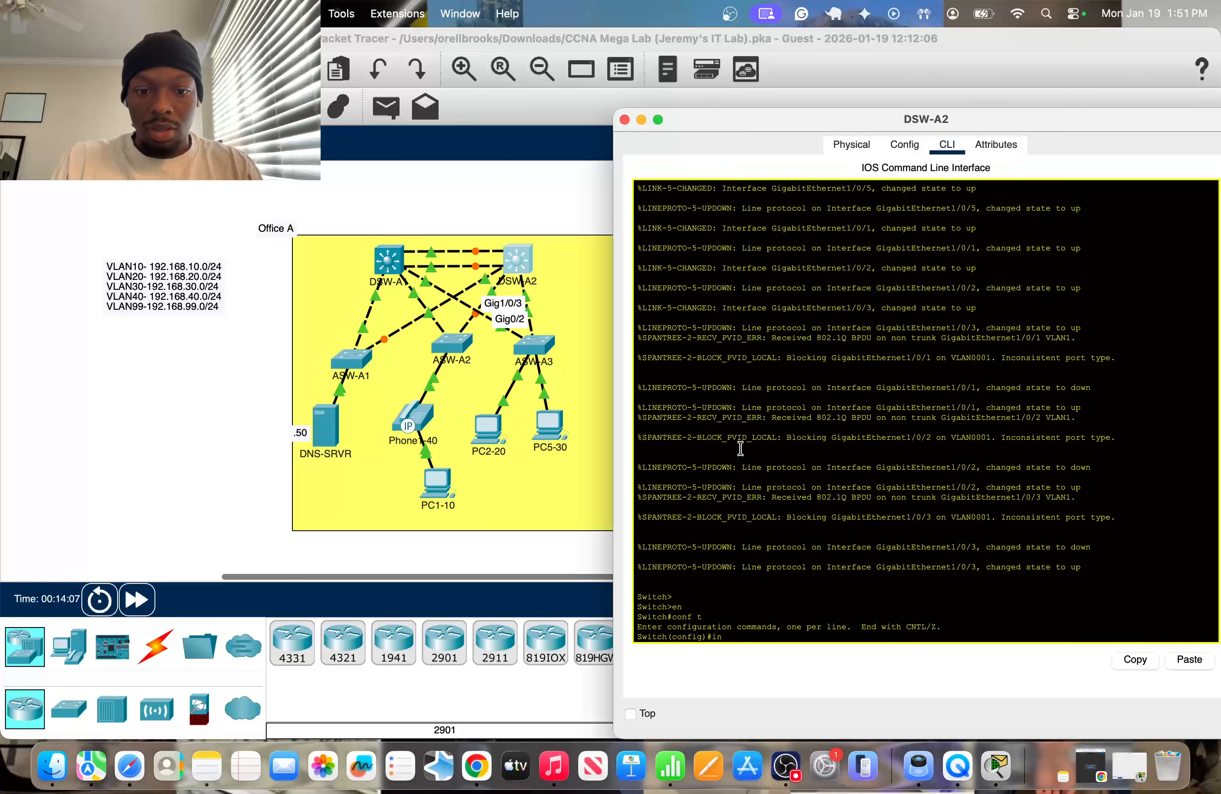
pyautogui.write('t g1/0/1')
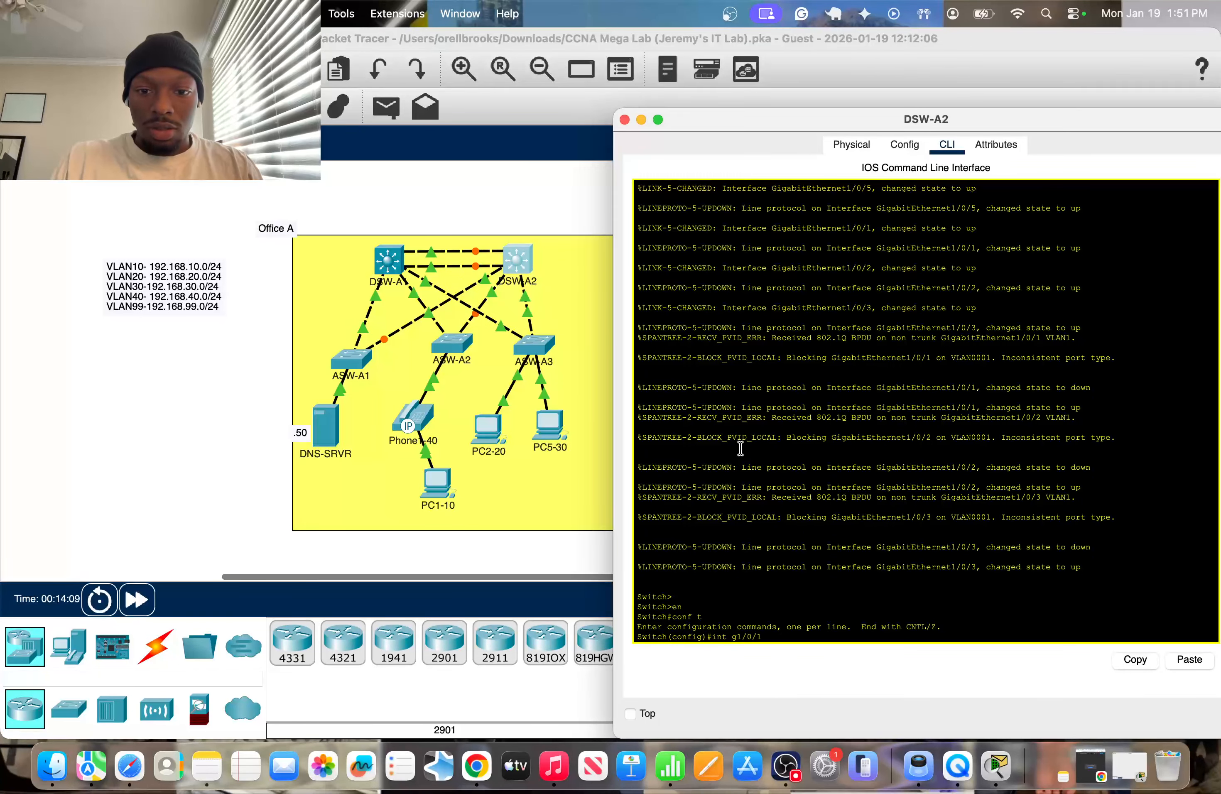
pyautogui.press('Return')
# Set DSW-A2's g1/0/1 to switchport mode trunk.
pyautogui.write('sw')
pyautogui.press('Tab')
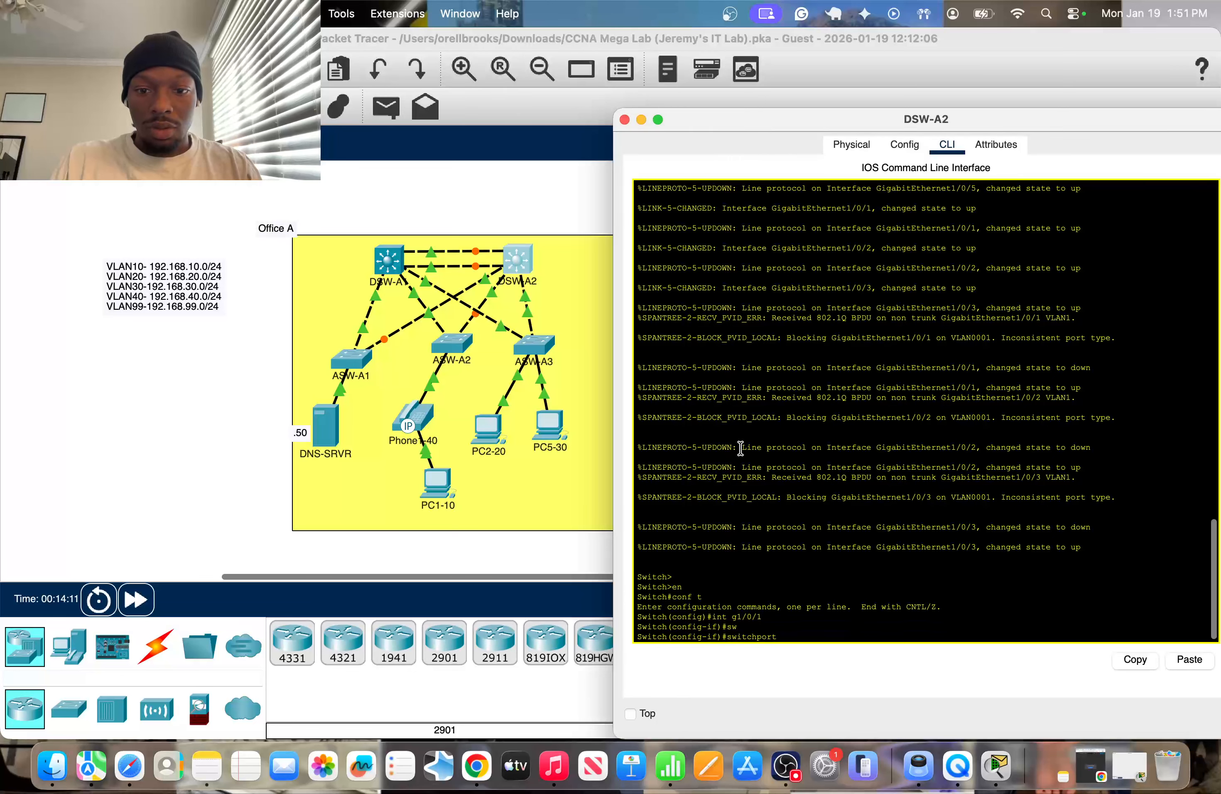
pyautogui.write('trm')
pyautogui.press('Tab')
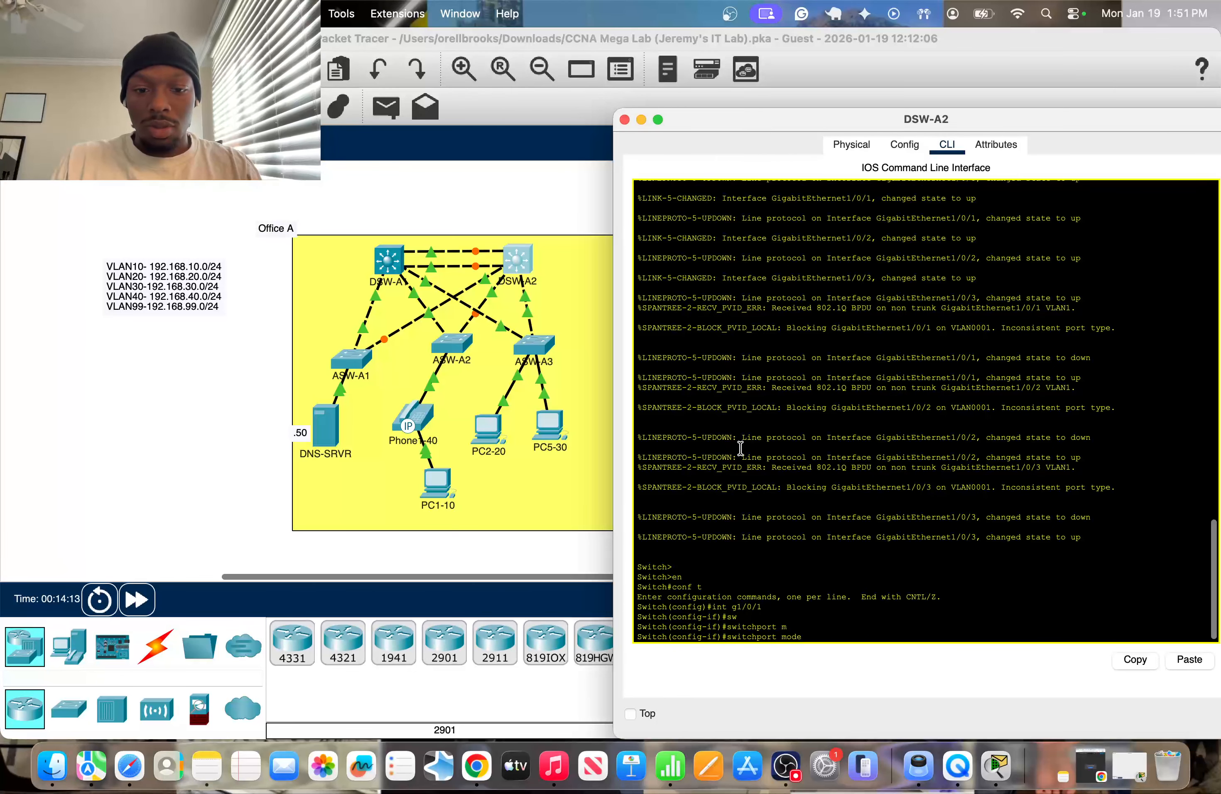
pyautogui.write('tr')
pyautogui.press('Tab')
pyautogui.press('Return')
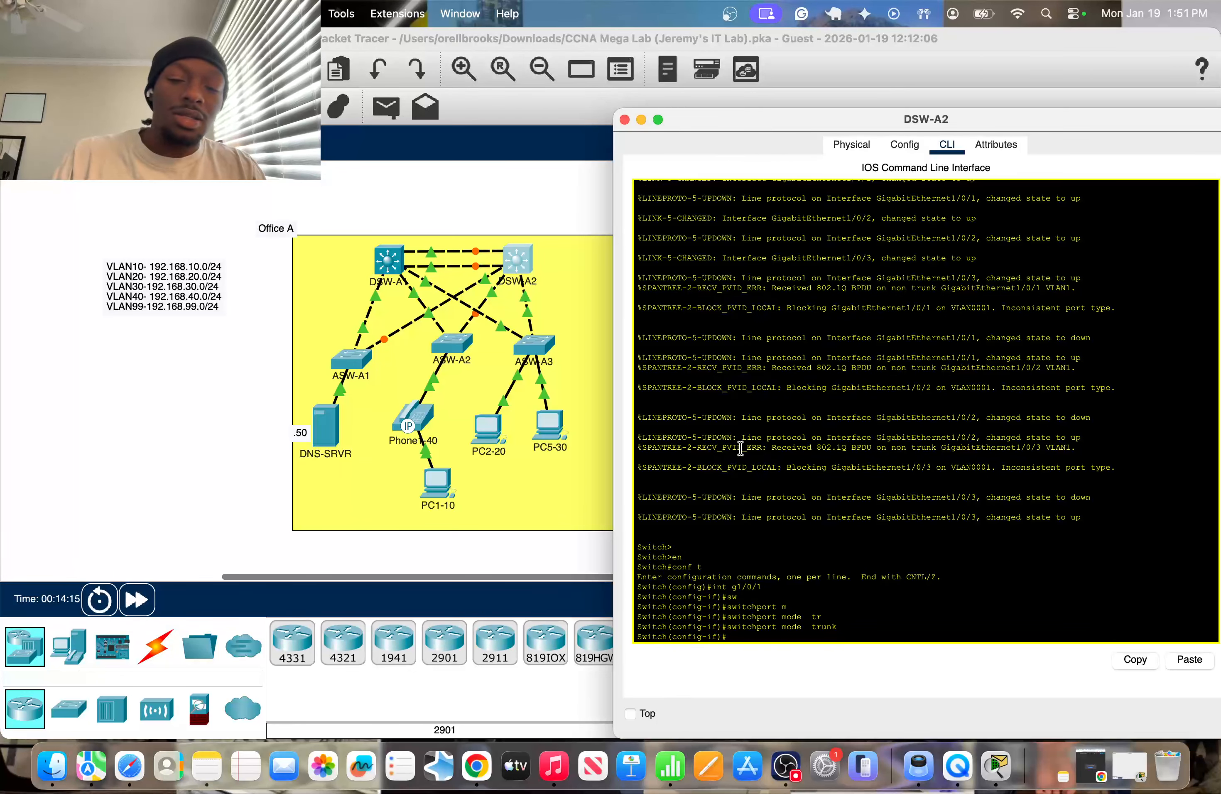
# Allow only VLAN 99 on DSW-A2's g1/0/1 trunk.
pyautogui.write('s')
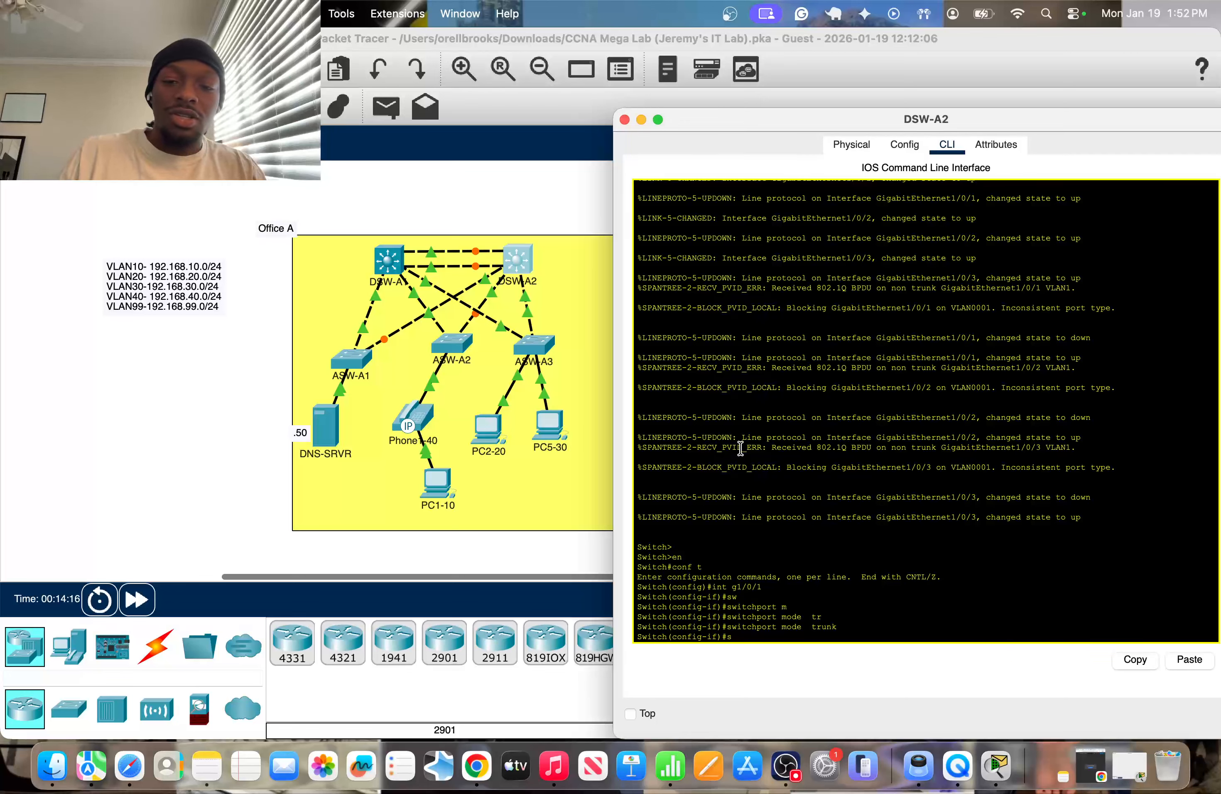
pyautogui.write('w')
pyautogui.press('Tab')
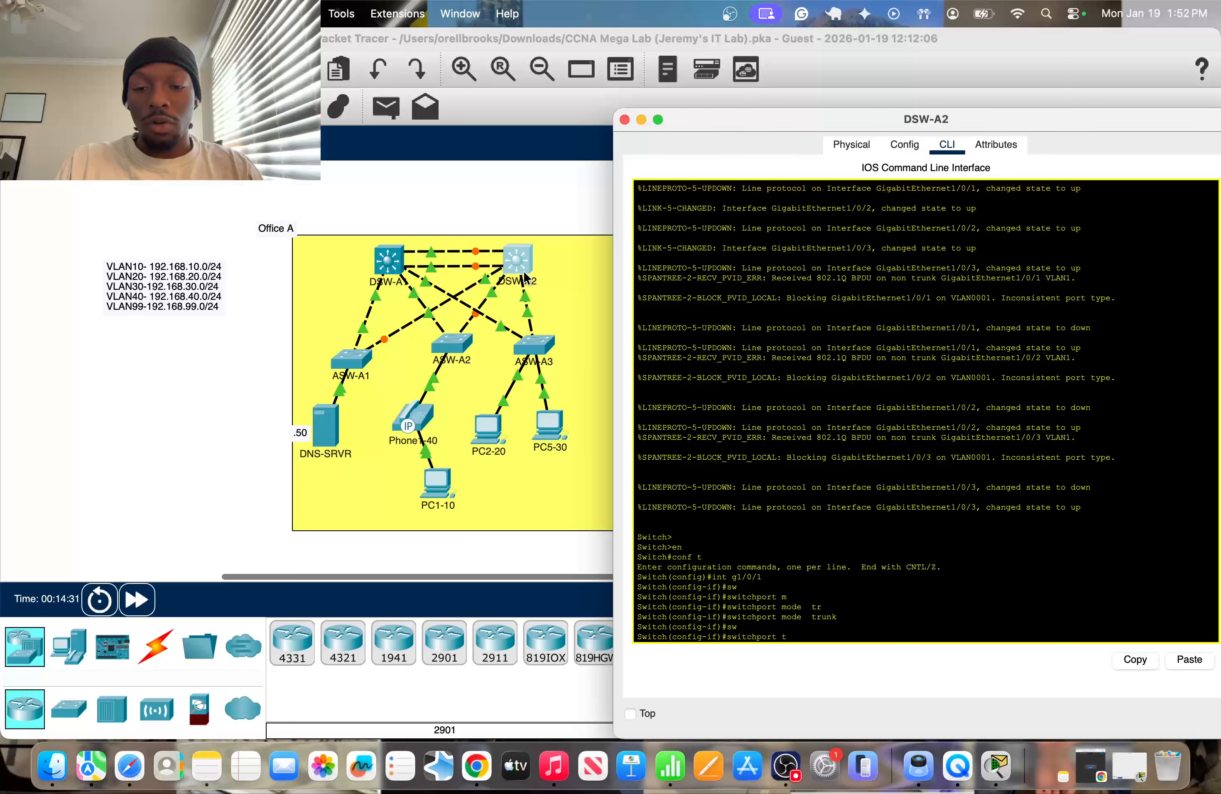
pyautogui.write('r')
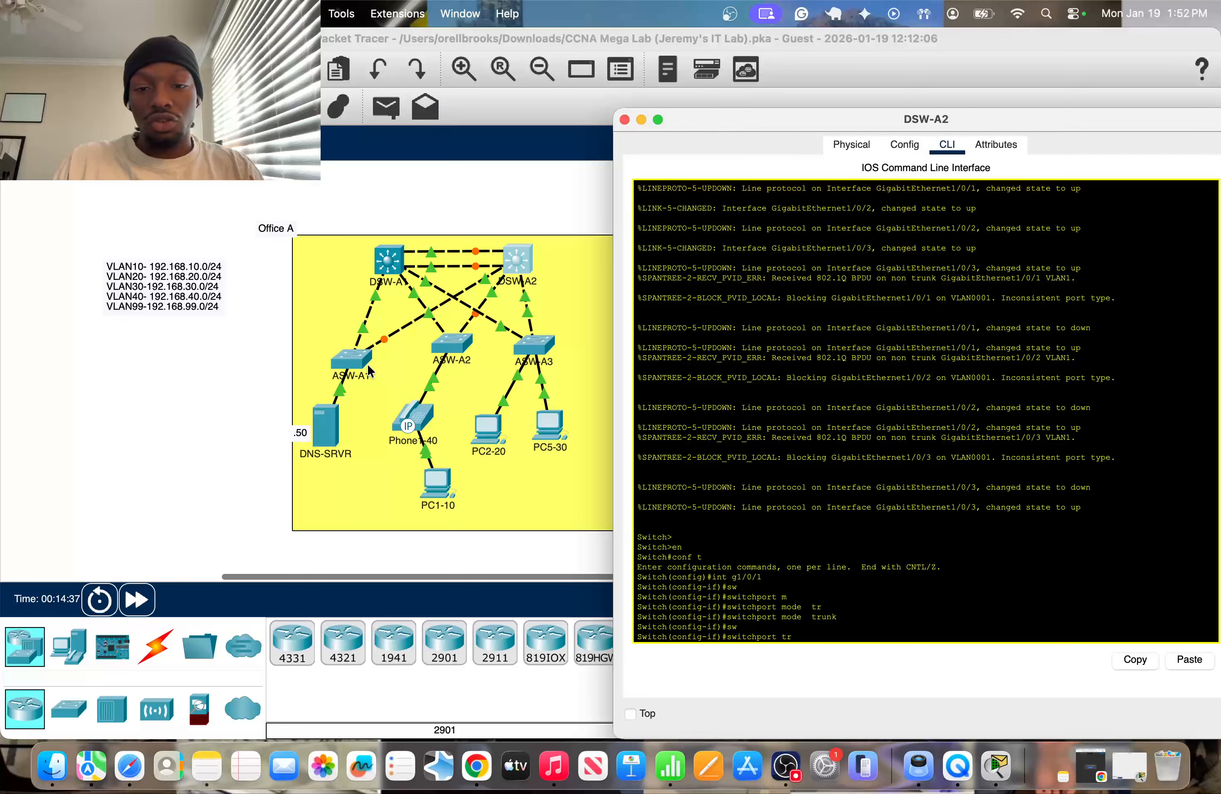
pyautogui.press('Tab')
pyautogui.write('a')
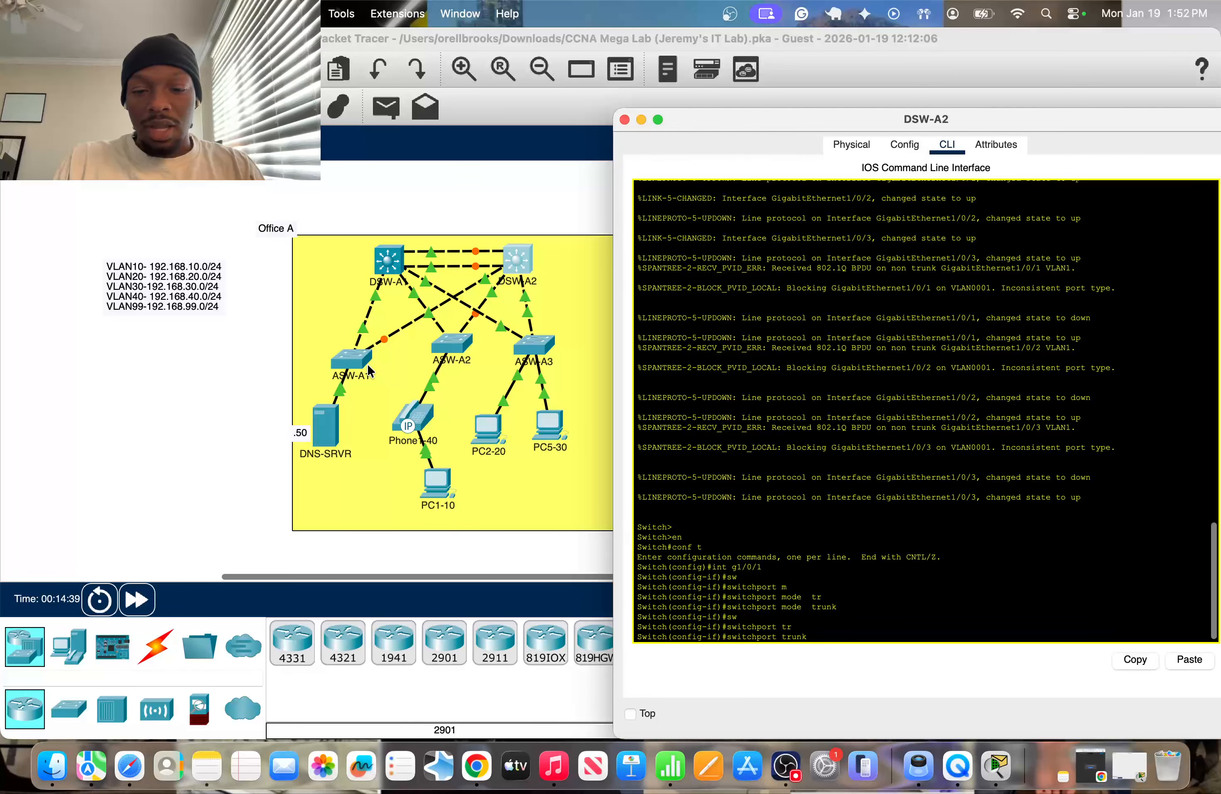
pyautogui.press('Tab')
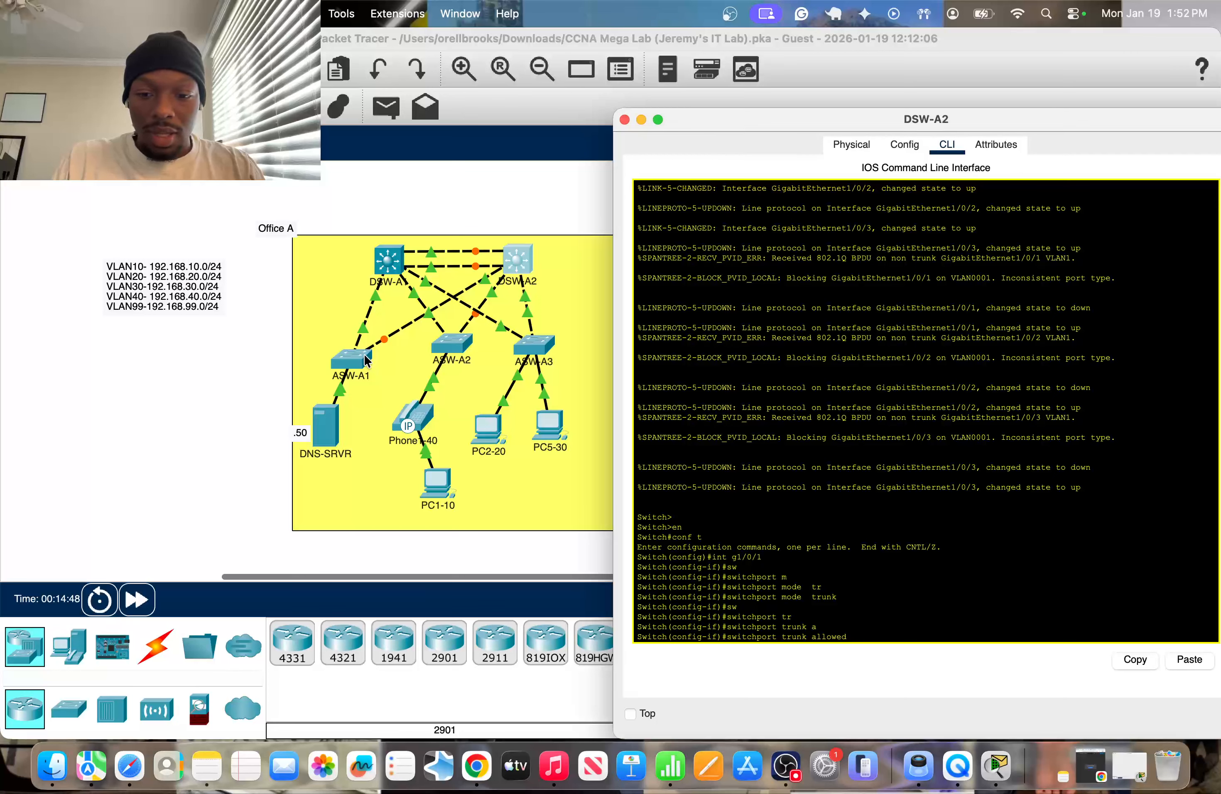
pyautogui.write('vlan')
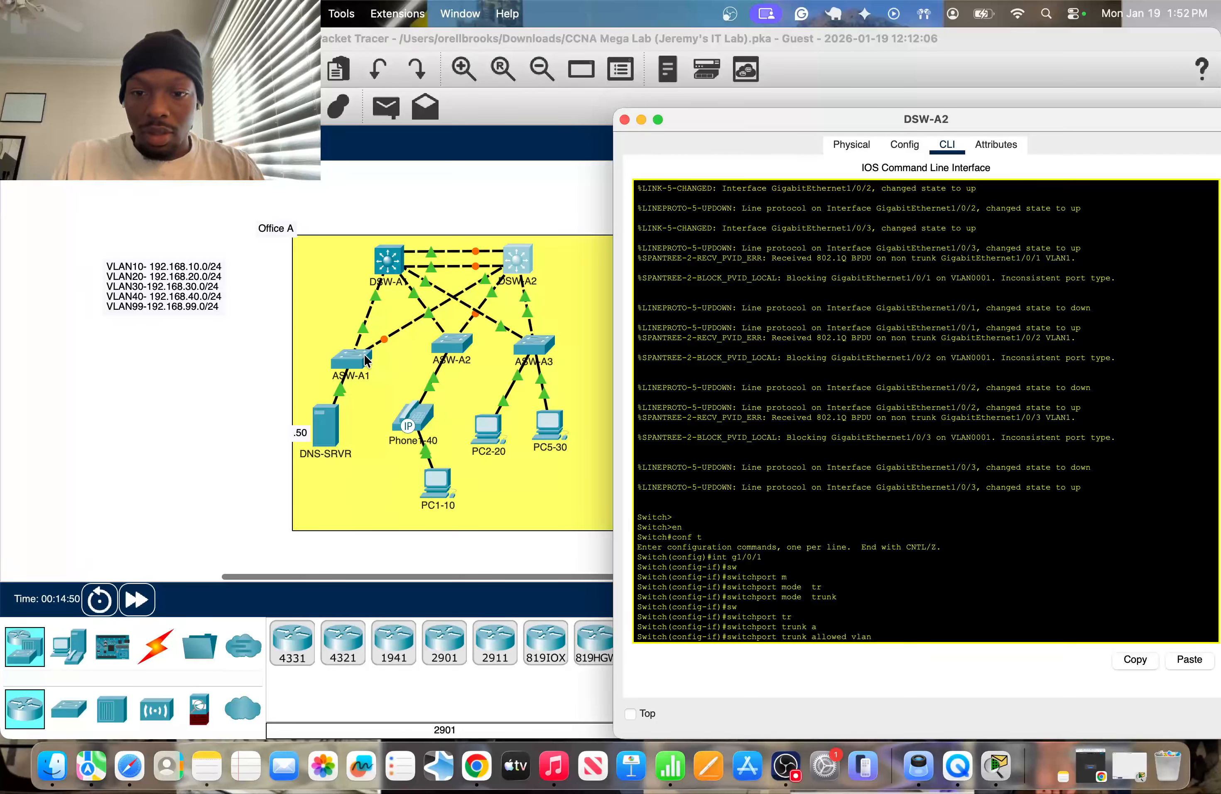
pyautogui.write(' 99')
pyautogui.press('Return')
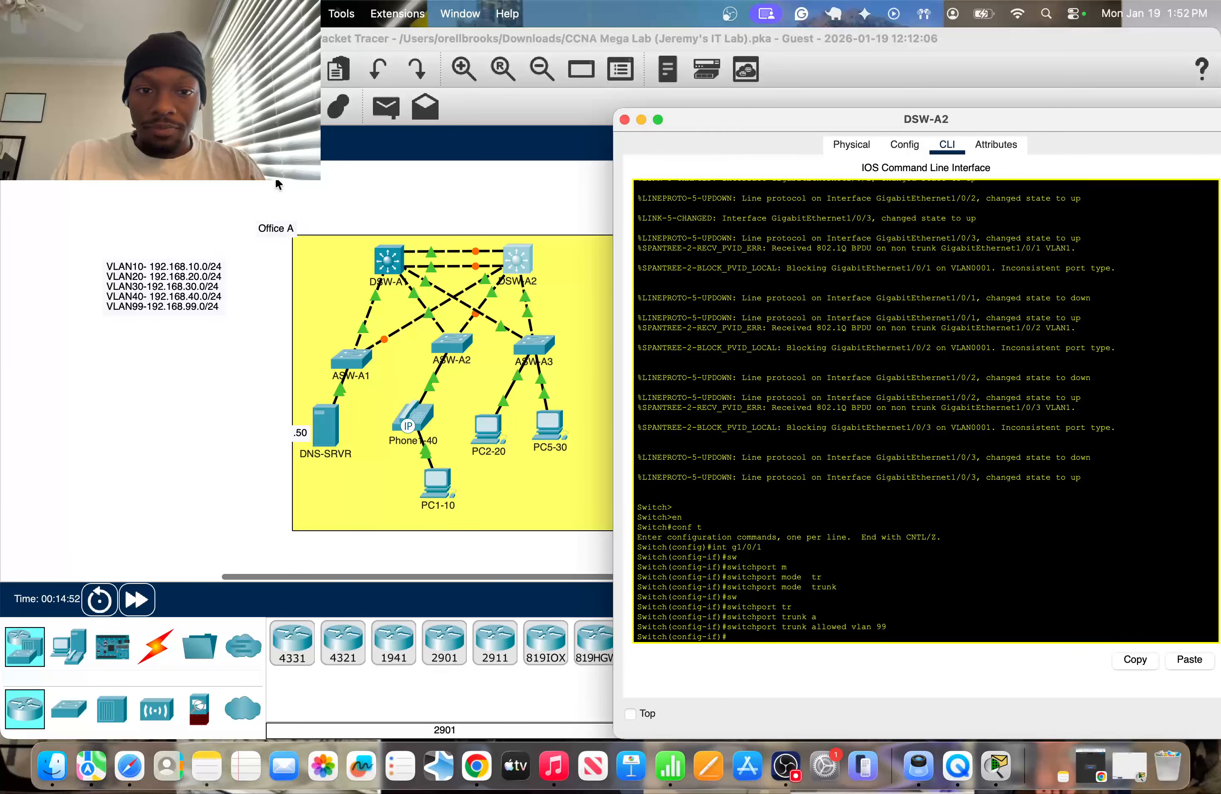
# Enter DSW-A2's interface g1/0/2 and allow only VLANs 10 and 40 on its trunk.
pyautogui.write('int')
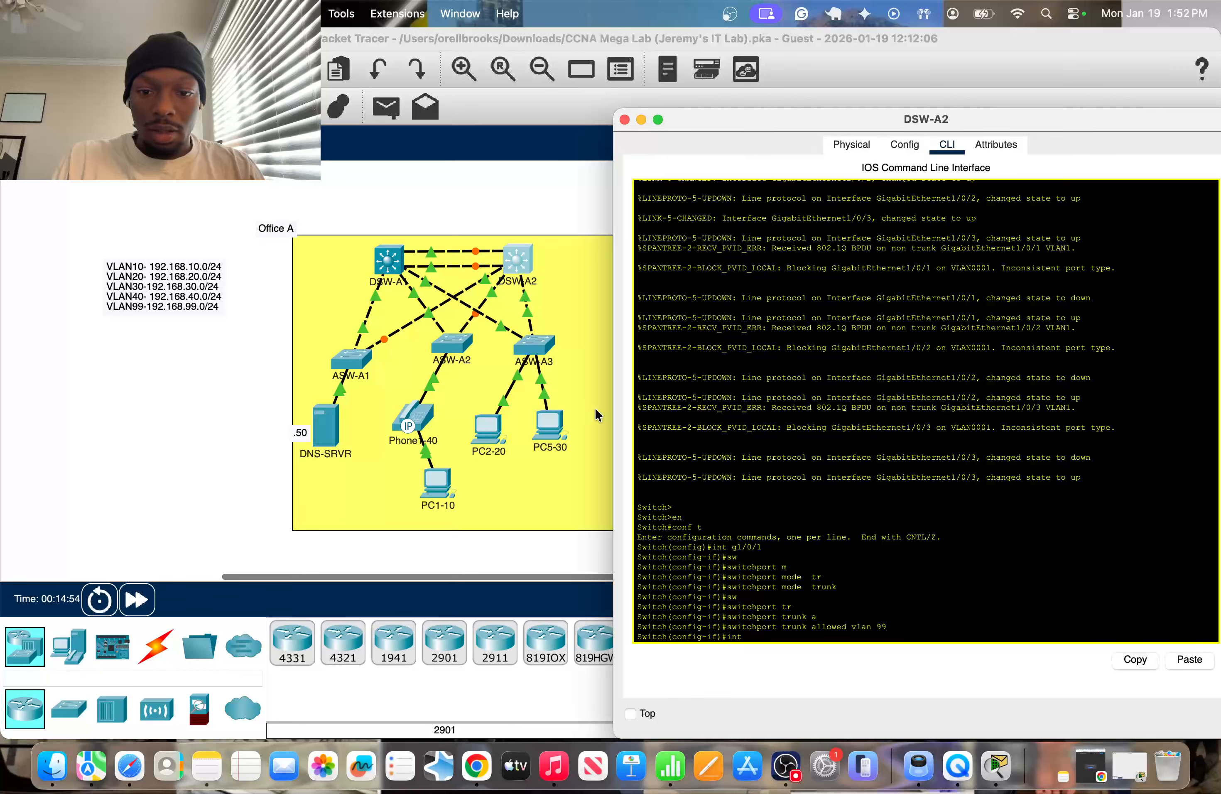
pyautogui.write(' g1/0/')
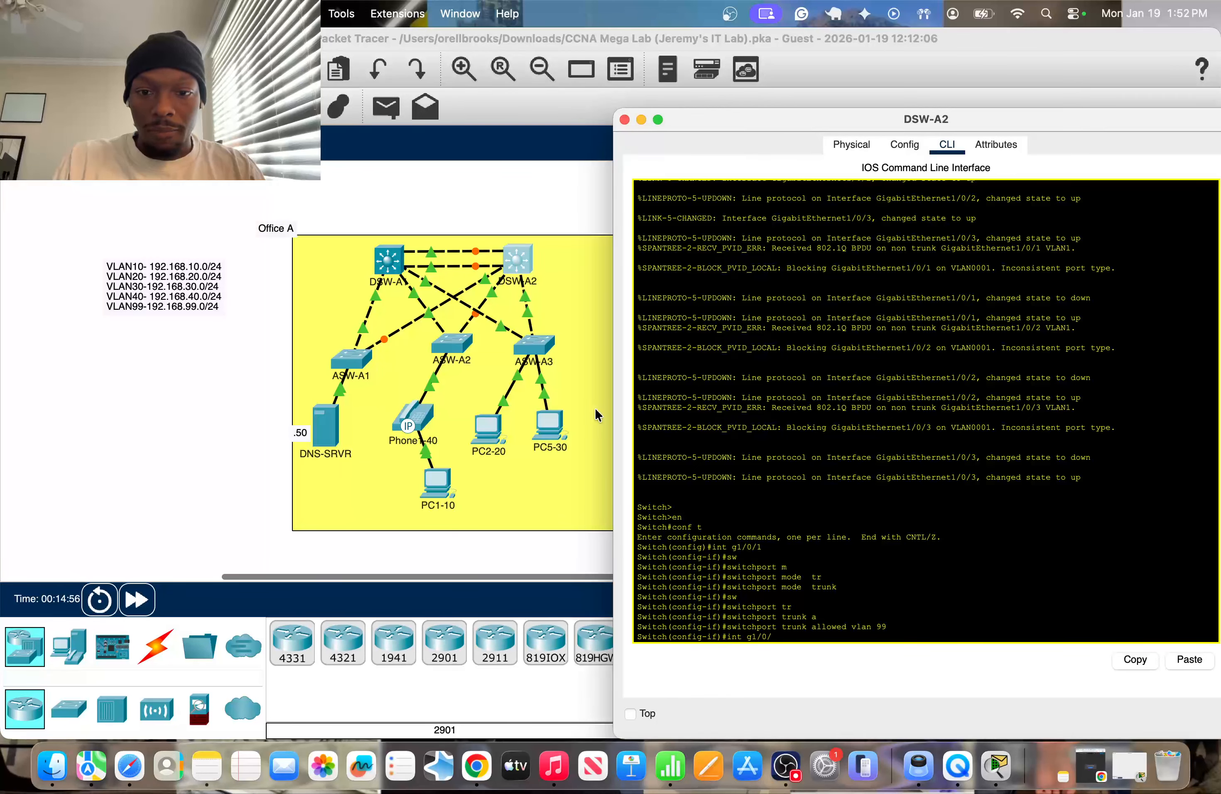
pyautogui.write('2')
pyautogui.press('Return')
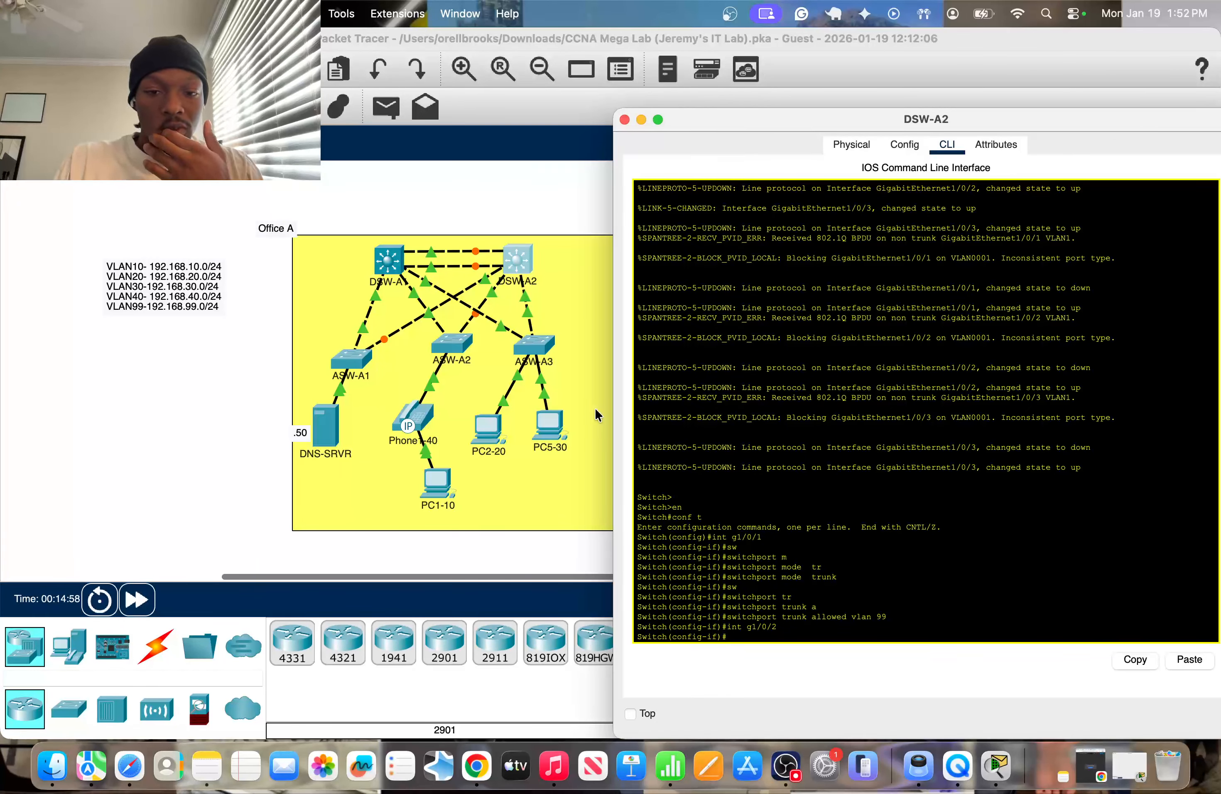
pyautogui.write('sw tru')
pyautogui.press('Return')
pyautogui.write('sw trunk')
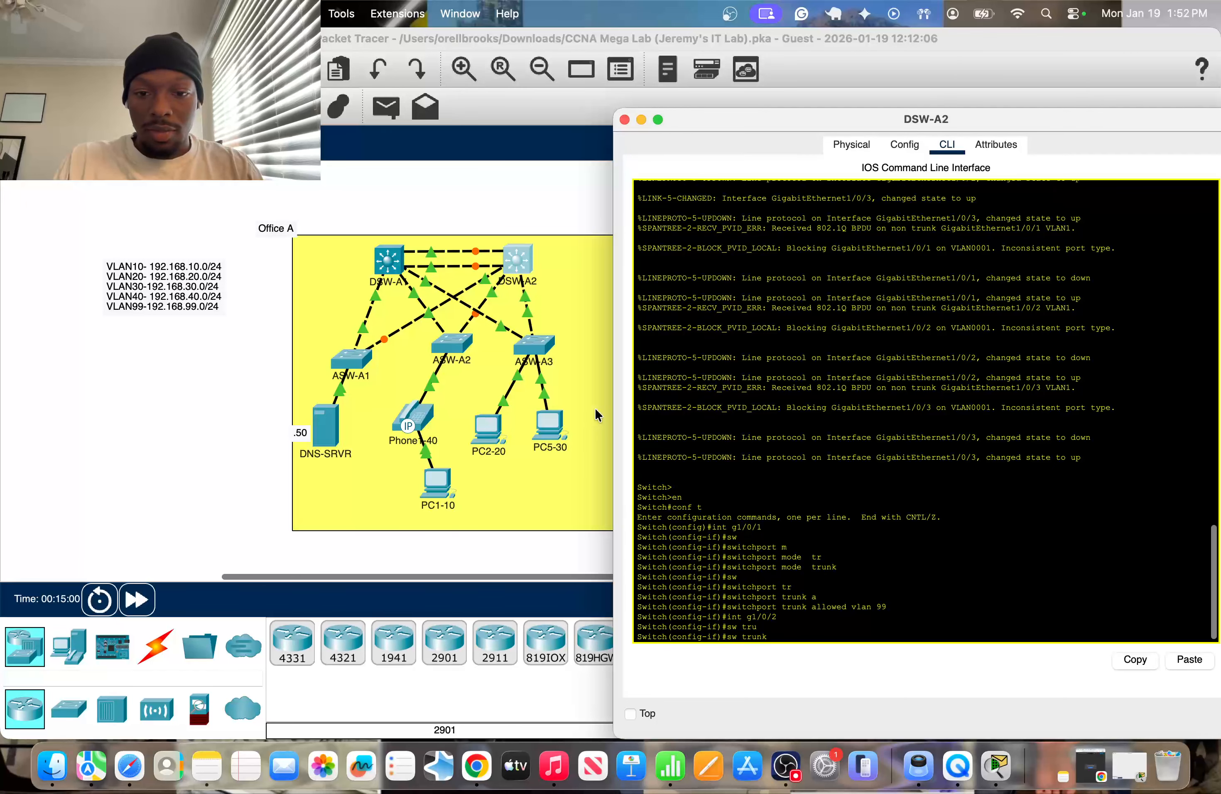
pyautogui.write(' al')
pyautogui.press('Tab')
pyautogui.write('v')
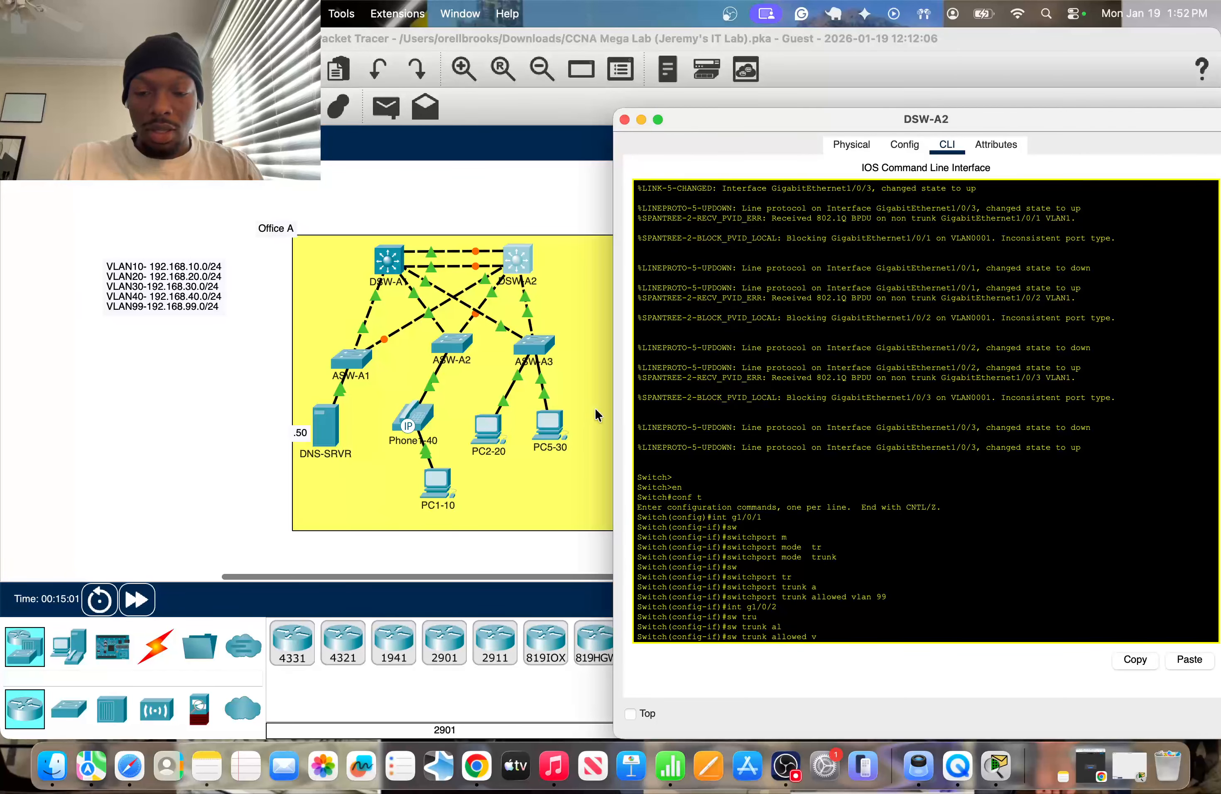
pyautogui.write('lan 10,40')
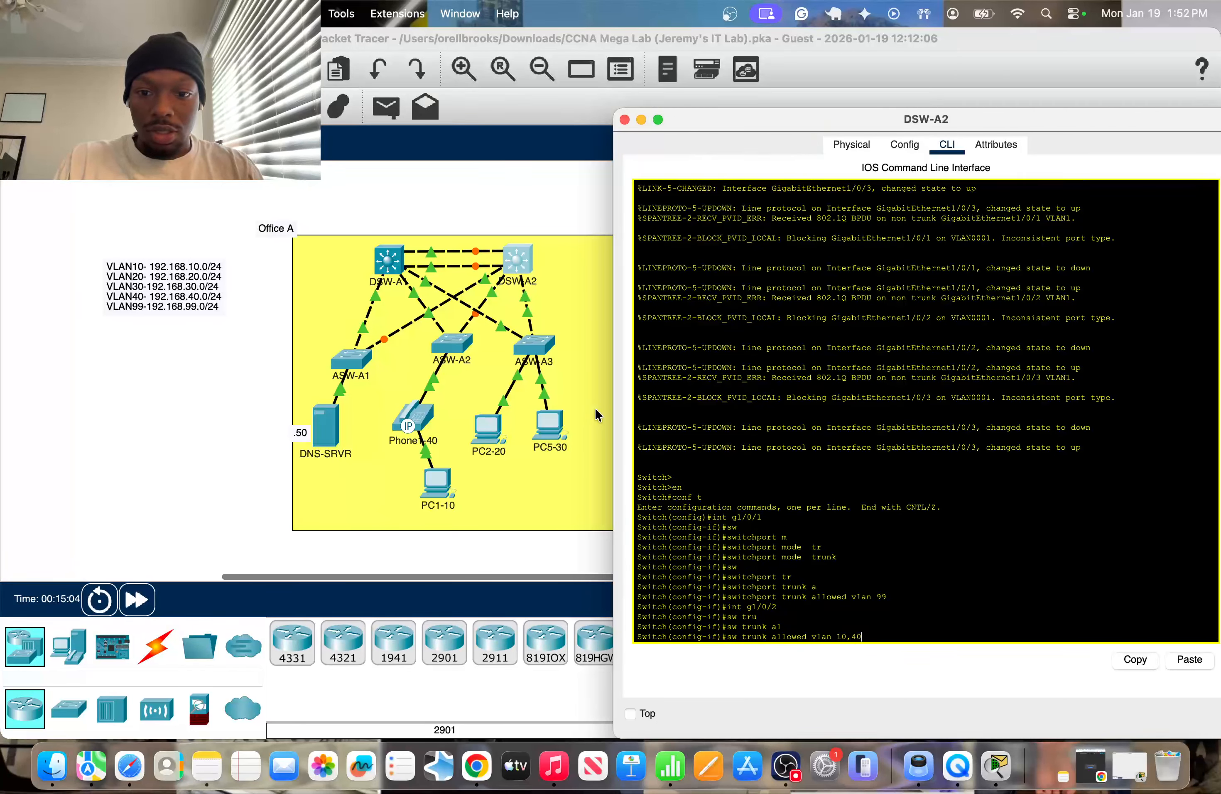
pyautogui.press('Return')
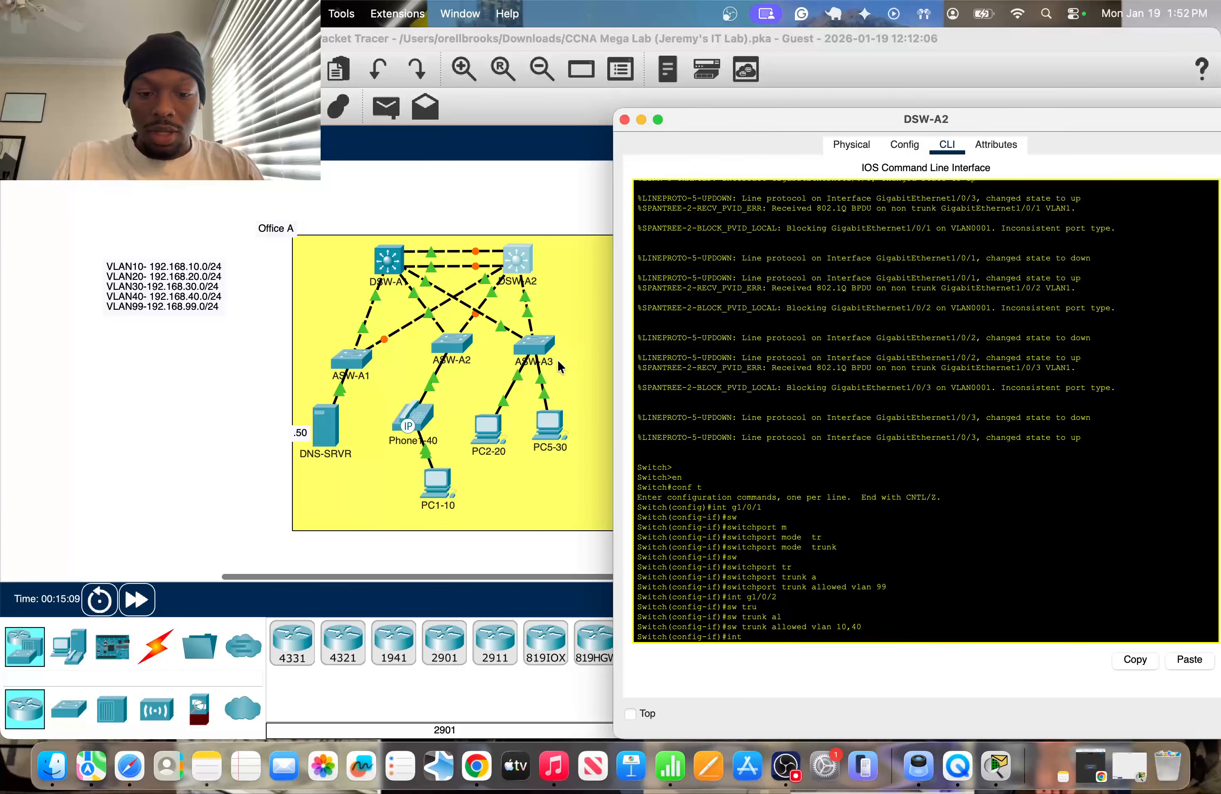
# Enter DSW-A2's interface g1/0/3 and allow only VLANs 20 and 30 on its trunk.
pyautogui.write('g1/0/3')
pyautogui.press('Return')
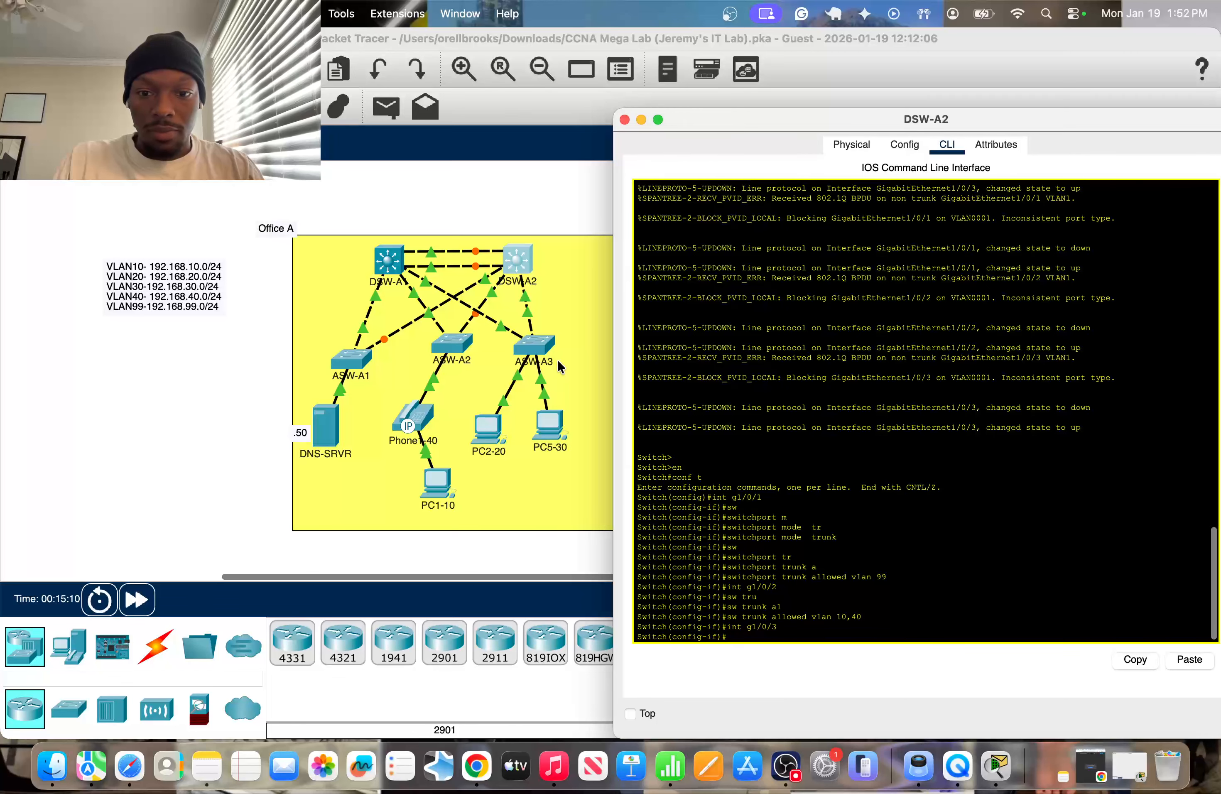
pyautogui.write('sw')
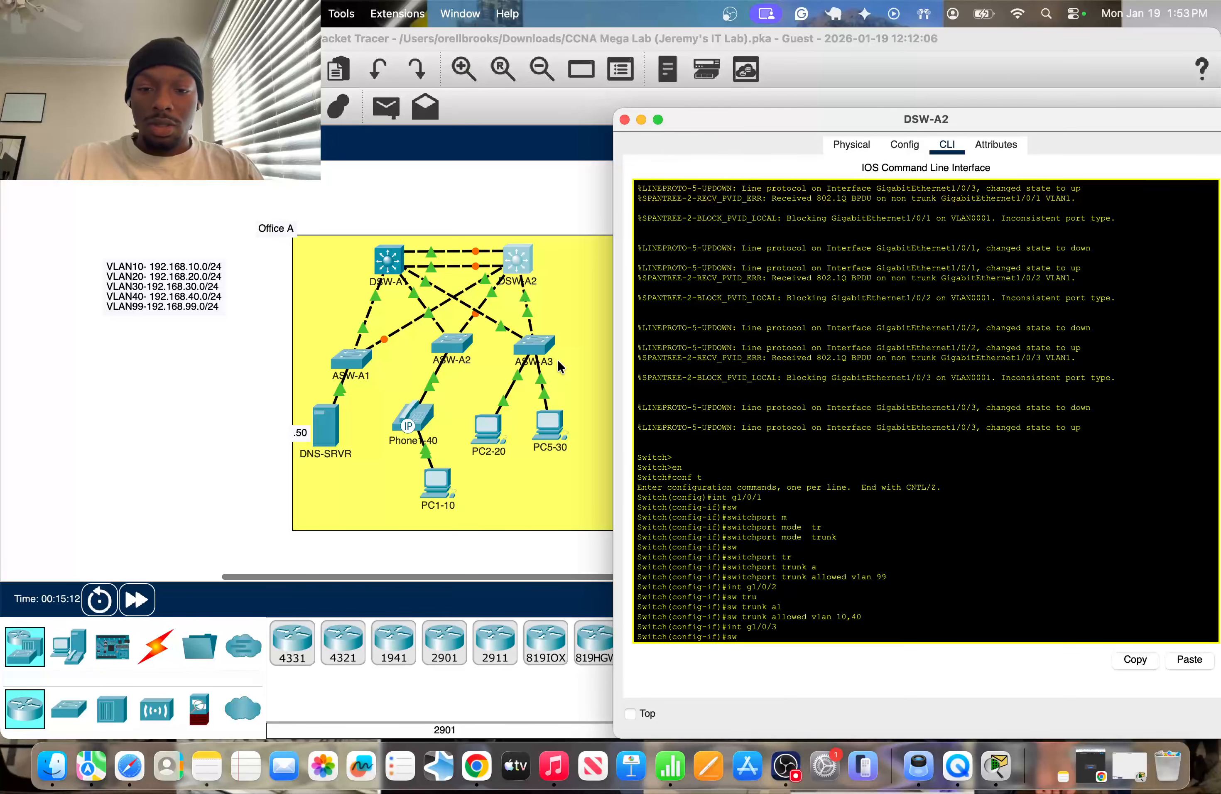
pyautogui.write(' tr')
pyautogui.press('Tab')
pyautogui.write('a;')
pyautogui.press('Tab')
pyautogui.press('BackSpace')
pyautogui.write('l')
pyautogui.press('Tab')
pyautogui.write('vlan')
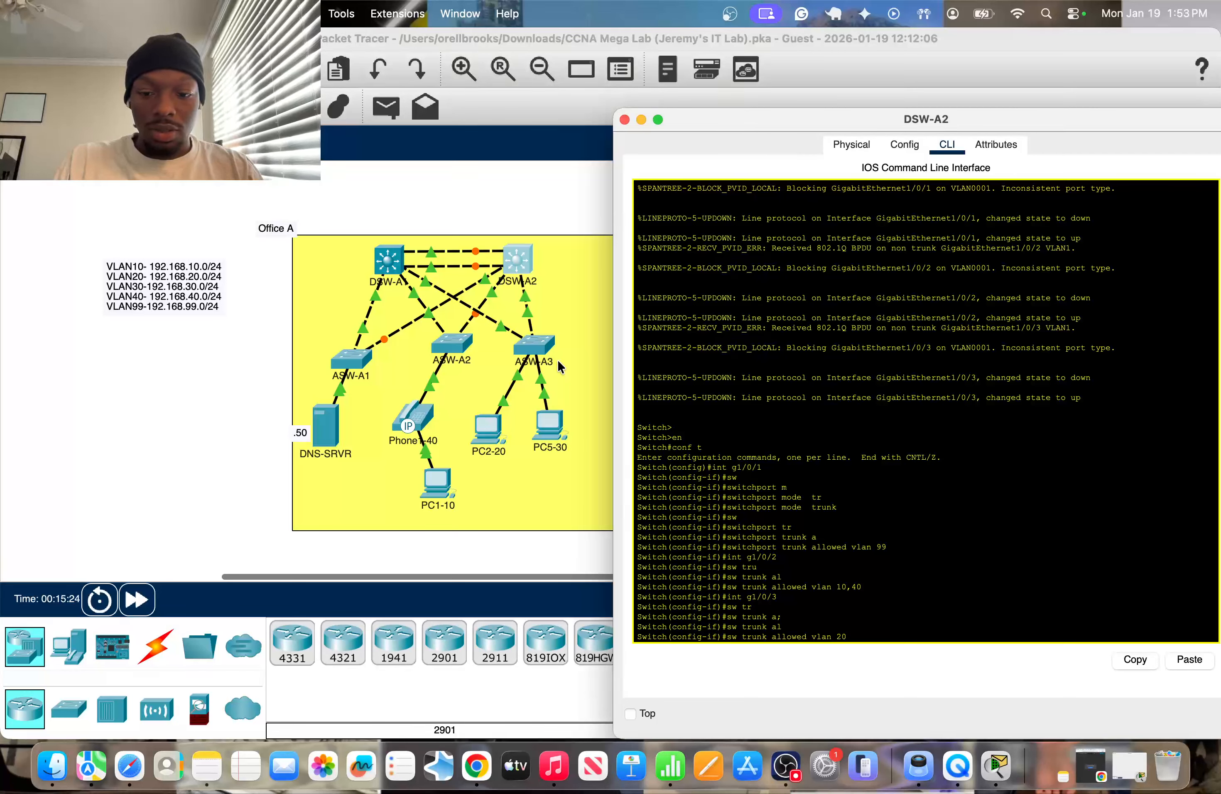
pyautogui.write(',30')
pyautogui.press('Return')
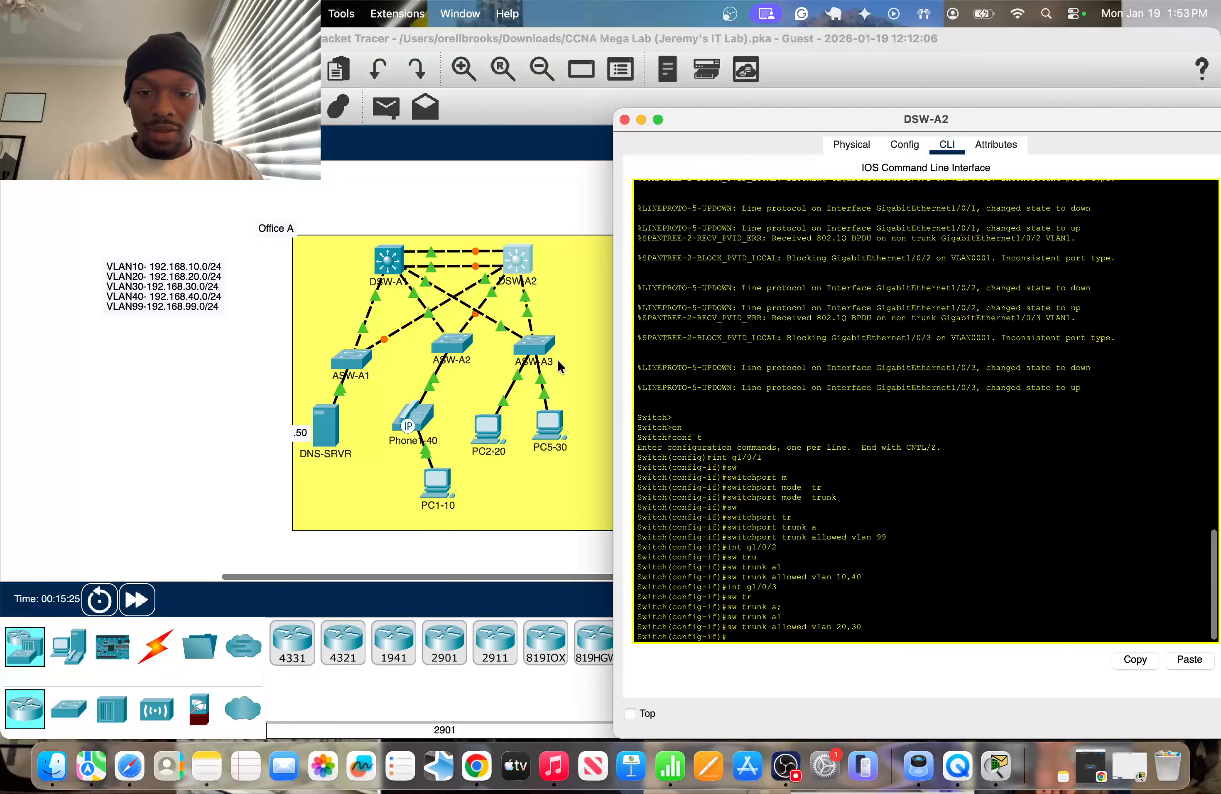
# Run "do sh int trunk" on DSW-A2 and examine the VLANs allowed on each trunk port.
pyautogui.press('super+w')
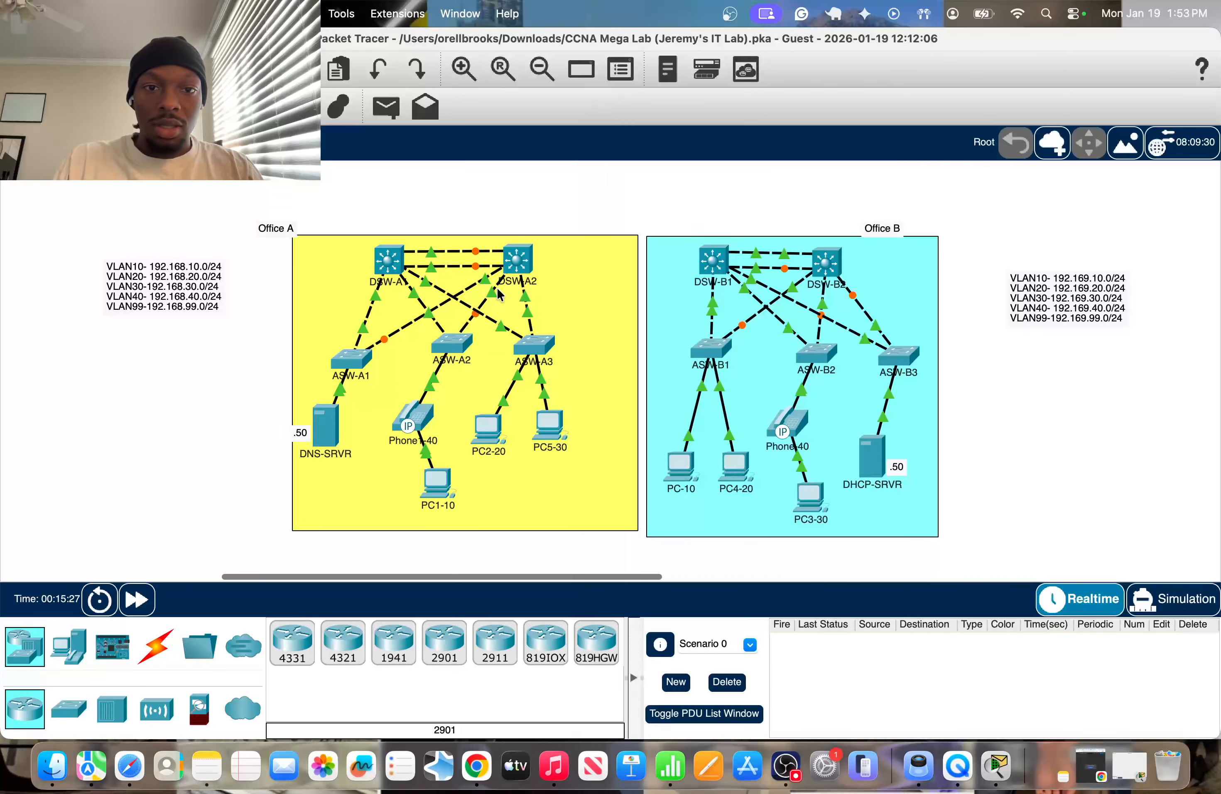
pyautogui.click(510, 258)
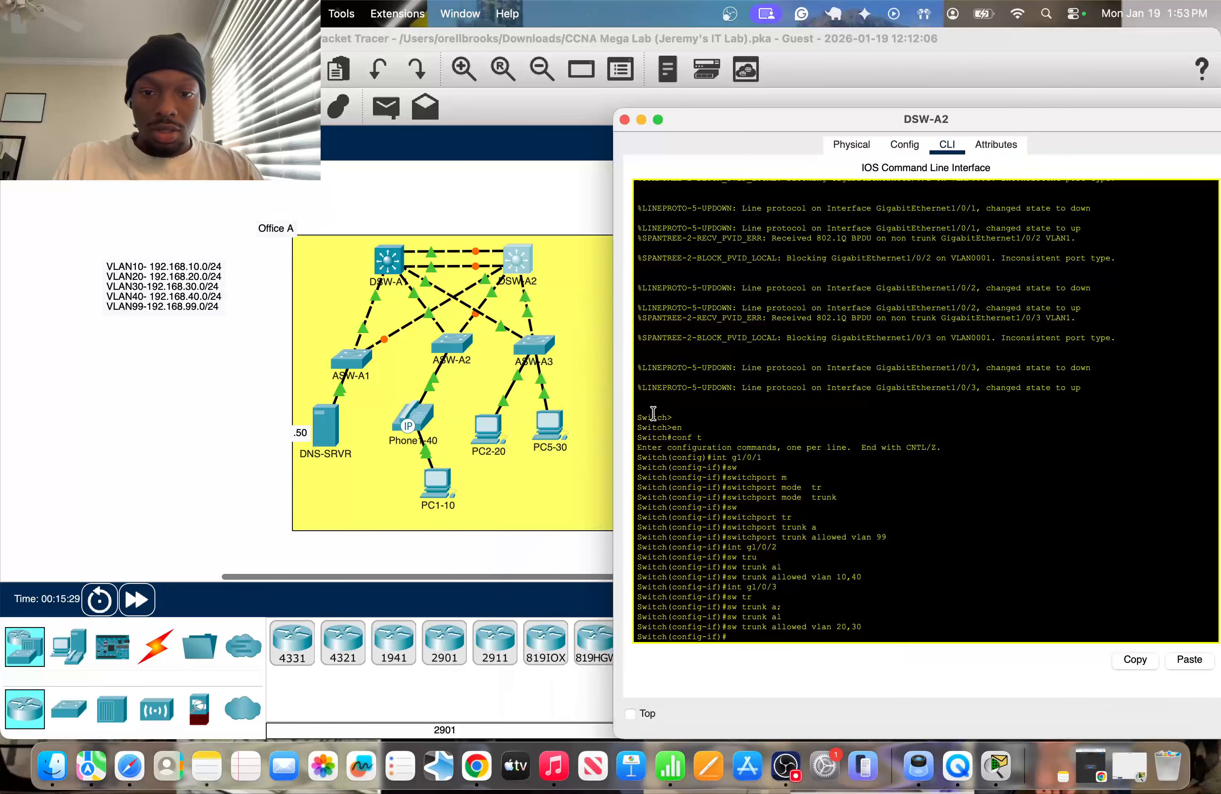
pyautogui.write('do sh int tr')
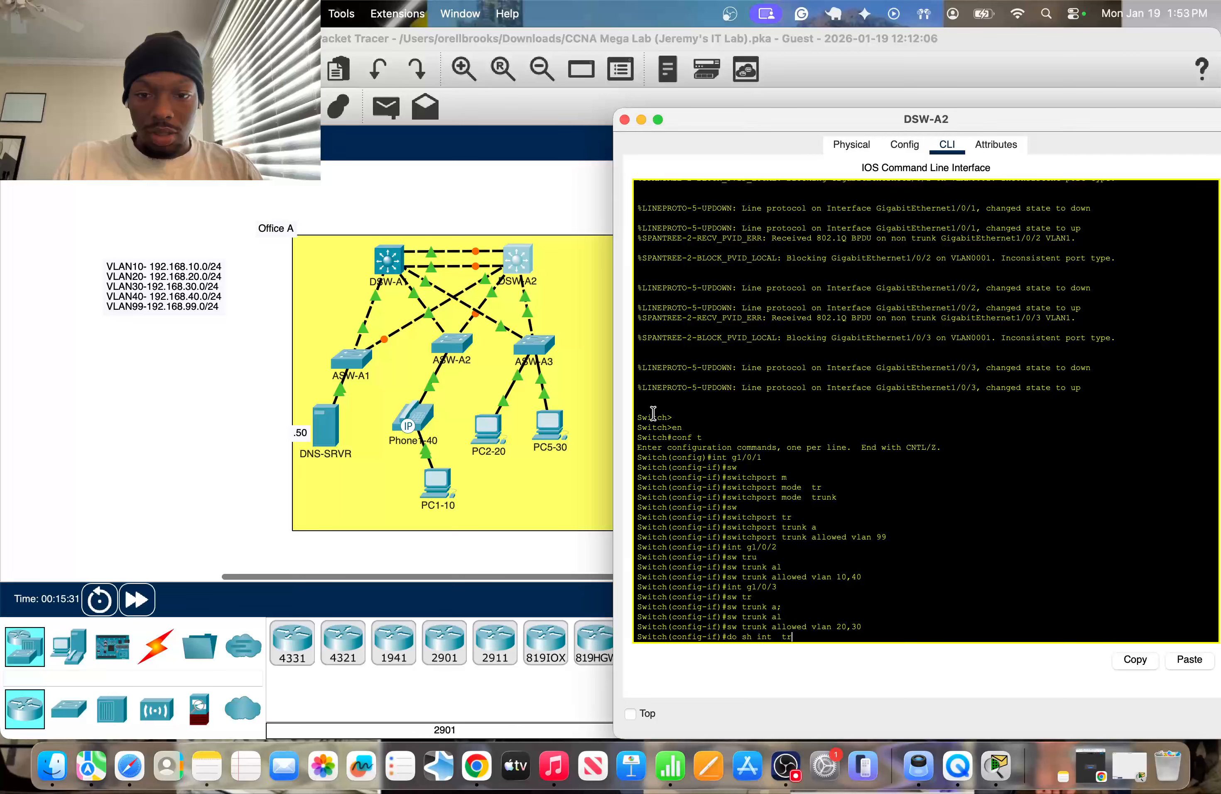
pyautogui.write('unk')
pyautogui.press('Return')
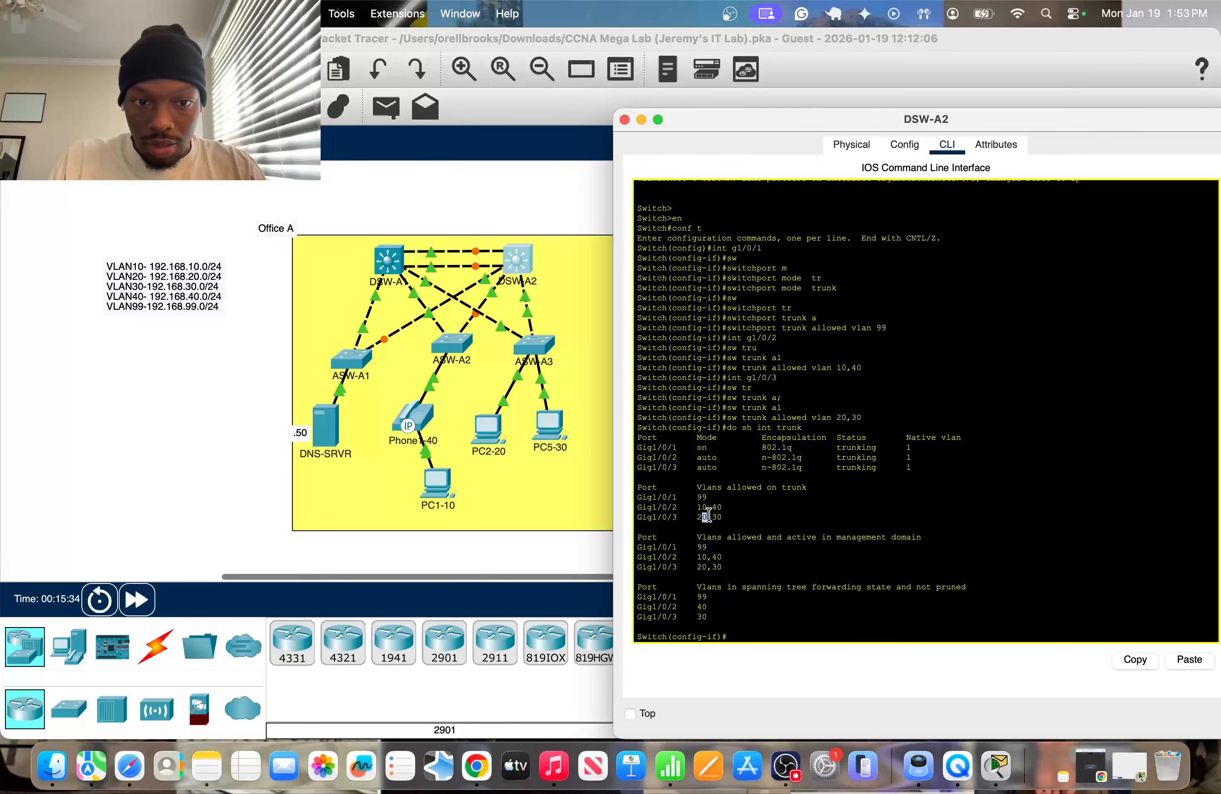
pyautogui.moveTo(702, 516)
pyautogui.mouseDown()
pyautogui.moveTo(750, 516)
pyautogui.moveTo(693, 516)
pyautogui.moveTo(723, 516)
pyautogui.mouseUp()
# Leave DSW-A2's console and open DSW-A1's command line.
pyautogui.click(217, 442)
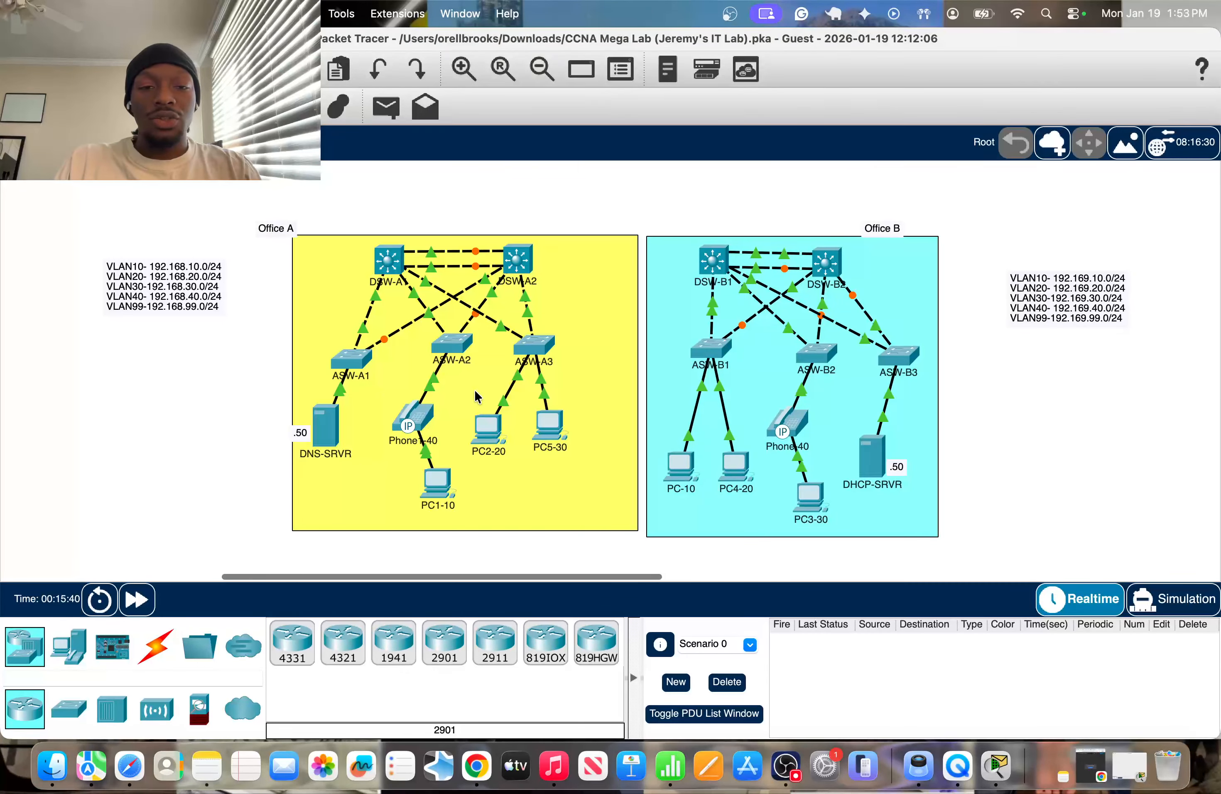
pyautogui.moveTo(474, 363)
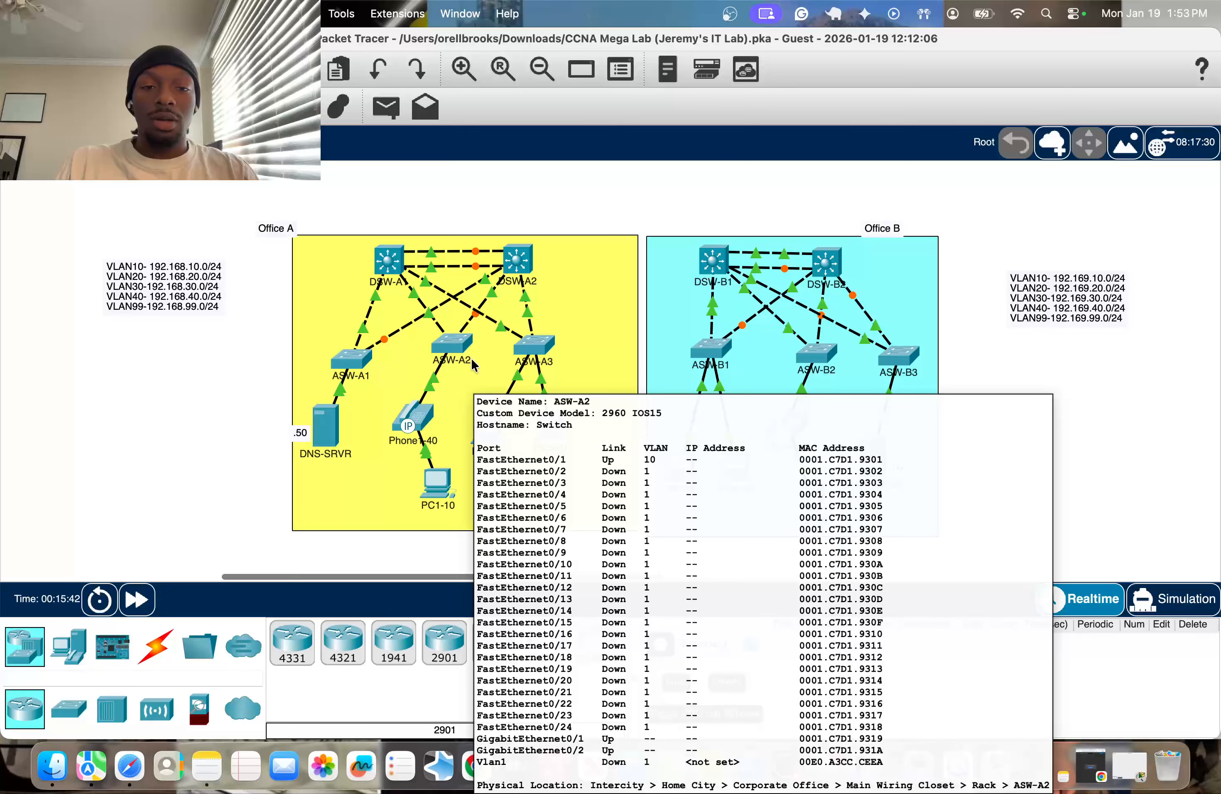
pyautogui.click(394, 265)
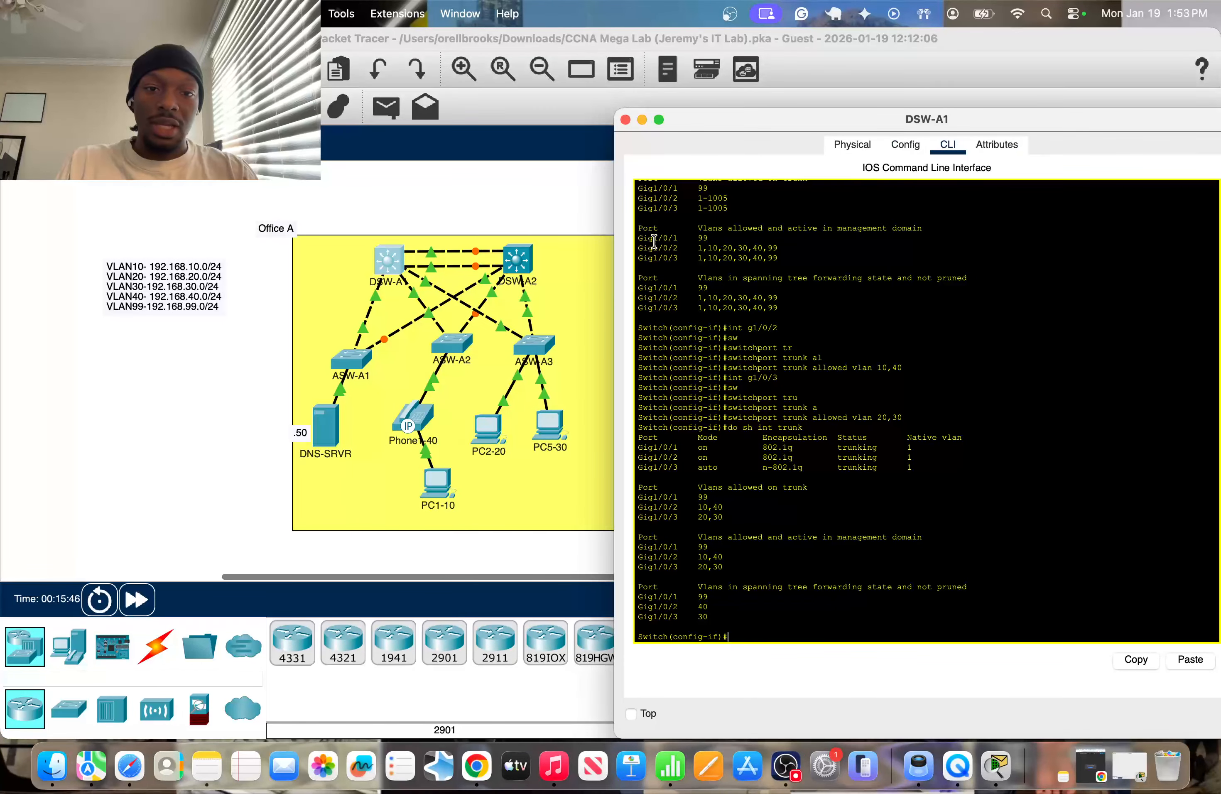
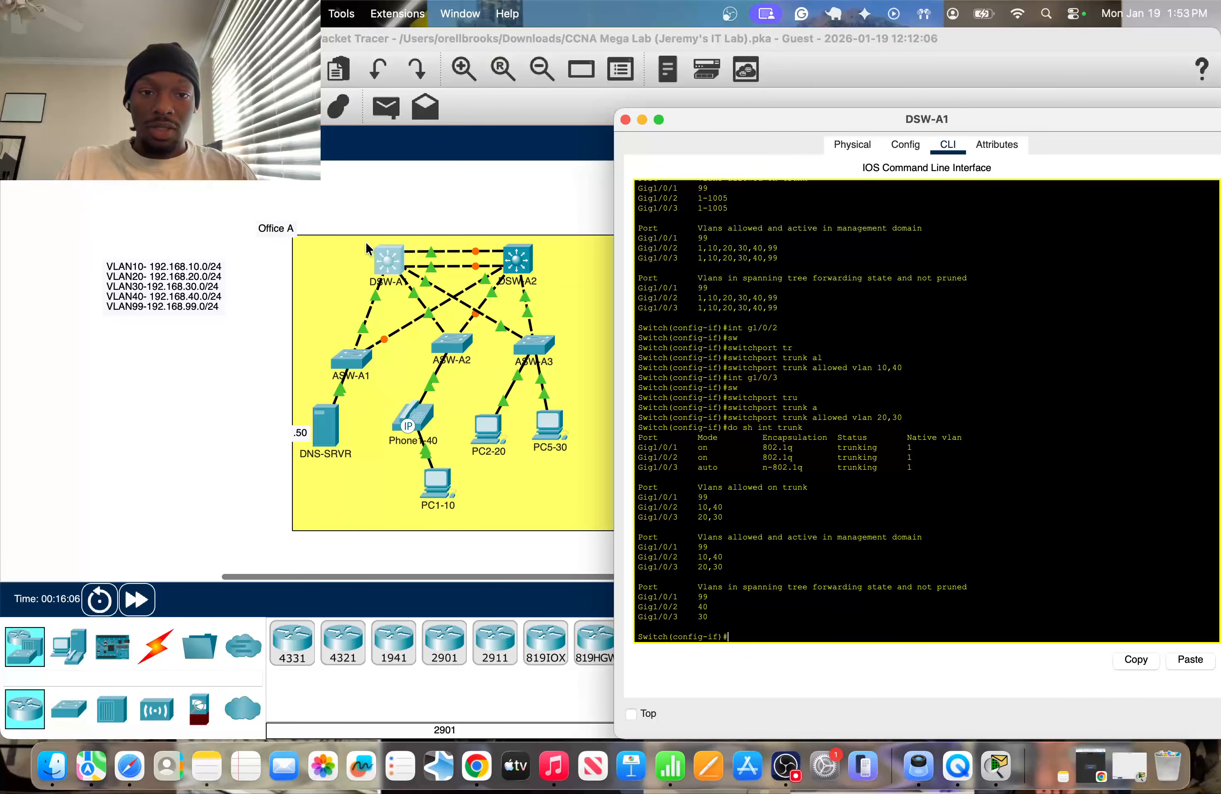
# Close DSW-A1's console and shift the yellow Office A background slightly up and to the left.
pyautogui.click(390, 187)
pyautogui.moveTo(361, 244)
pyautogui.mouseDown()
pyautogui.moveTo(407, 265)
pyautogui.moveTo(380, 233)
pyautogui.moveTo(352, 236)
pyautogui.mouseUp()
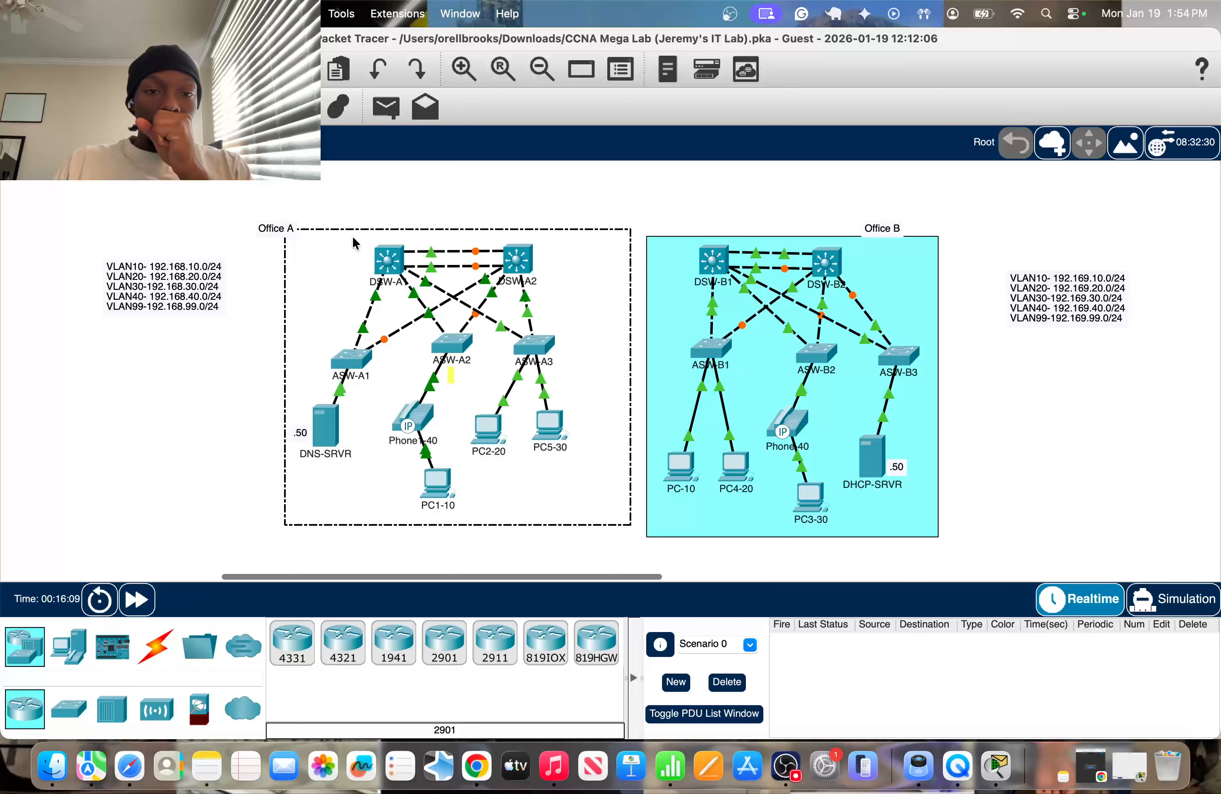
pyautogui.click(562, 191)
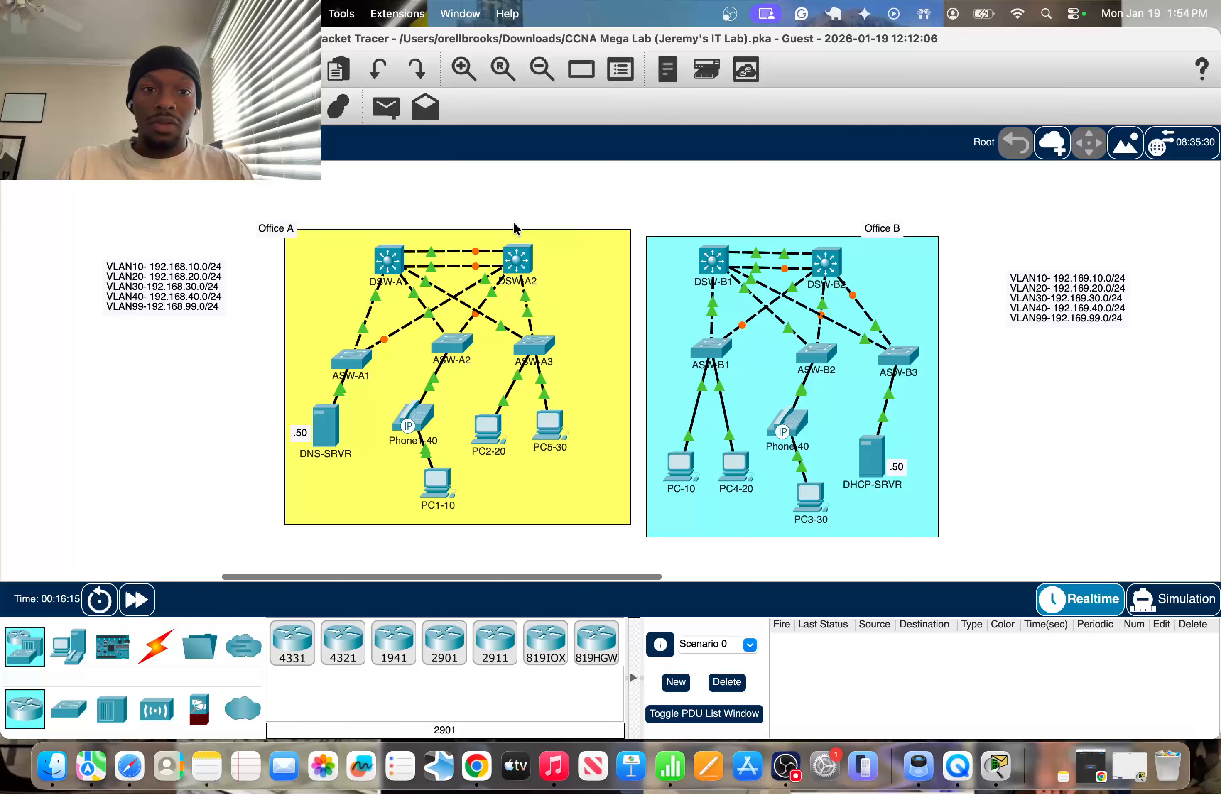
# Review DSW-A2's trunk output, and return DSW-A1 from interface configuration to global configuration mode.
pyautogui.click(518, 261)
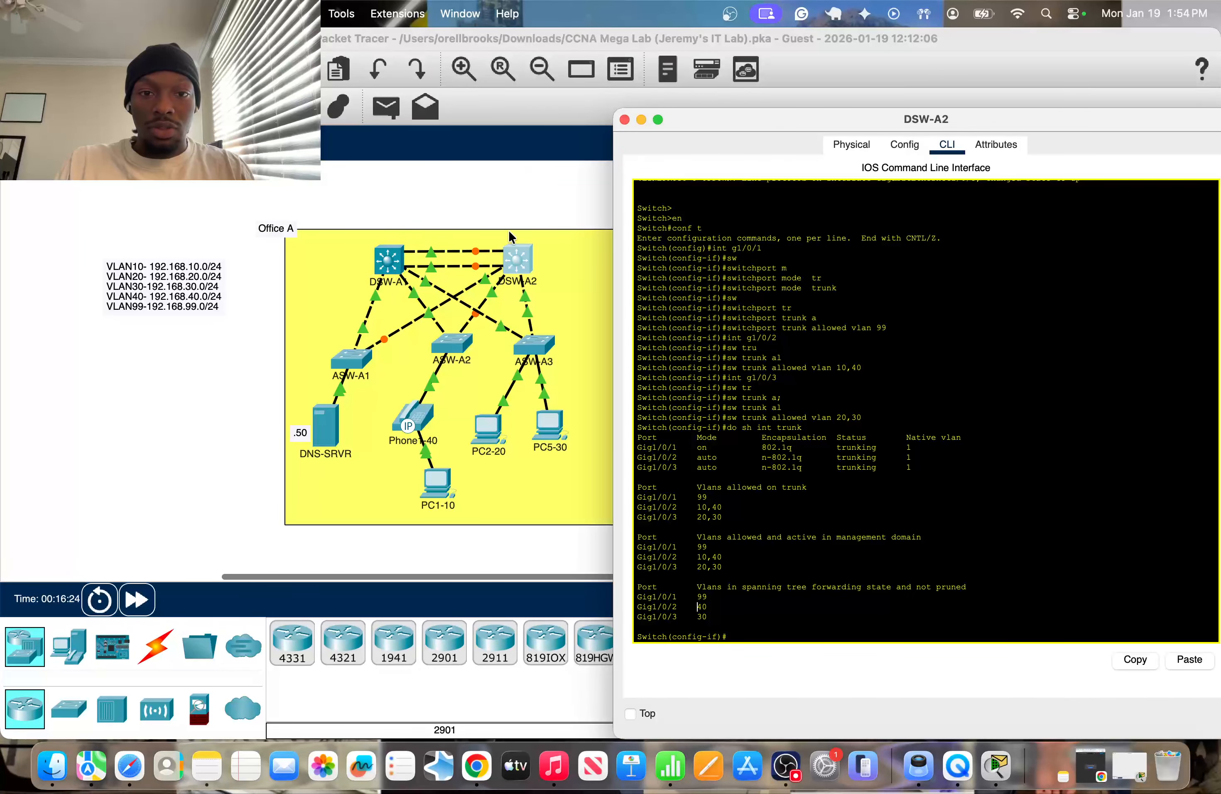
pyautogui.click(516, 217)
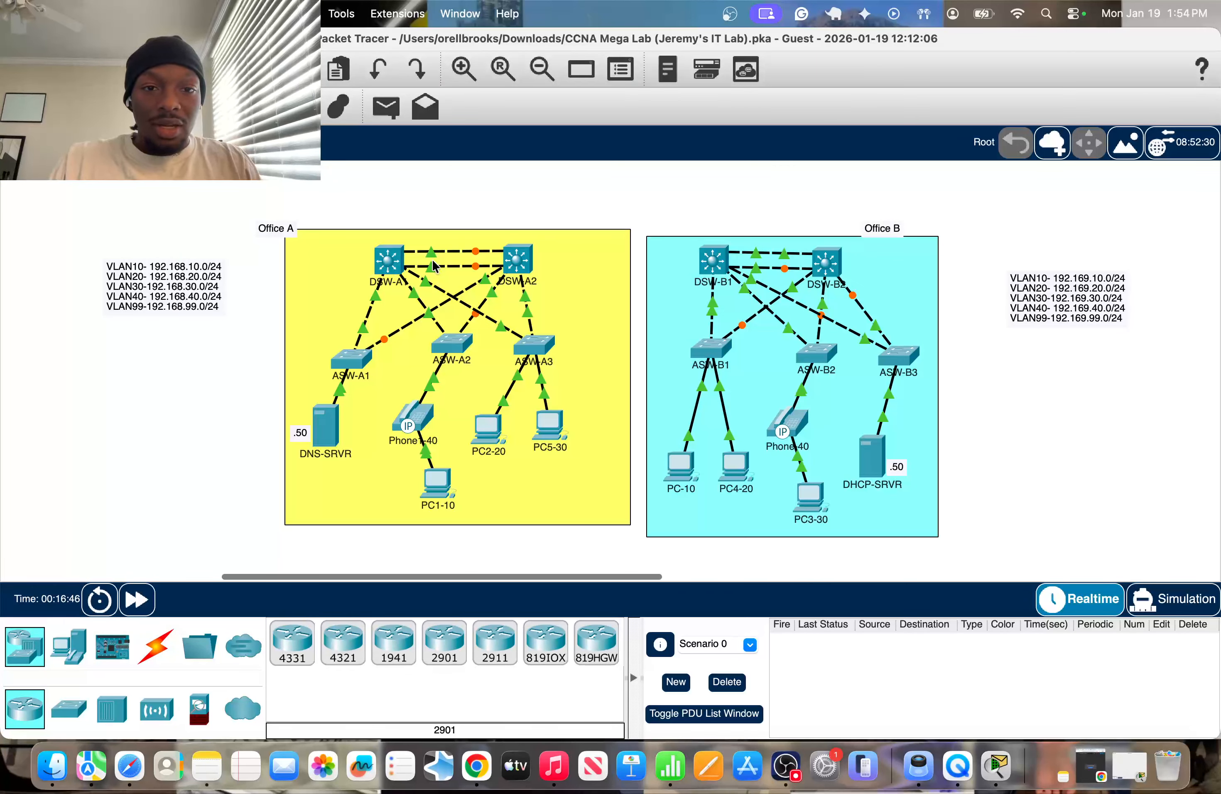
pyautogui.click(388, 260)
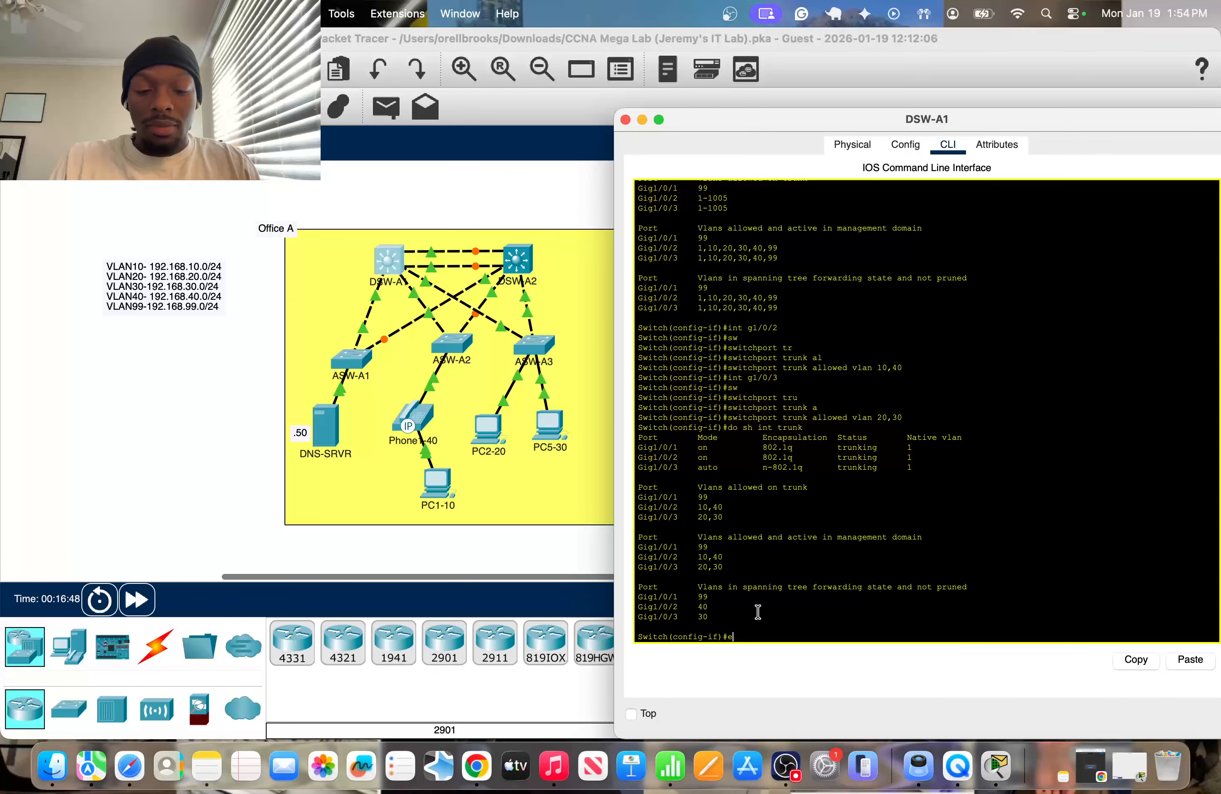
pyautogui.write('exit')
pyautogui.press('Return')
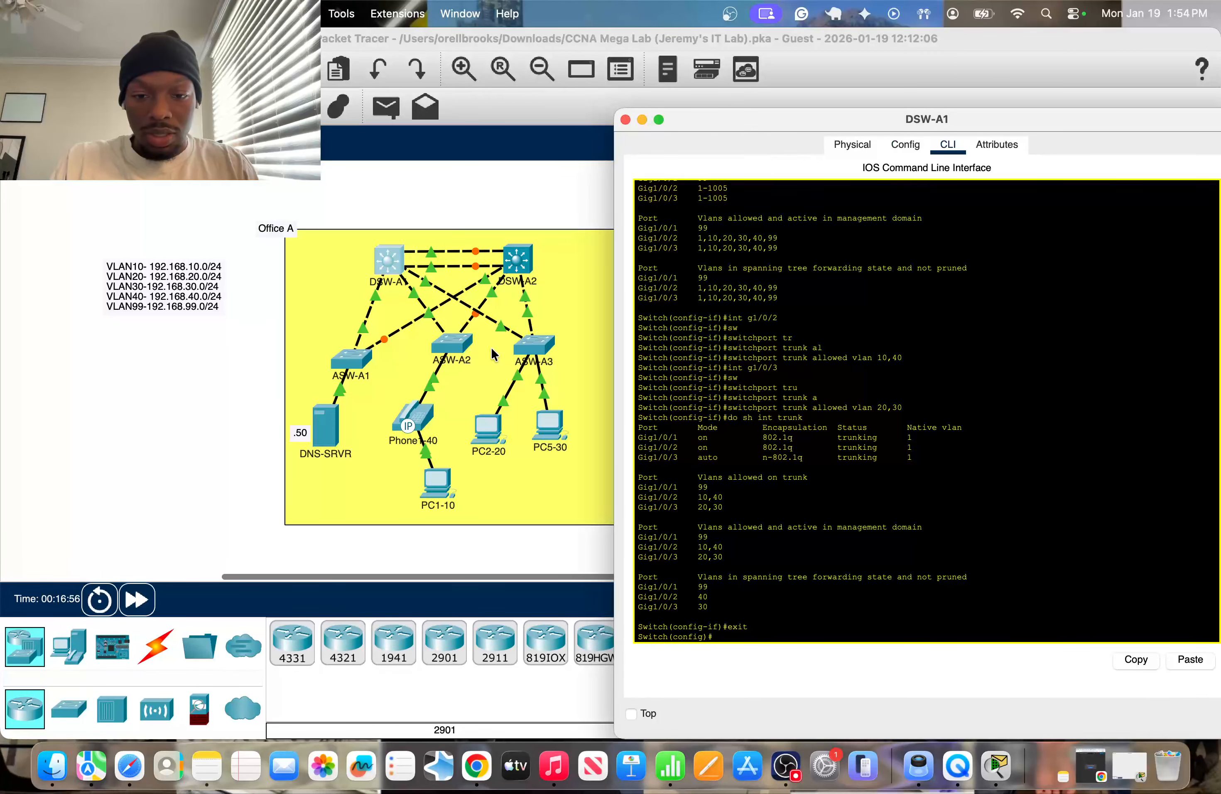
pyautogui.press('super+w')
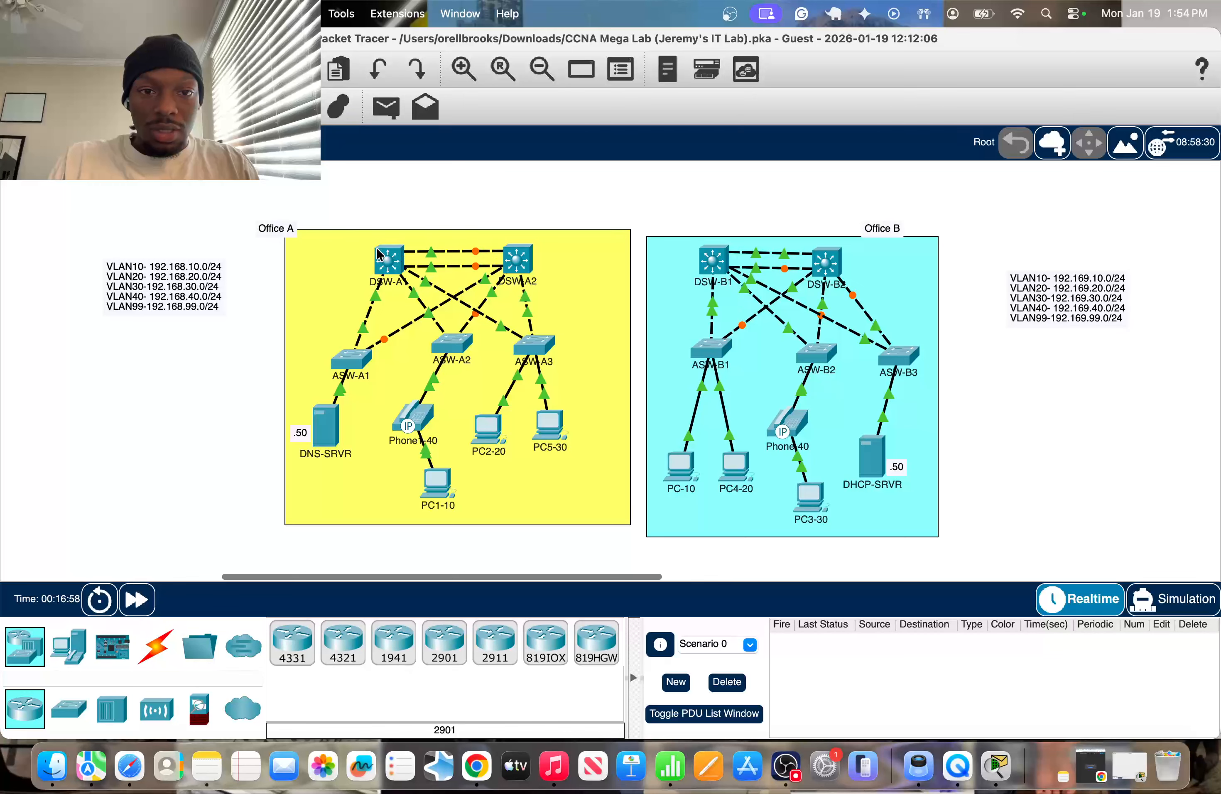
# Check the ports linking DSW-A1 to DSW-A2 and enter interface range g1/0/4-5 on DSW-A1.
pyautogui.click(398, 260)
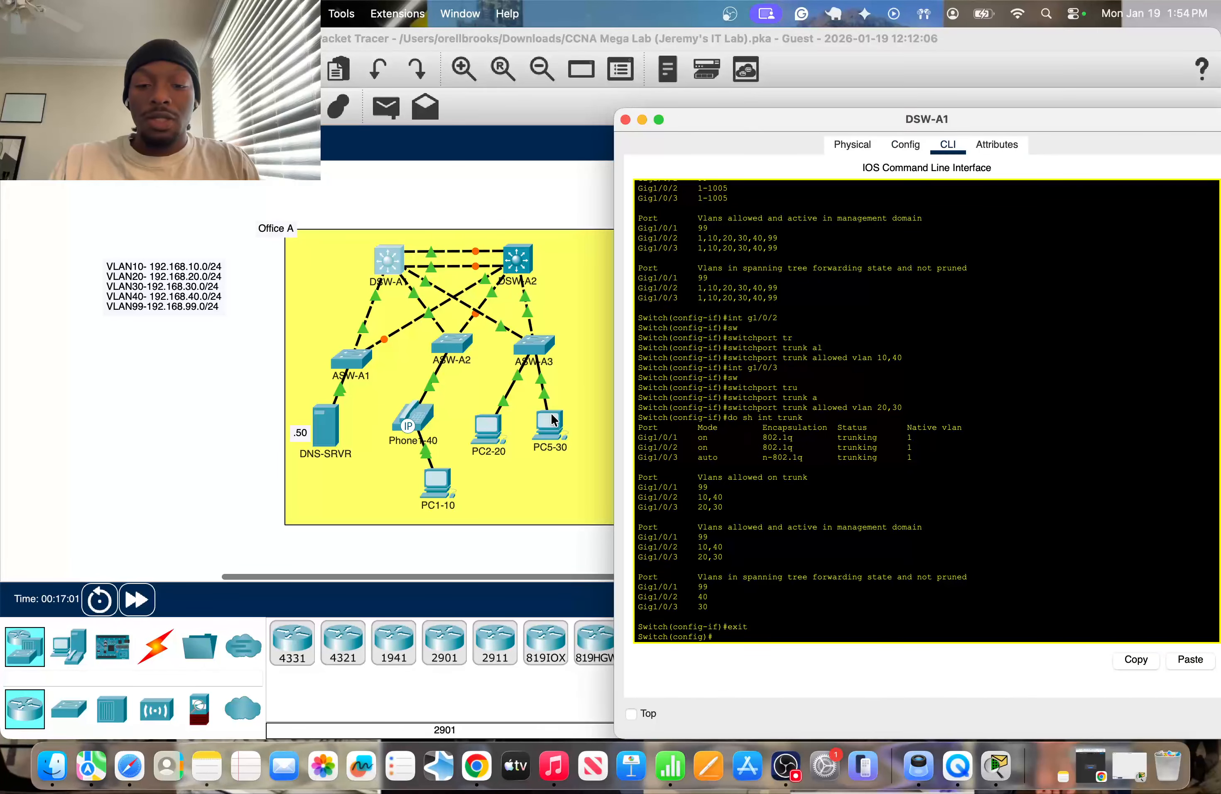
pyautogui.press('super+w')
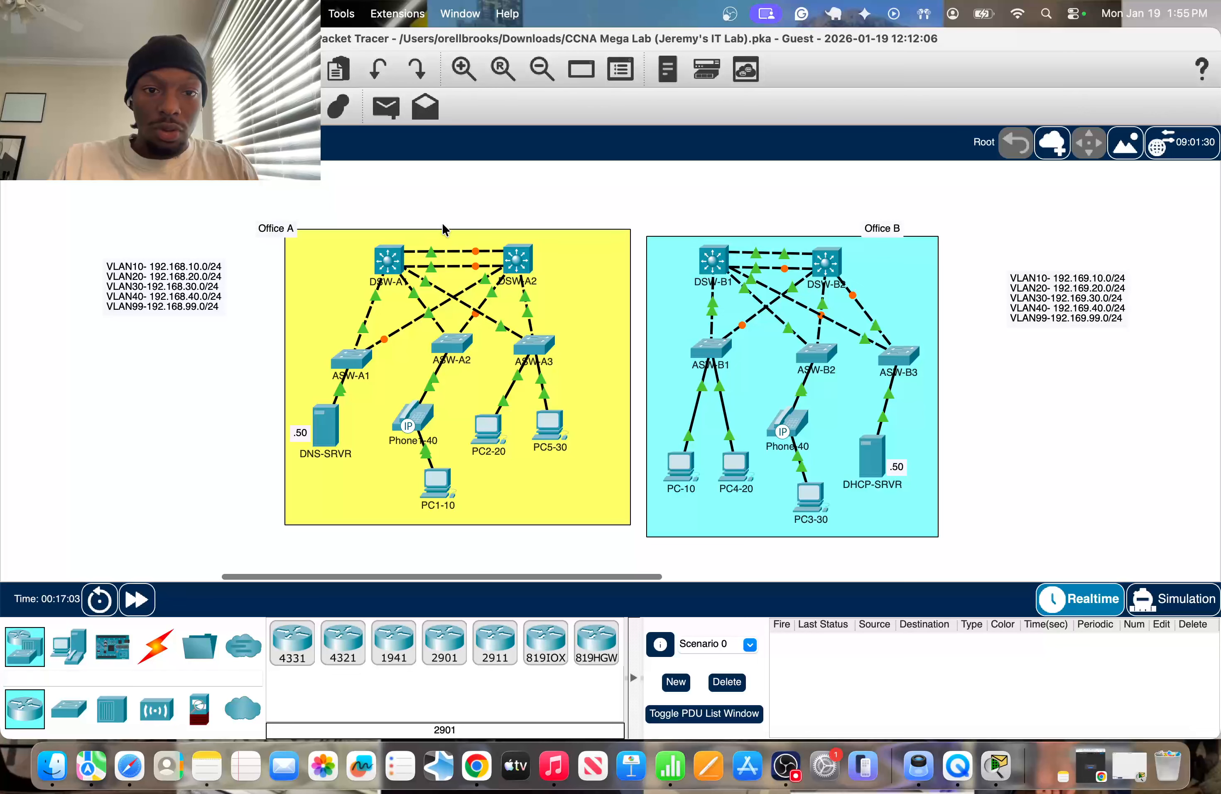
pyautogui.moveTo(429, 252)
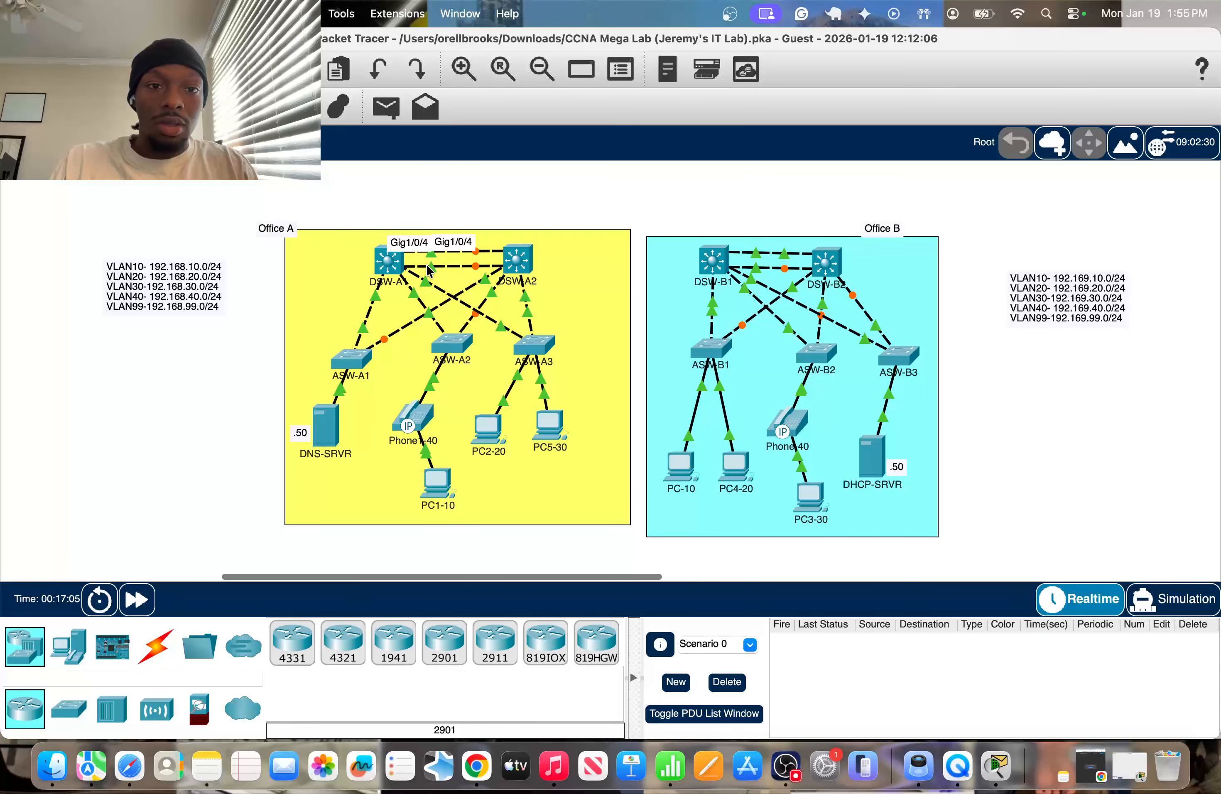
pyautogui.click(388, 260)
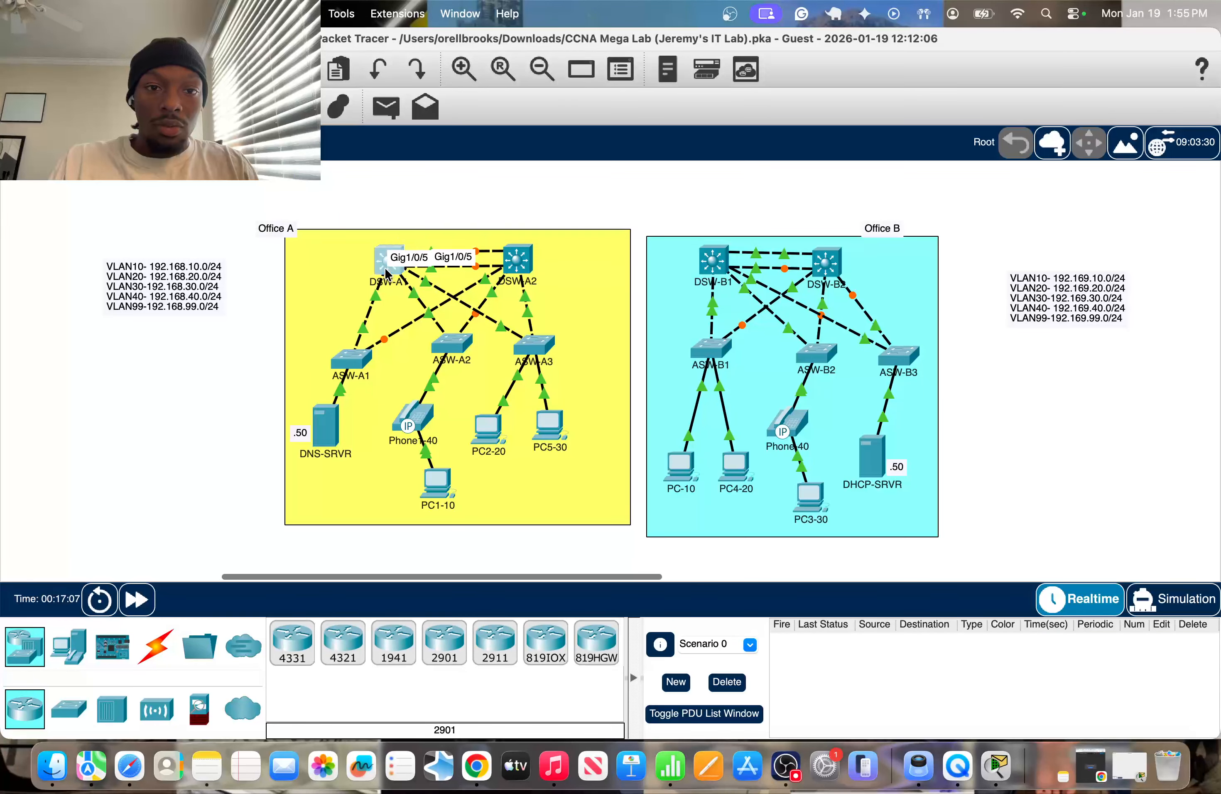
pyautogui.write('int')
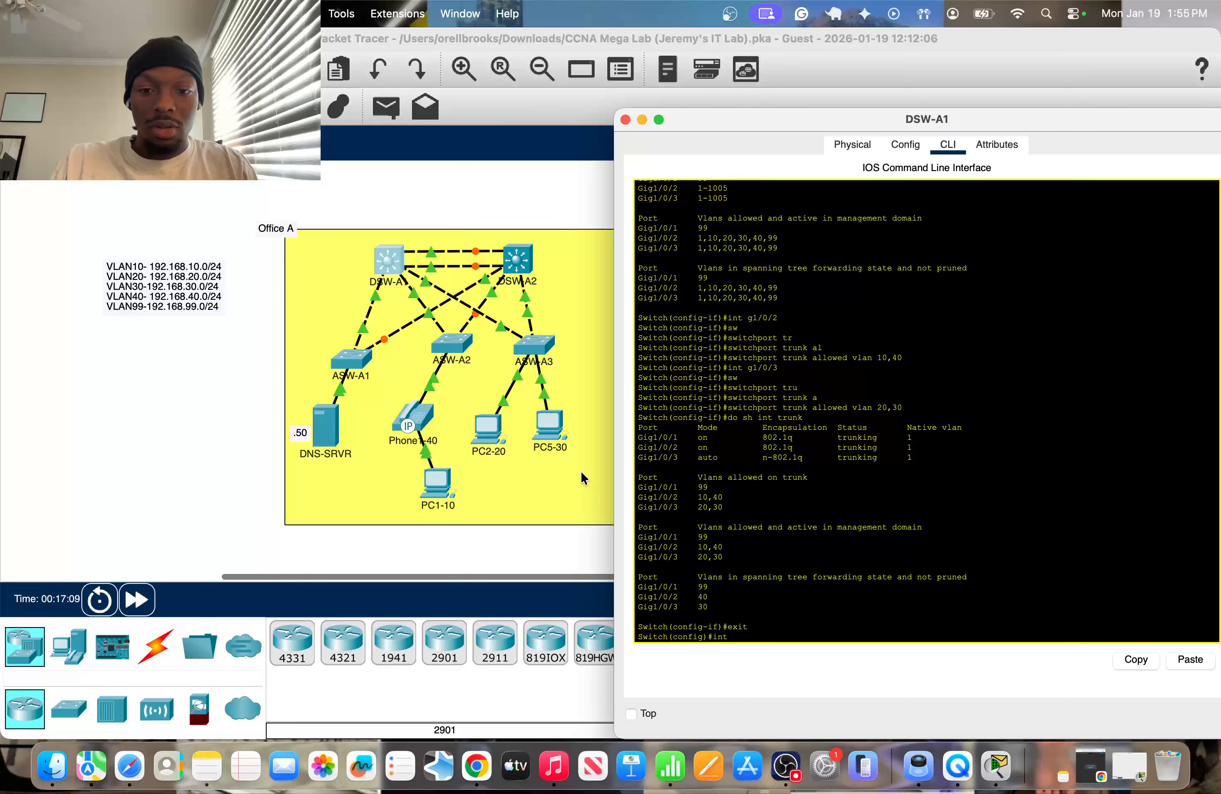
pyautogui.write(' r g1/0/')
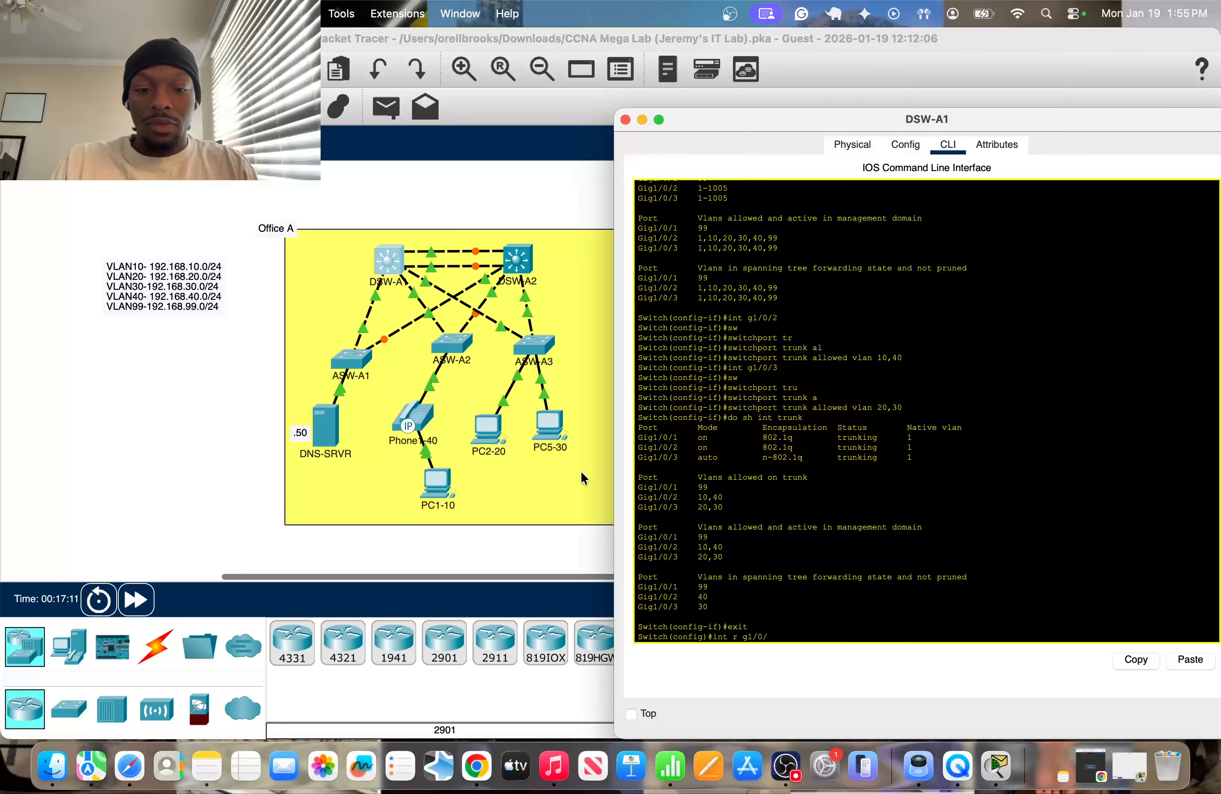
pyautogui.write('4-')
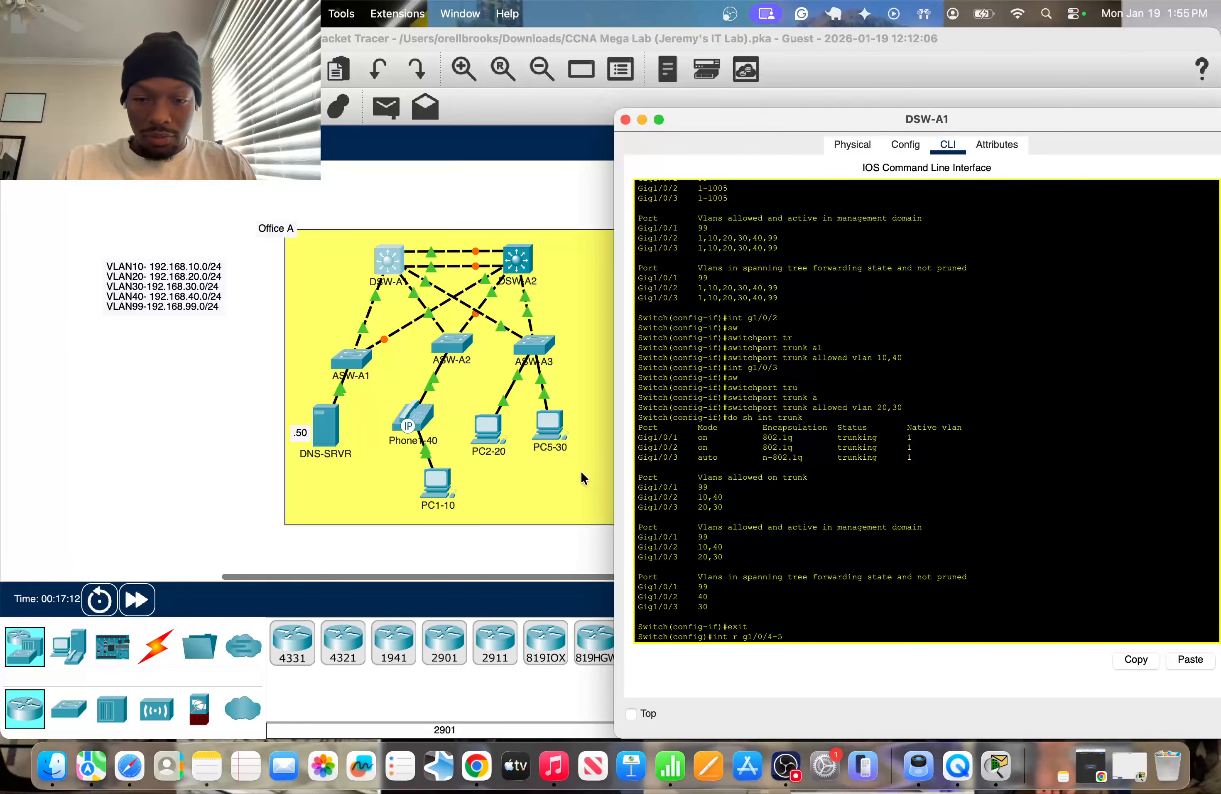
pyautogui.write('5')
pyautogui.press('Return')
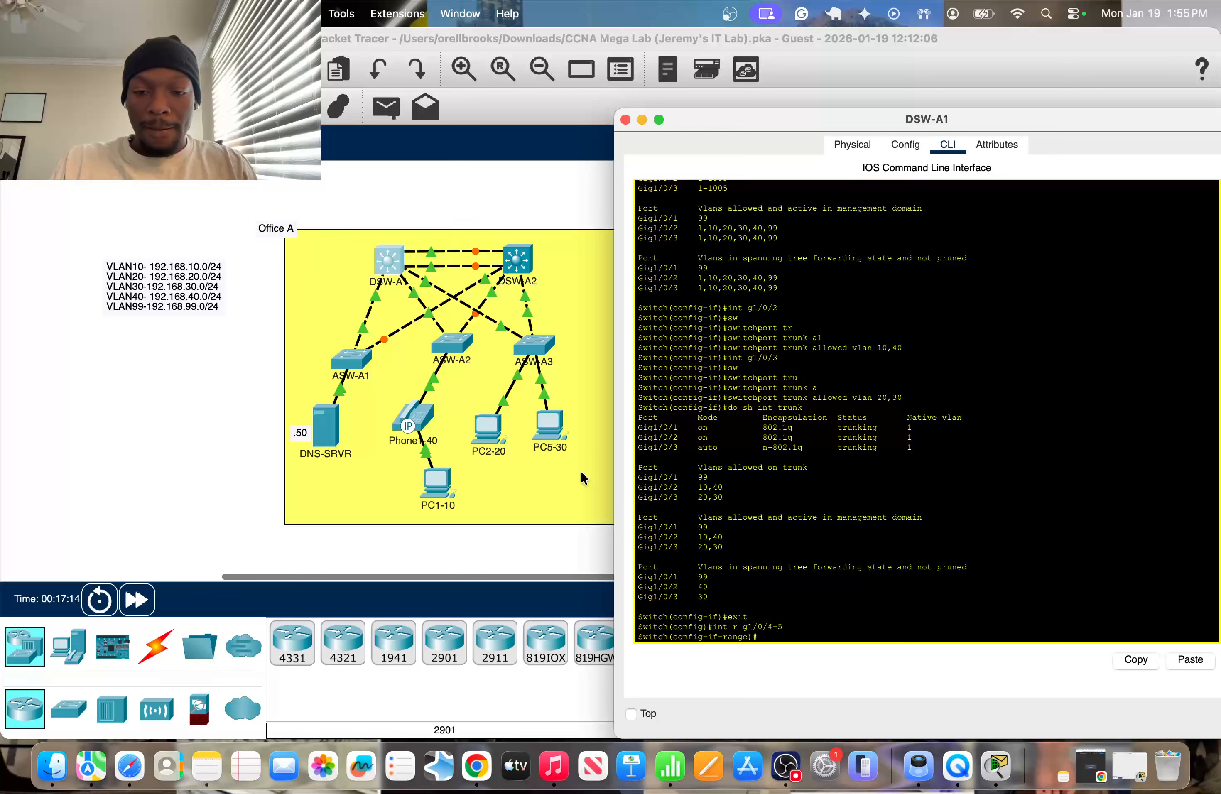
# Assign DSW-A1's g1/0/4-5 range to channel group 1 in desirable mode and leave its console.
pyautogui.write('sw')
pyautogui.press('Tab')
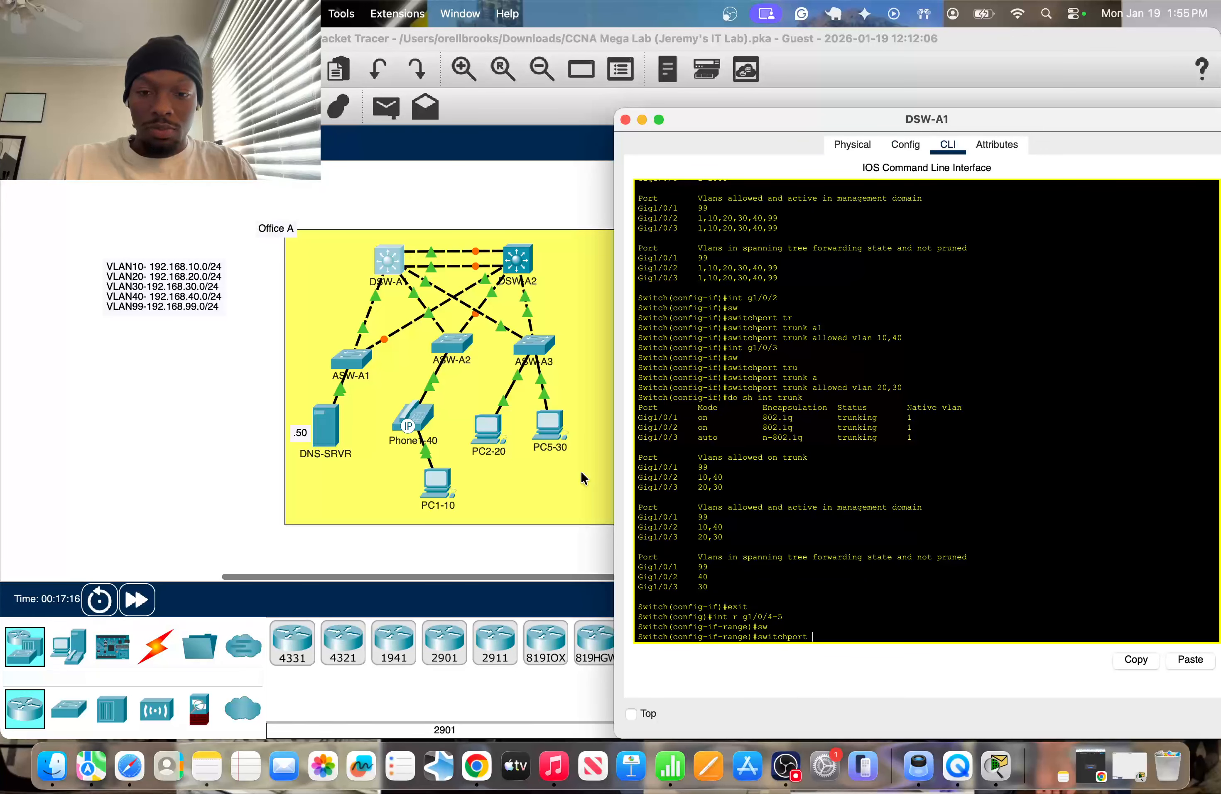
pyautogui.press('BackSpace')
pyautogui.press('BackSpace')
pyautogui.press('BackSpace')
pyautogui.press('BackSpace')
pyautogui.press('BackSpace')
pyautogui.press('BackSpace')
pyautogui.press('BackSpace')
pyautogui.press('BackSpace')
pyautogui.press('BackSpace')
pyautogui.press('BackSpace')
pyautogui.press('BackSpace')
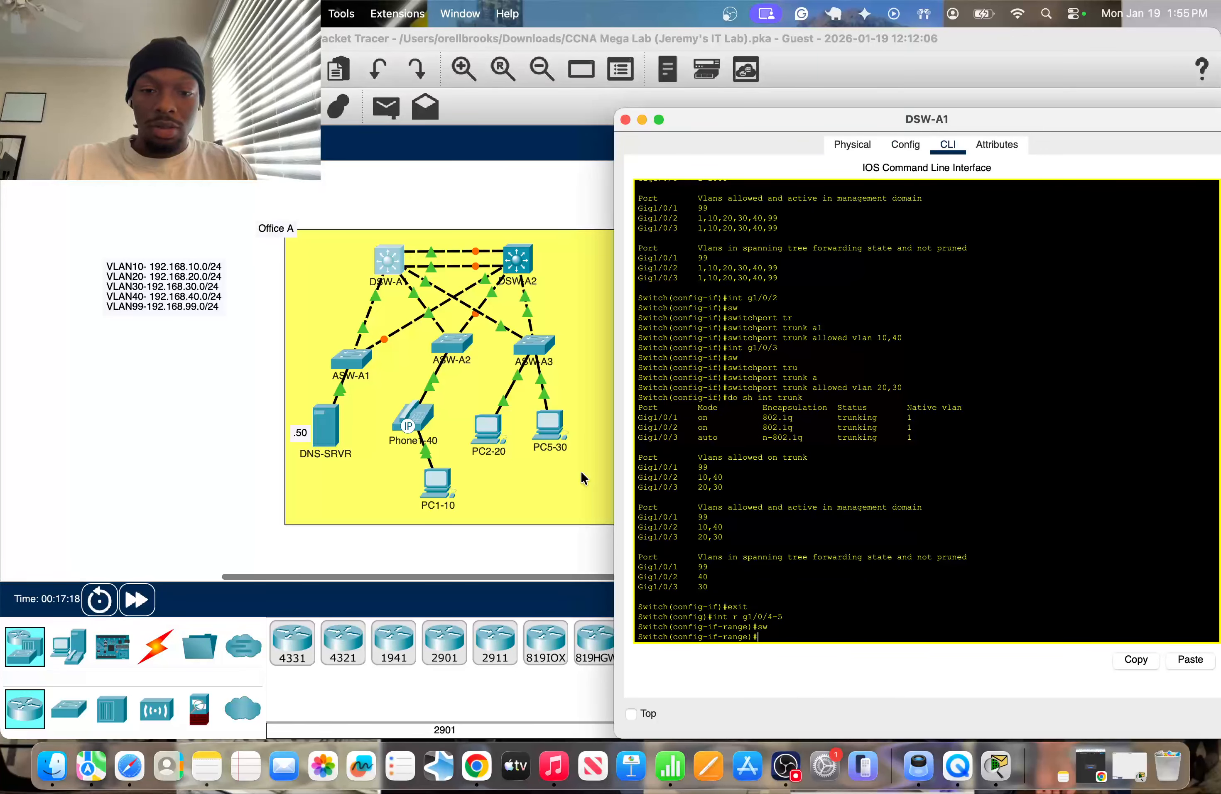
pyautogui.write('channel')
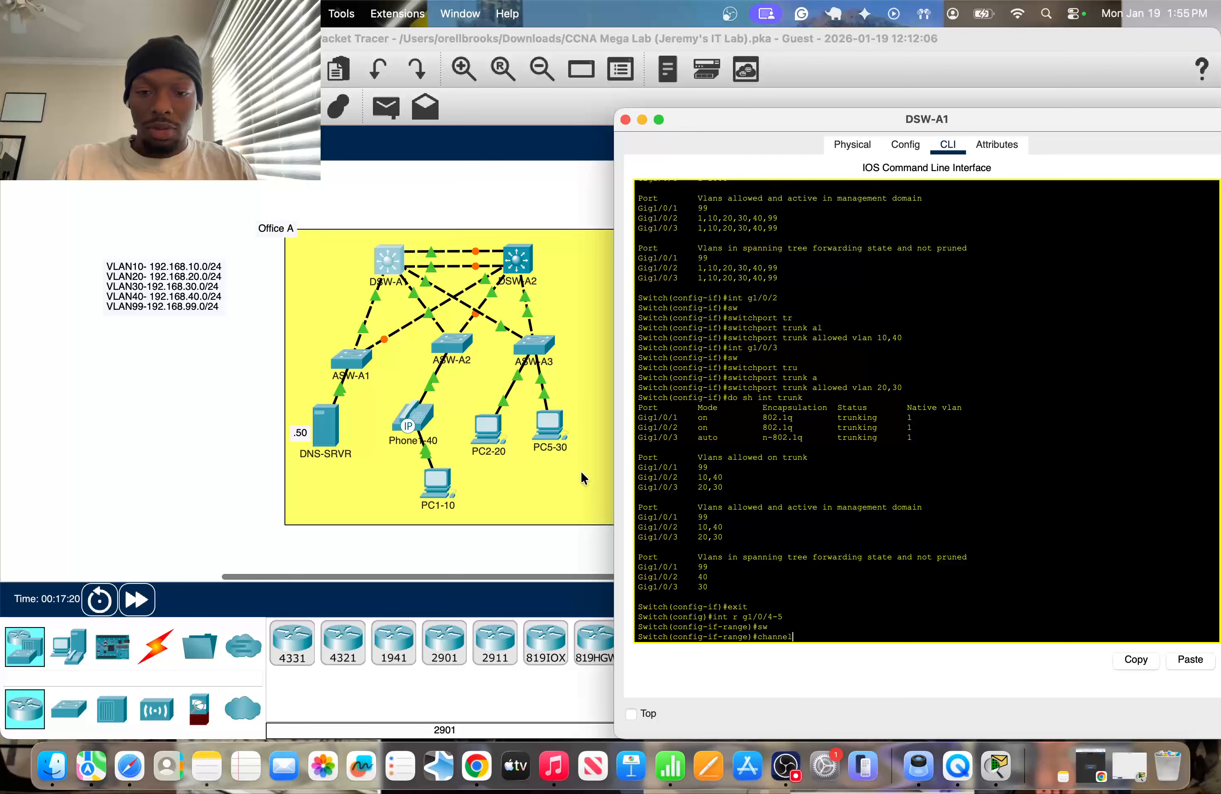
pyautogui.write('-gro')
pyautogui.press('Tab')
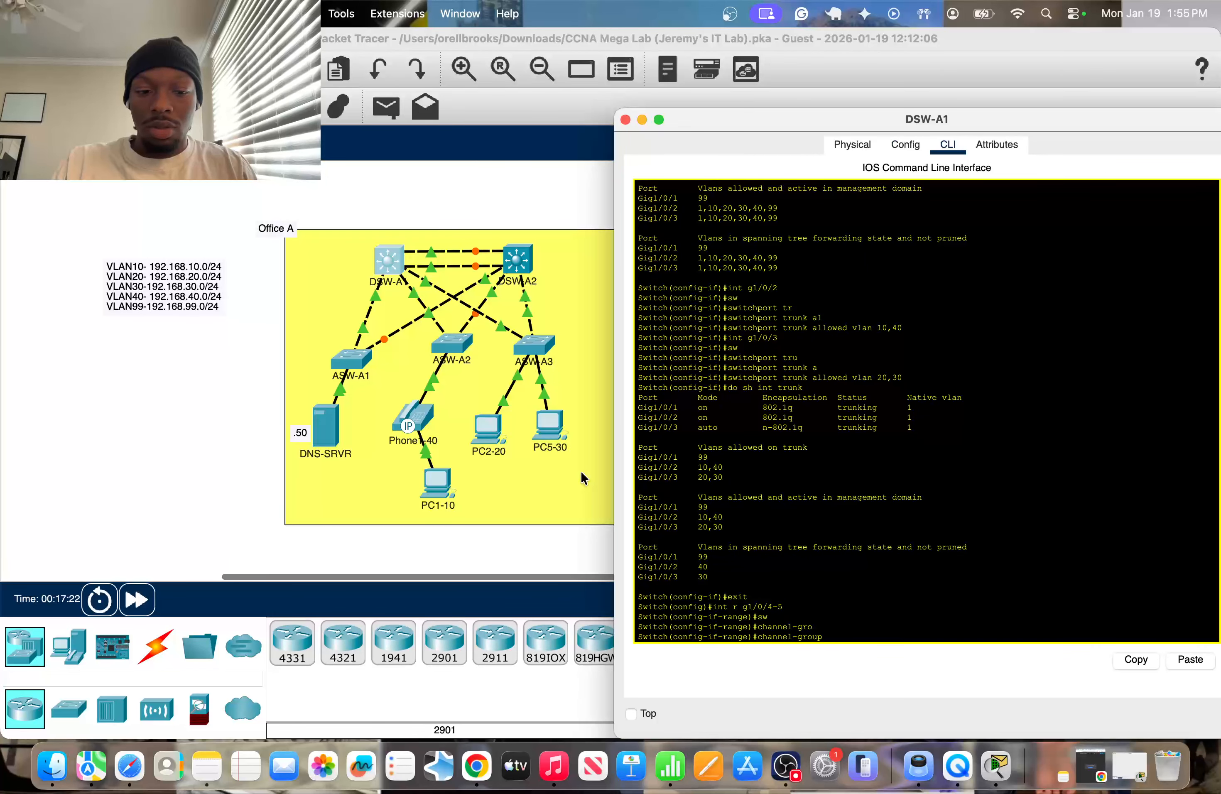
pyautogui.write('1 m')
pyautogui.press('Tab')
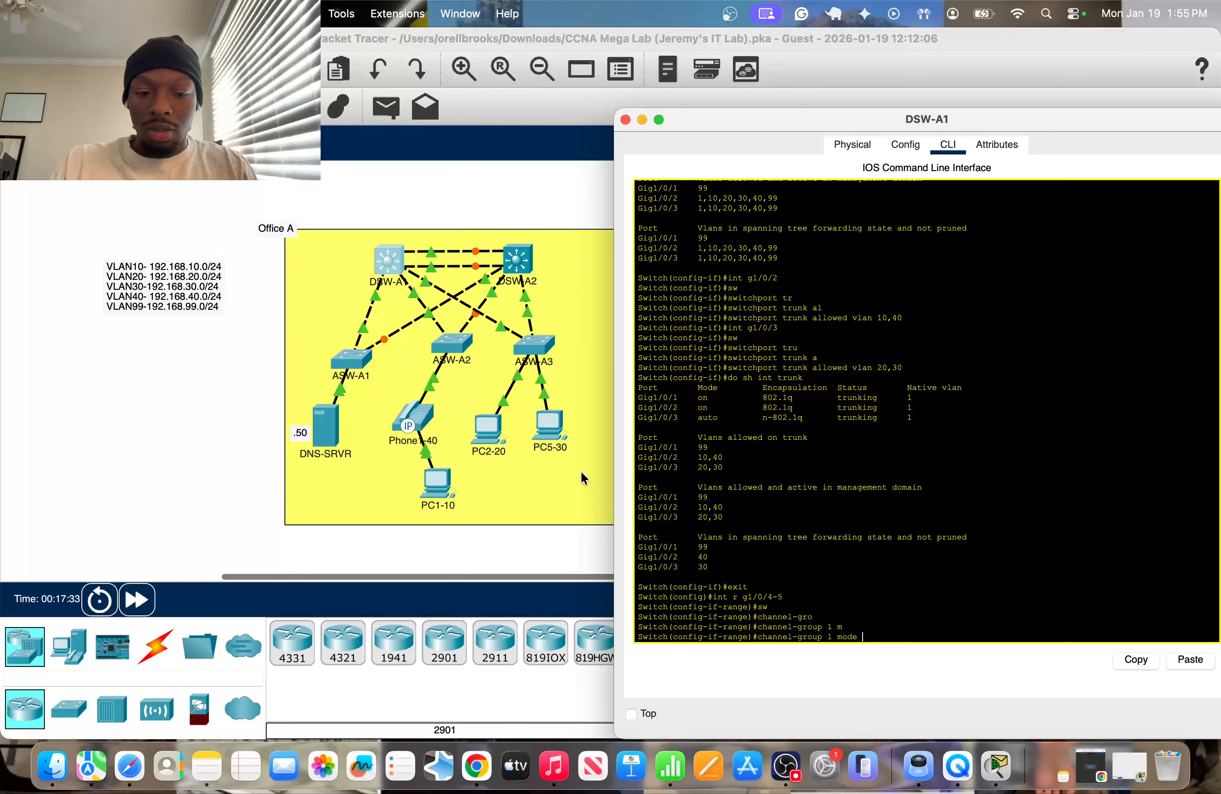
pyautogui.write('des')
pyautogui.press('Tab')
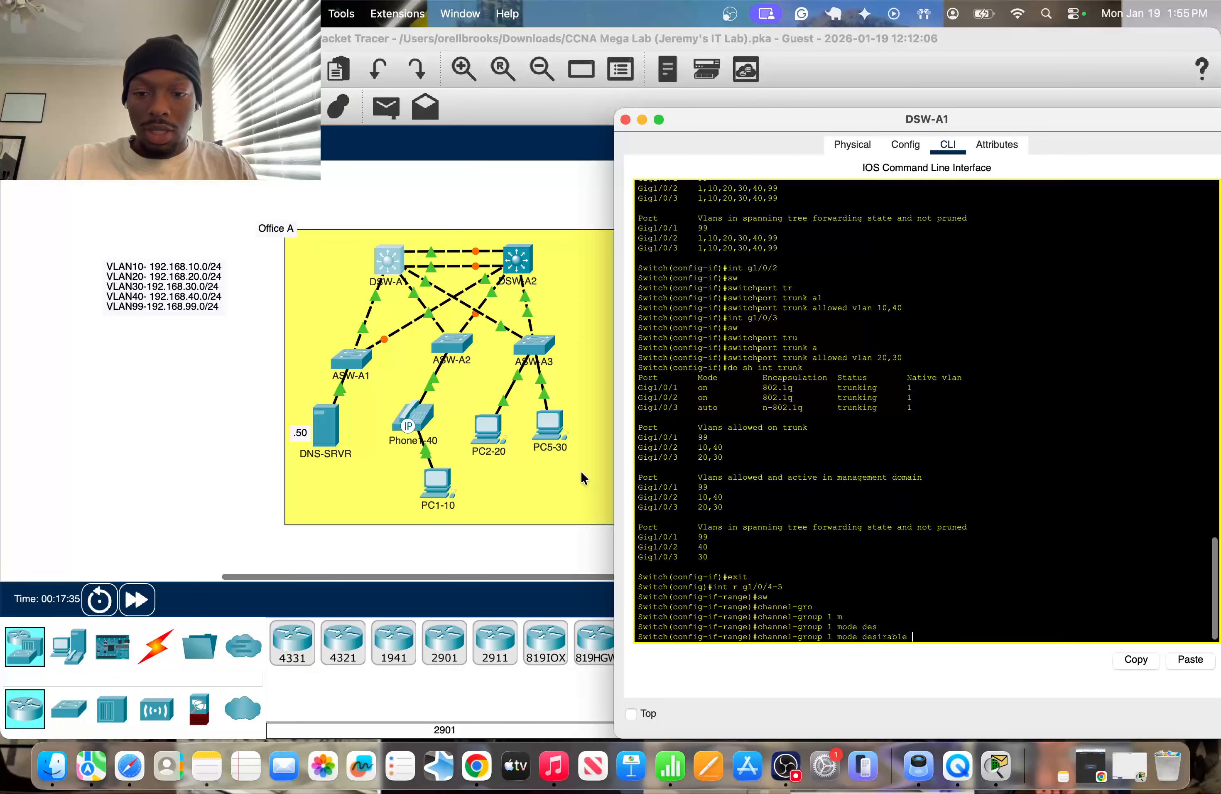
pyautogui.press('Return')
pyautogui.press('Return')
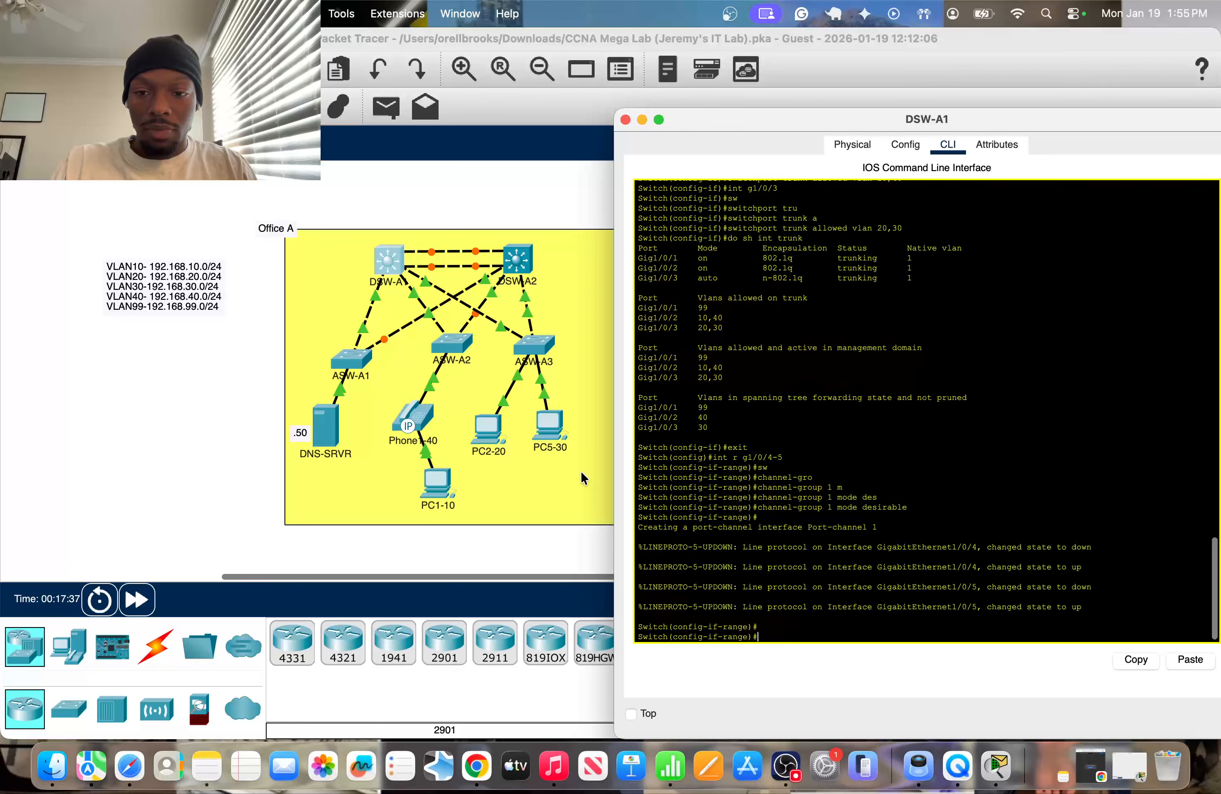
pyautogui.press('super+w')
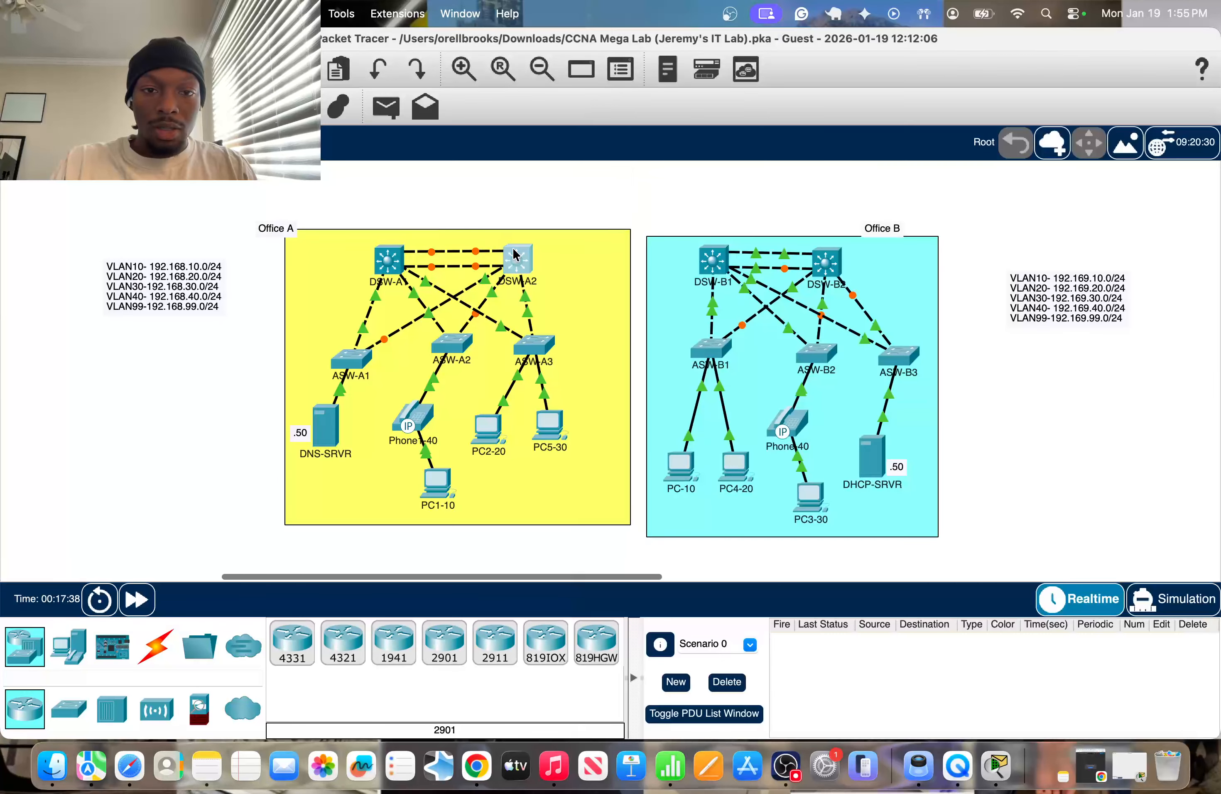
# Check the ports linking DSW-A2 to DSW-A1 and enter interface range g1/0/4-5 on DSW-A2.
pyautogui.click(514, 254)
pyautogui.press('super+w')
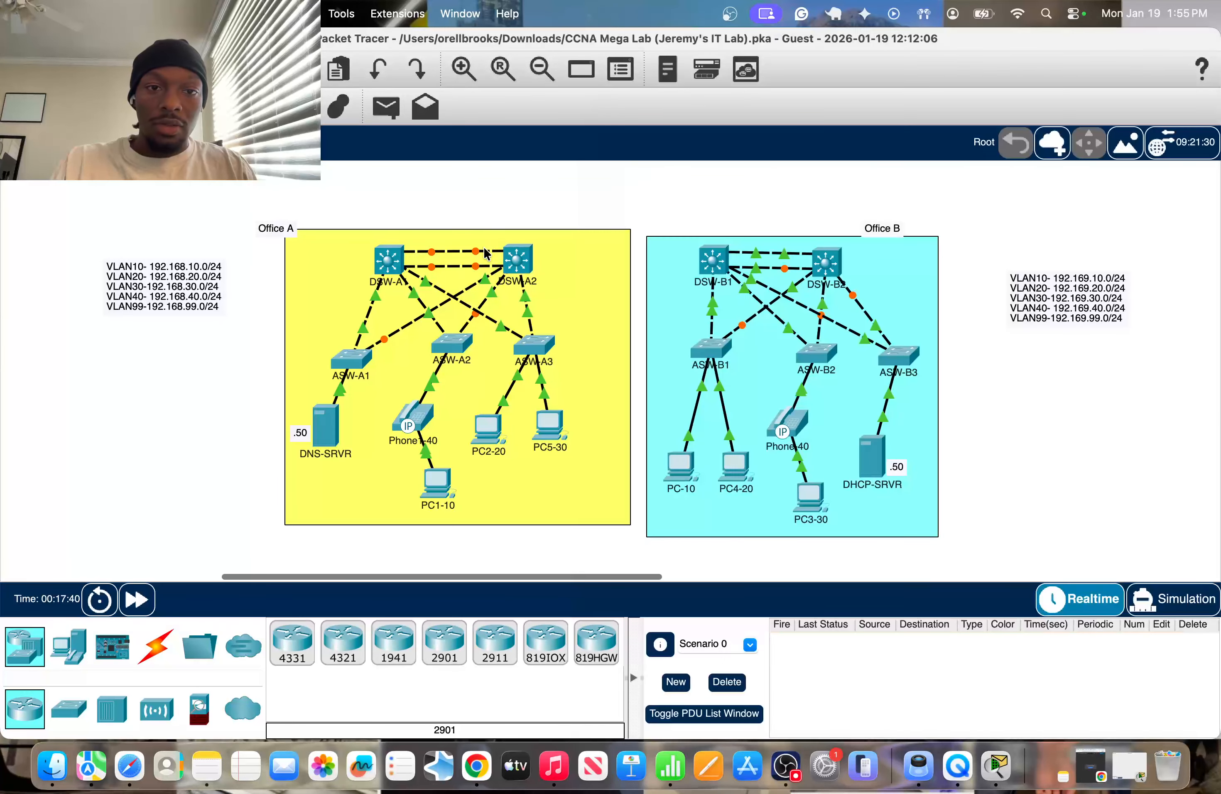
pyautogui.moveTo(484, 248)
pyautogui.click(514, 260)
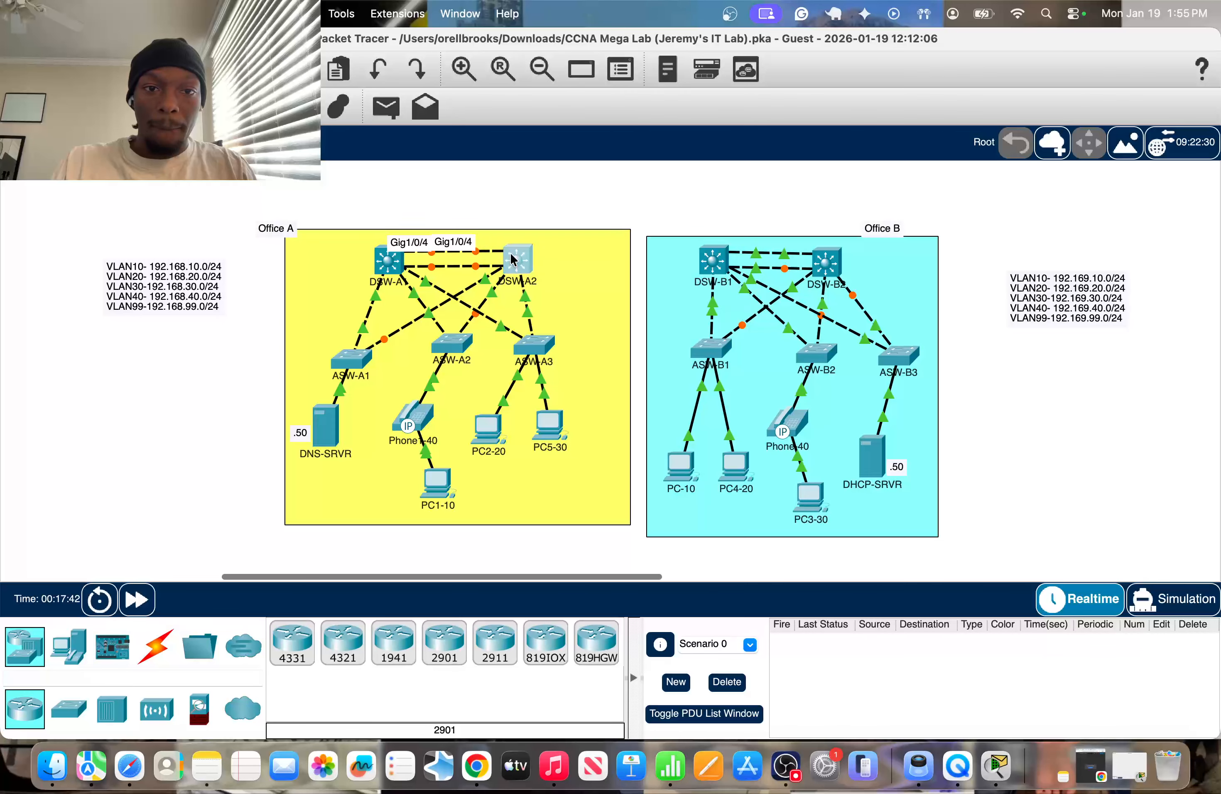
pyautogui.write('in')
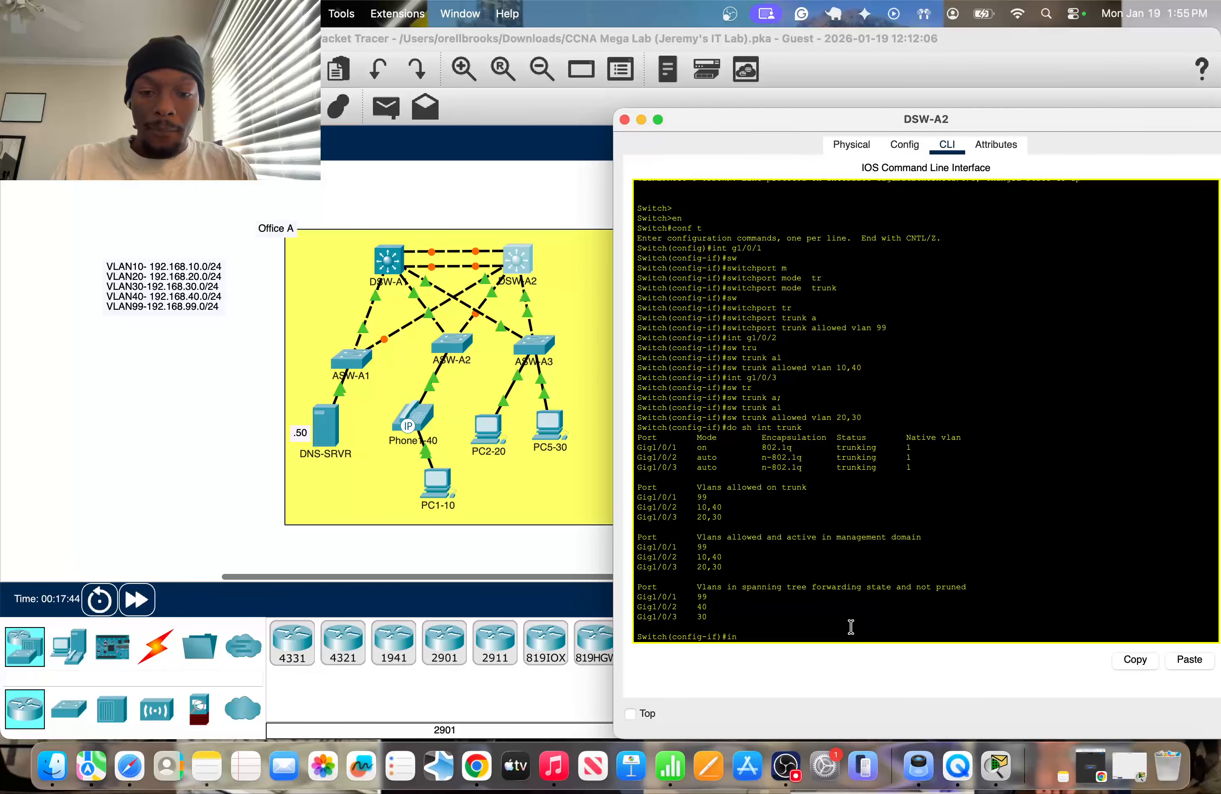
pyautogui.write('t g')
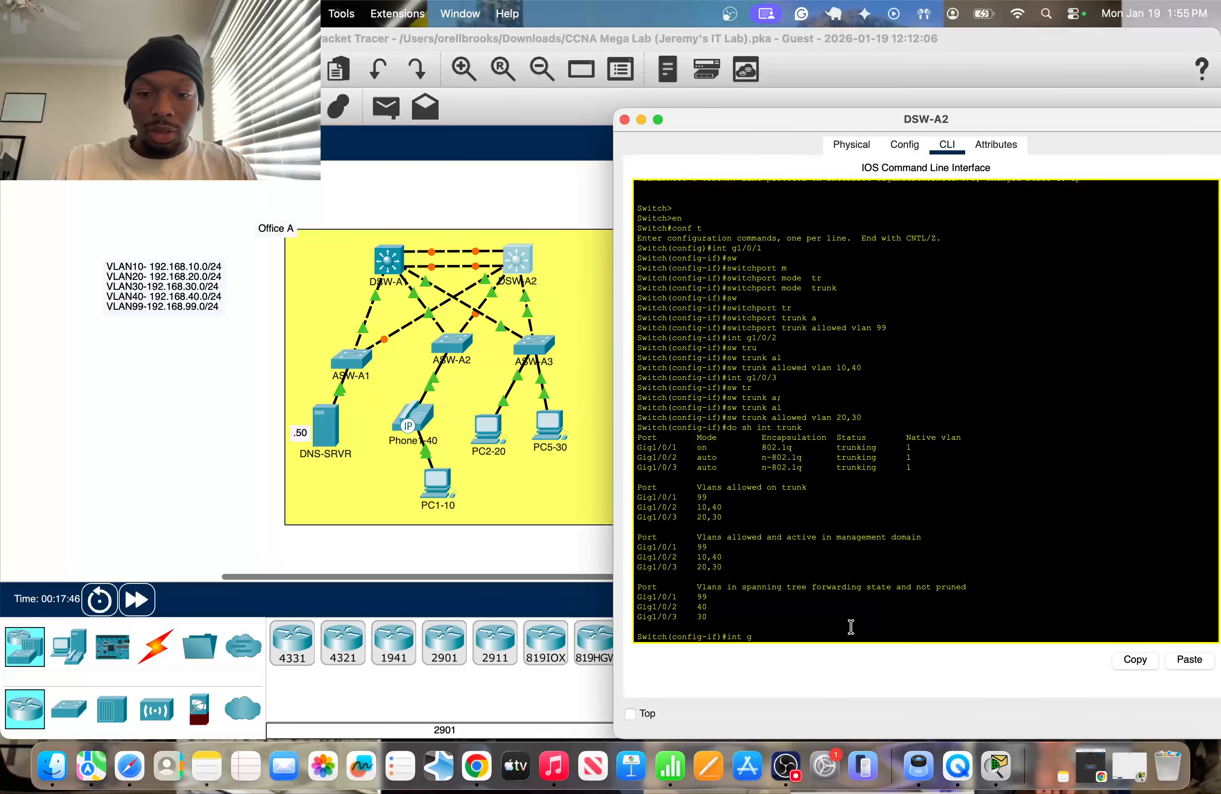
pyautogui.click(576, 190)
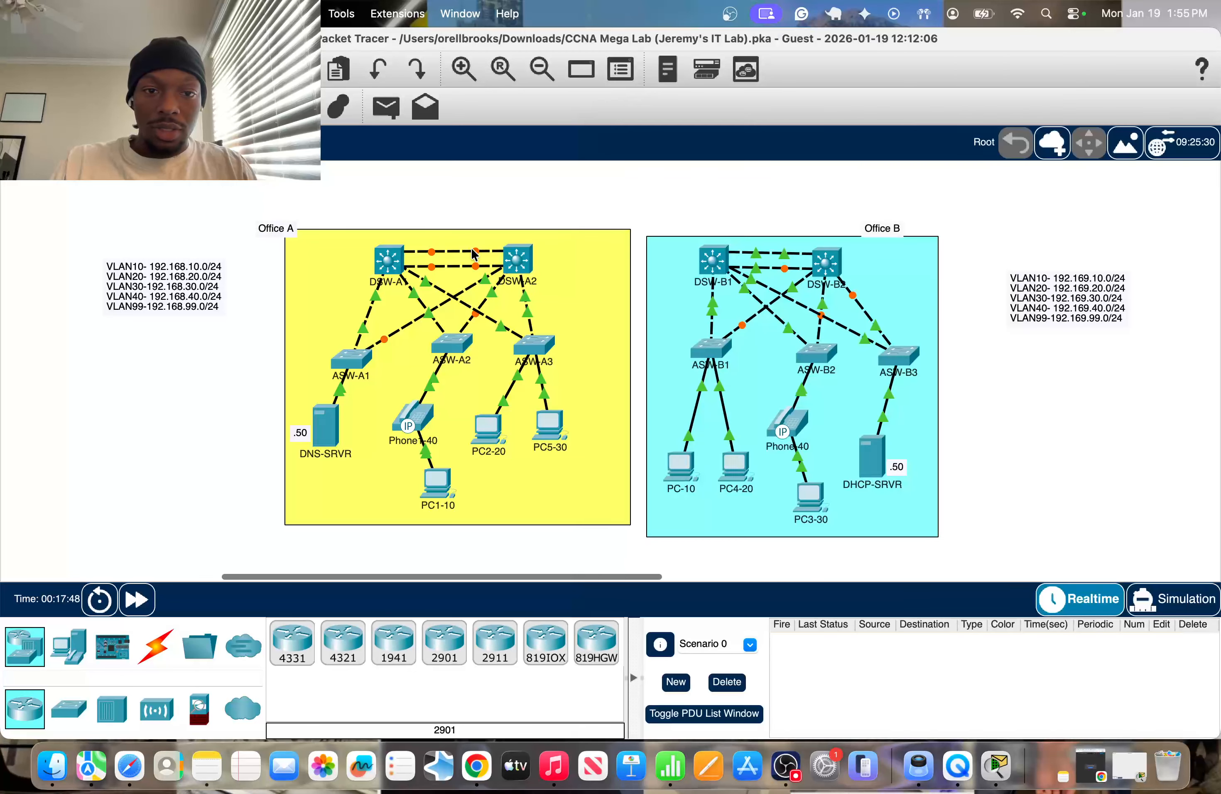
pyautogui.moveTo(473, 253)
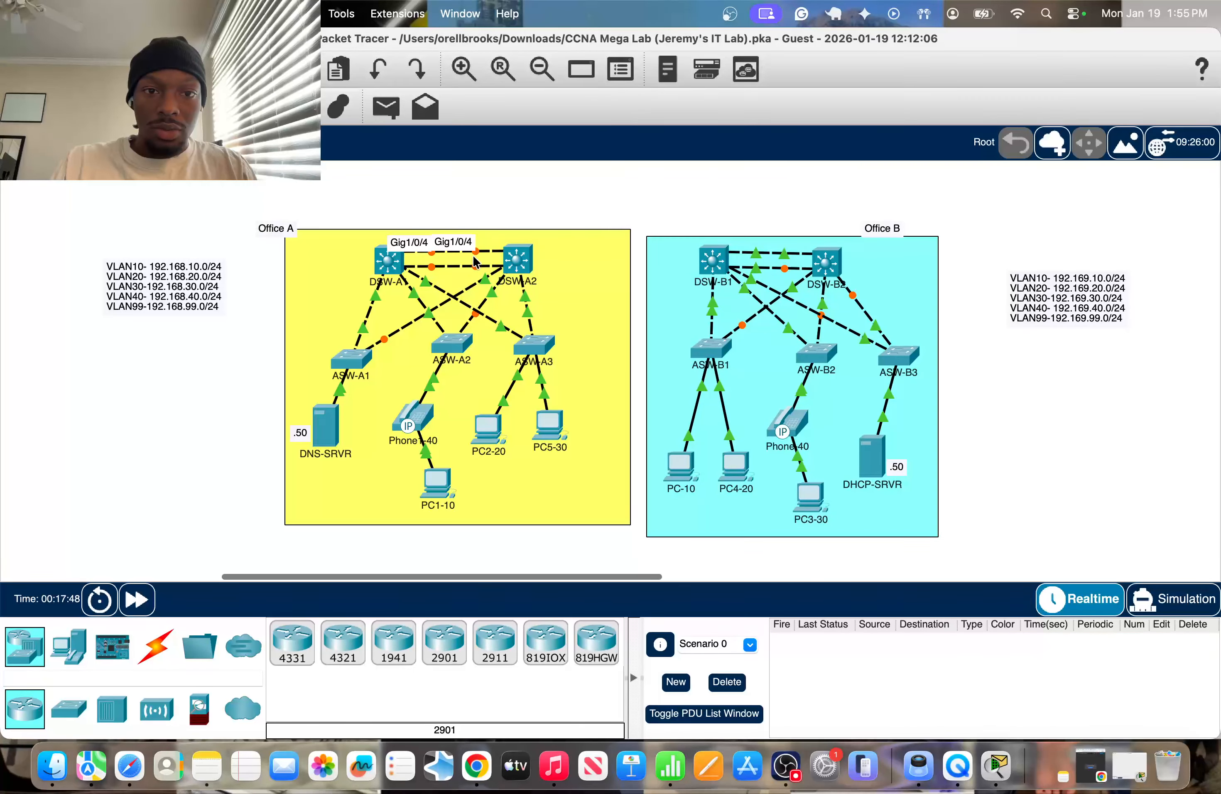
pyautogui.click(517, 260)
pyautogui.press('Left')
pyautogui.write('r g1/')
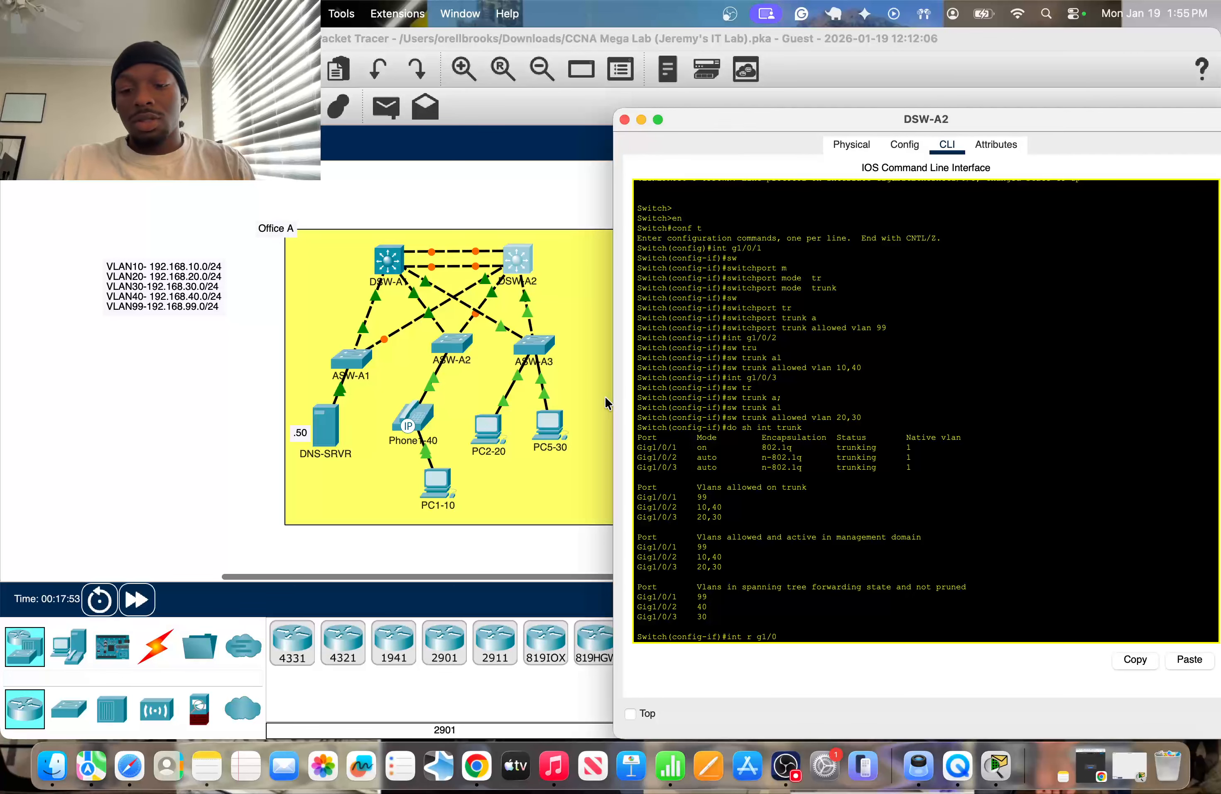
pyautogui.write('0/4')
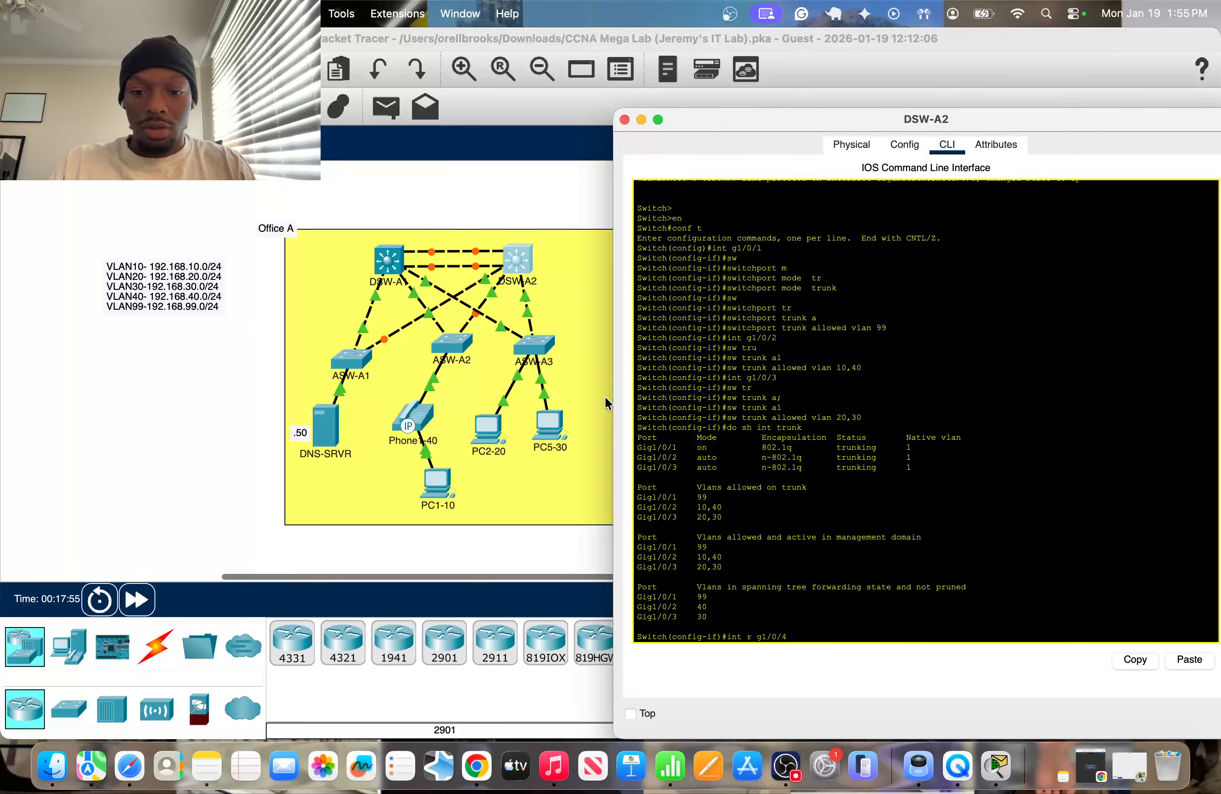
pyautogui.write('-5')
pyautogui.press('Return')
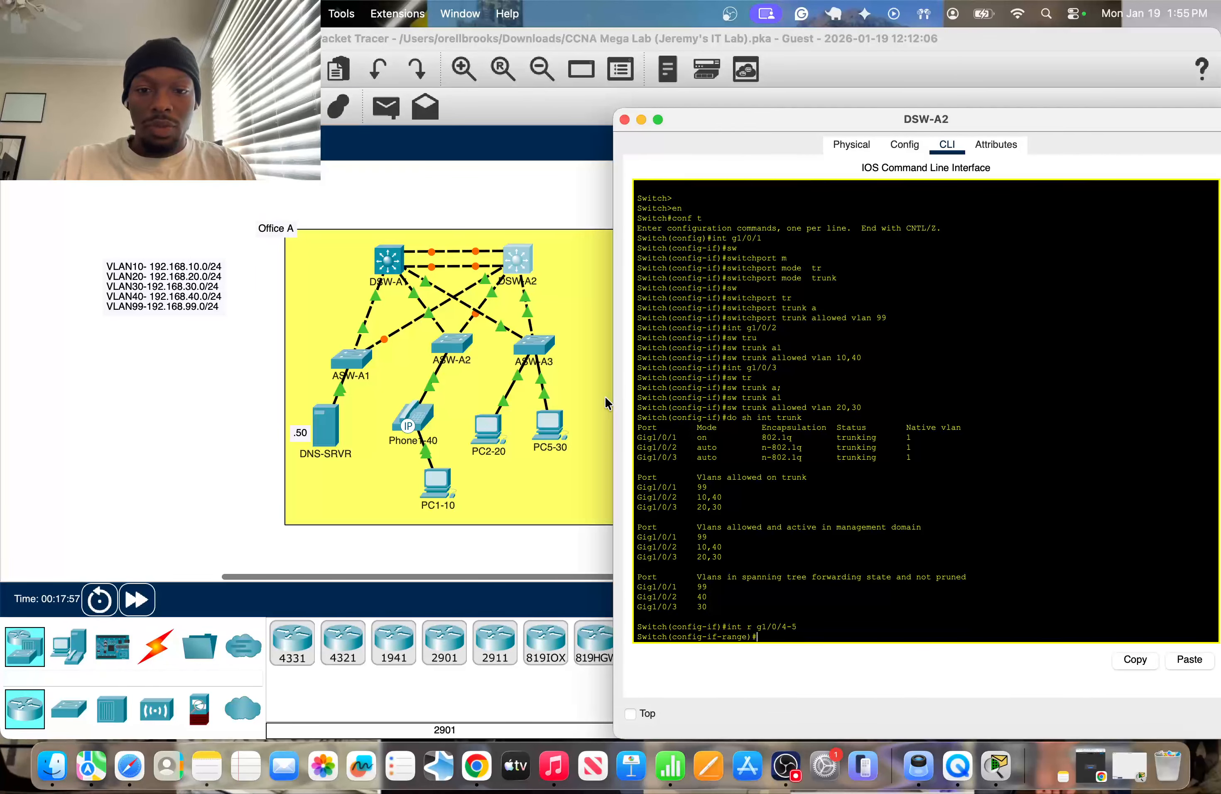
# Assign DSW-A2's g1/0/4-5 range to channel group 1 in desirable mode and close its console.
pyautogui.write('annel')
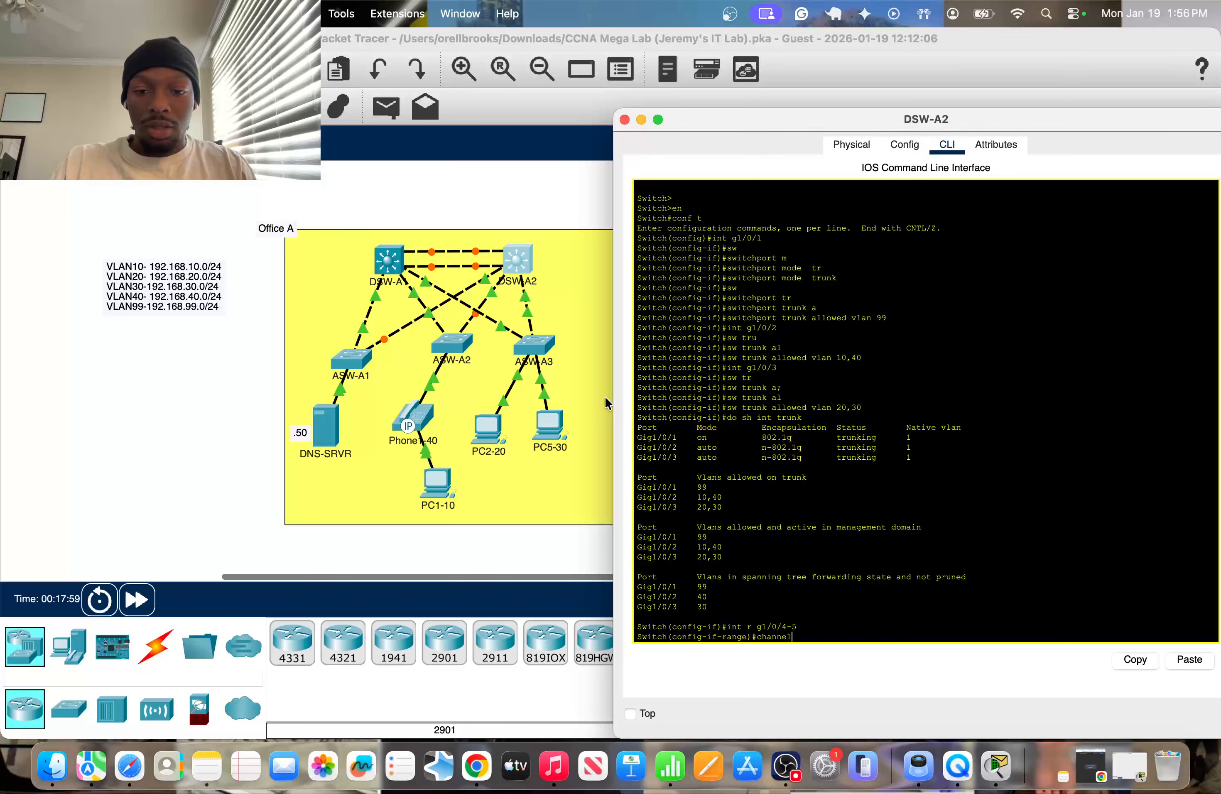
pyautogui.press('Tab')
pyautogui.write('-g')
pyautogui.press('Tab')
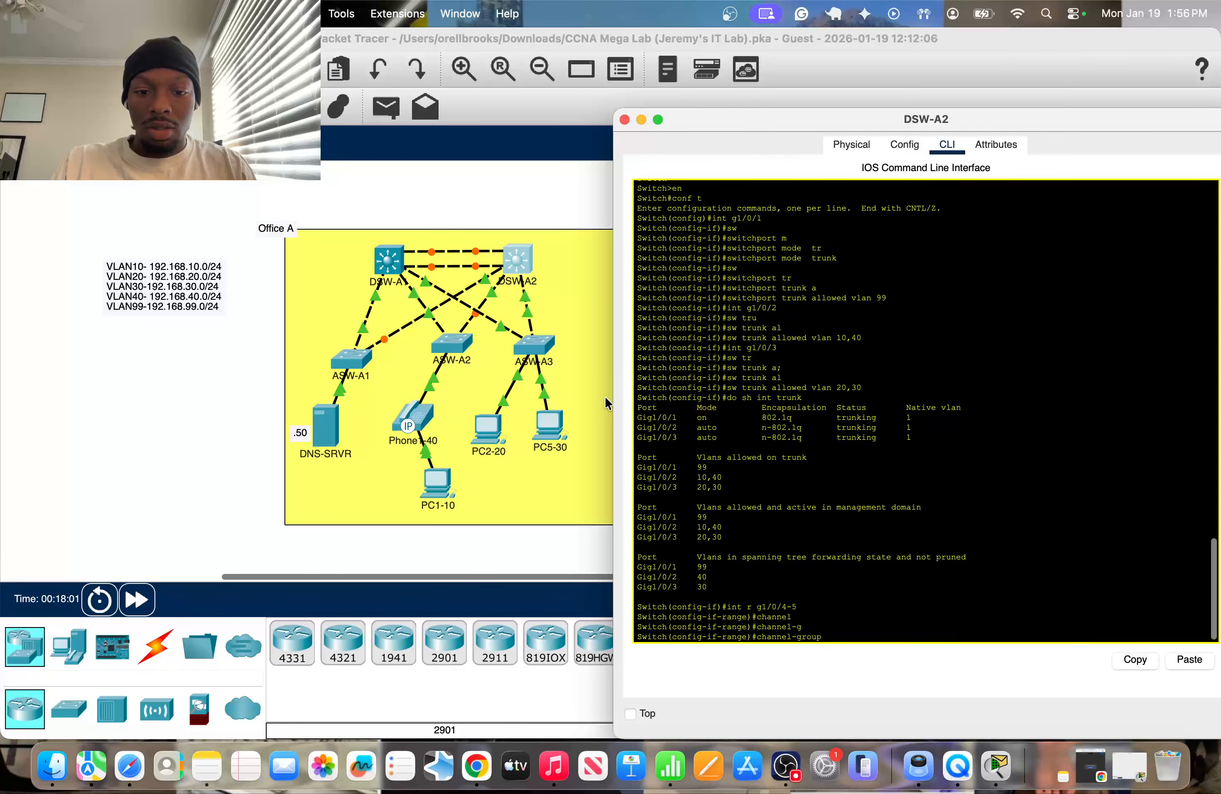
pyautogui.write('1 m')
pyautogui.press('Tab')
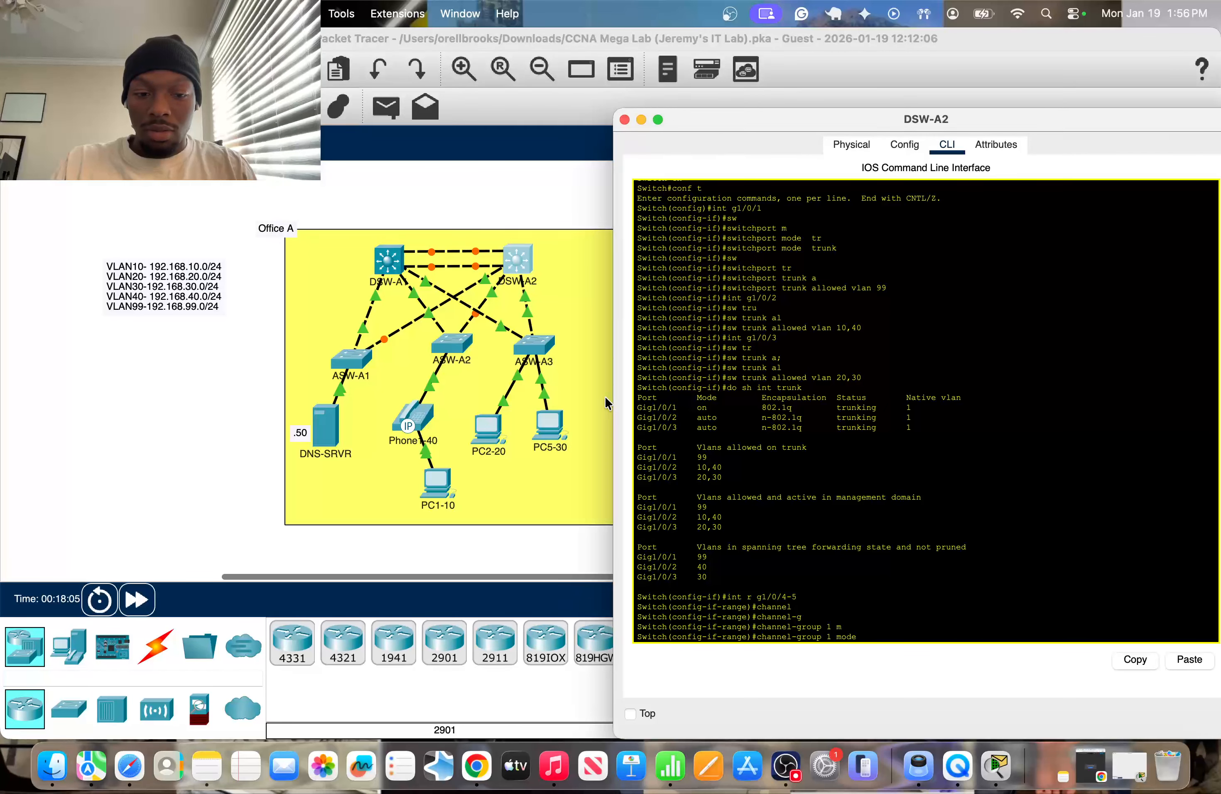
pyautogui.write('des')
pyautogui.press('Tab')
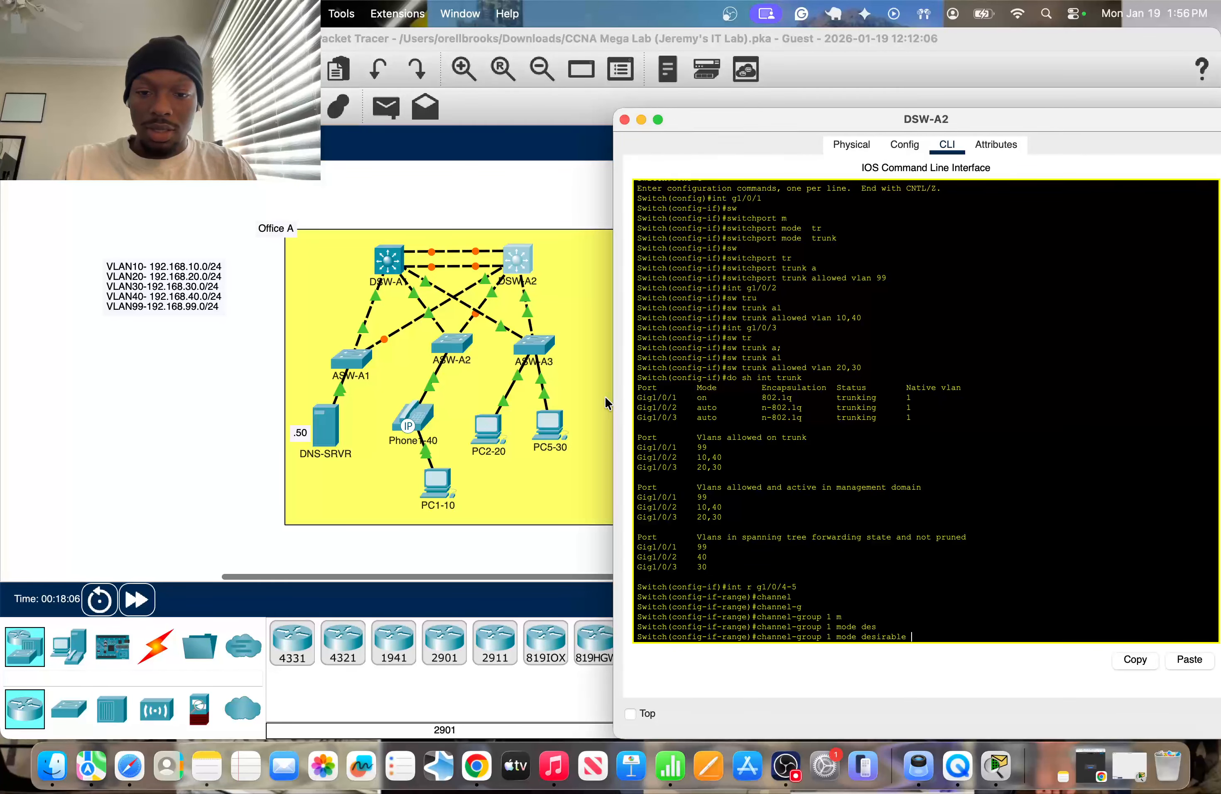
pyautogui.press('Return')
pyautogui.press('Return')
pyautogui.press('Return')
pyautogui.press('Return')
pyautogui.press('Return')
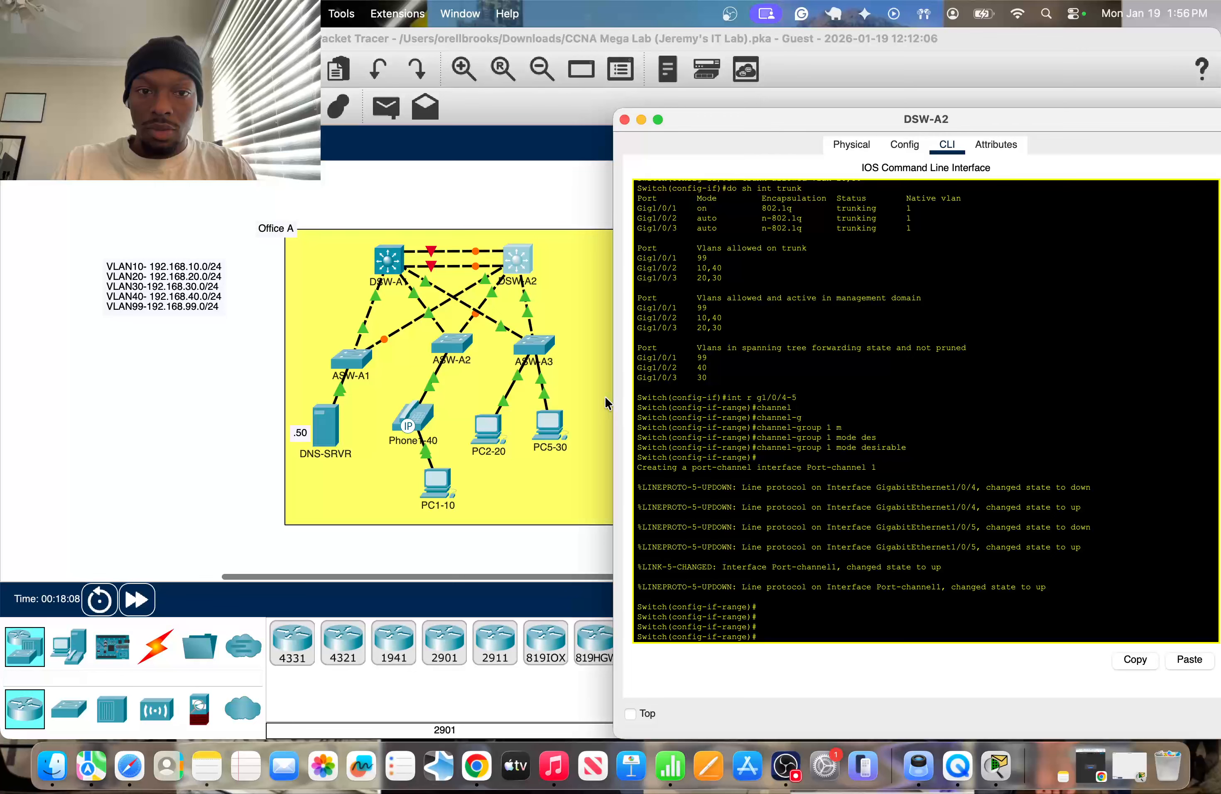
pyautogui.click(357, 200)
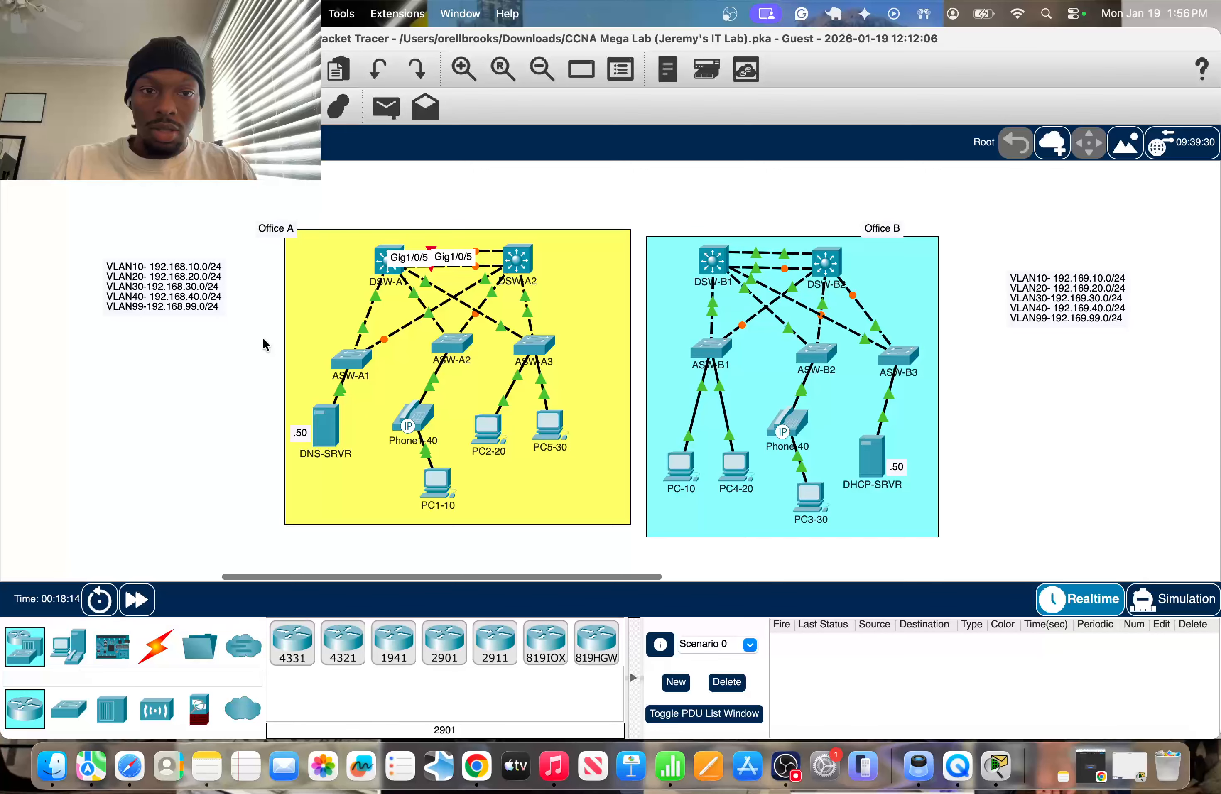
# Open DSW-A1's console and return it from interface-range configuration to privileged EXEC mode.
pyautogui.click(386, 268)
pyautogui.press('Return')
pyautogui.press('Return')
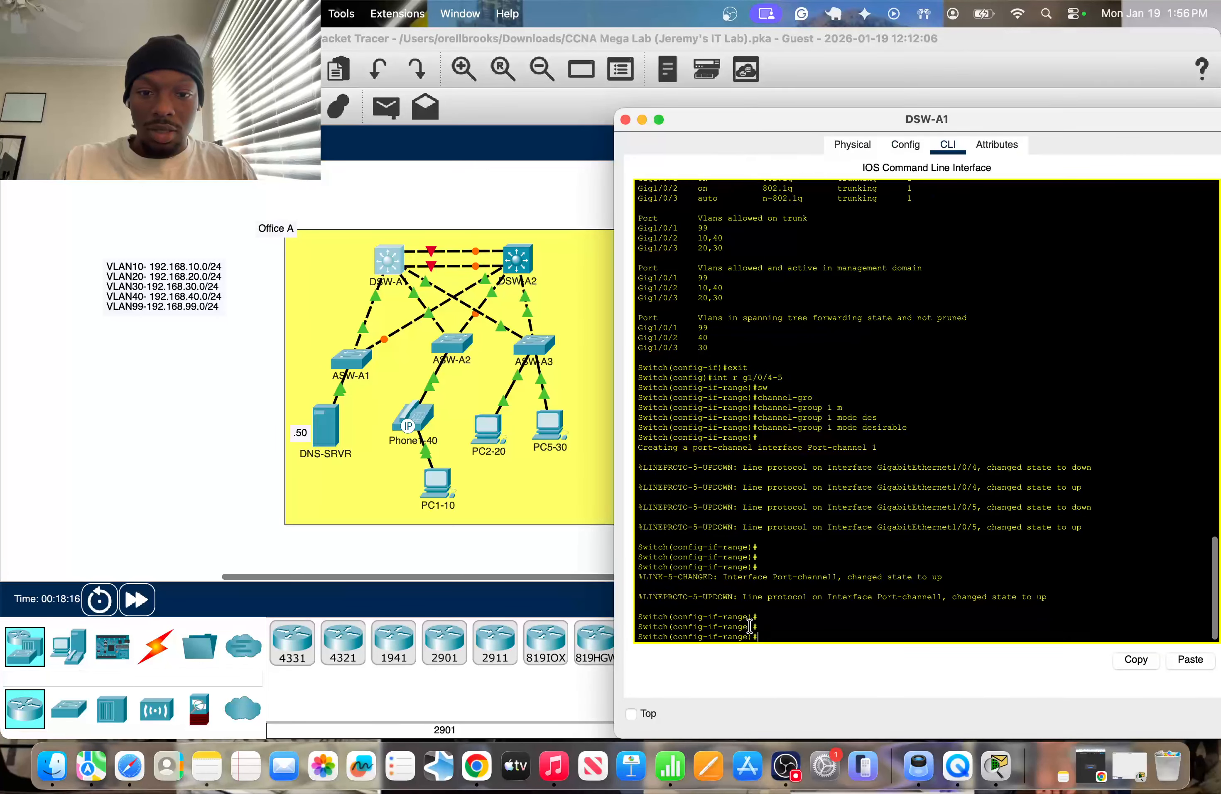
pyautogui.write('en')
pyautogui.press('Return')
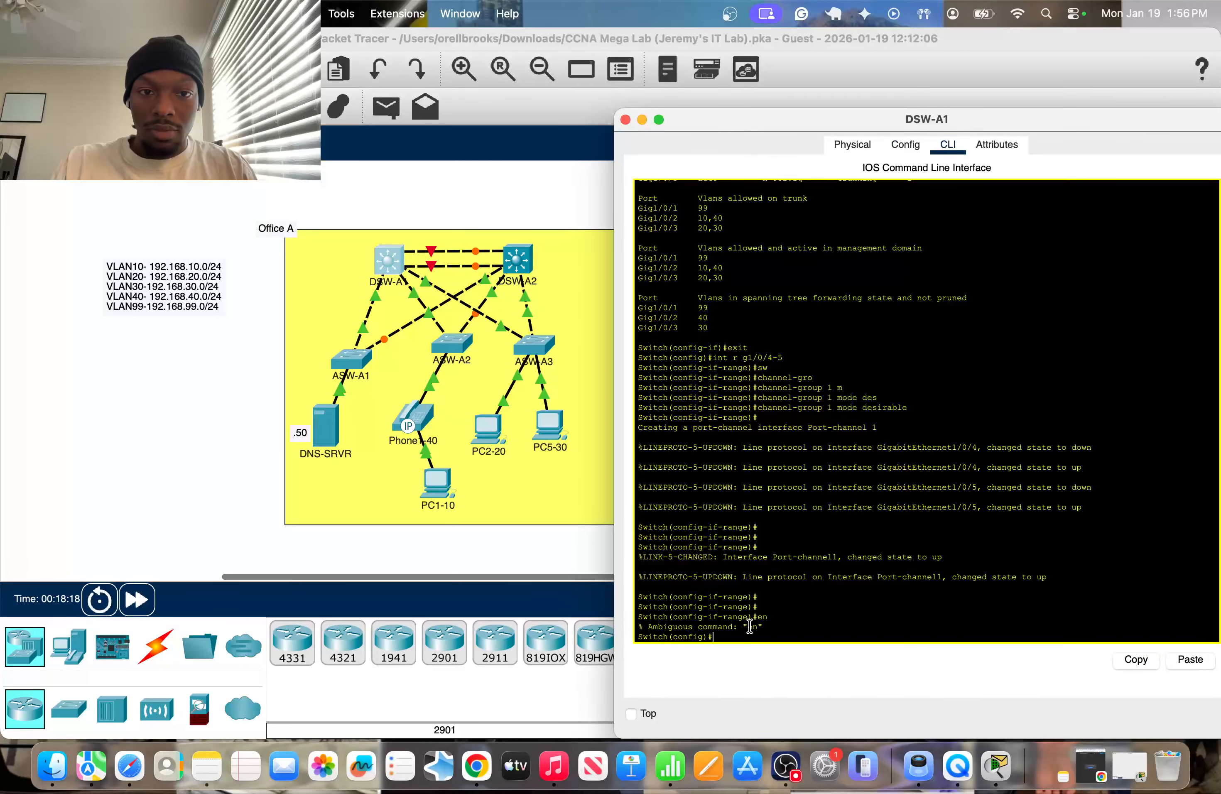
pyautogui.write('conf t')
pyautogui.press('Return')
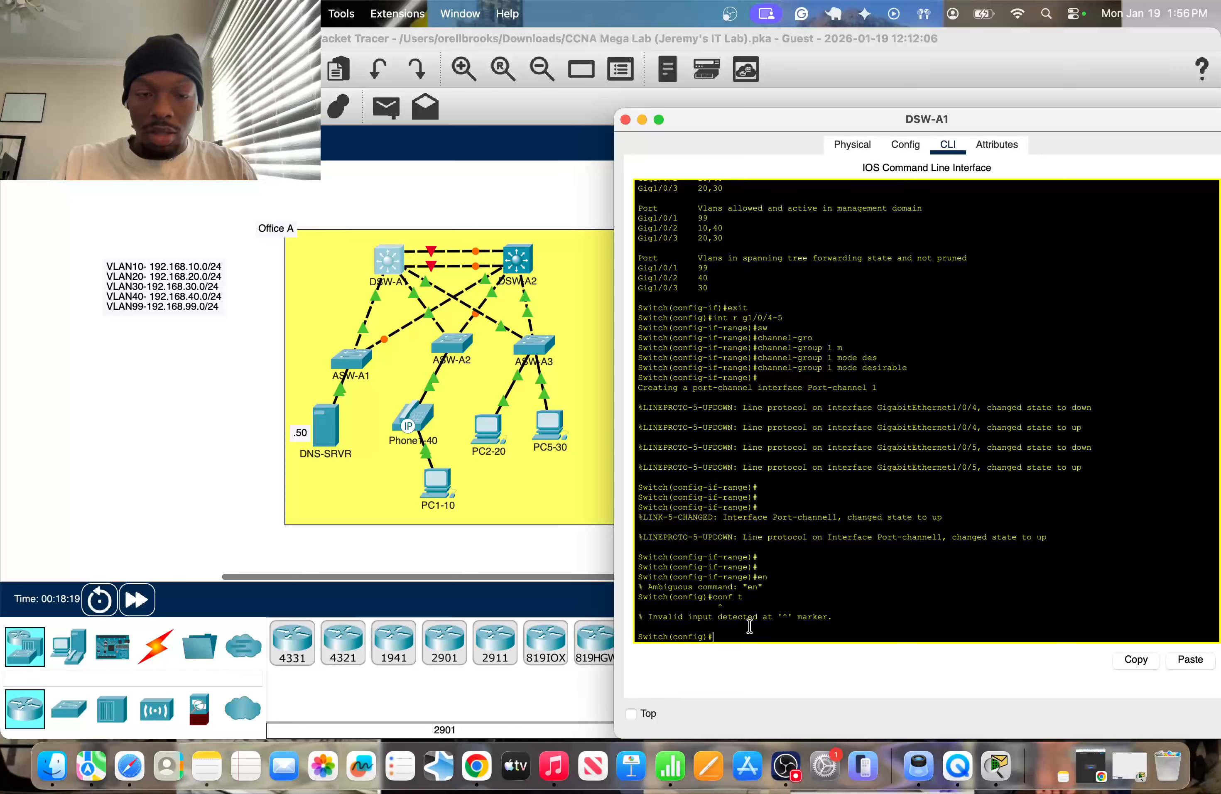
pyautogui.write('exit')
pyautogui.press('Return')
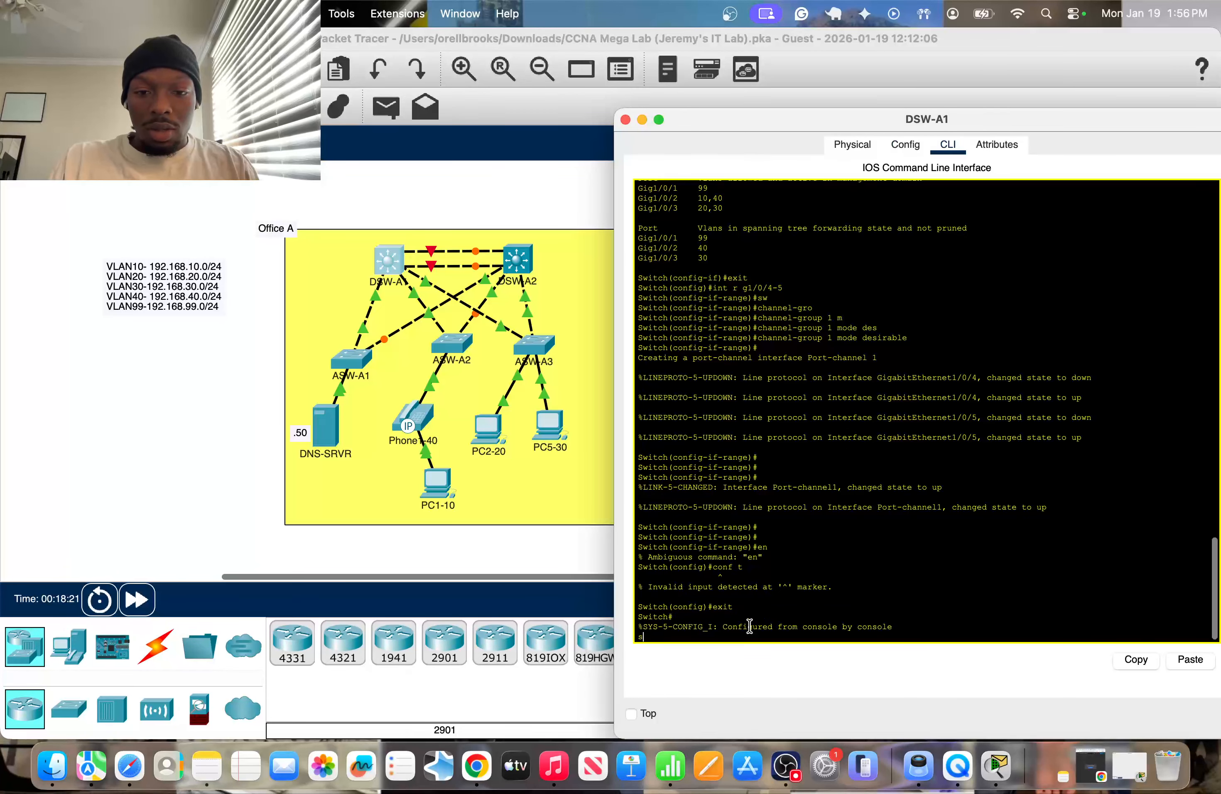
# Display the EtherChannel summary on DSW-A1.
pyautogui.write('show et')
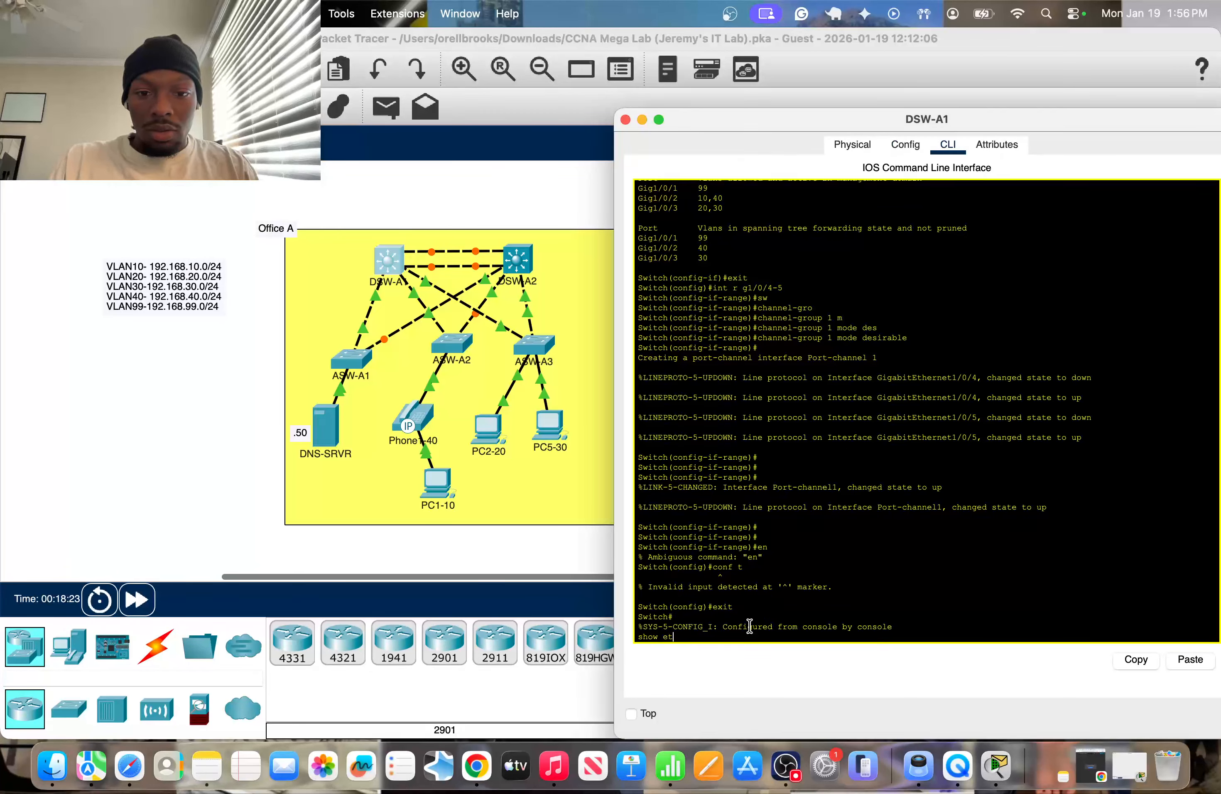
pyautogui.press('Tab')
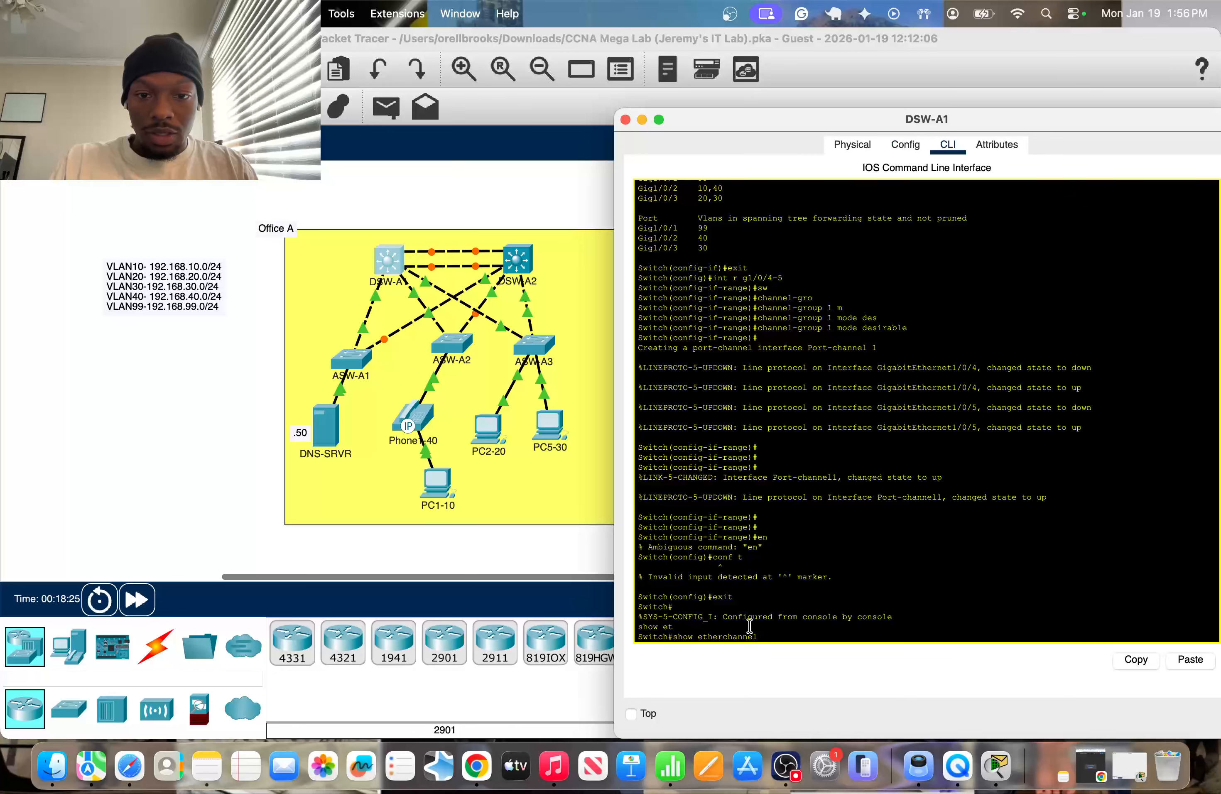
pyautogui.write('sum')
pyautogui.press('Tab')
pyautogui.press('Return')
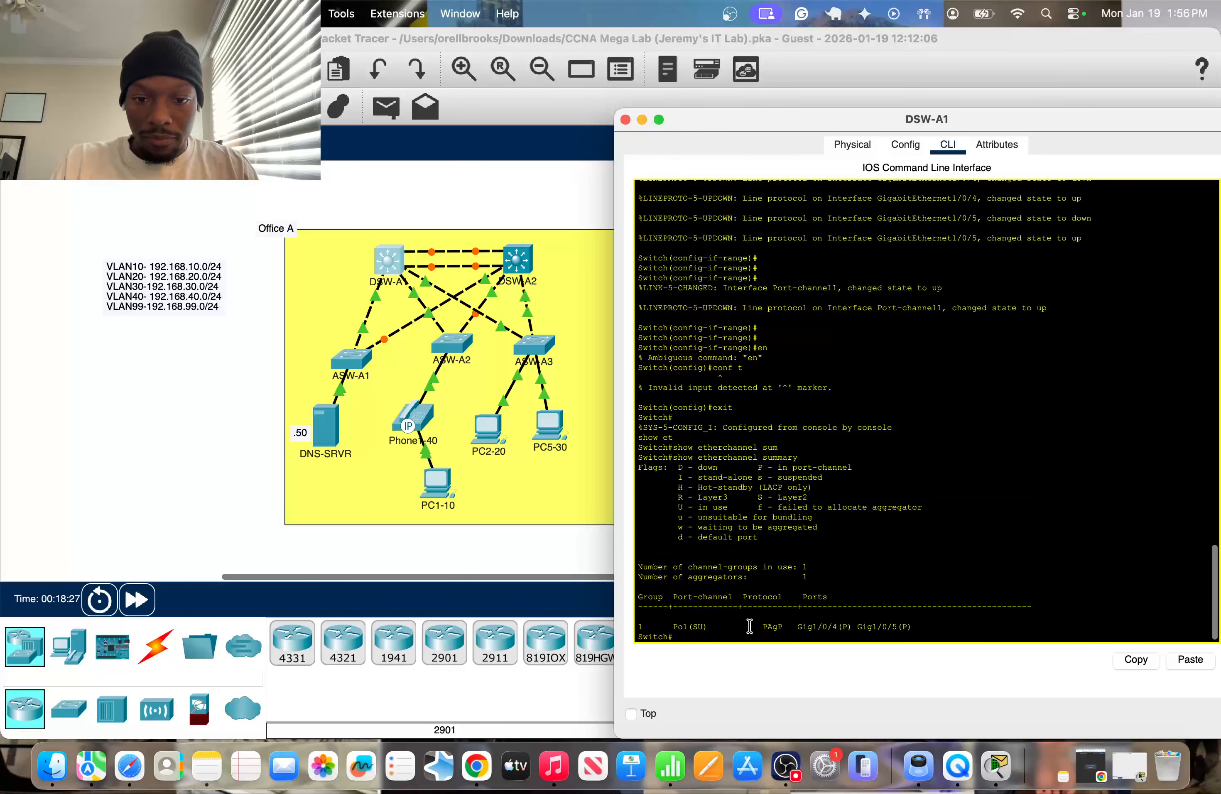
# Examine the port-channel flags, protocol and member ports in DSW-A1's EtherChannel summary against the flag legend, and close the console.
pyautogui.moveTo(679, 626); pyautogui.dragTo(870, 628)
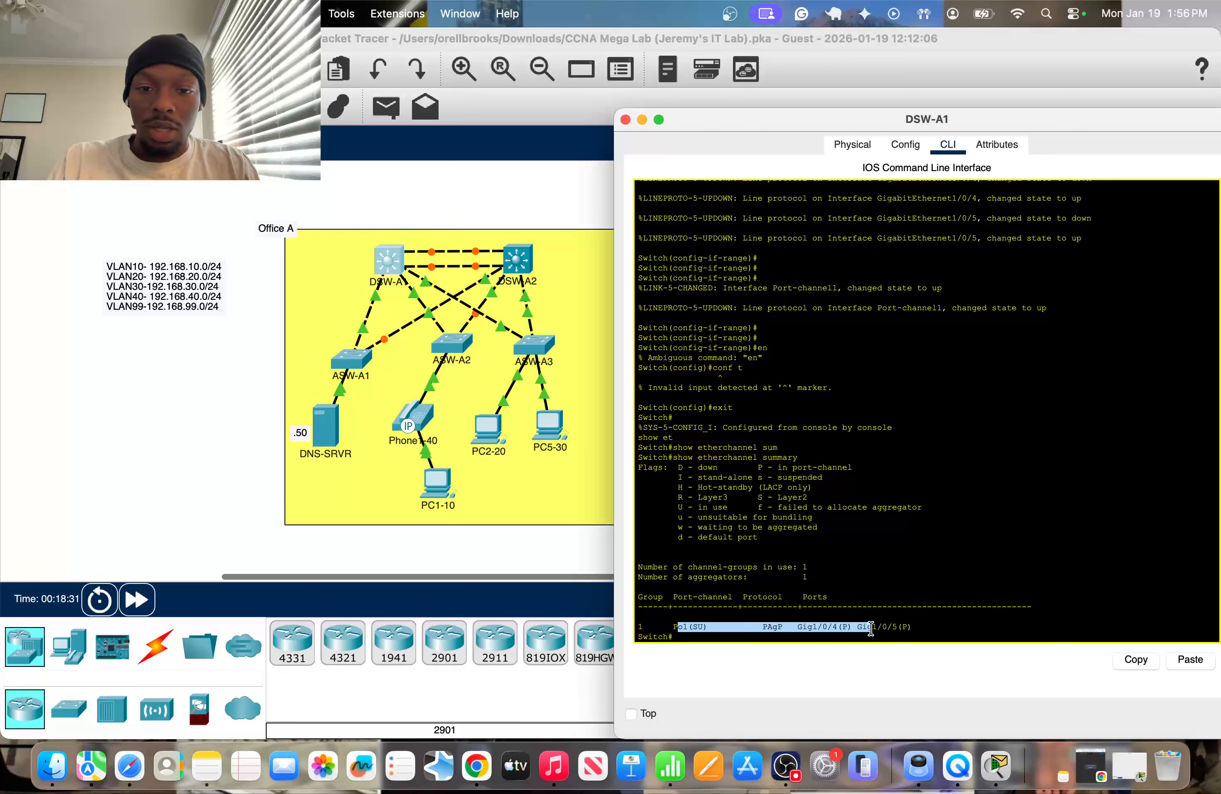
pyautogui.click(697, 627)
pyautogui.moveTo(693, 628); pyautogui.dragTo(711, 628)
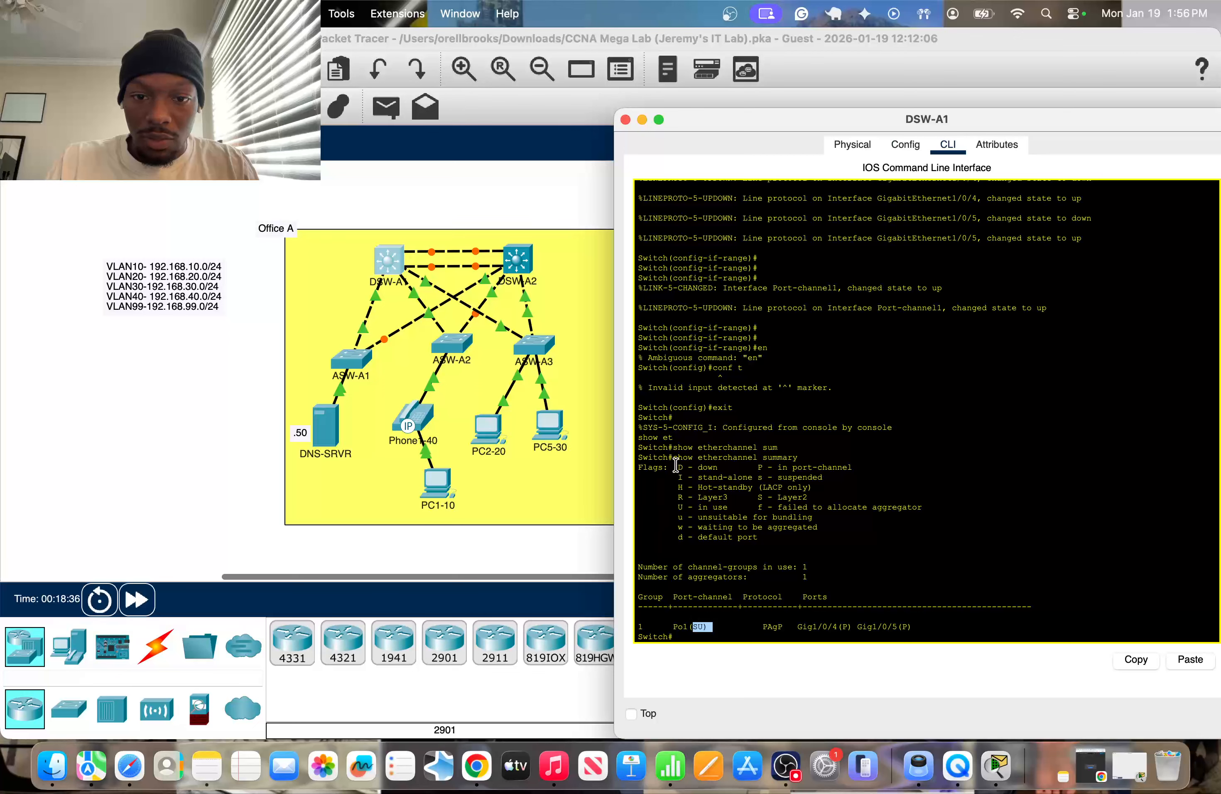
pyautogui.moveTo(678, 467)
pyautogui.mouseDown()
pyautogui.moveTo(766, 542)
pyautogui.moveTo(681, 487)
pyautogui.mouseUp()
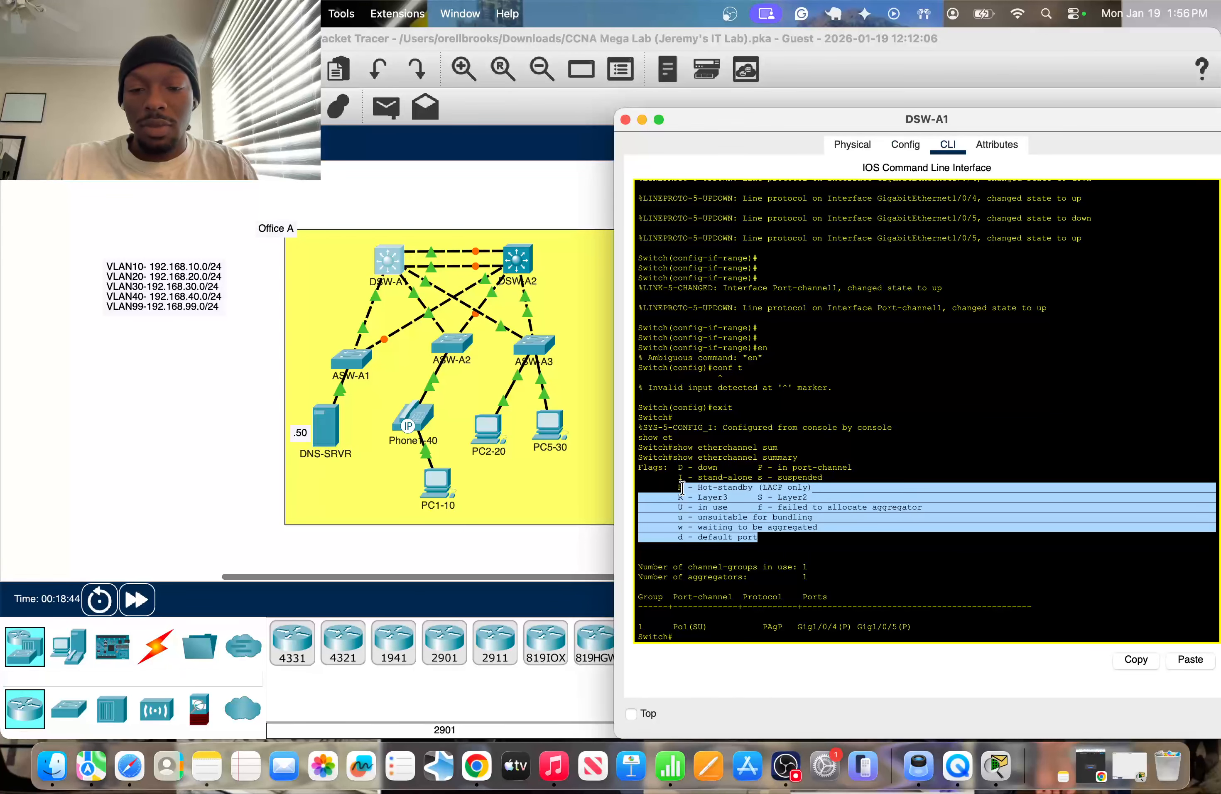
pyautogui.click(673, 477)
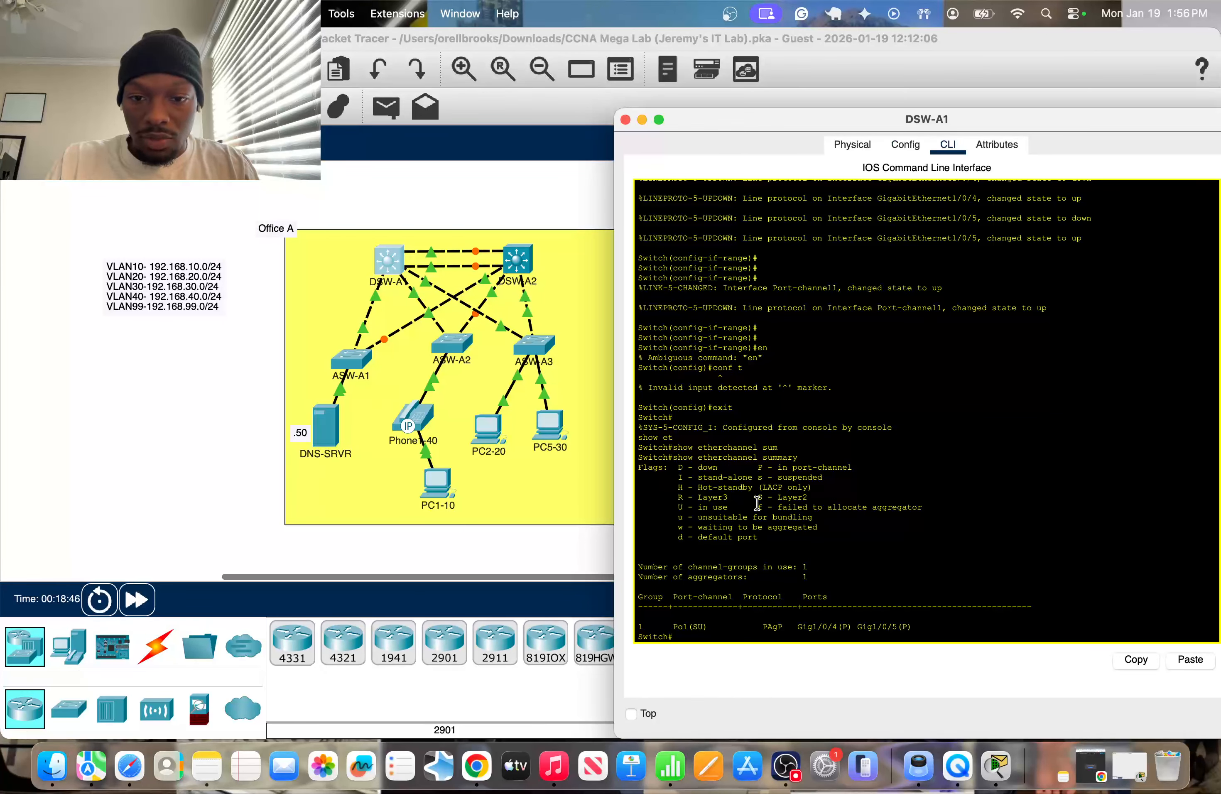
pyautogui.click(838, 498)
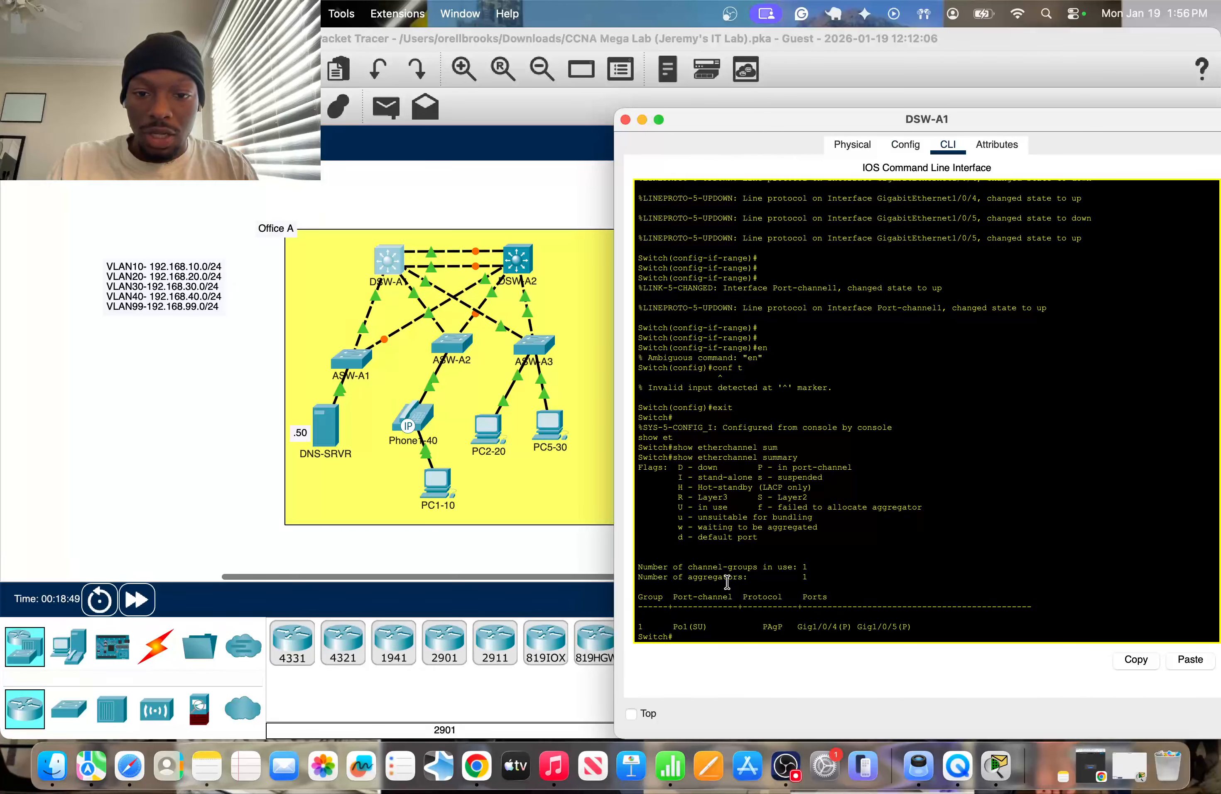
pyautogui.moveTo(670, 506); pyautogui.dragTo(797, 506)
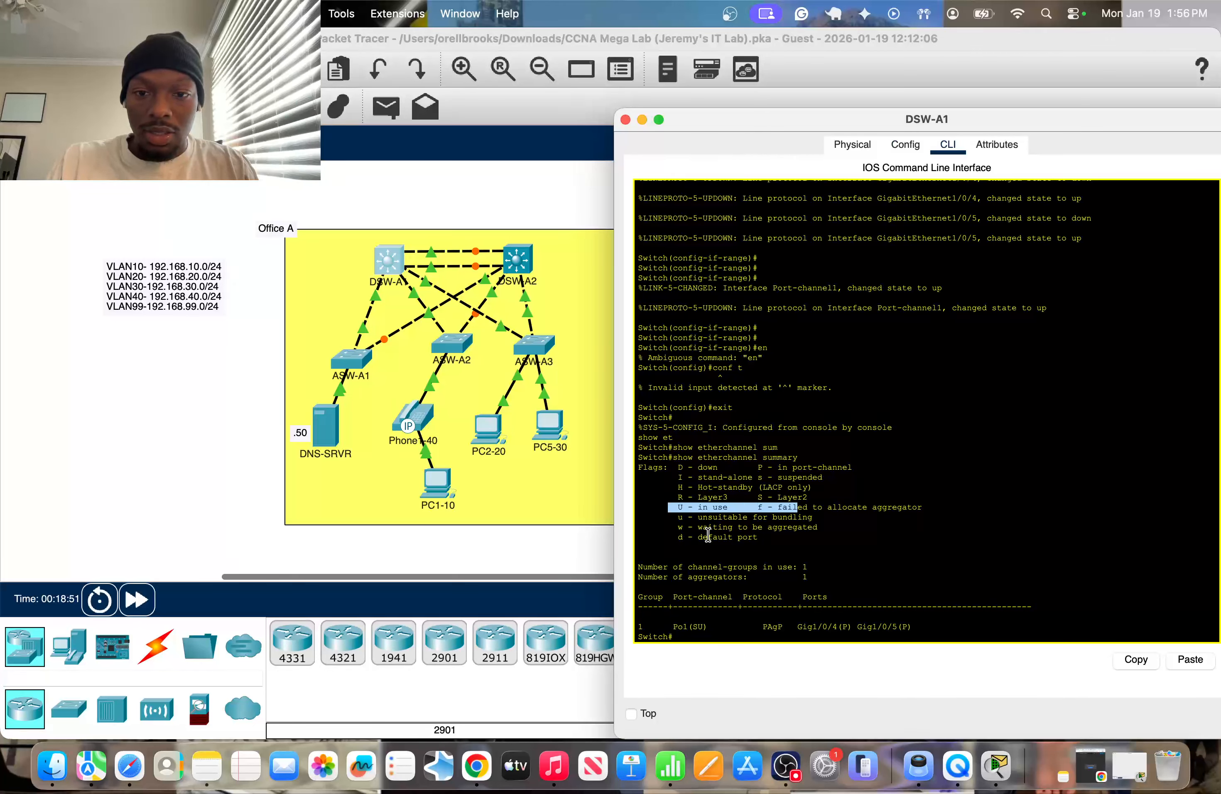
pyautogui.click(683, 538)
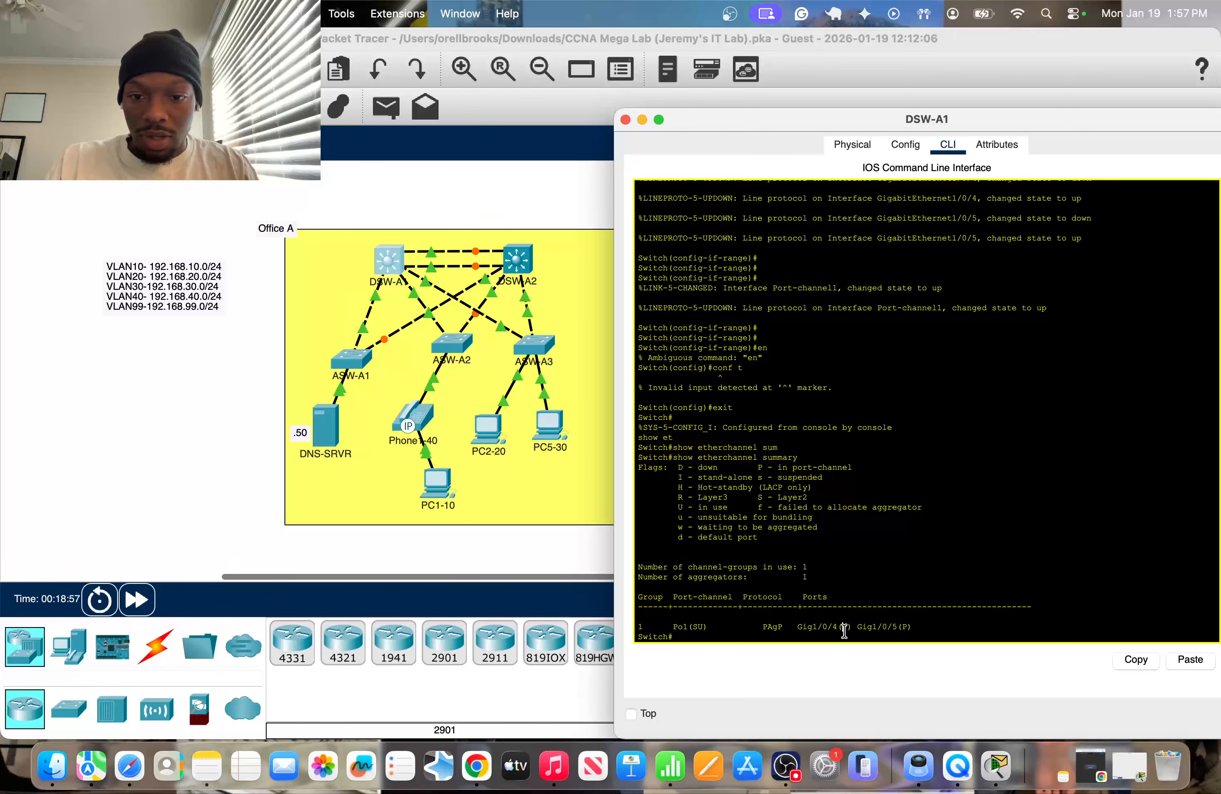
pyautogui.moveTo(916, 627); pyautogui.dragTo(824, 626)
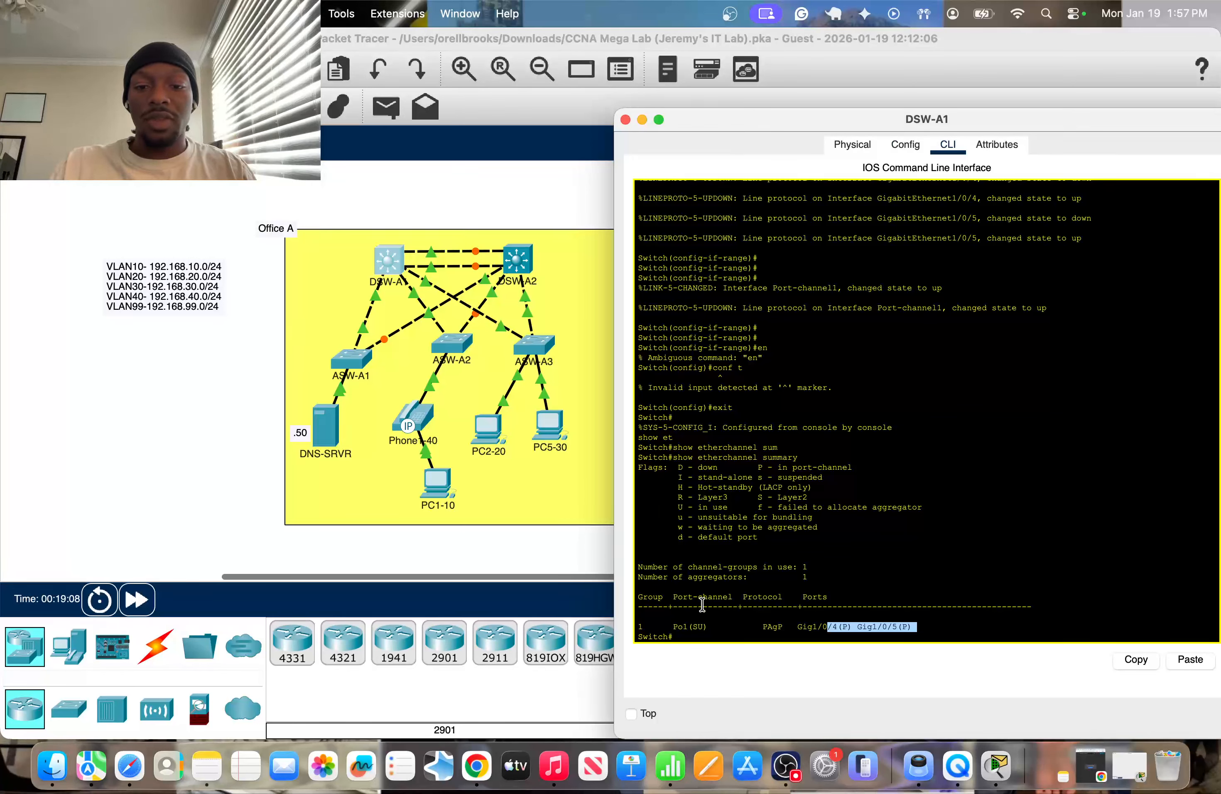
pyautogui.click(689, 626)
pyautogui.press('Return')
pyautogui.press('Return')
pyautogui.press('Return')
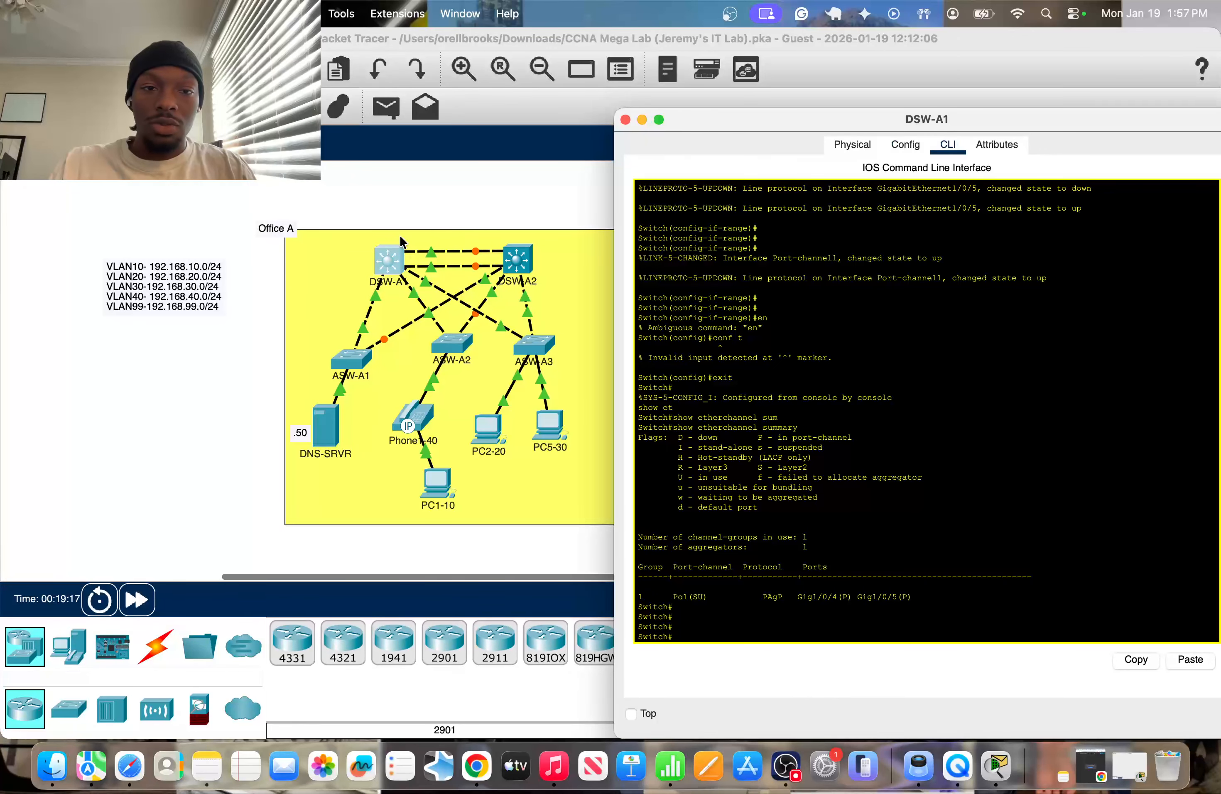
pyautogui.click(446, 199)
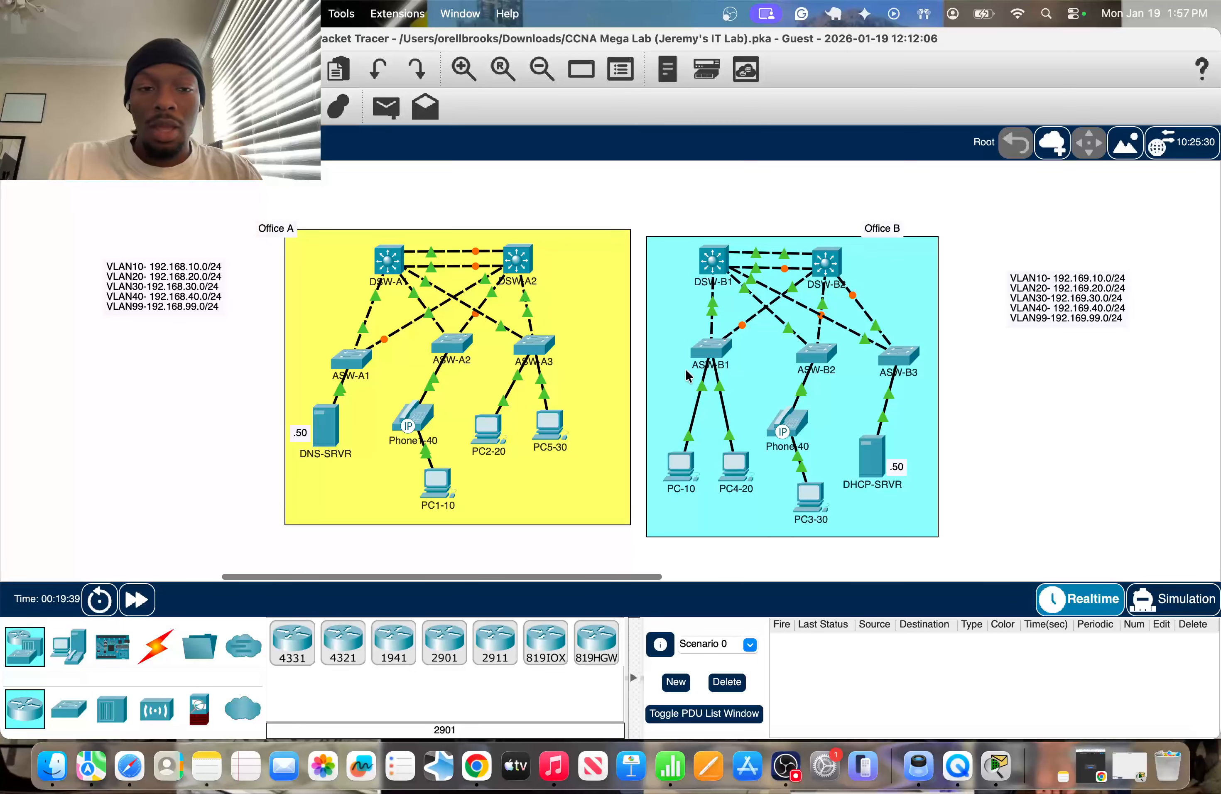
pyautogui.click(387, 260)
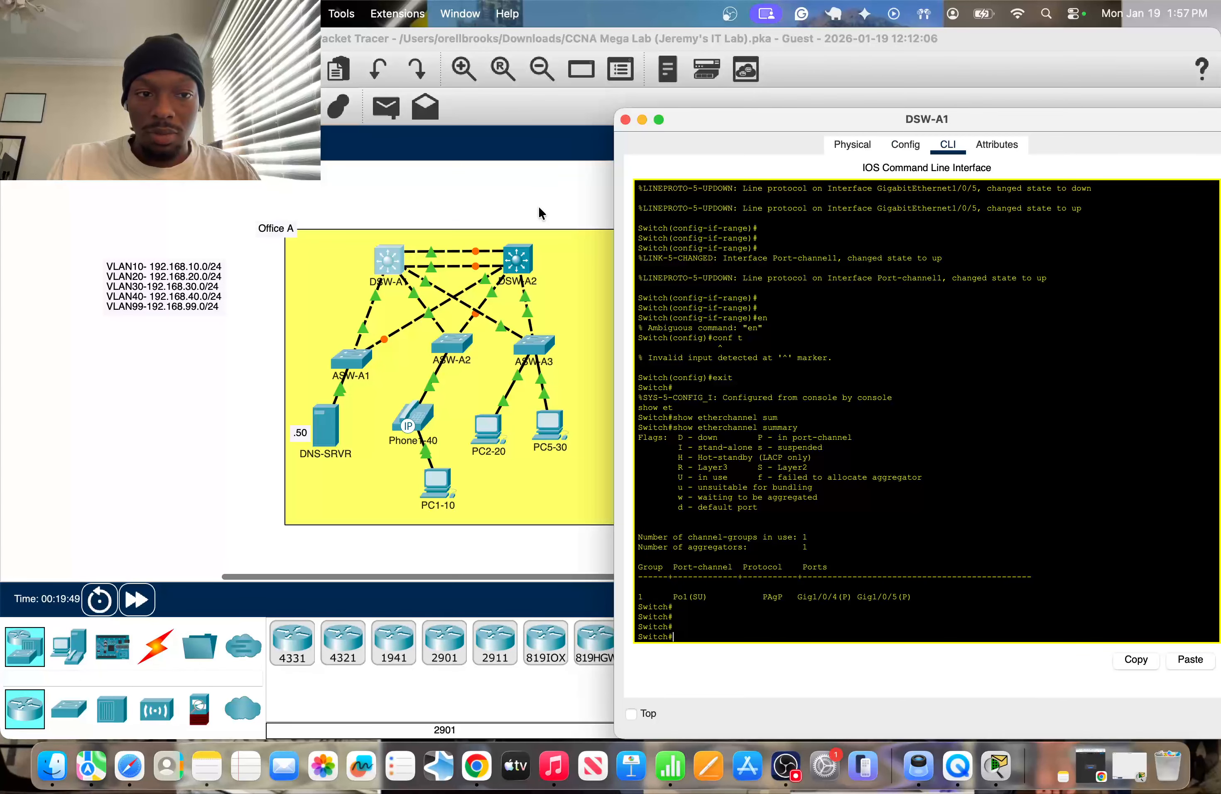
pyautogui.press('super+w')
# Move the Office A VLAN subnet note closer to the topology and nudge the yellow Office A background slightly right and down.
pyautogui.moveTo(169, 313); pyautogui.dragTo(200, 290)
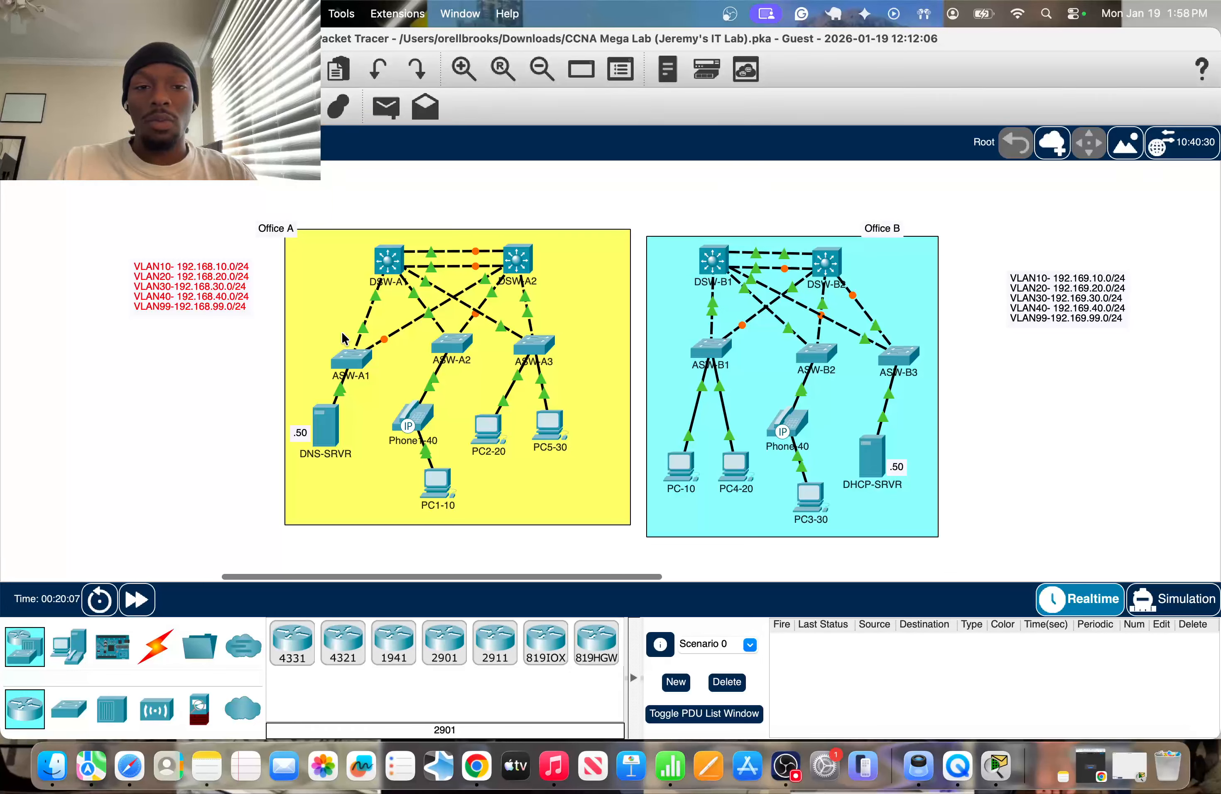
pyautogui.moveTo(607, 493)
pyautogui.mouseDown()
pyautogui.moveTo(607, 516)
pyautogui.moveTo(616, 494)
pyautogui.mouseUp()
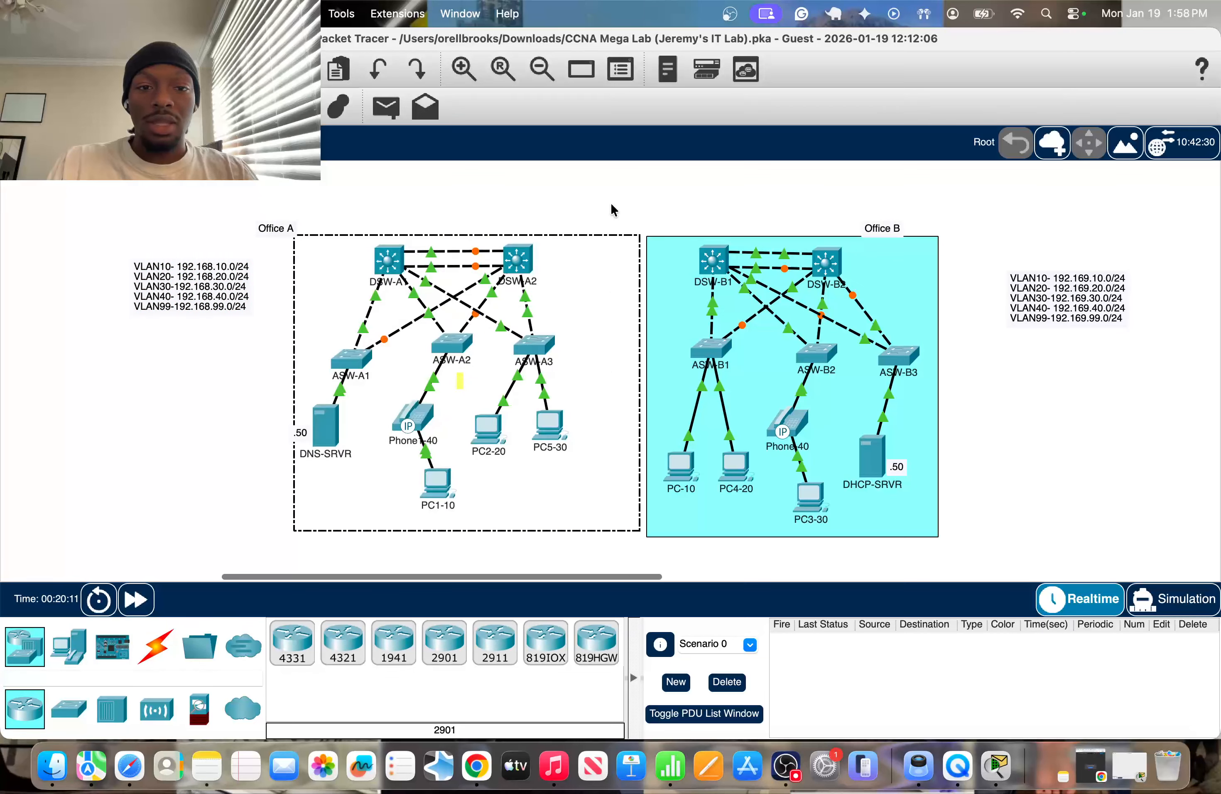
pyautogui.moveTo(423, 172); pyautogui.dragTo(790, 214)
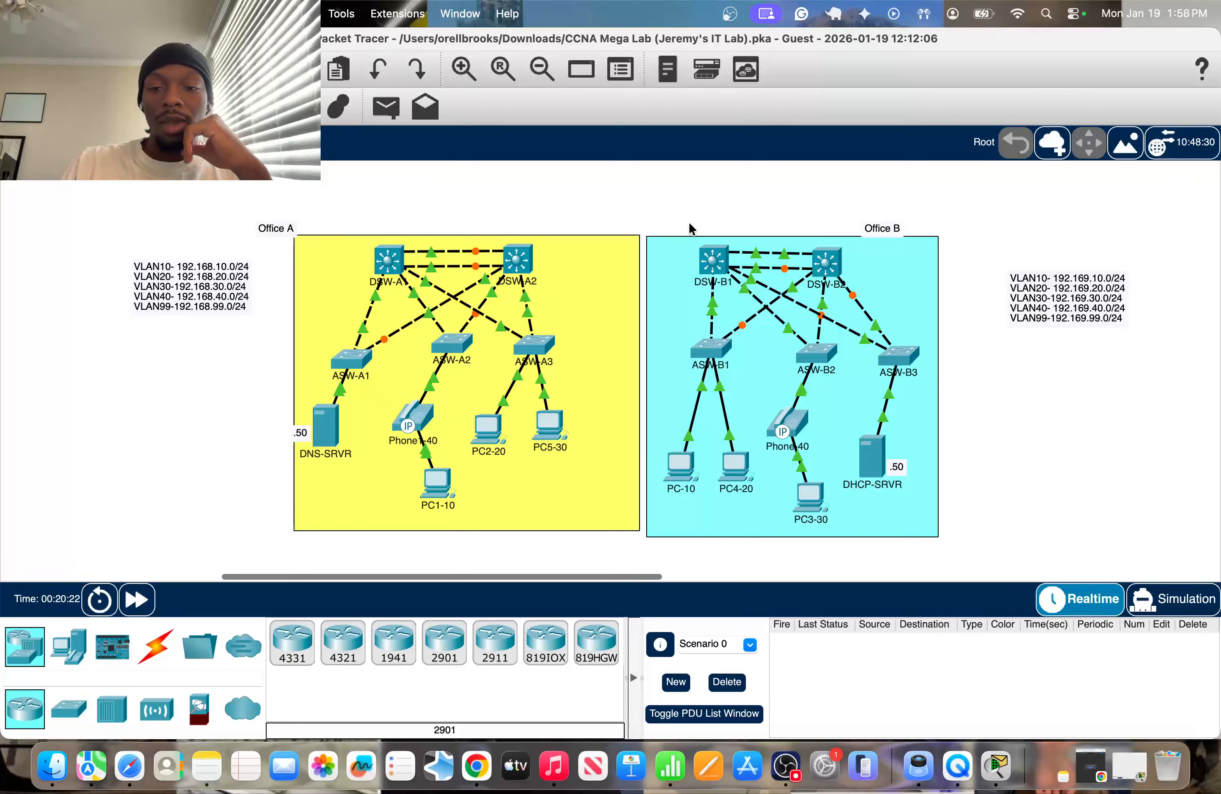
pyautogui.moveTo(484, 166); pyautogui.dragTo(694, 221)
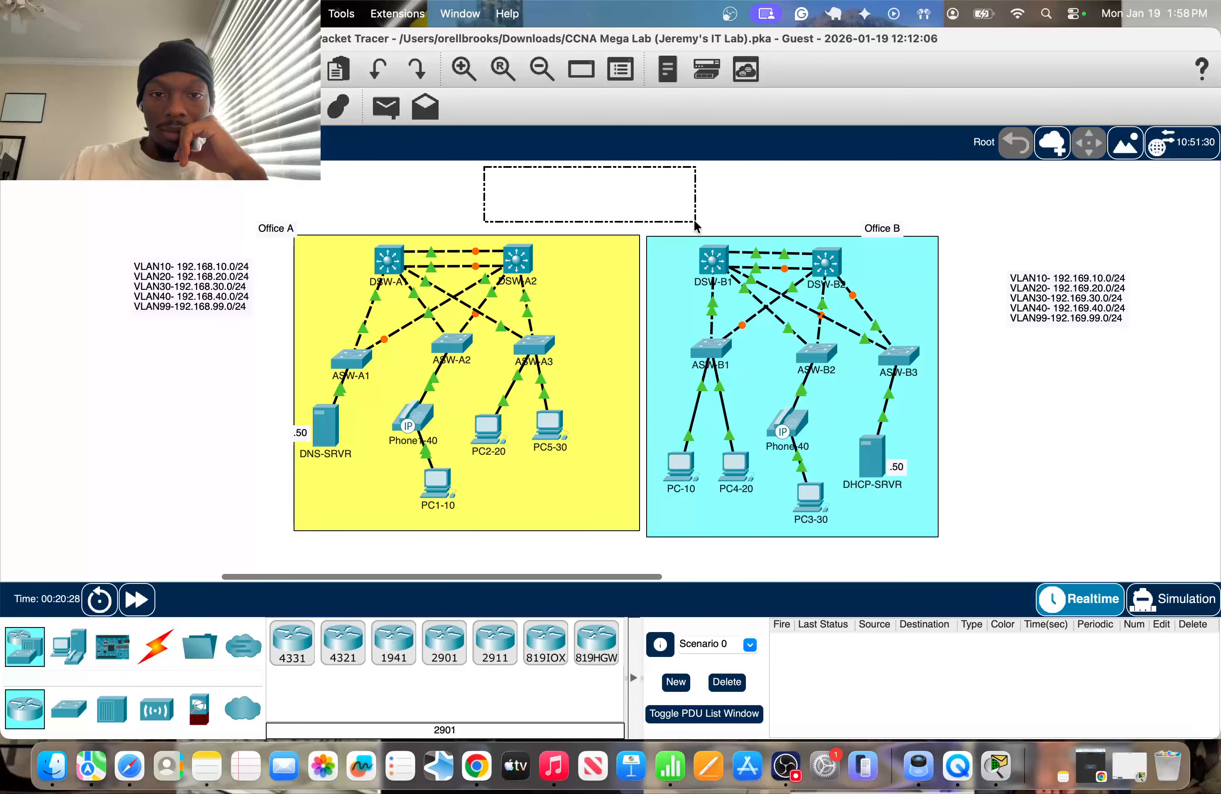
pyautogui.moveTo(693, 221); pyautogui.dragTo(692, 220)
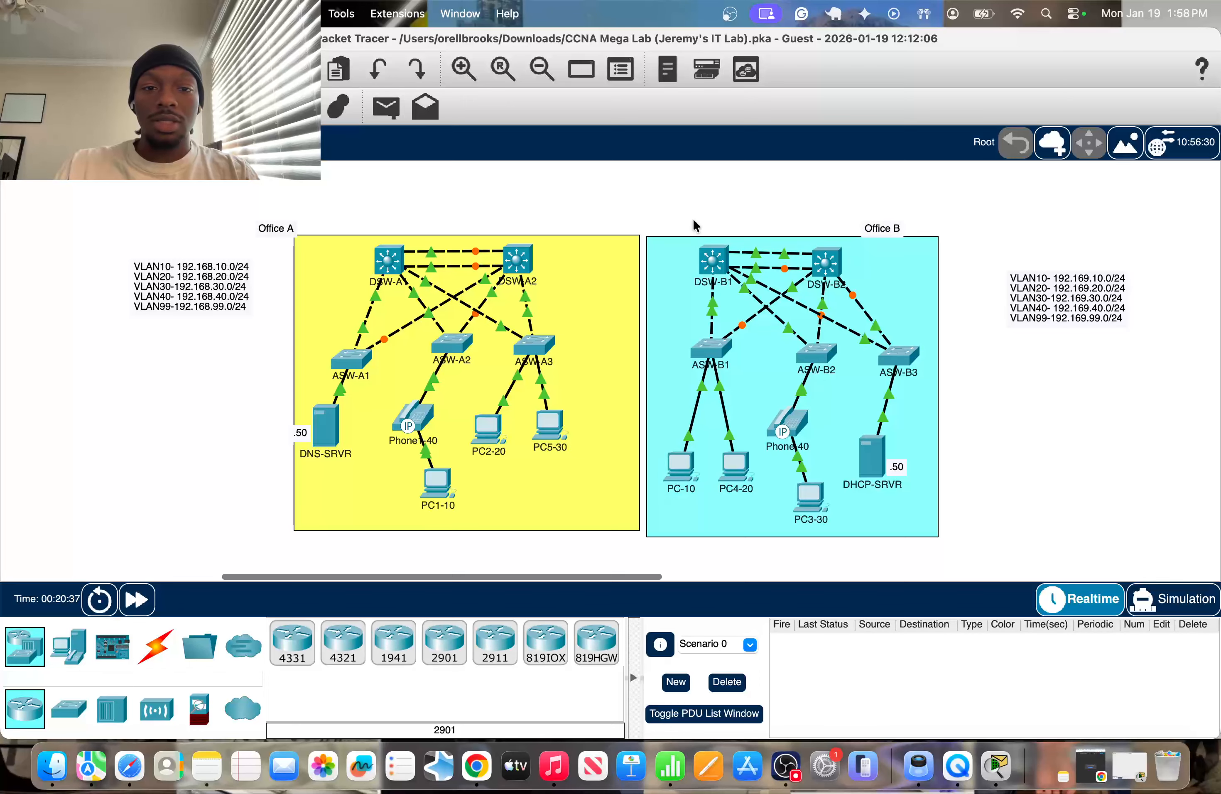
pyautogui.click(785, 765)
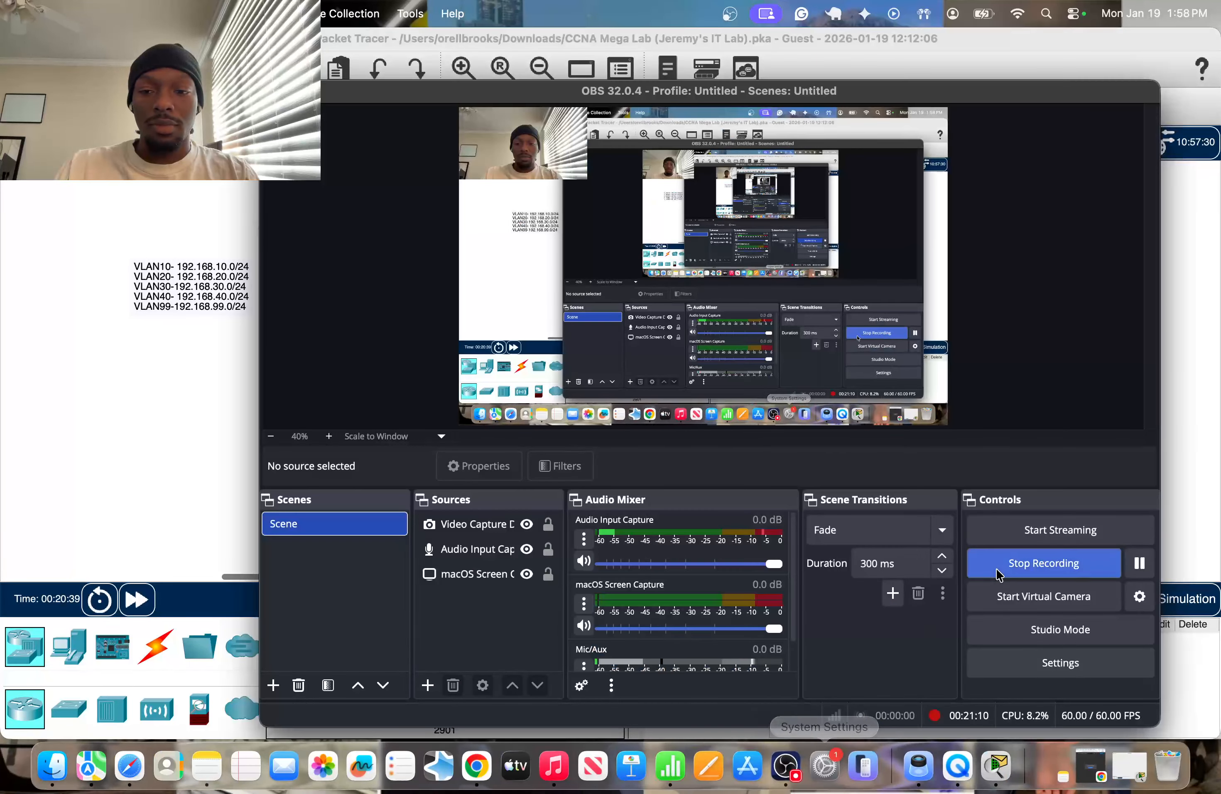